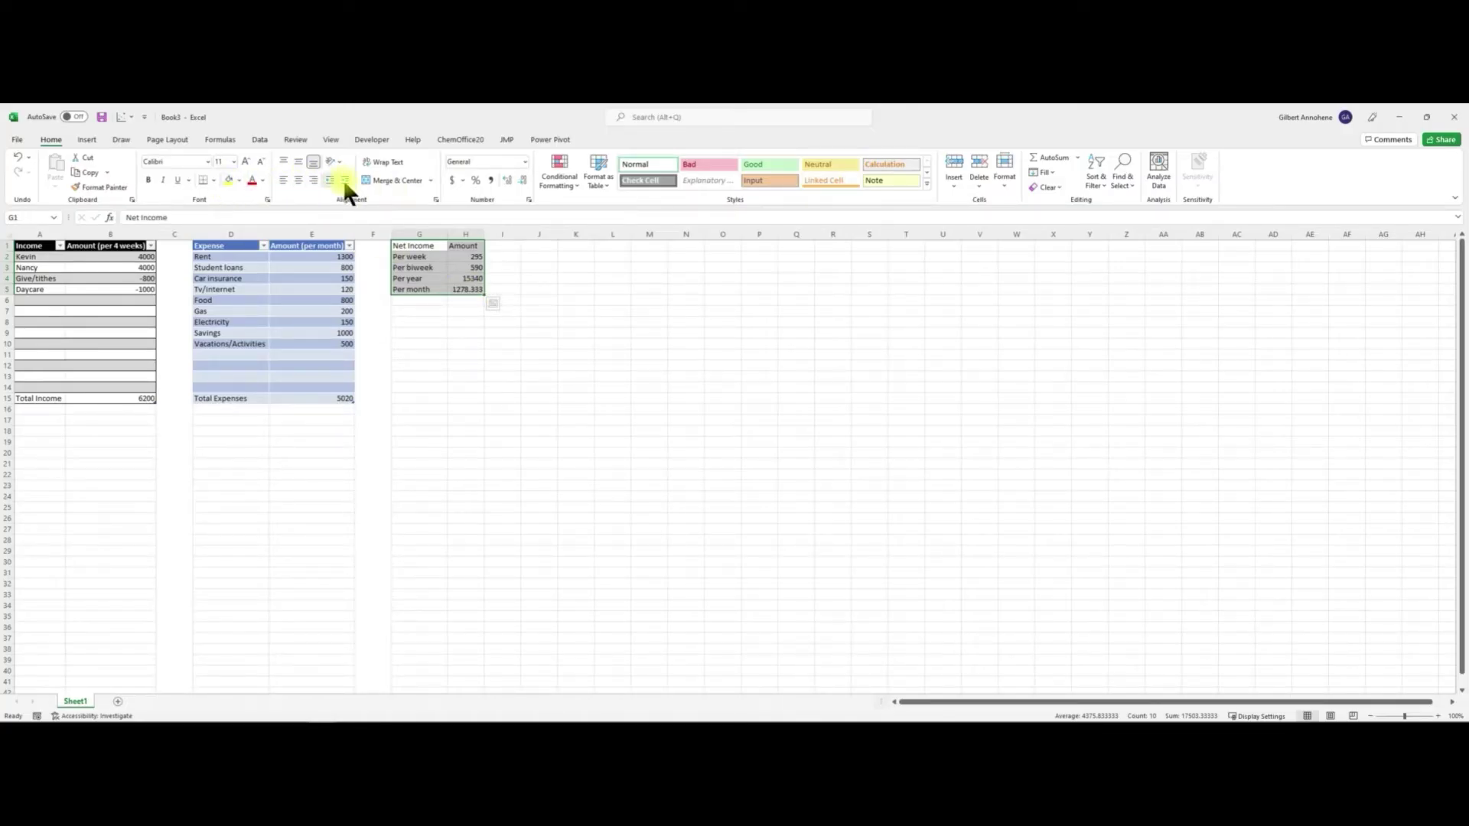
# - Format the Net Income range G1:H5 as a table with a predefined style
pyautogui.click(595, 176)
pyautogui.click(682, 439)
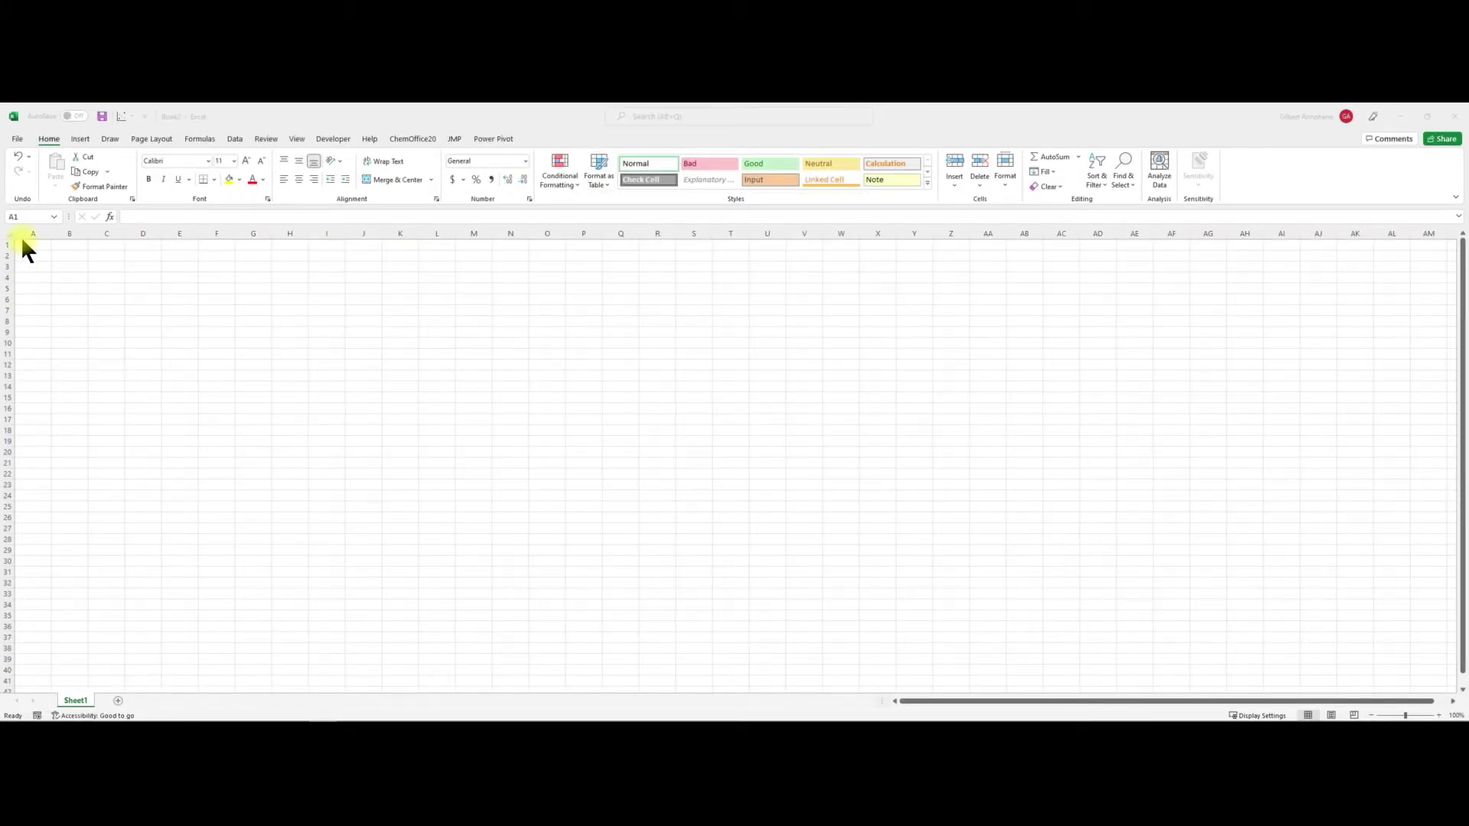
# - Enter the headers Date, Month, Category, Description, Income, Expense and Balance in A1:G1 of the blank sheet, and widen their columns
pyautogui.click(27, 246)
pyautogui.write('Date')
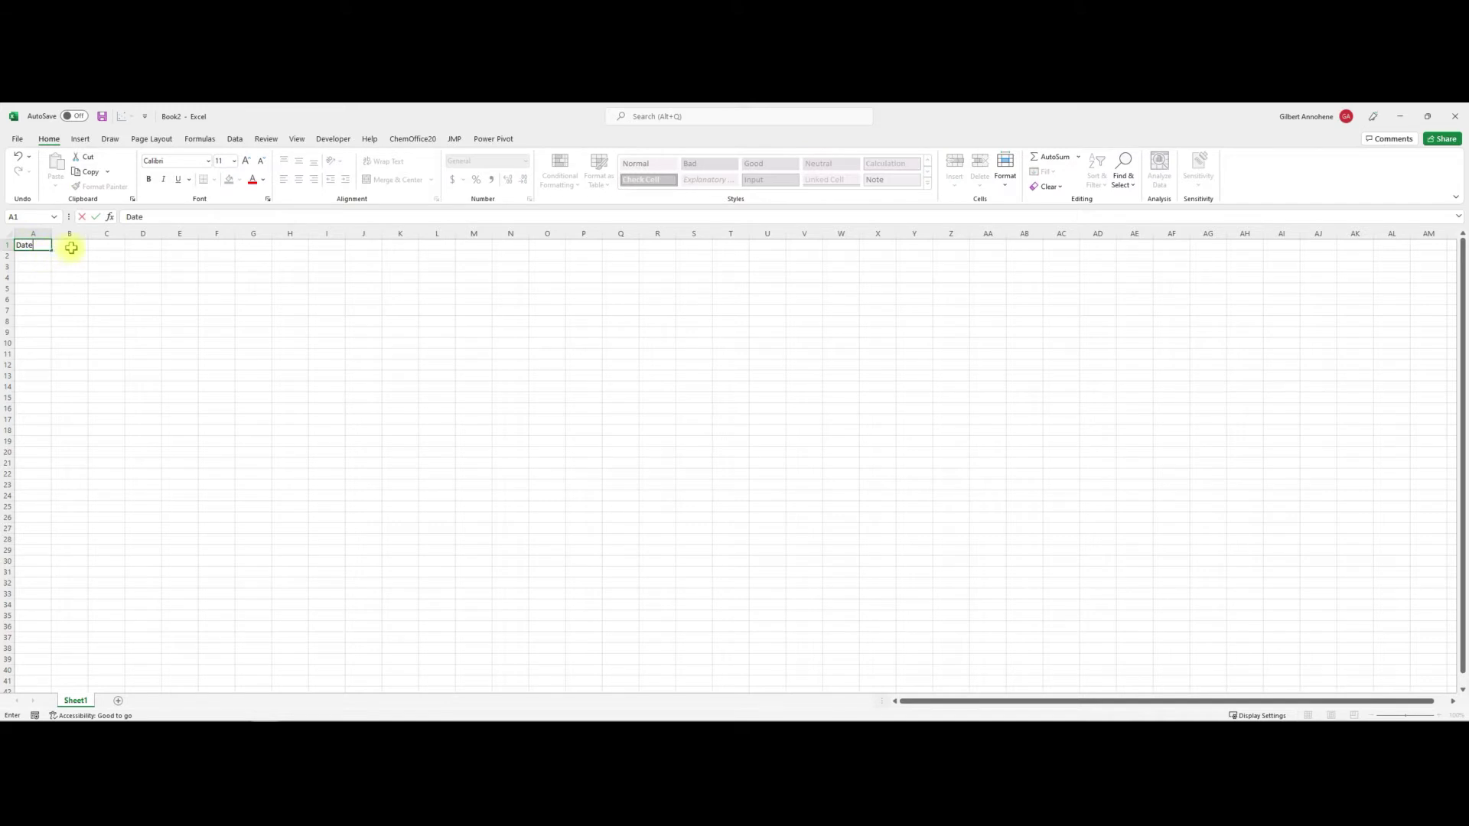
pyautogui.click(71, 246)
pyautogui.write('Month')
pyautogui.press('Tab')
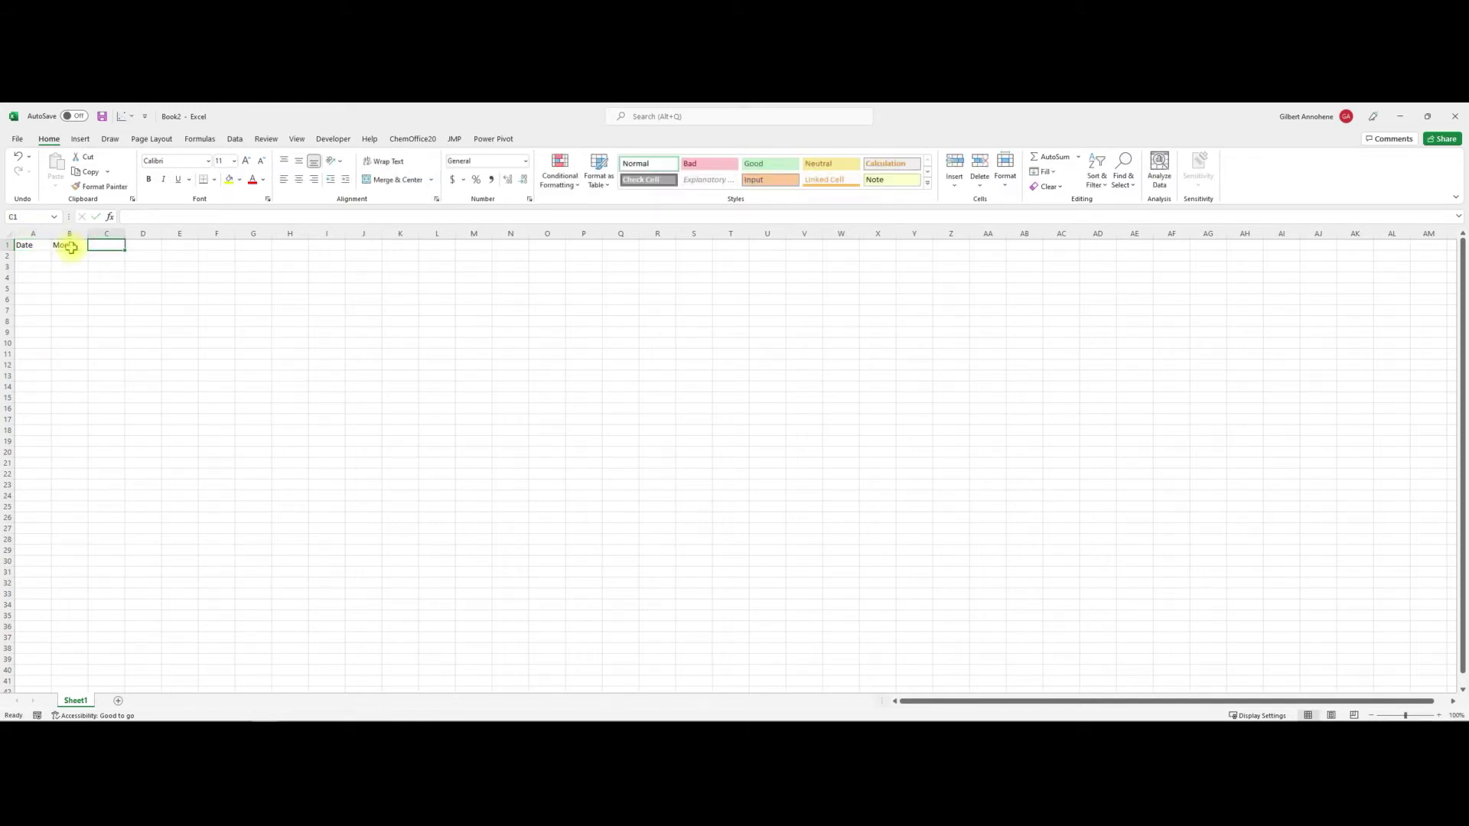
pyautogui.write('Category')
pyautogui.press('Tab')
pyautogui.write('Description')
pyautogui.press('Tab')
pyautogui.write('Income')
pyautogui.press('Tab')
pyautogui.write('Expense')
pyautogui.press('Tab')
pyautogui.write('Balance')
pyautogui.click(66, 266)
pyautogui.moveTo(50, 233); pyautogui.dragTo(161, 233)
pyautogui.moveTo(198, 233); pyautogui.dragTo(346, 234)
# - Apply all borders and a thick outside border to the range A1:G40
pyautogui.moveTo(34, 245); pyautogui.dragTo(345, 672)
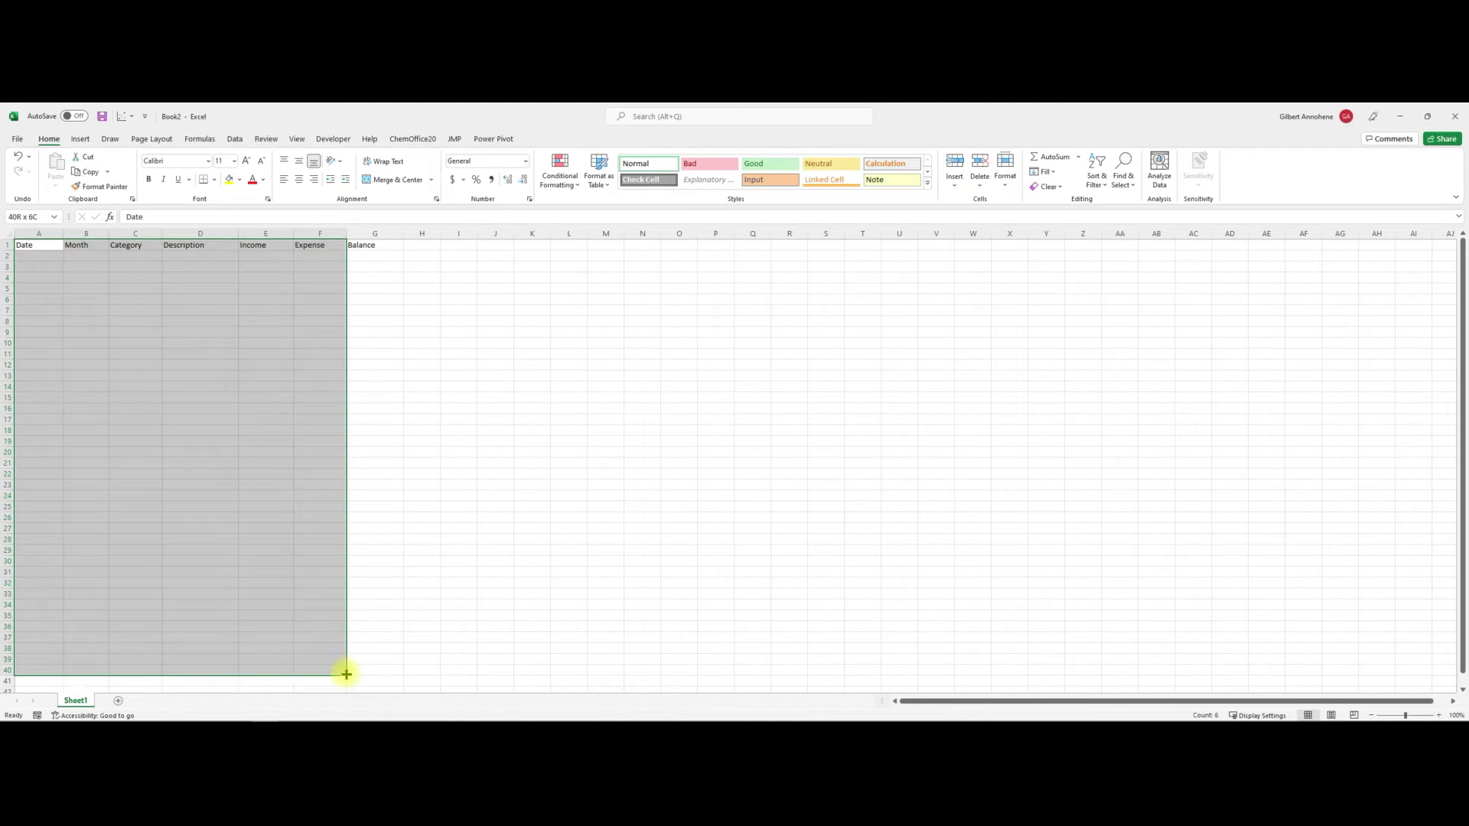
pyautogui.click(85, 299)
pyautogui.moveTo(23, 243); pyautogui.dragTo(401, 670)
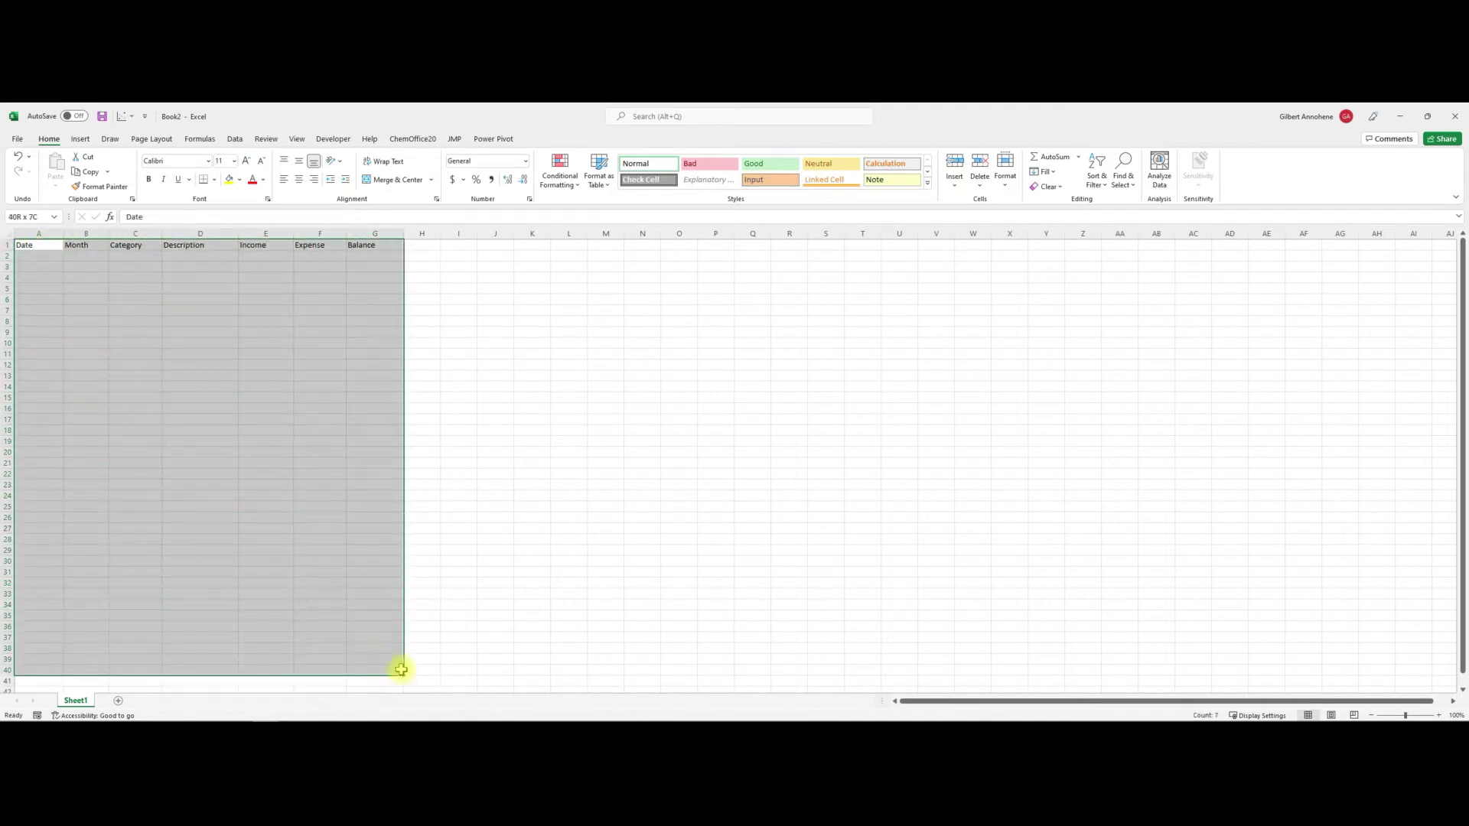
pyautogui.click(214, 180)
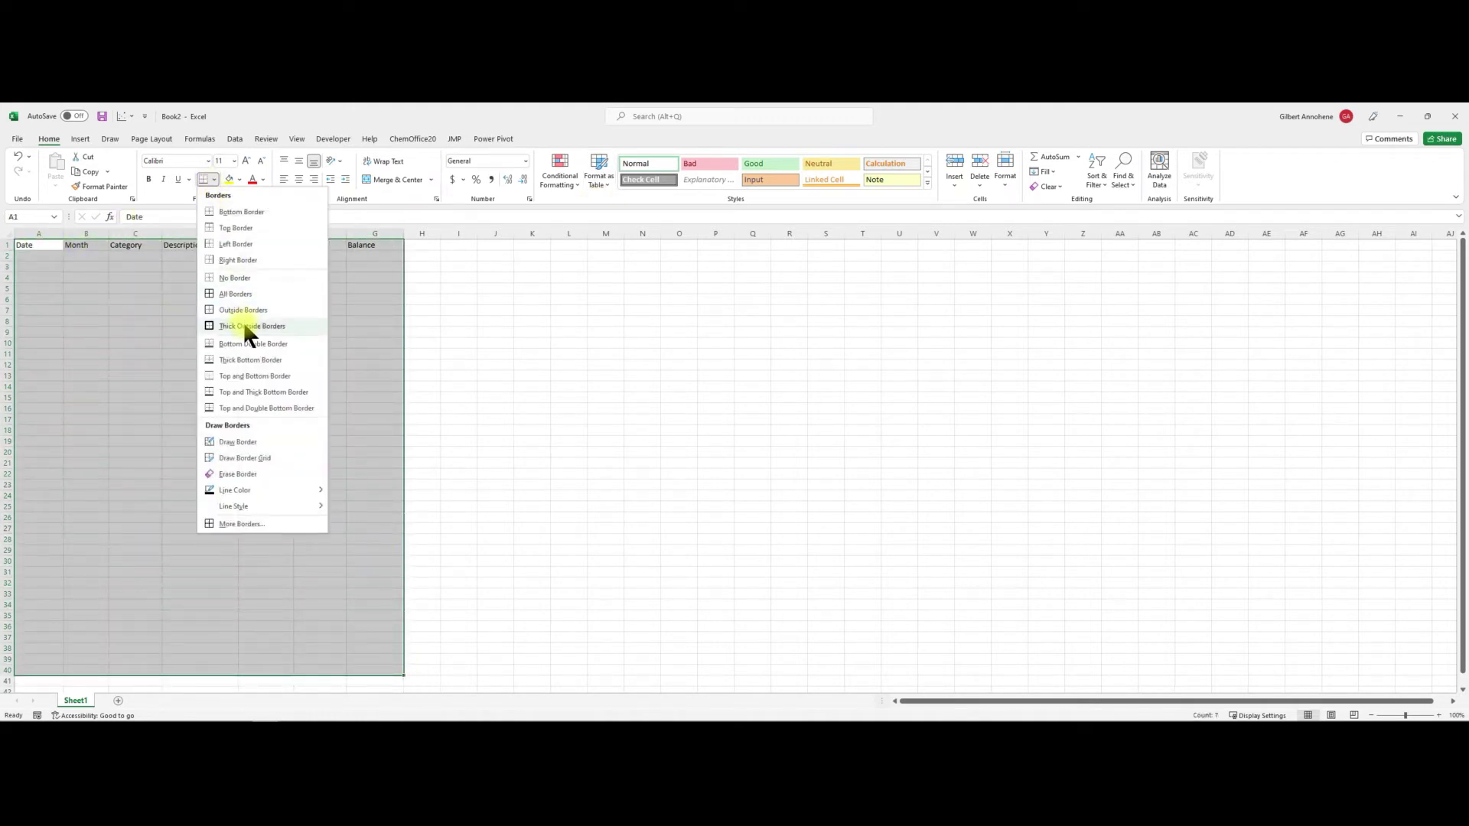
pyautogui.click(240, 294)
pyautogui.click(215, 180)
pyautogui.click(229, 324)
# - Format A1:G40 as a table with headers, using the black and white Medium style
pyautogui.click(604, 186)
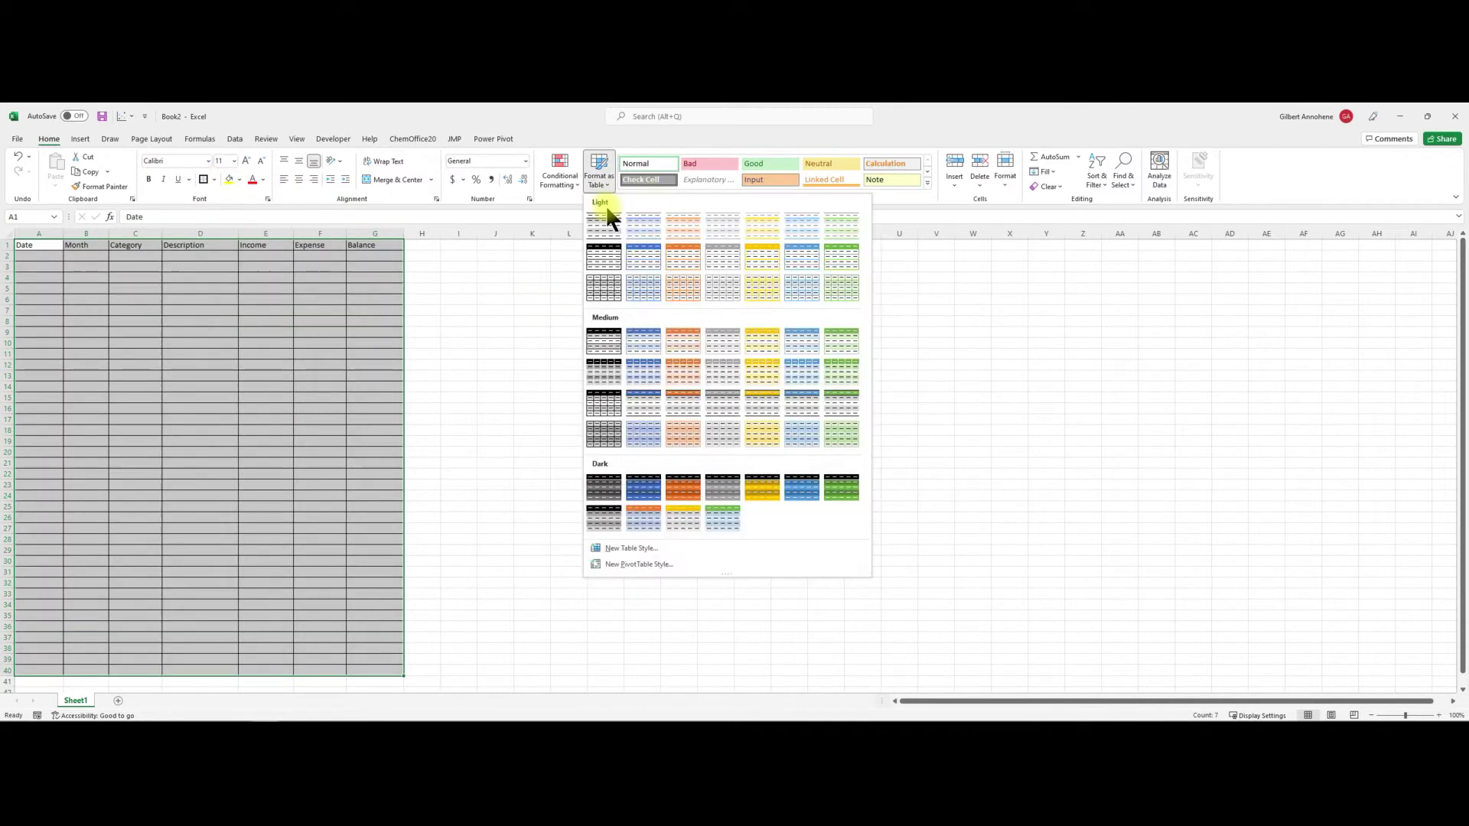
pyautogui.click(602, 341)
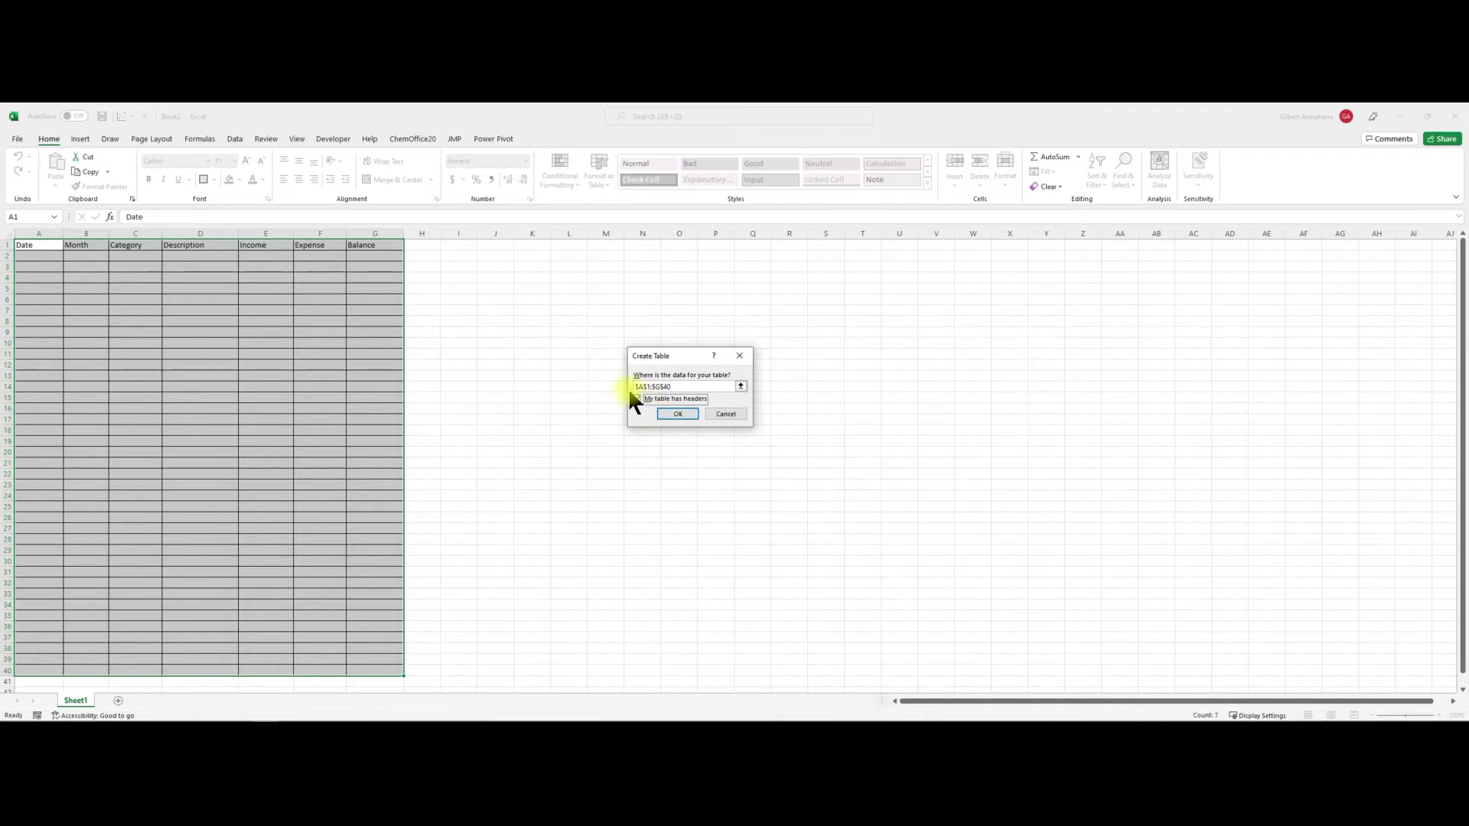
pyautogui.click(677, 413)
pyautogui.click(505, 330)
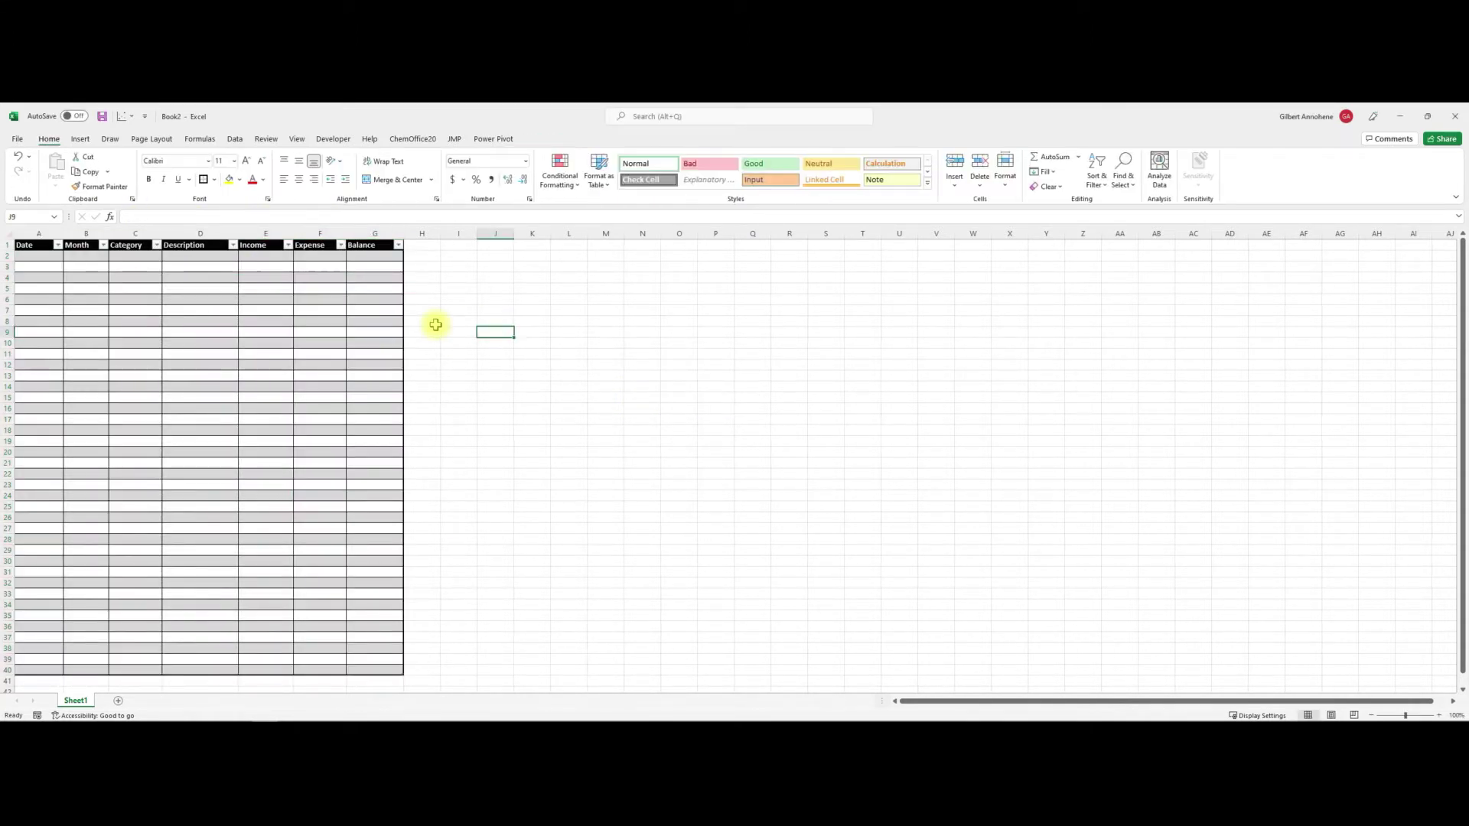
# - Format the whole Date column as Date with the 3/14/2012 type
pyautogui.click(34, 235)
pyautogui.click(34, 245)
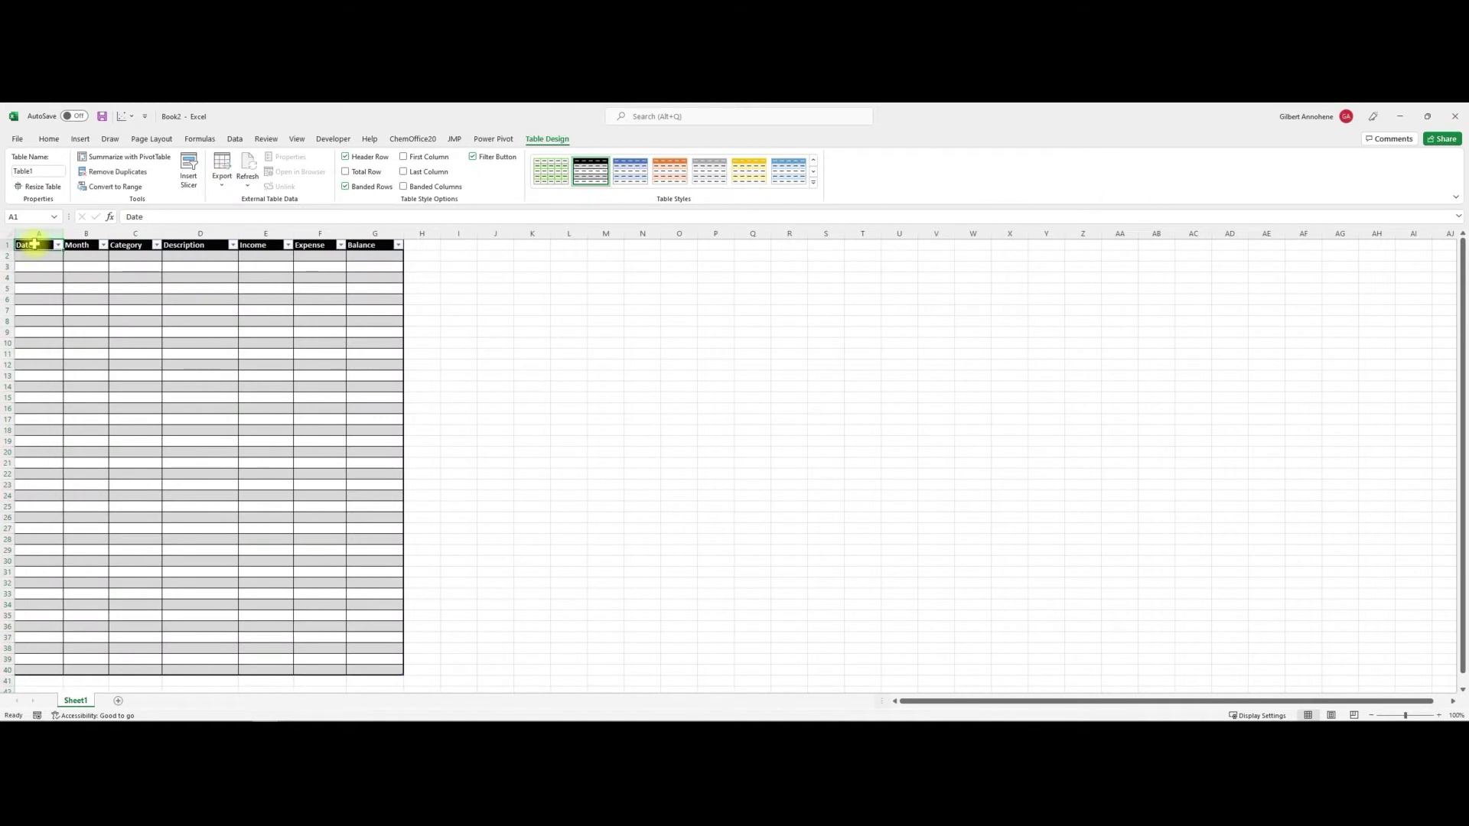
pyautogui.click(35, 239)
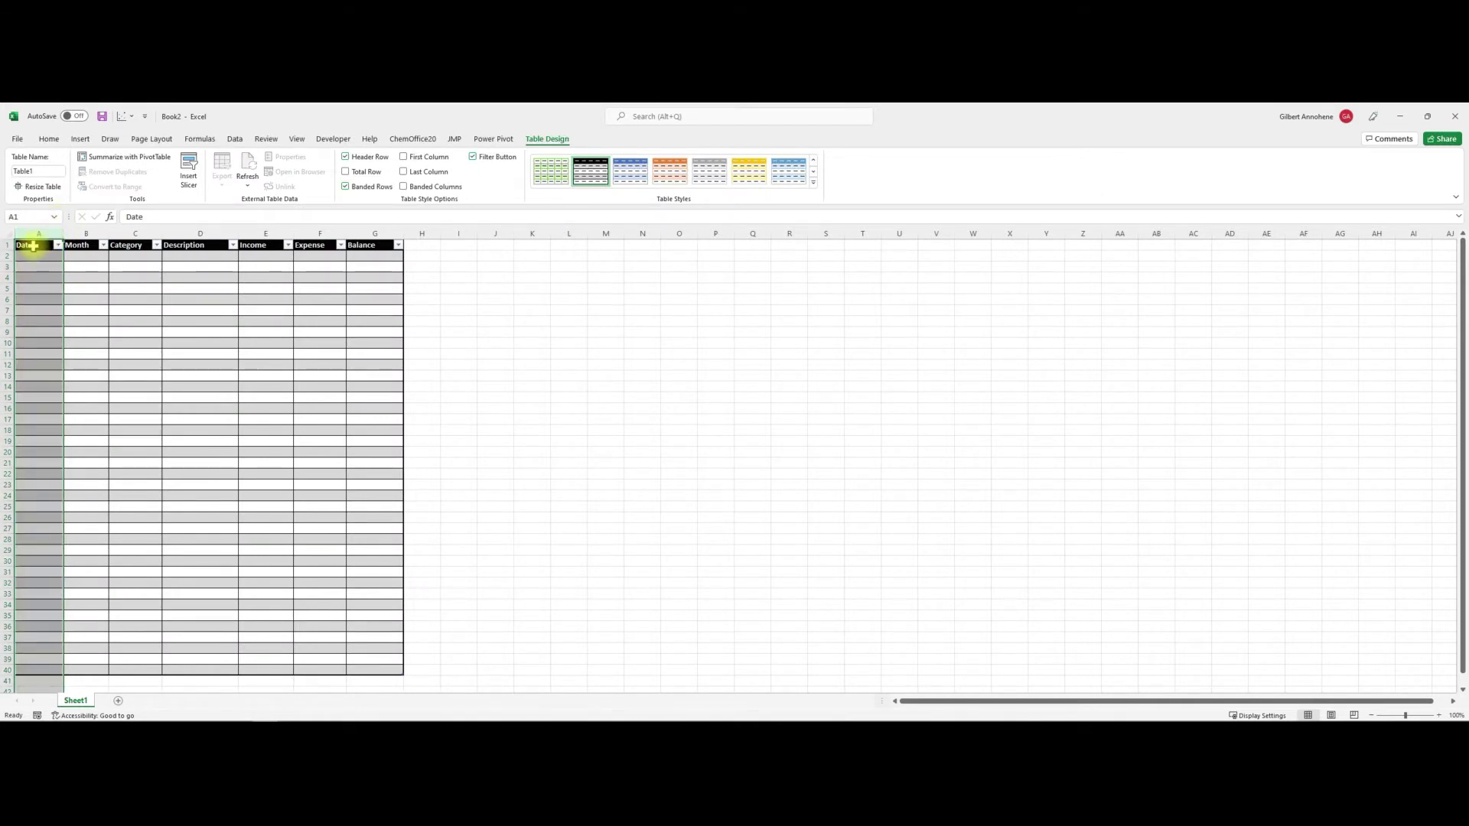
pyautogui.rightClick(33, 246)
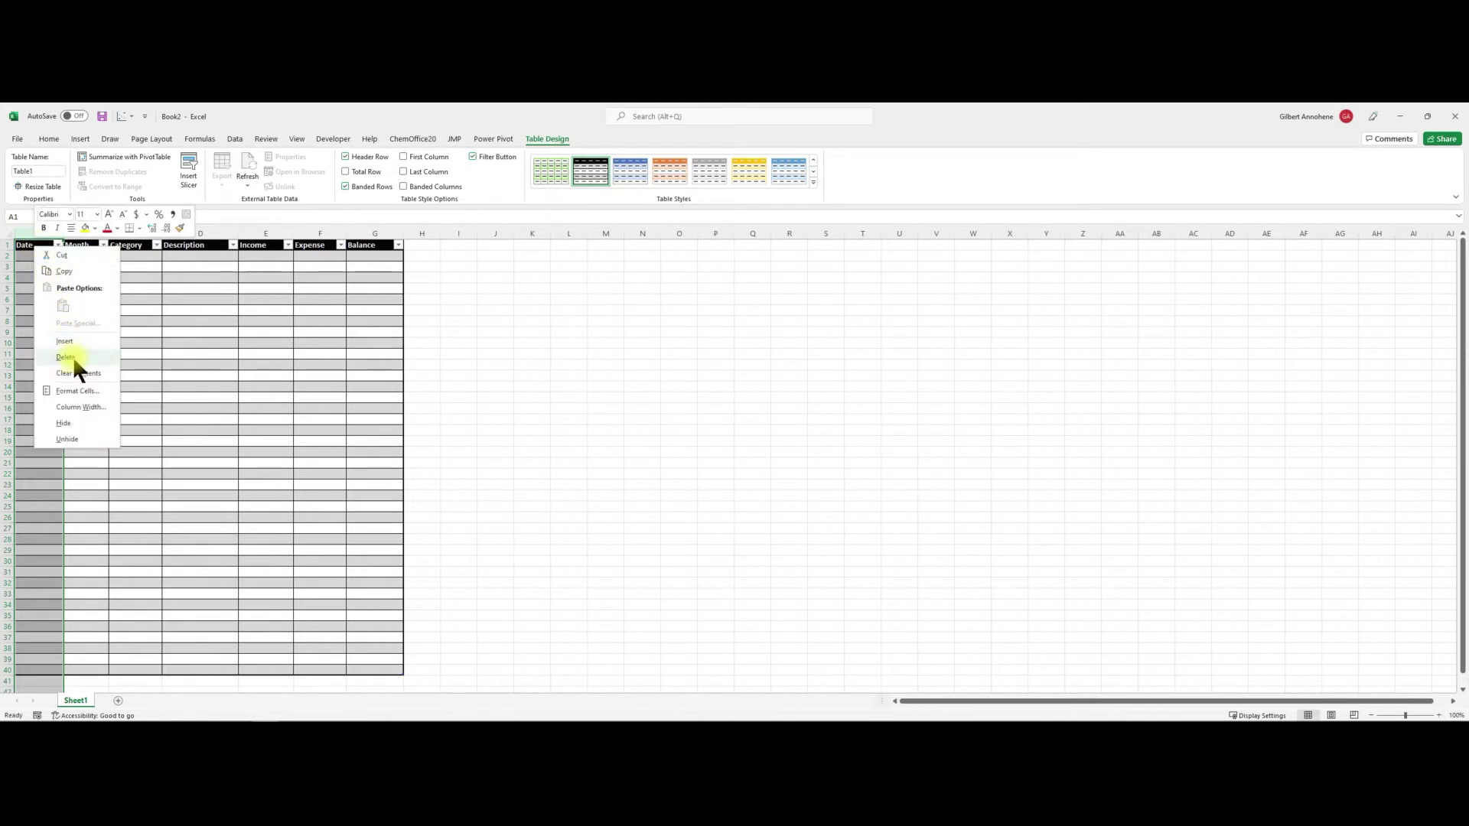
pyautogui.click(76, 393)
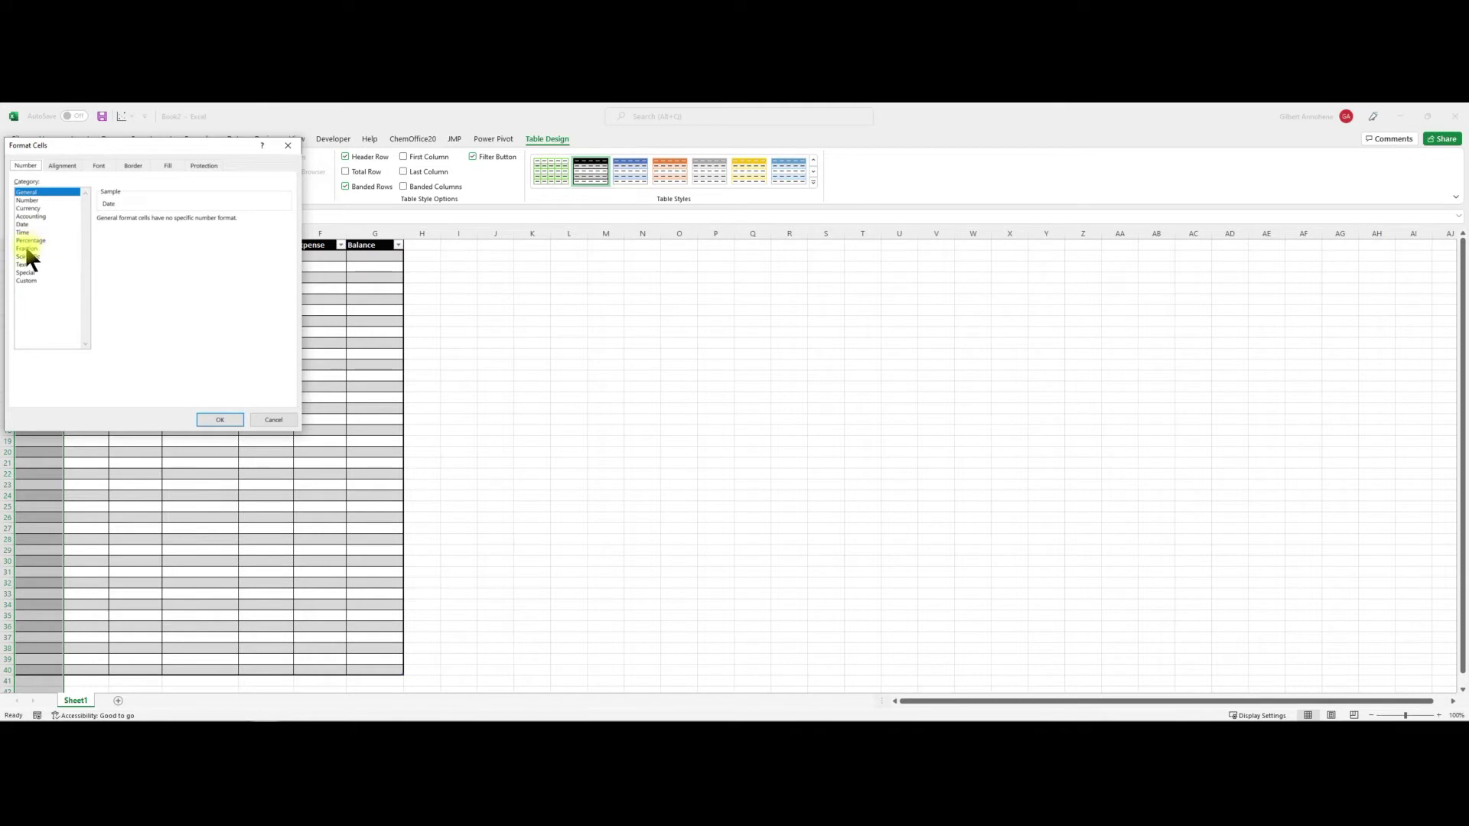
pyautogui.click(23, 224)
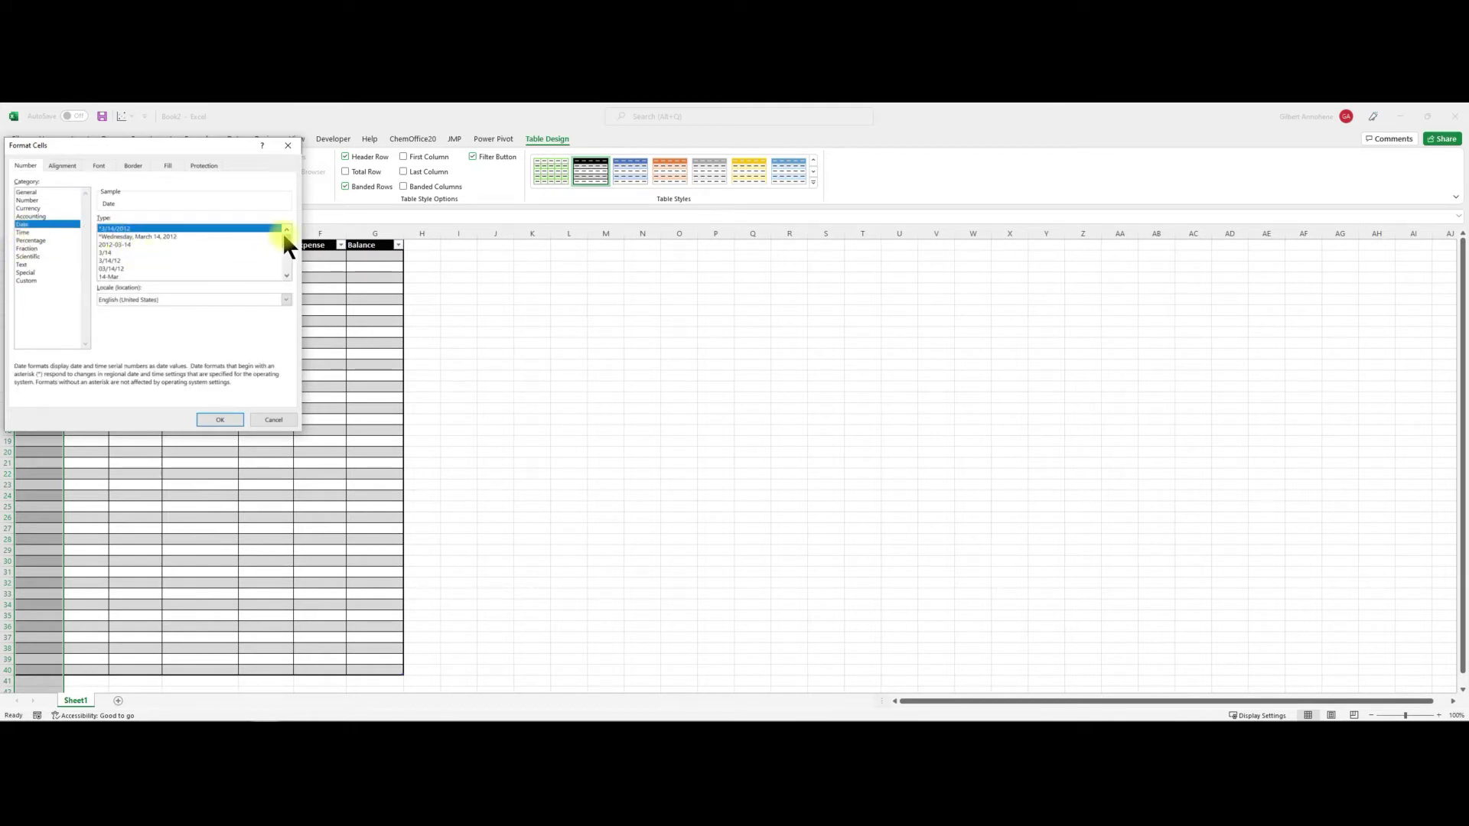
pyautogui.moveTo(282, 233)
pyautogui.mouseDown()
pyautogui.moveTo(283, 264)
pyautogui.moveTo(285, 234)
pyautogui.mouseUp()
pyautogui.click(222, 421)
# - Enter 01/01/2022 in A2 and fill consecutive dates down to A40
pyautogui.click(38, 266)
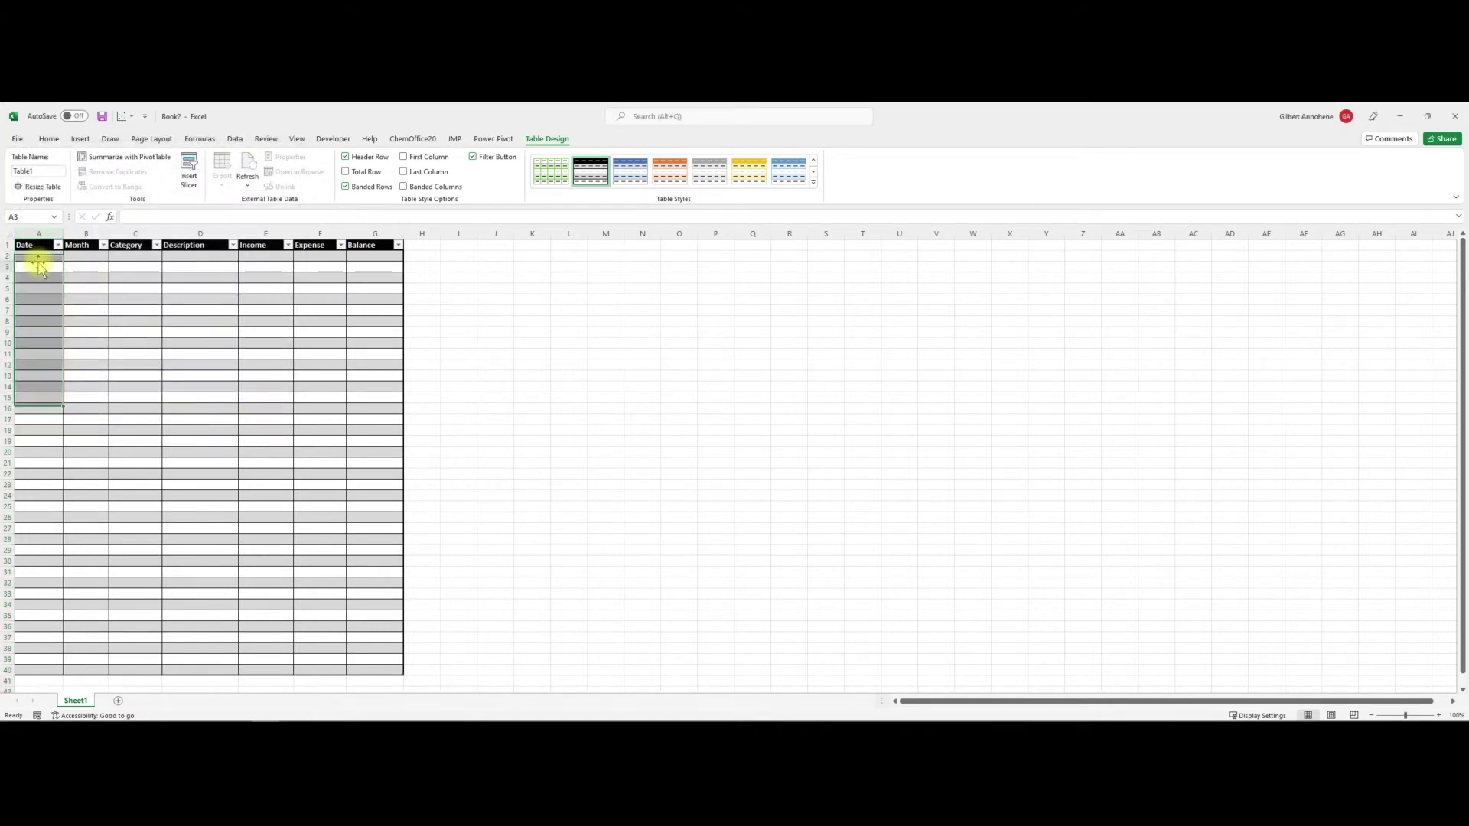
pyautogui.click(39, 257)
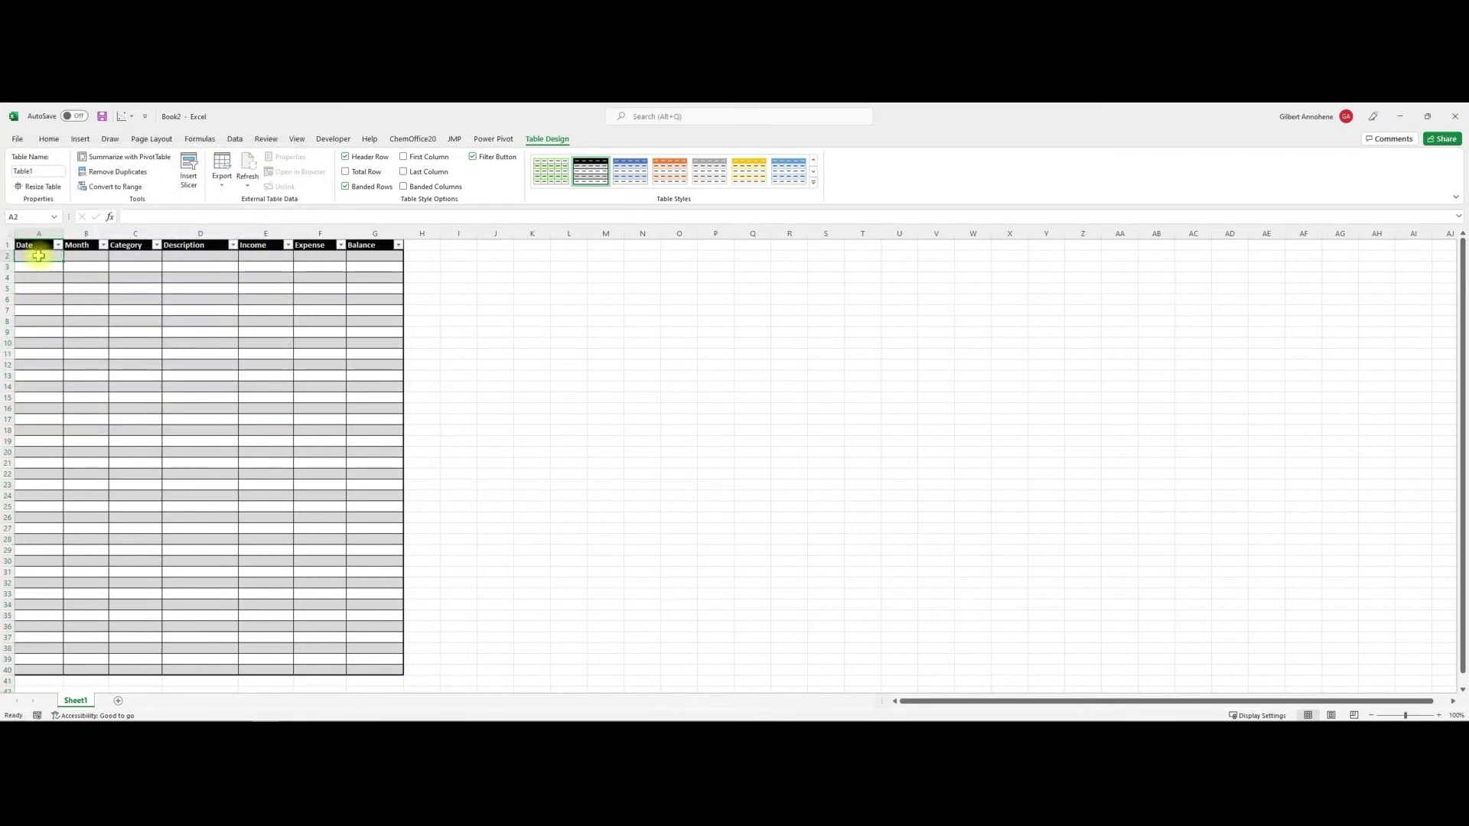
pyautogui.write('01/01/2022')
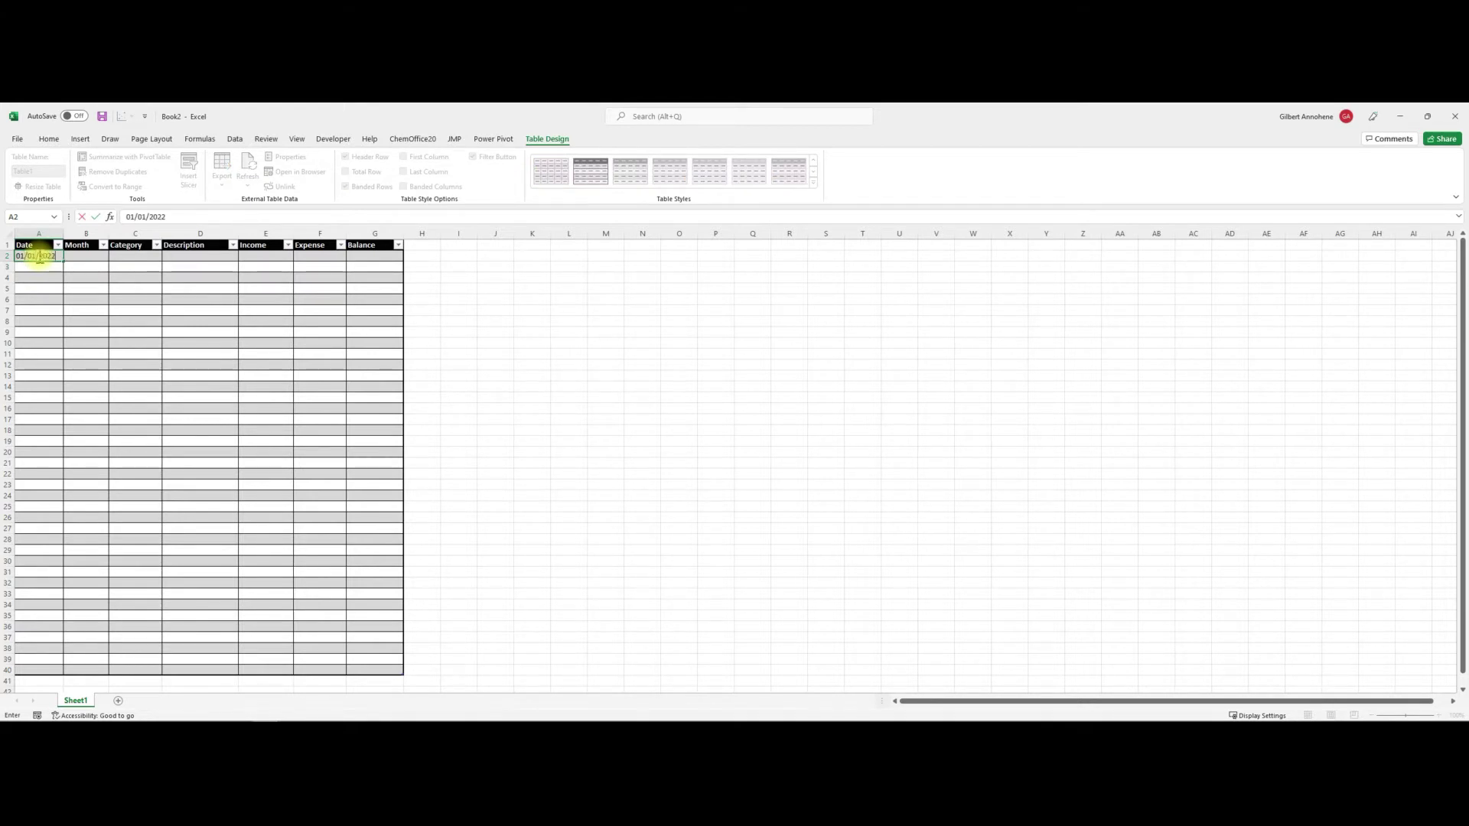
pyautogui.click(39, 258)
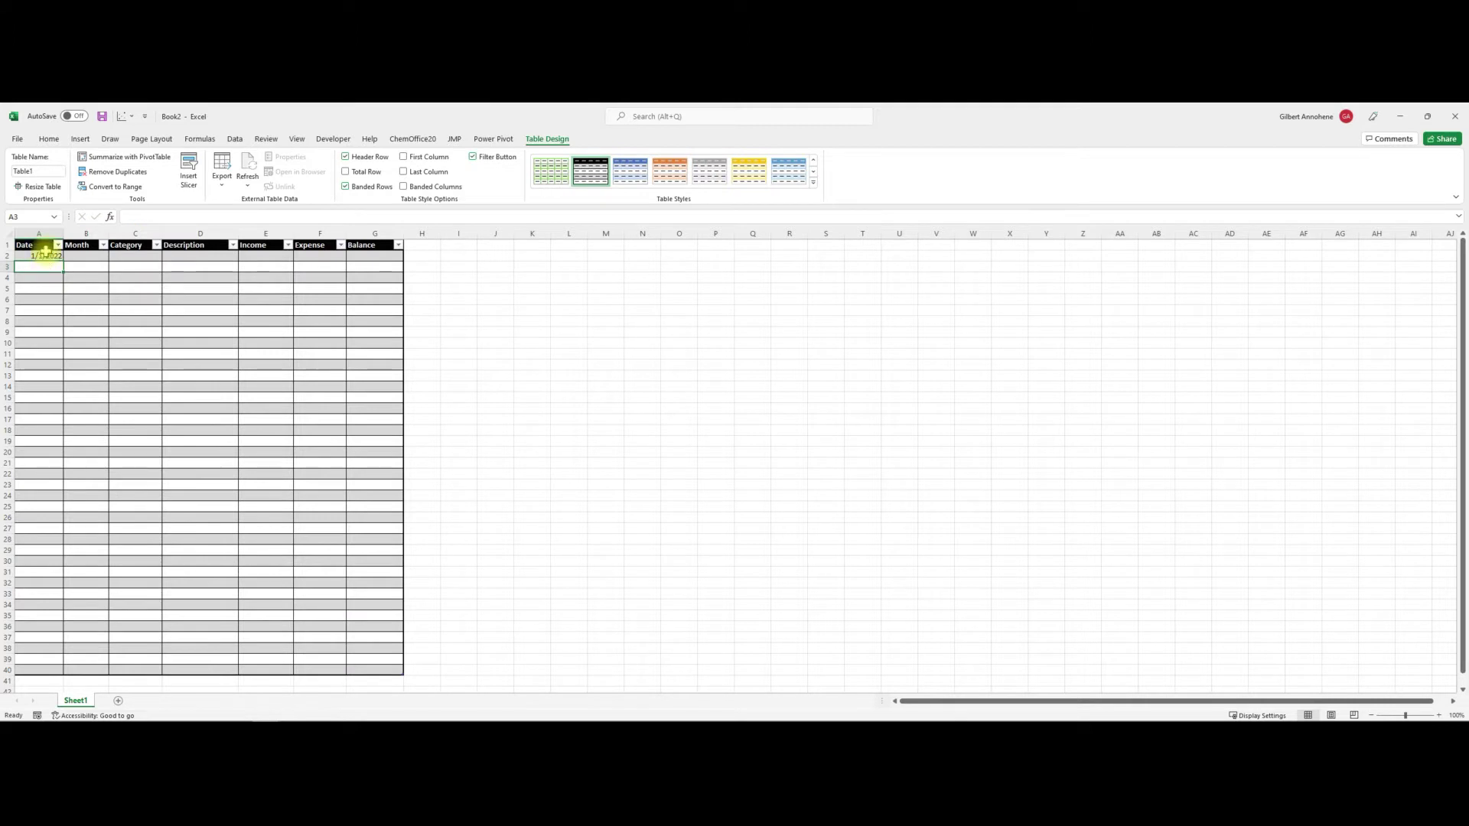
pyautogui.moveTo(60, 261); pyautogui.dragTo(17, 672)
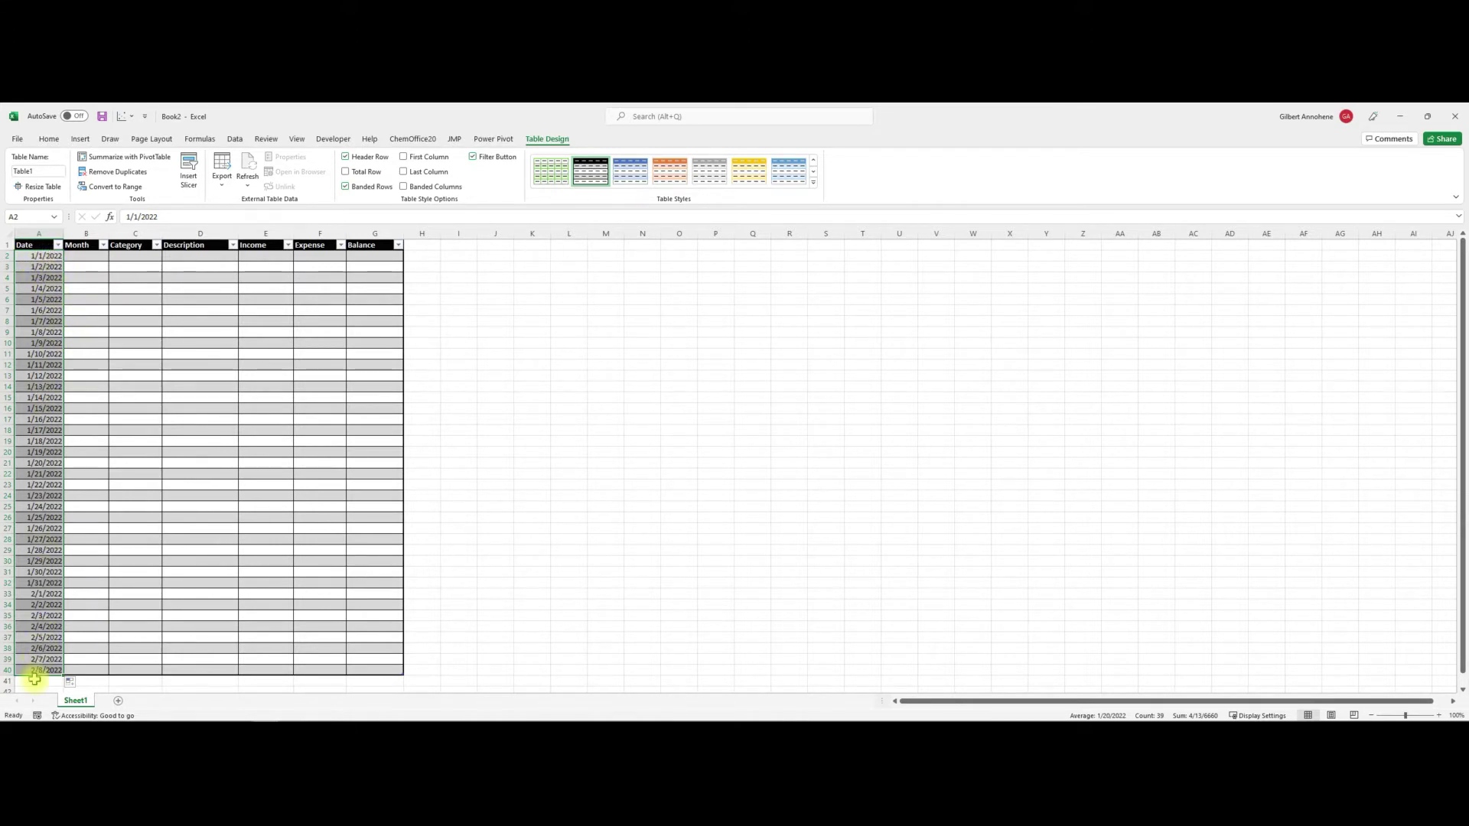
pyautogui.click(72, 659)
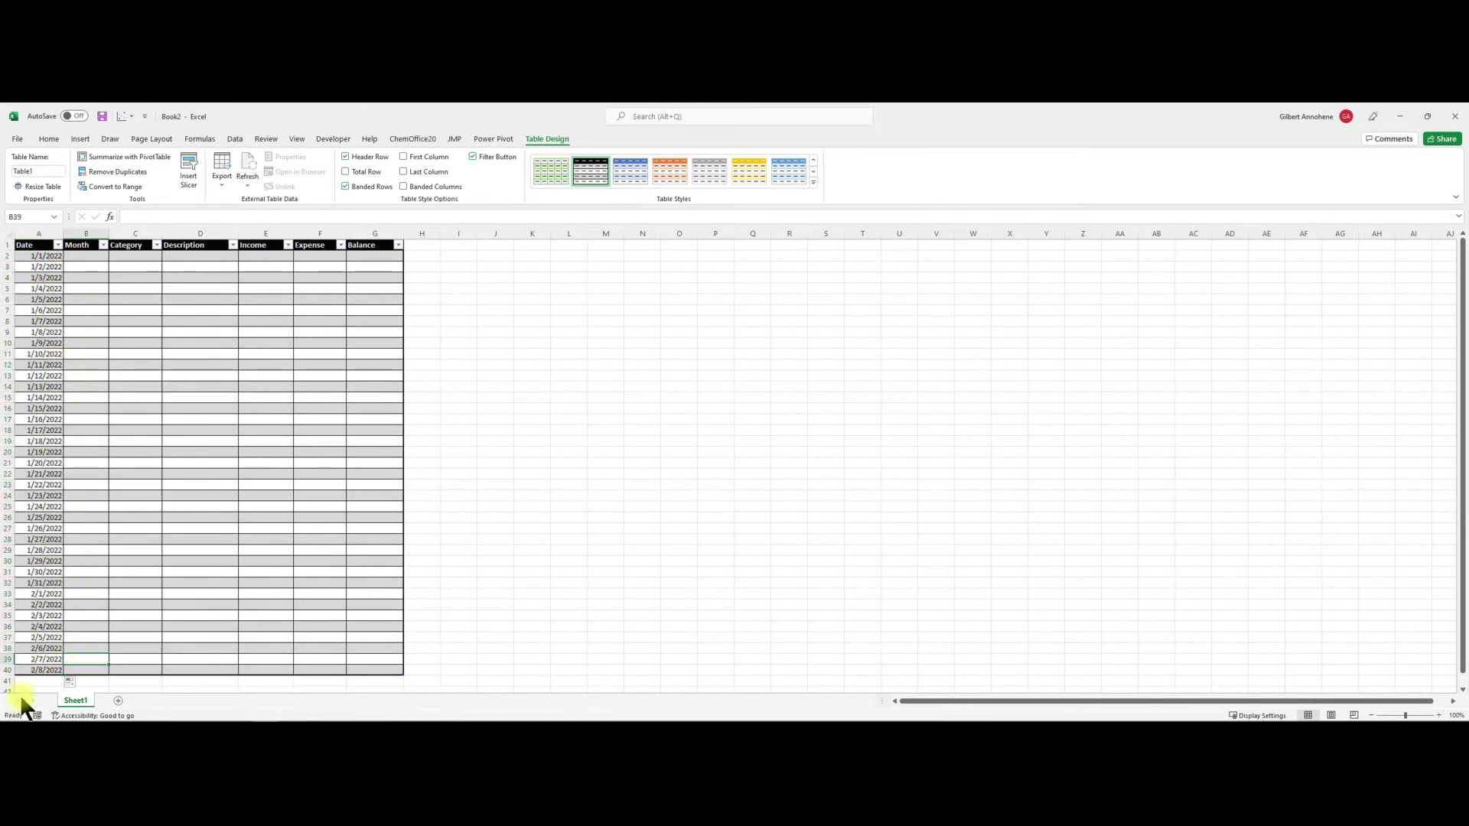
# - Insert a blank row above the 1/2/2022 row and undo the insertion
pyautogui.scroll(-2, 66, 515)
pyautogui.scroll(2, 77, 528)
pyautogui.click(4, 267)
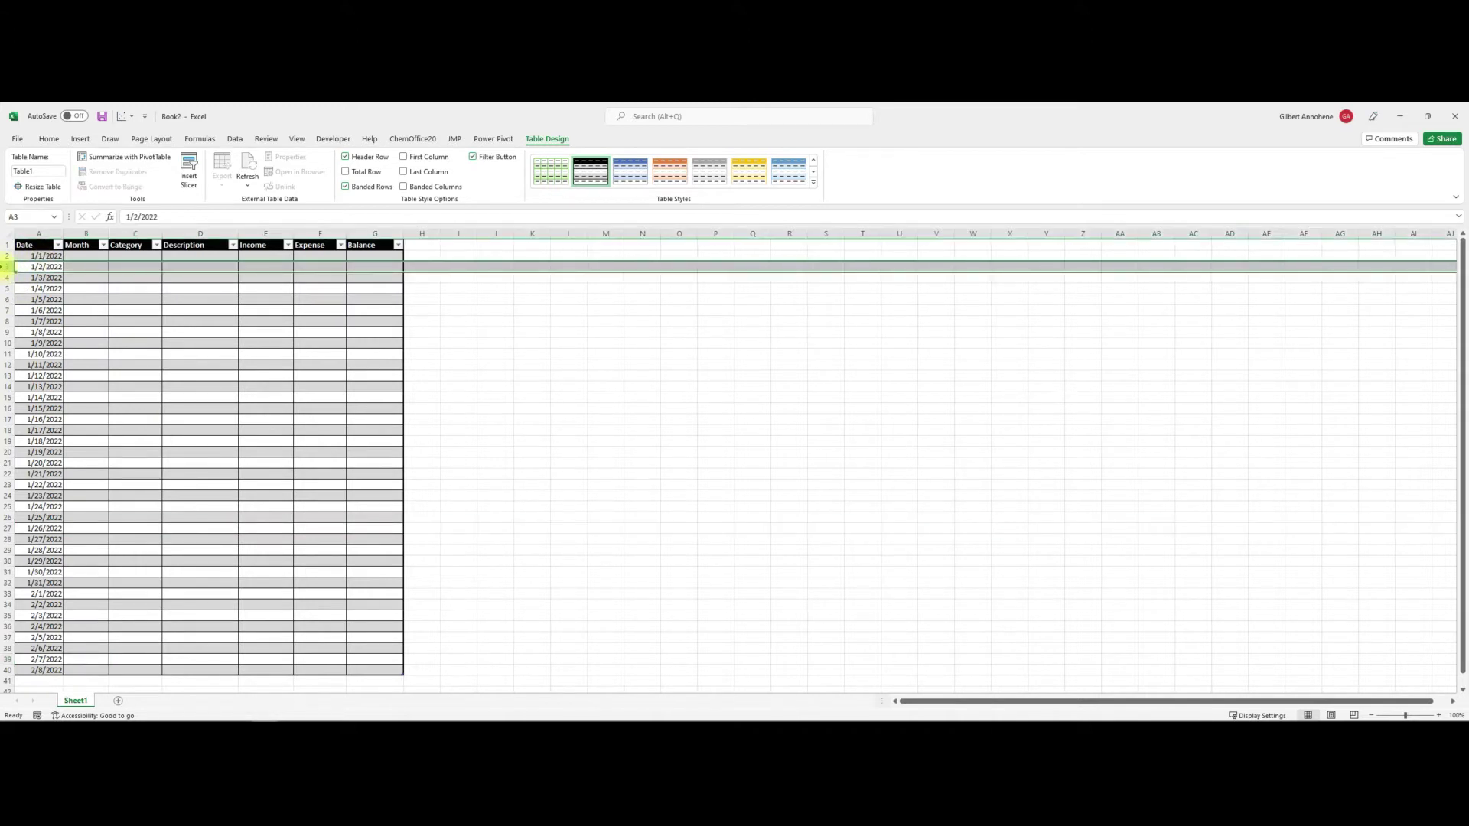
pyautogui.rightClick(4, 267)
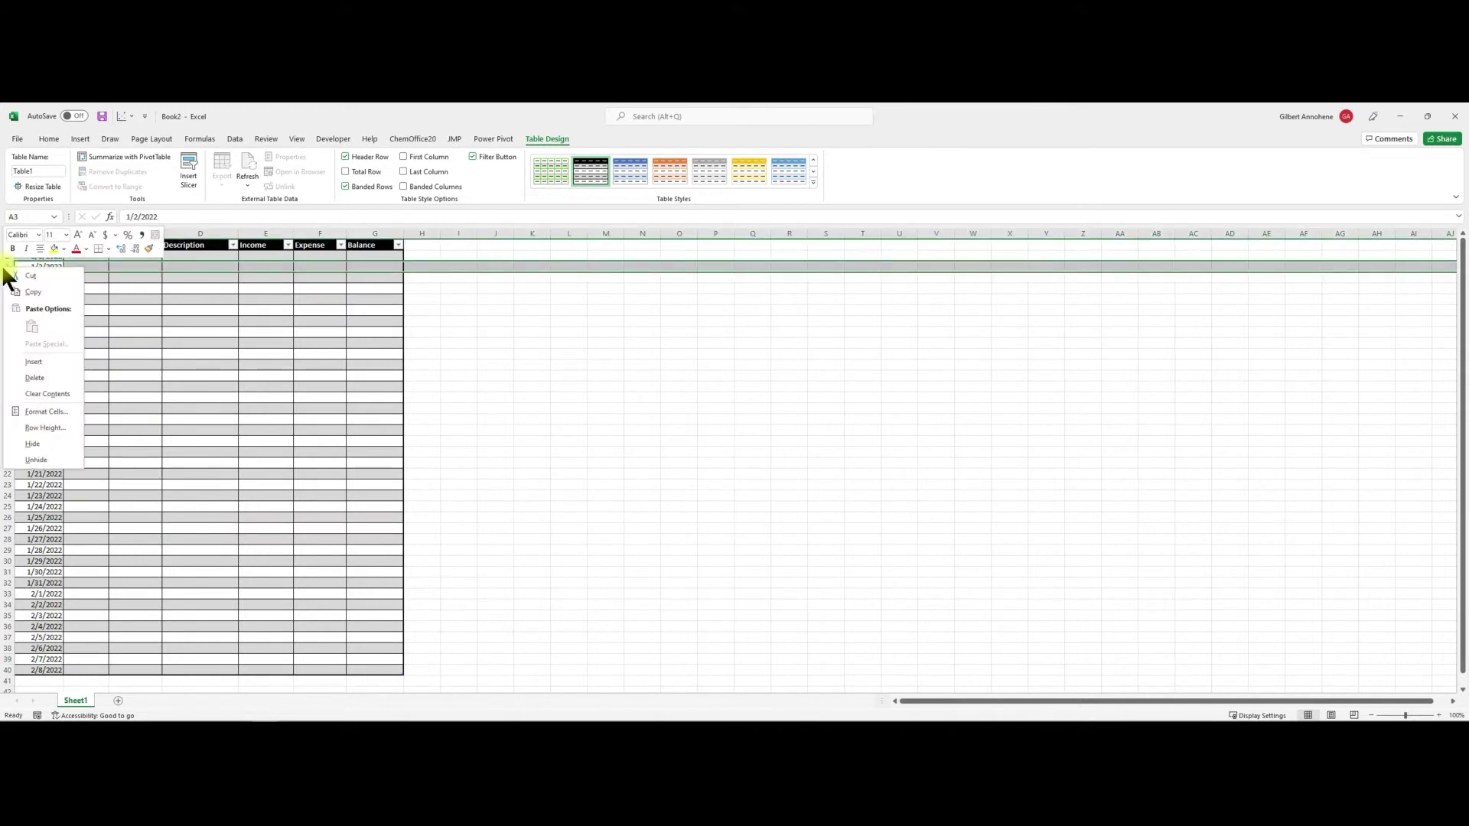
pyautogui.click(36, 360)
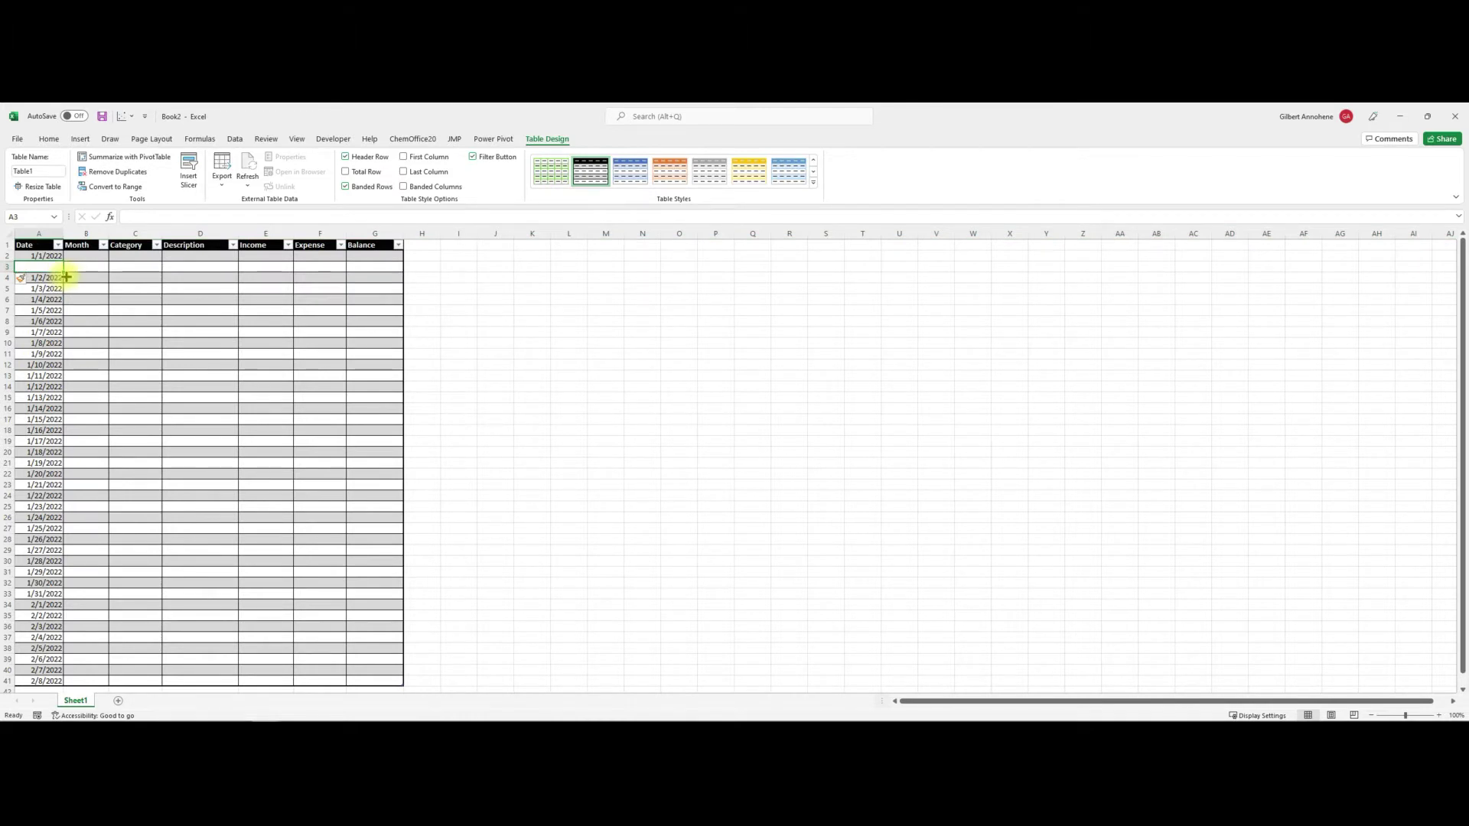
pyautogui.hotkey('ctrl', 'z')
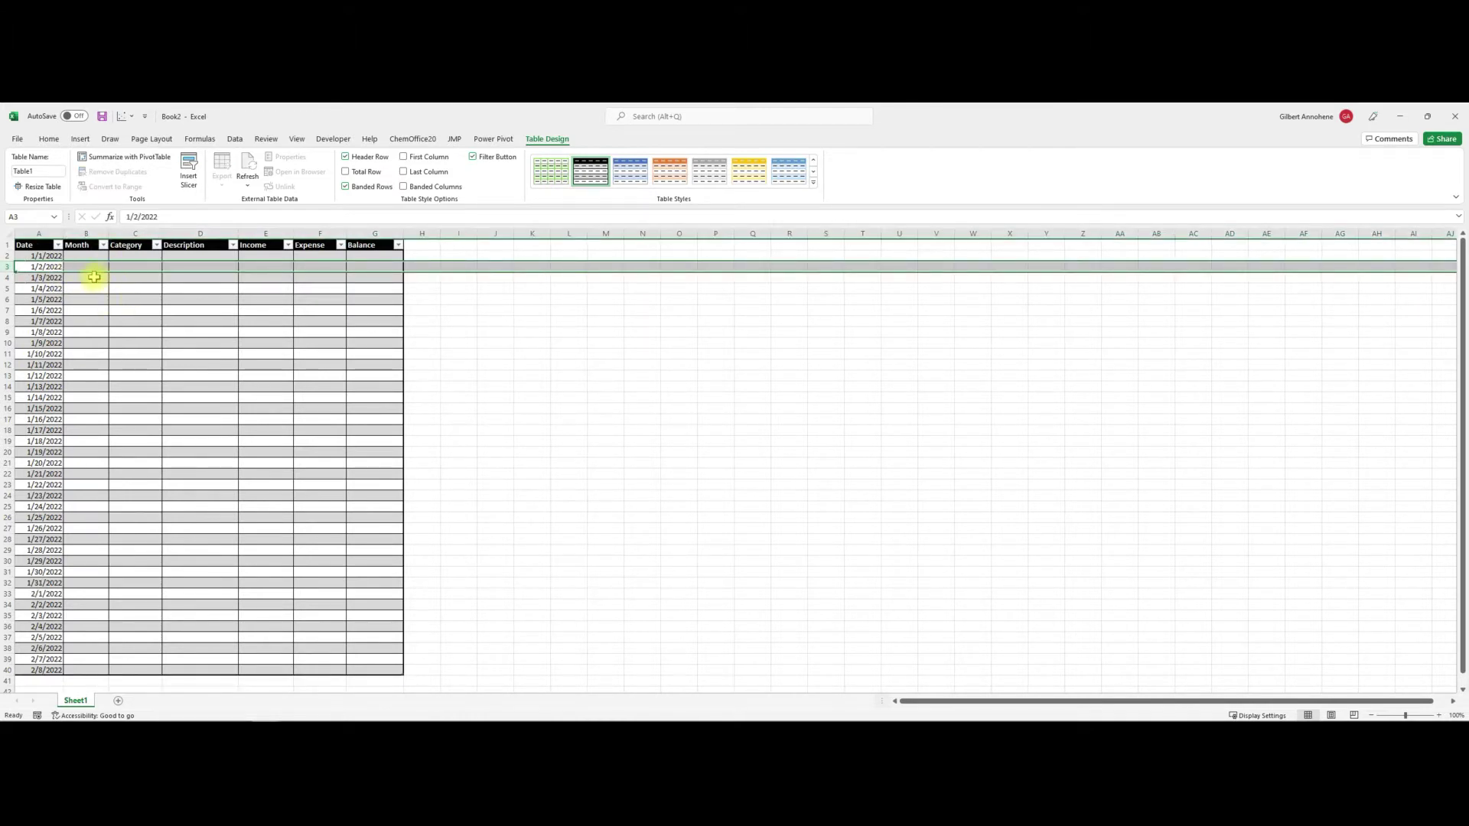
# - Widen the Month column and fill it with month names by entering =TEXT(A2,"mmmm") in B2
pyautogui.moveTo(111, 233); pyautogui.dragTo(129, 232)
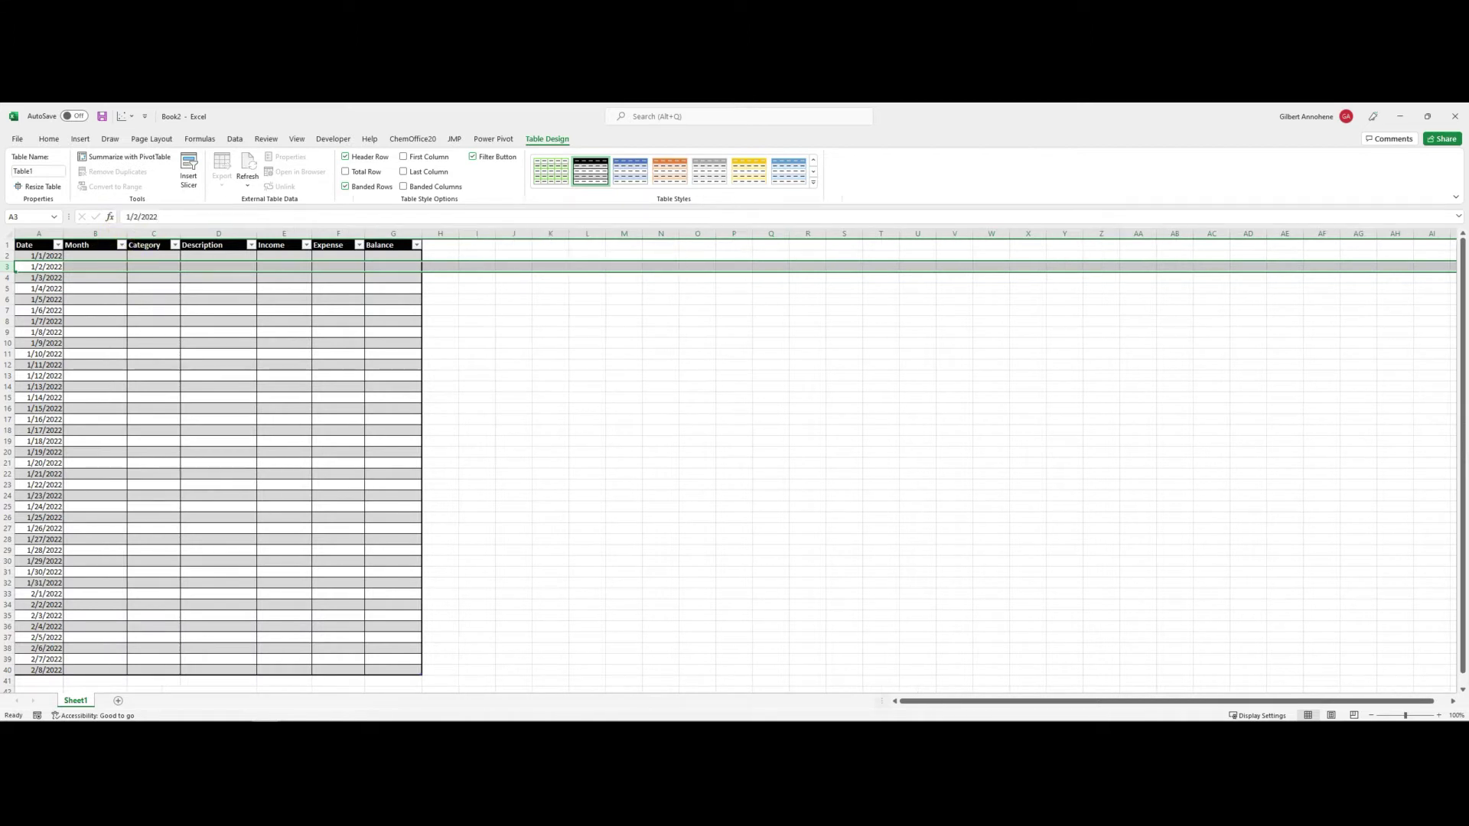
pyautogui.click(95, 256)
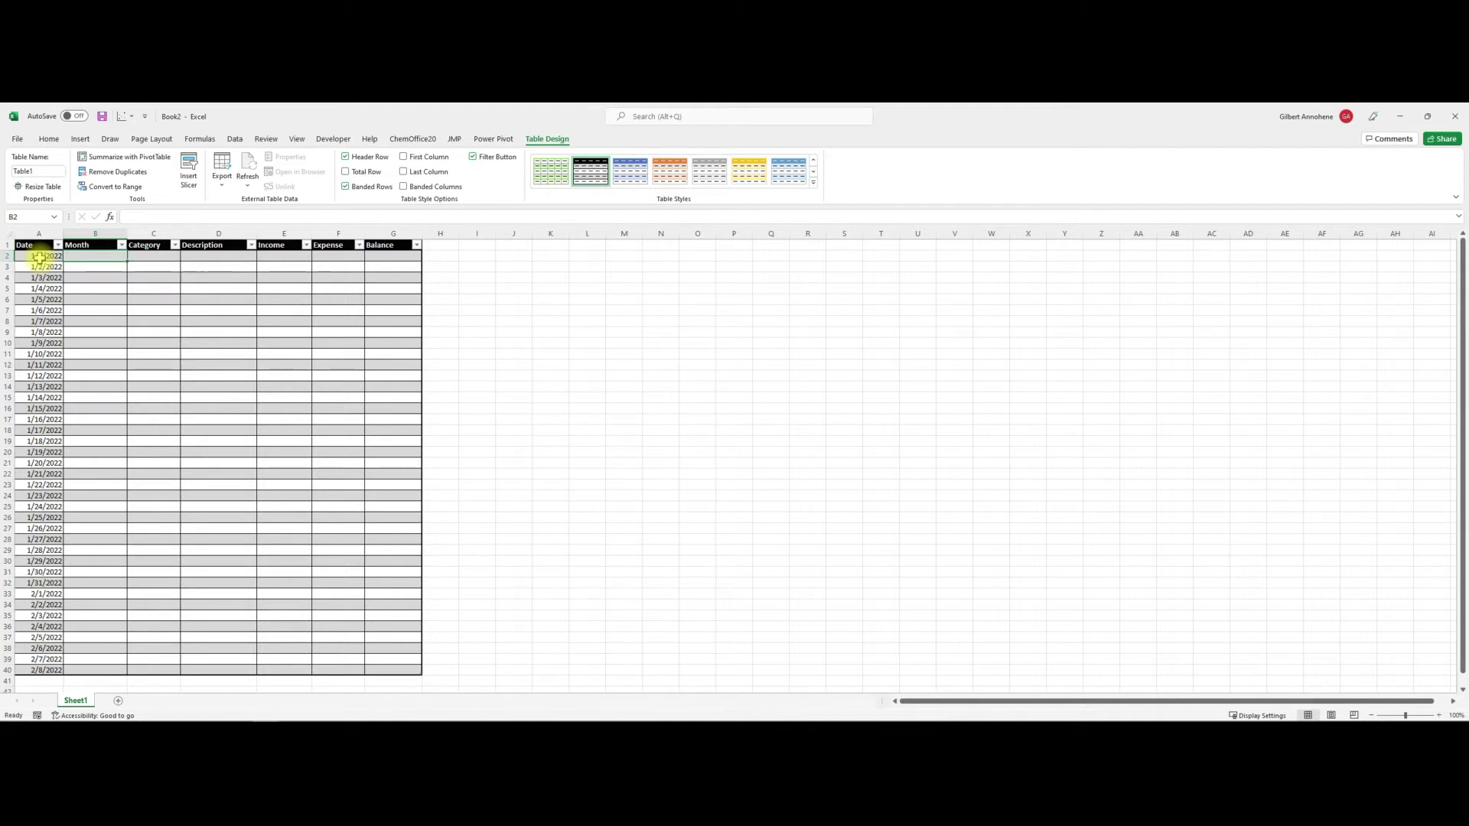
pyautogui.write('=T')
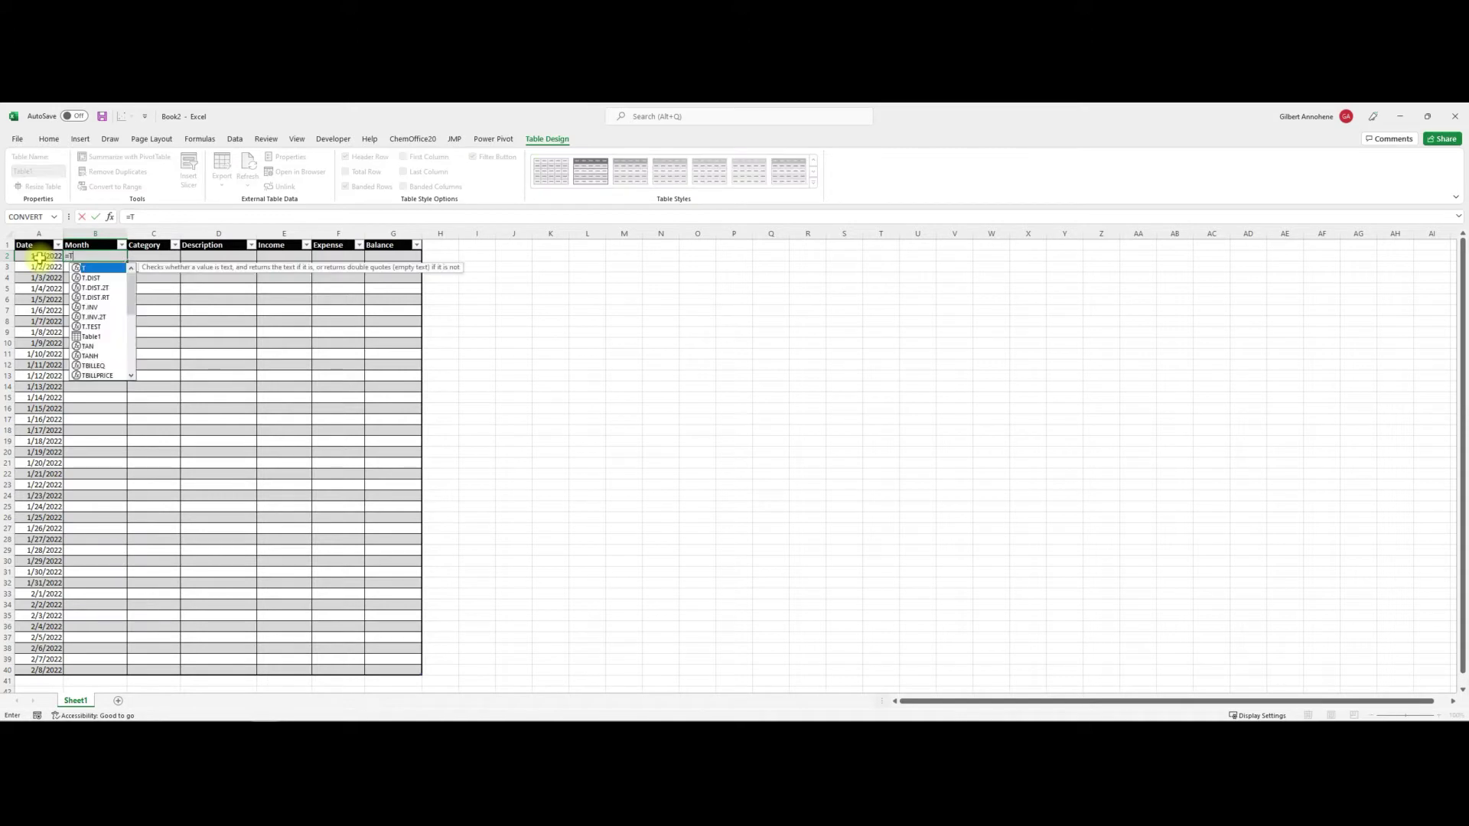
pyautogui.write('E')
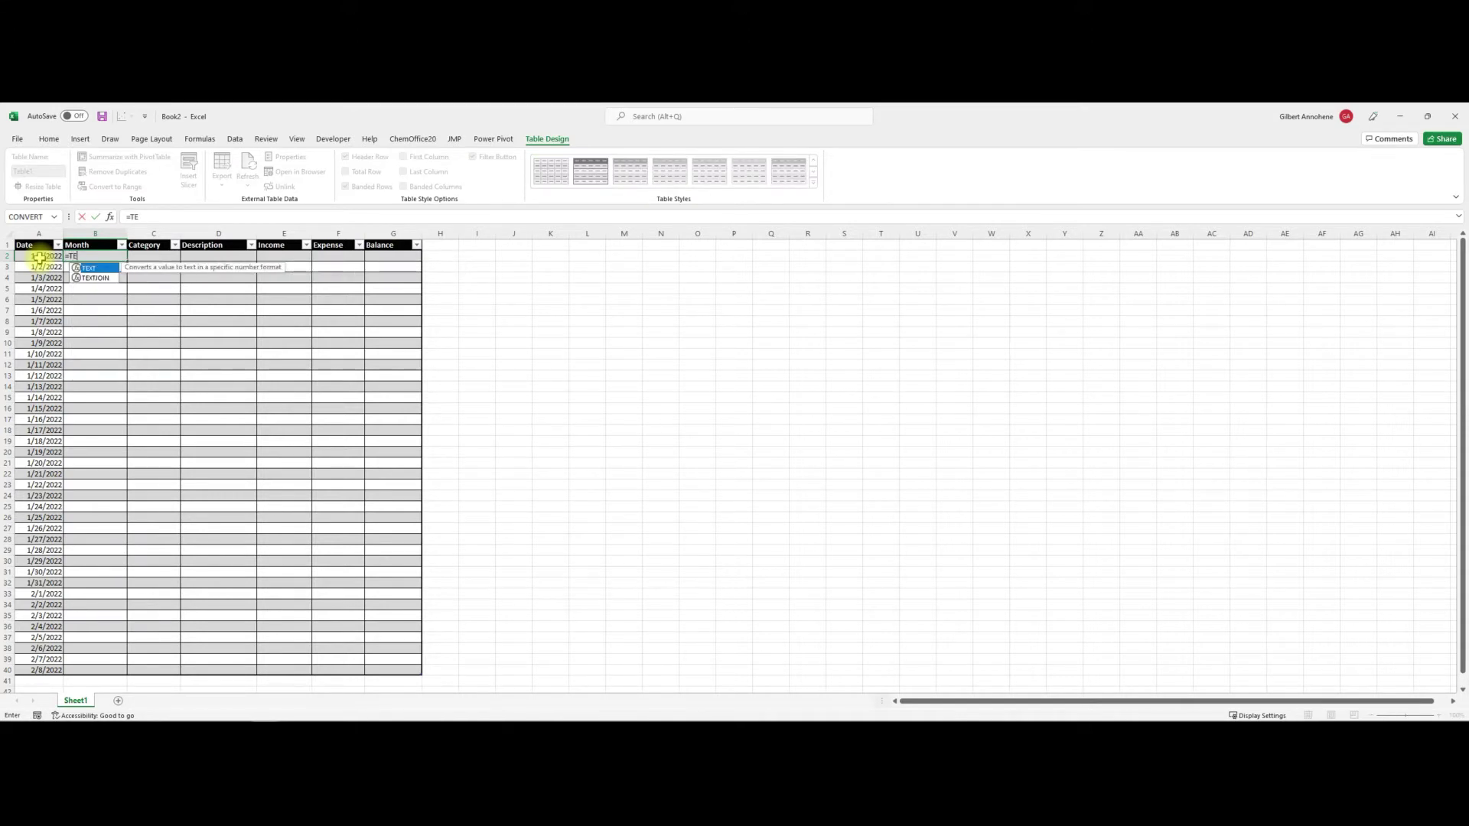
pyautogui.write('XT(')
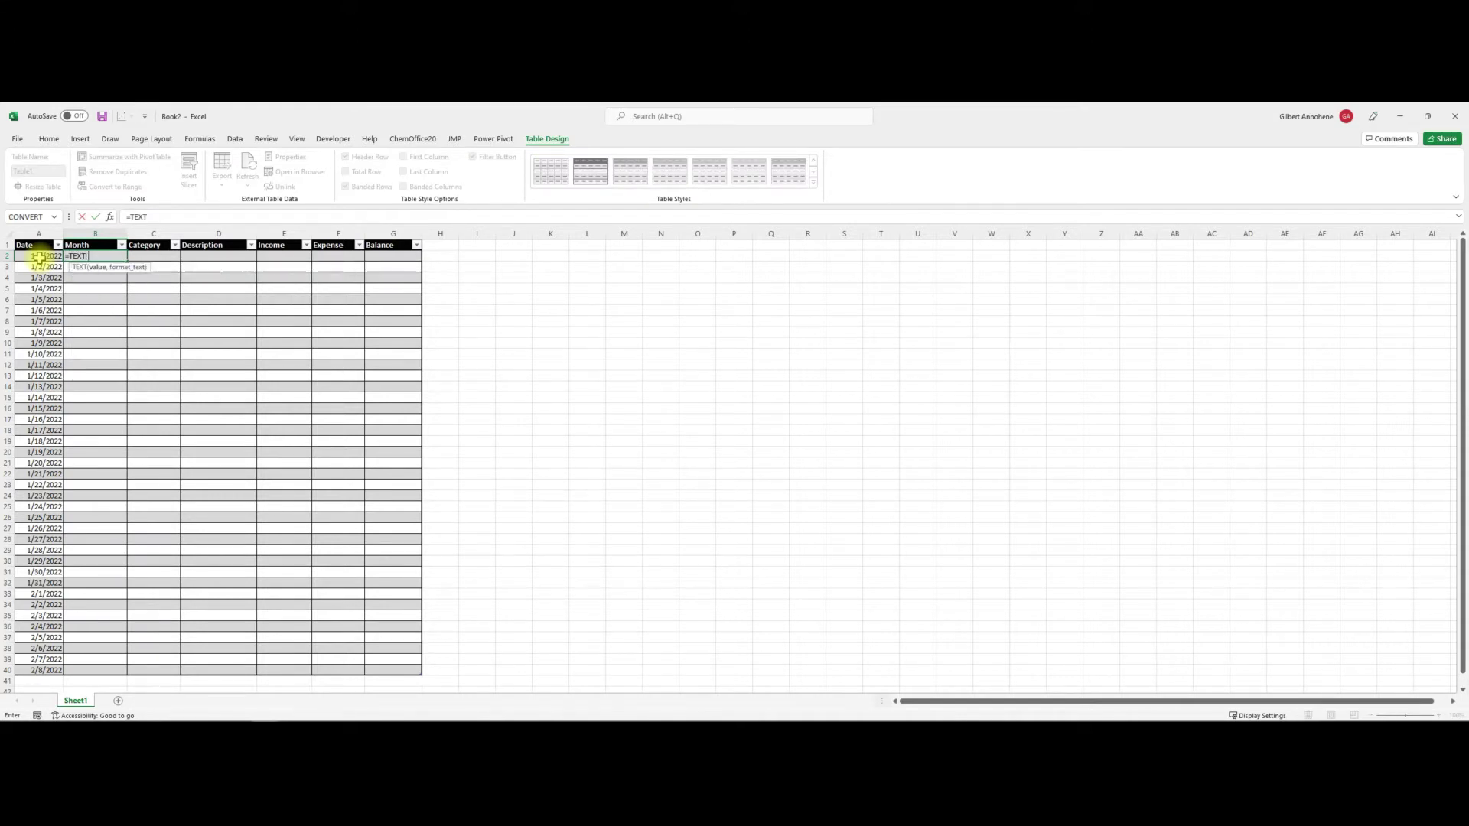
pyautogui.write('A2')
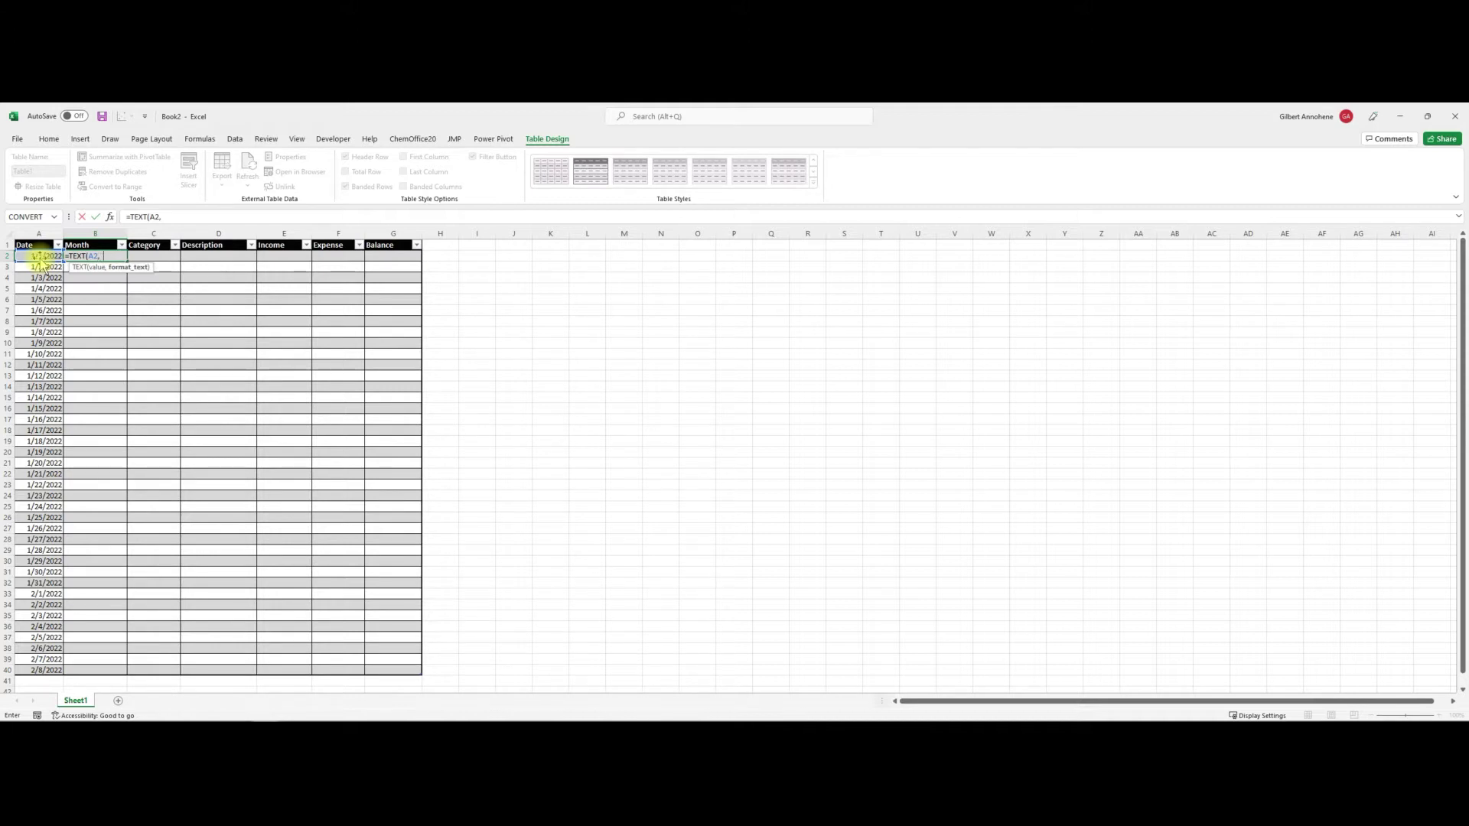
pyautogui.write(',"mmmm")')
pyautogui.press('Return')
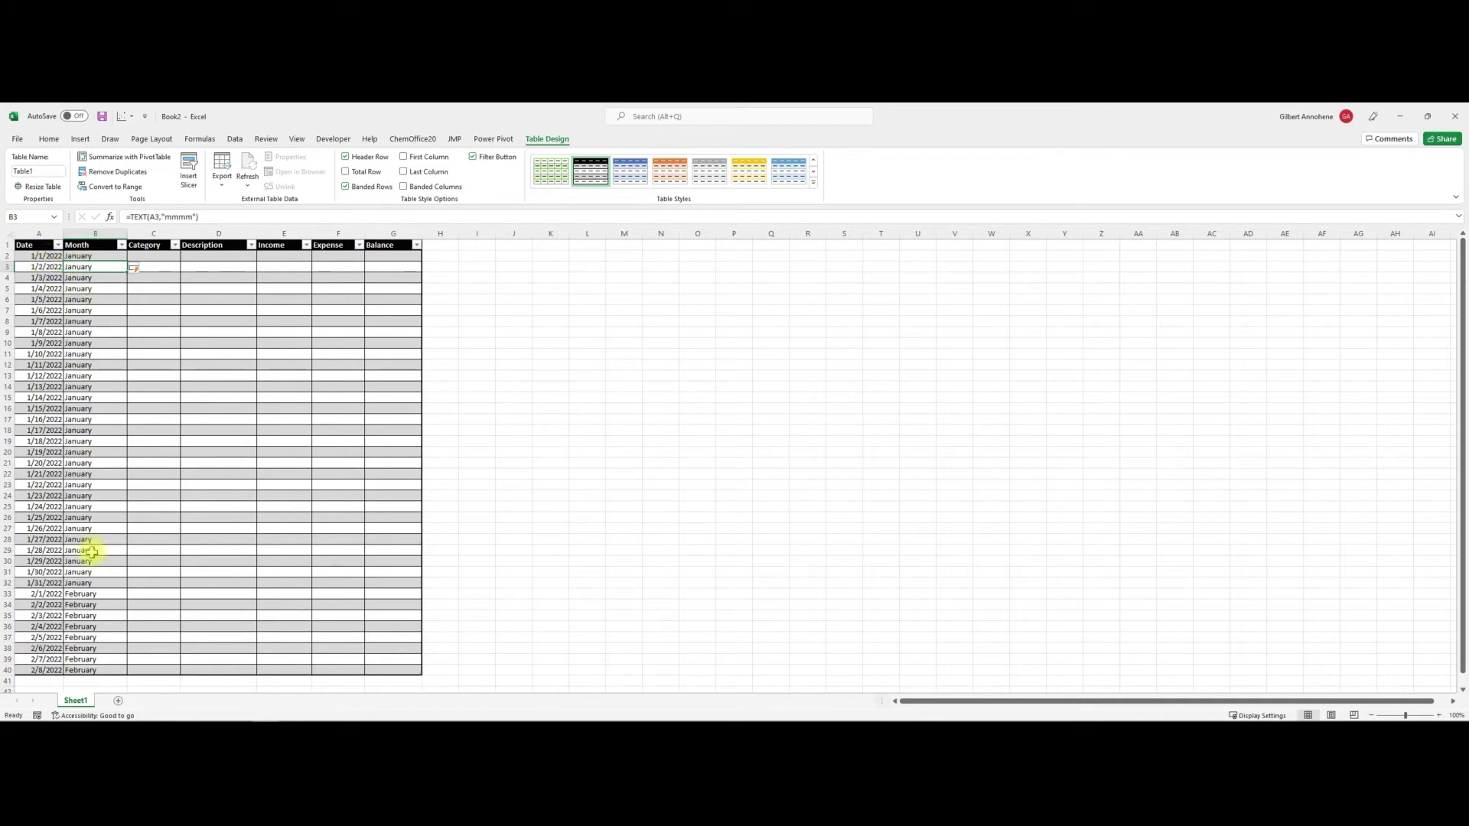
# - Try the date 3/8/2022 in A40 and undo the change
pyautogui.scroll(-1, 54, 570)
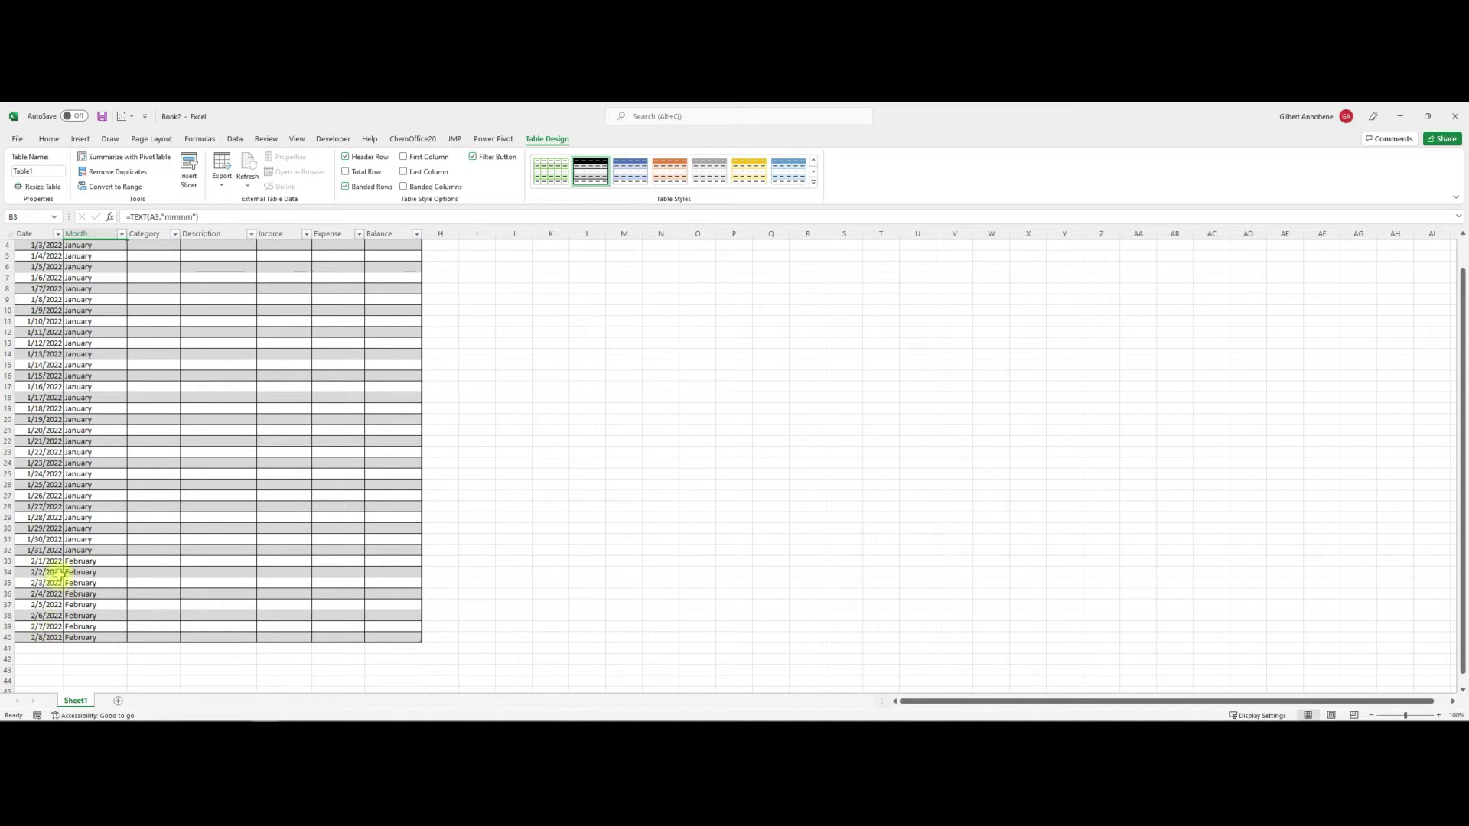
pyautogui.doubleClick(36, 640)
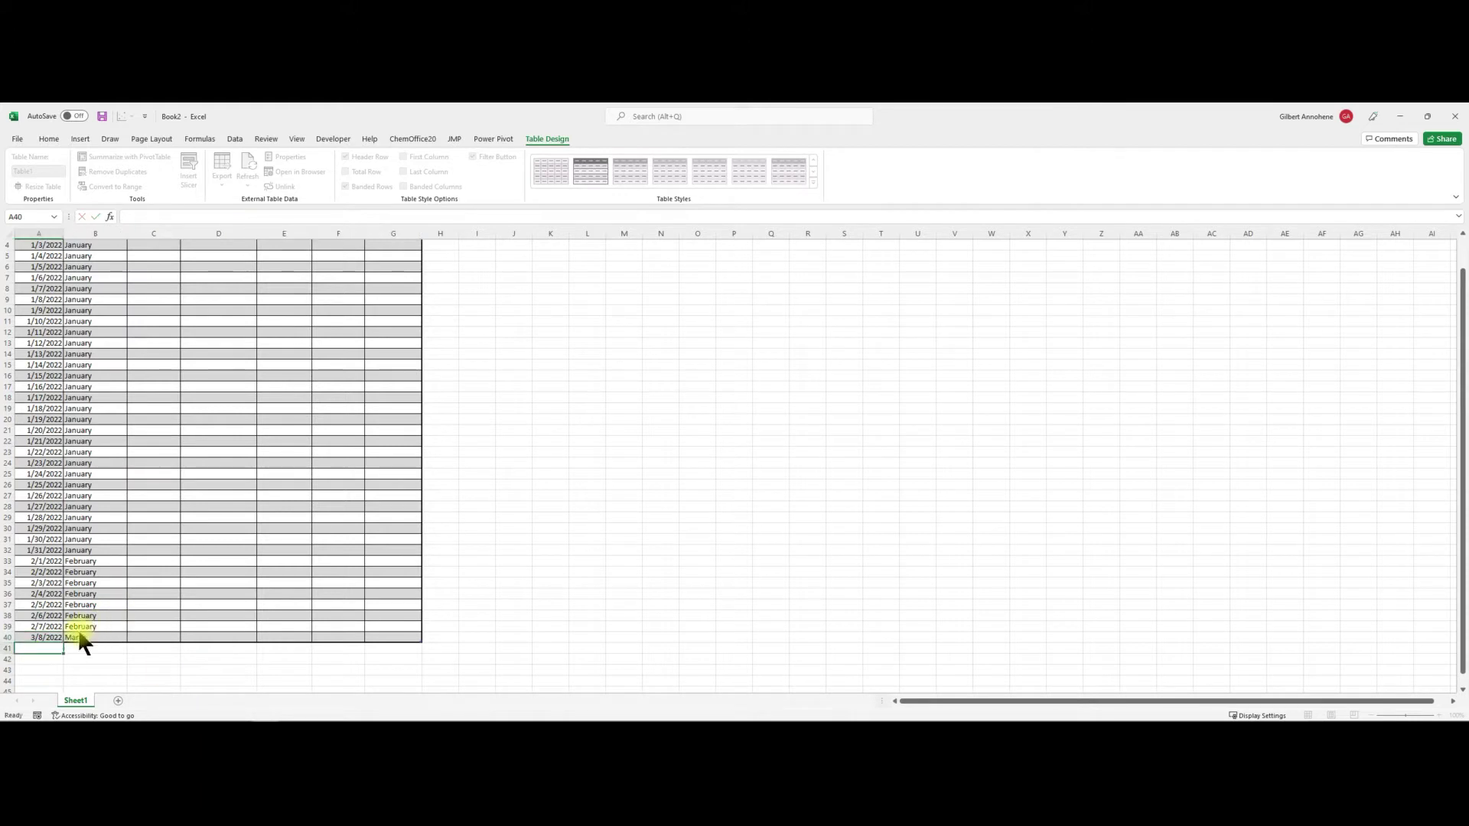
pyautogui.press('Return')
pyautogui.hotkey('ctrl', 'z')
pyautogui.scroll(1, 163, 492)
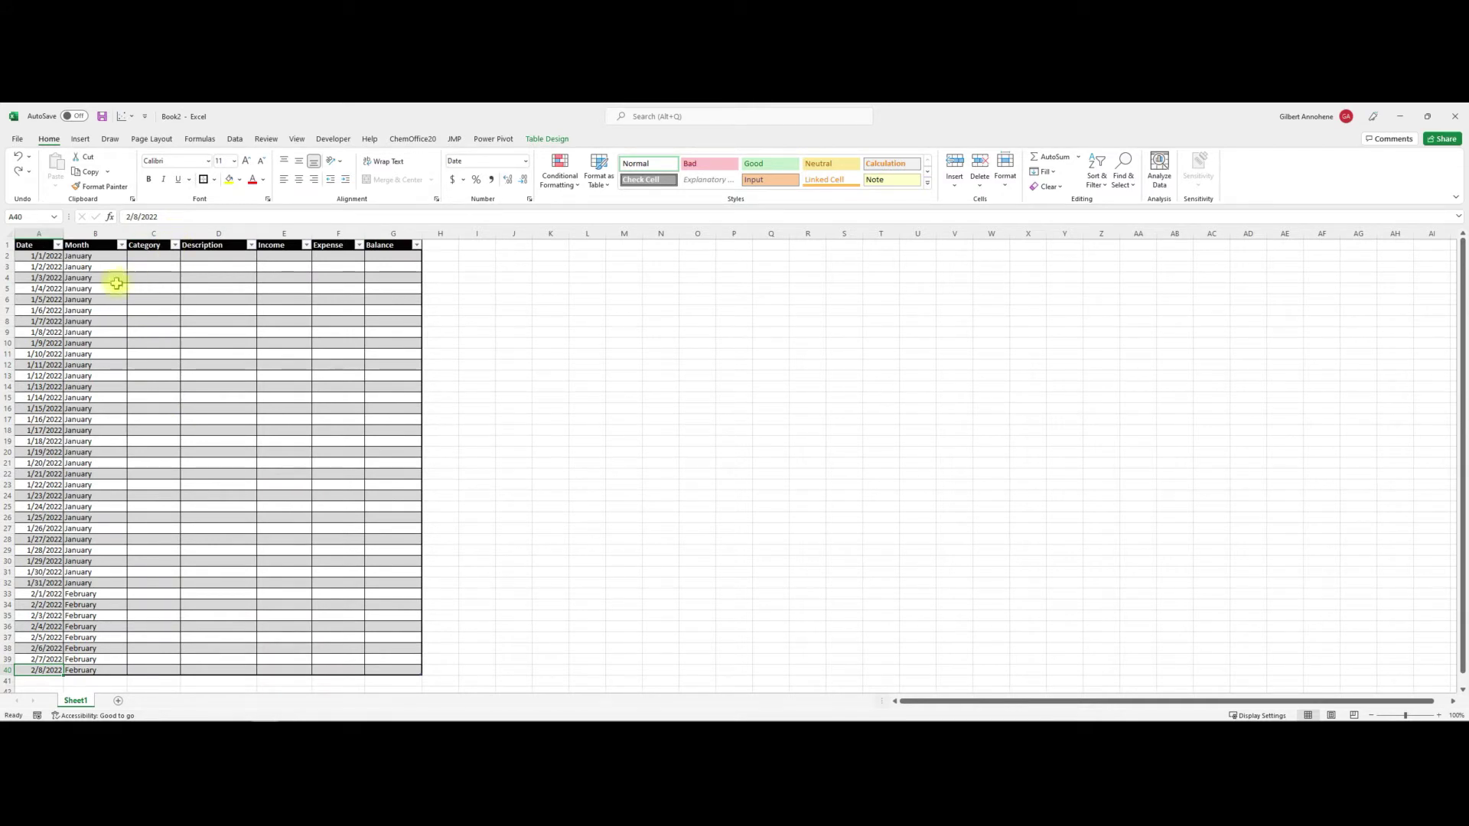
# - Widen the Category column
pyautogui.moveTo(180, 234); pyautogui.dragTo(198, 235)
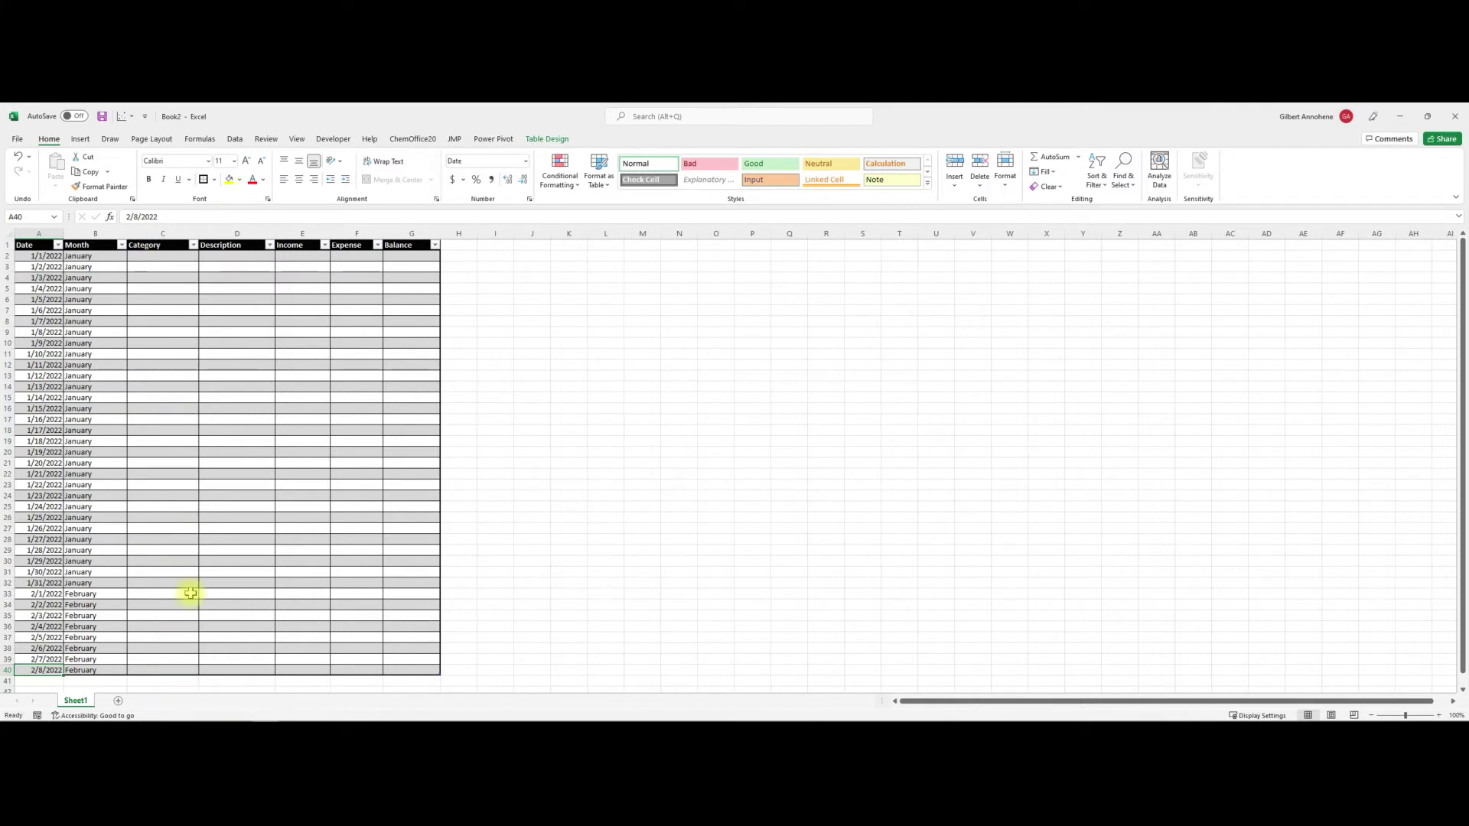
pyautogui.click(175, 233)
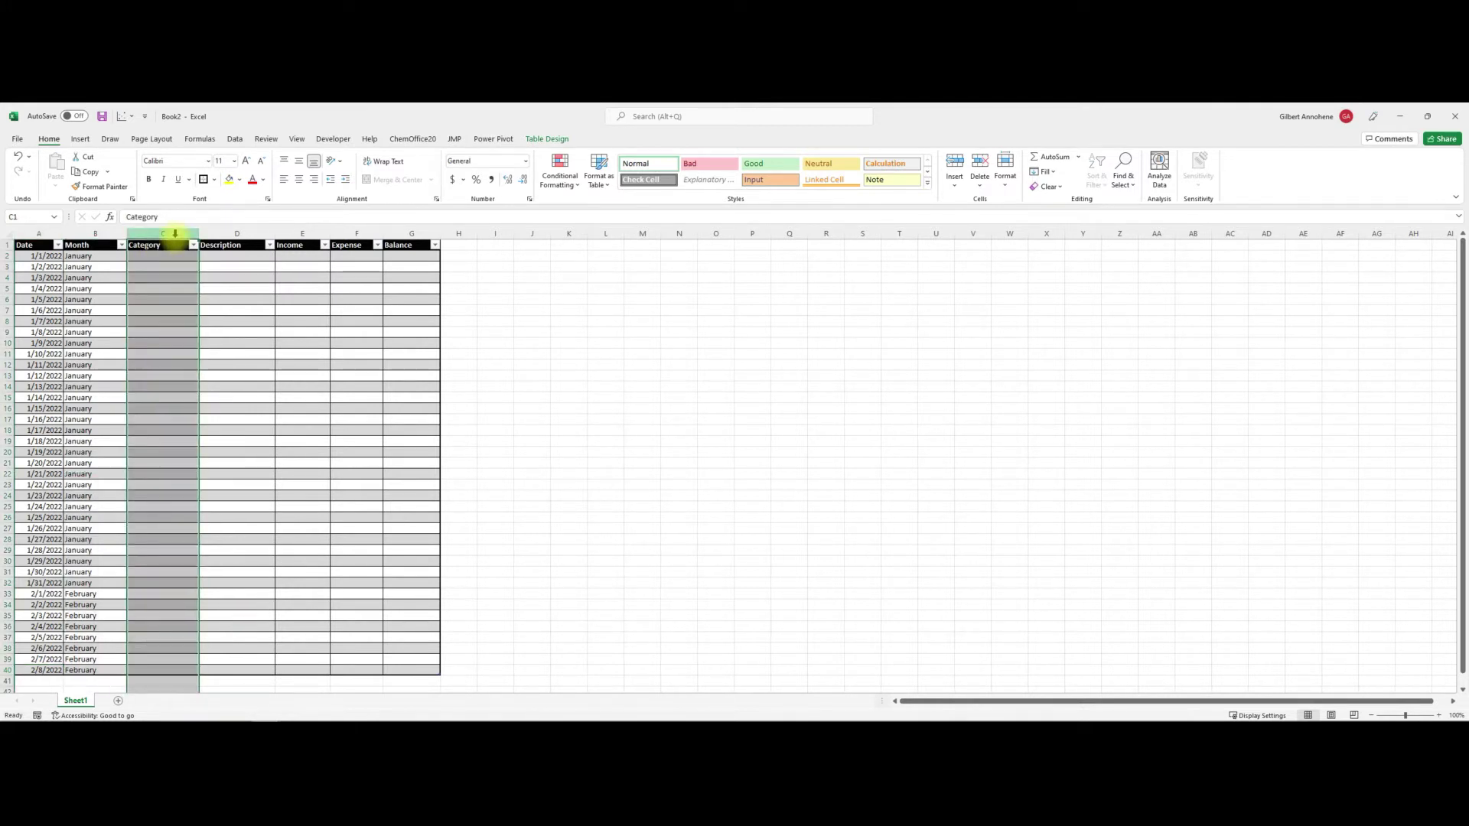
pyautogui.scroll(-2, 164, 485)
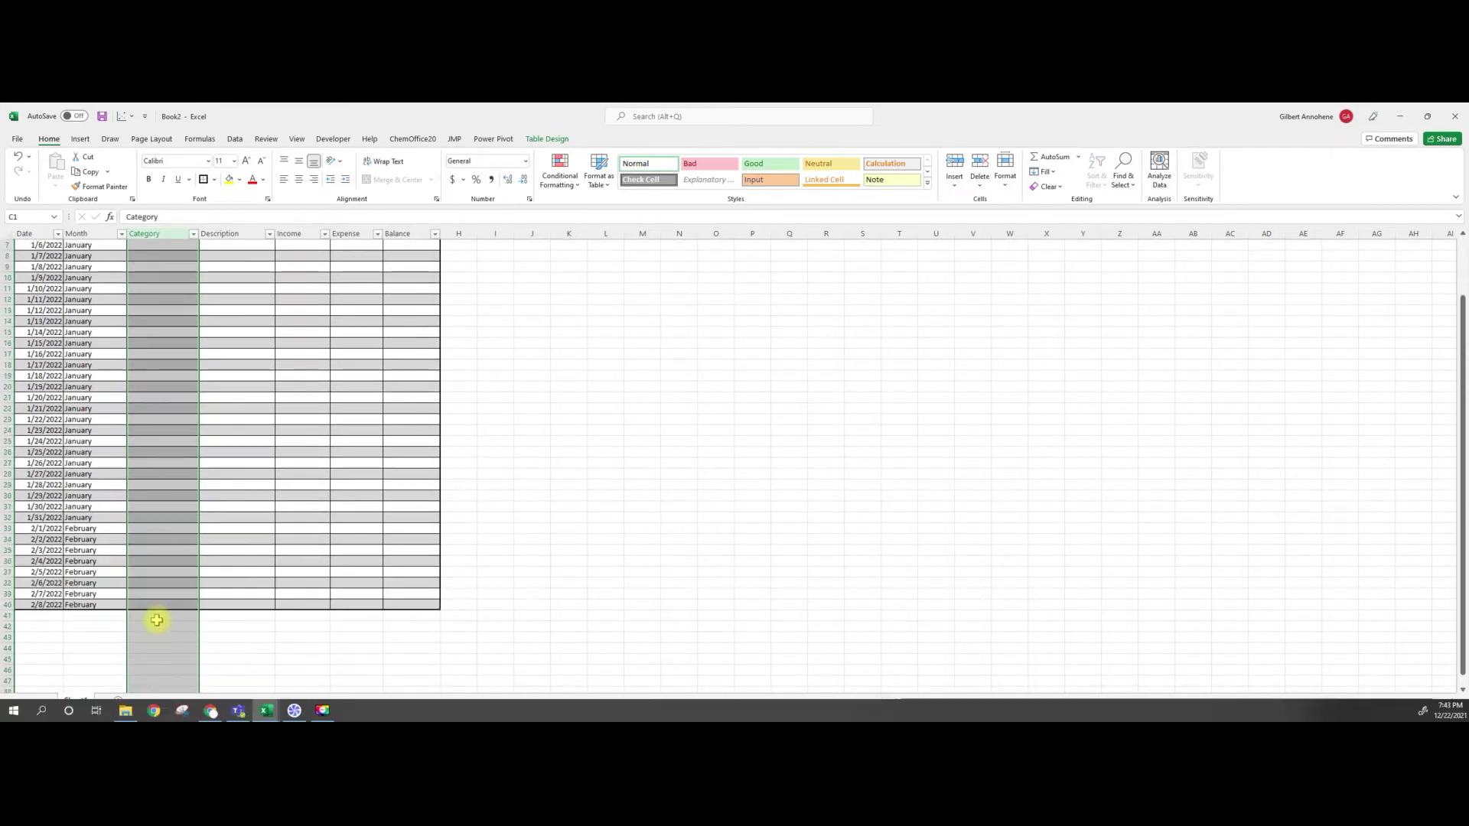
pyautogui.scroll(2, 154, 279)
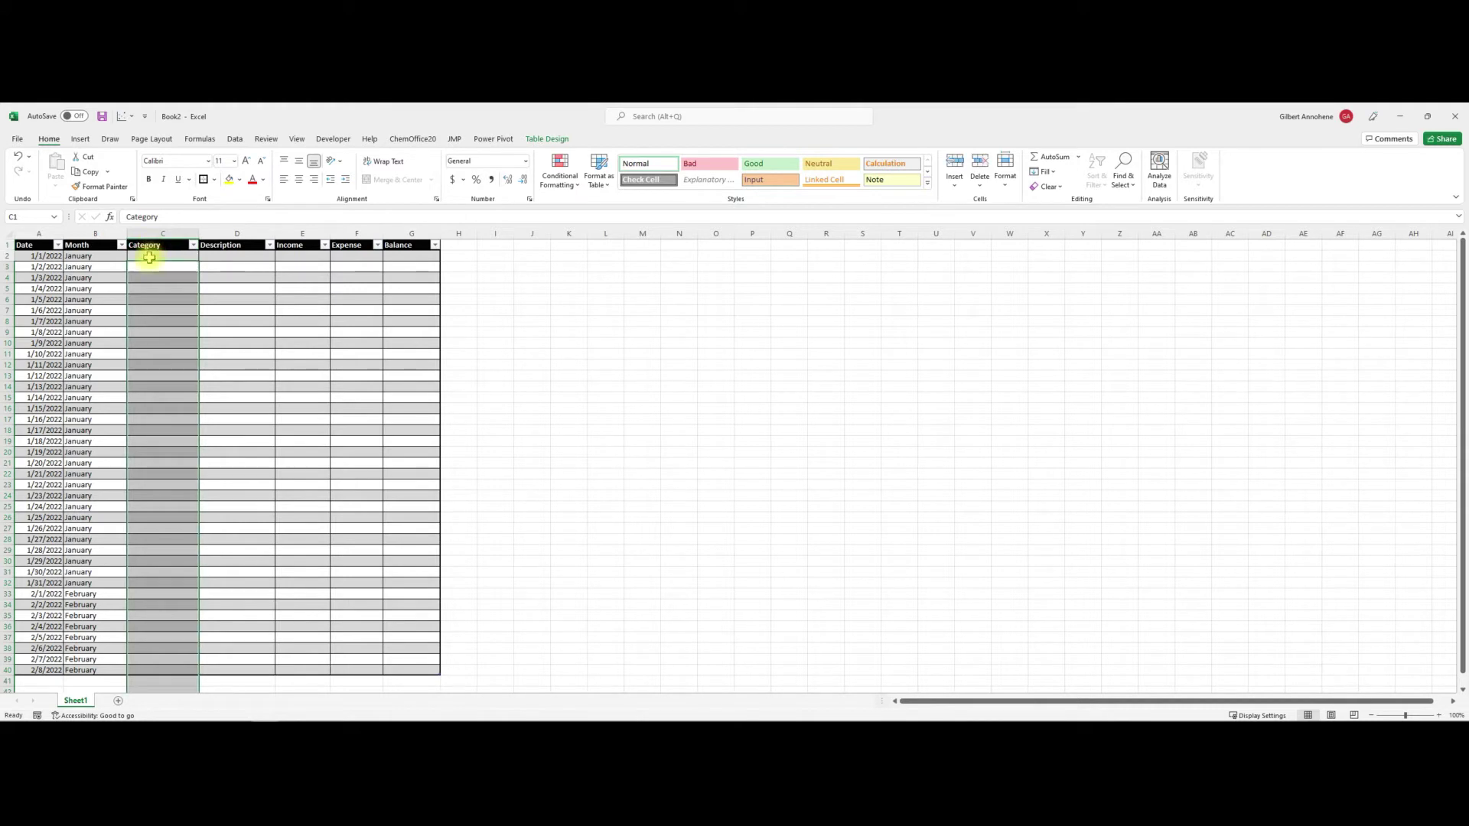
pyautogui.press('Return')
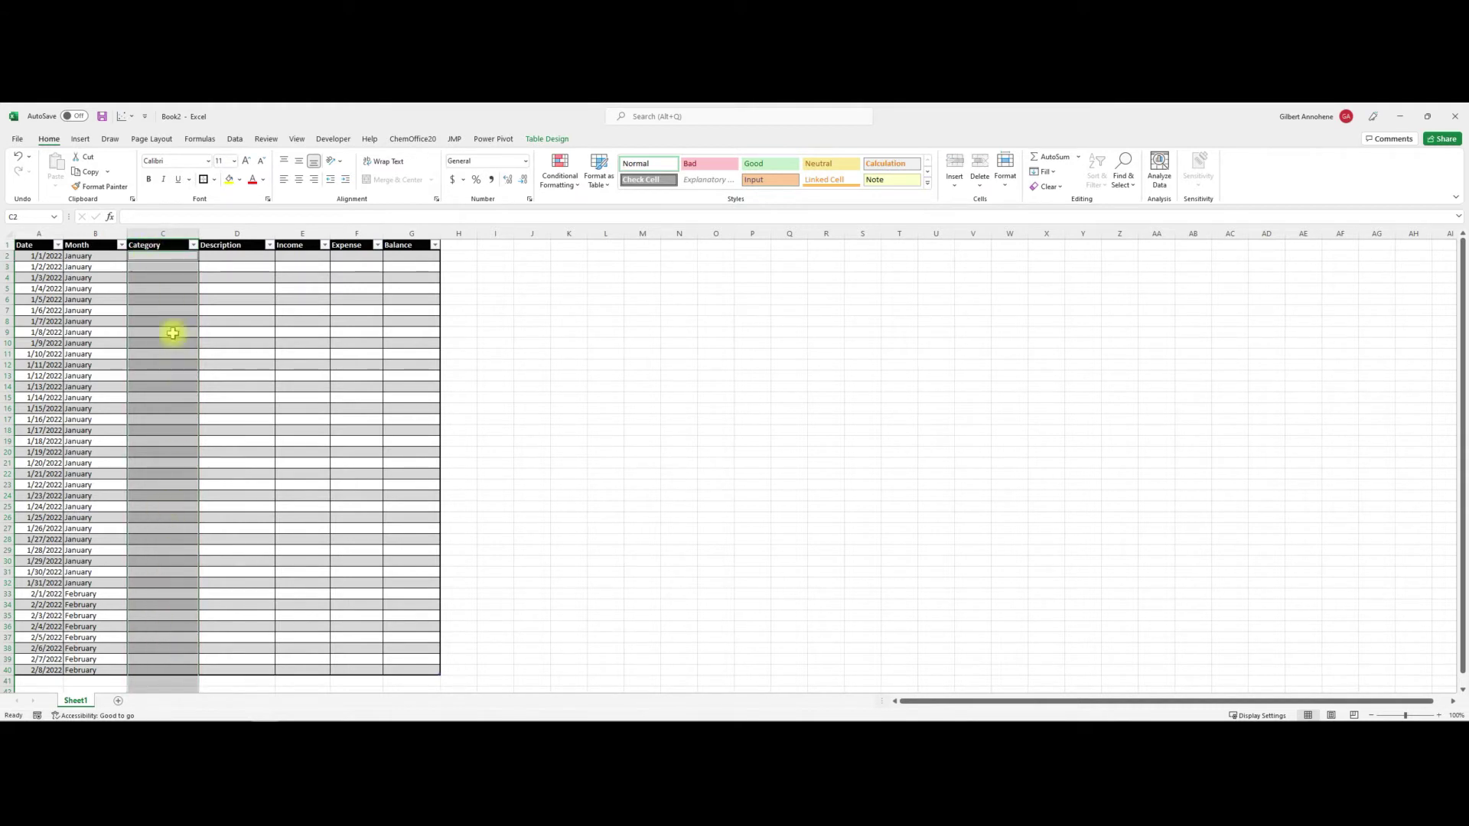
pyautogui.click(196, 303)
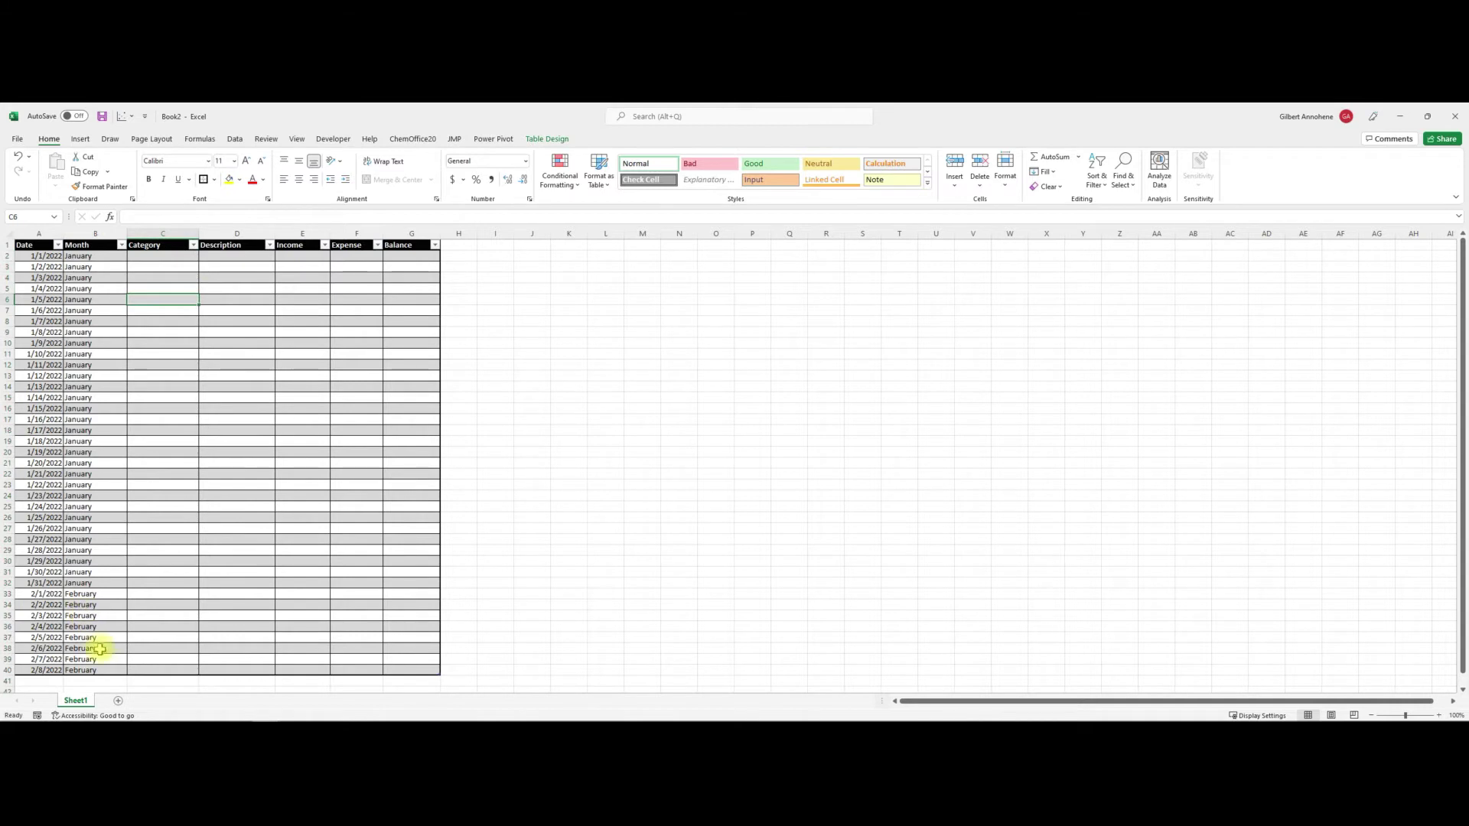
# - Start a data validation rule for the Category cells C2:C40 that allows a List
pyautogui.moveTo(162, 259); pyautogui.dragTo(149, 669)
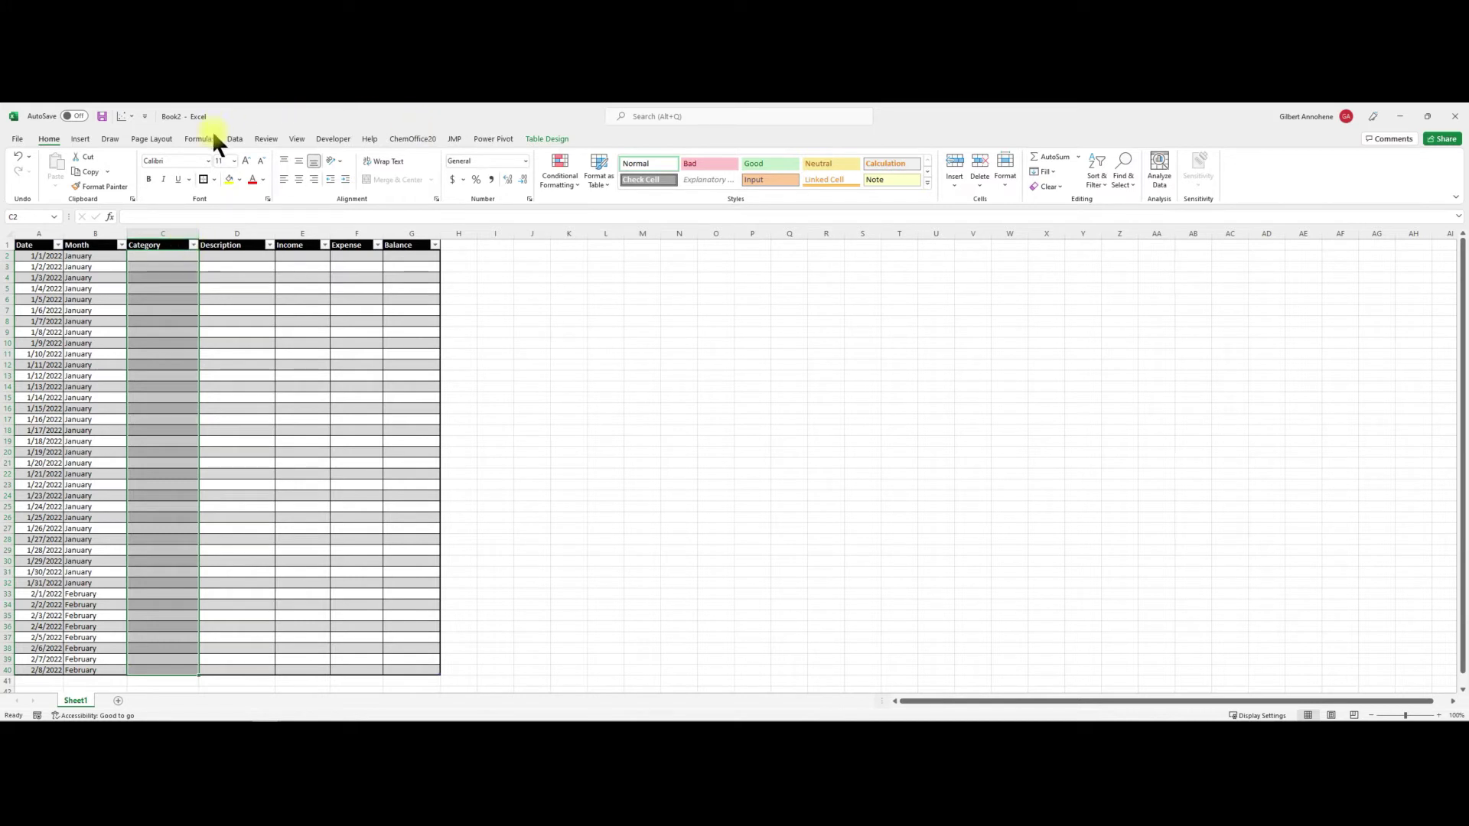
pyautogui.click(235, 140)
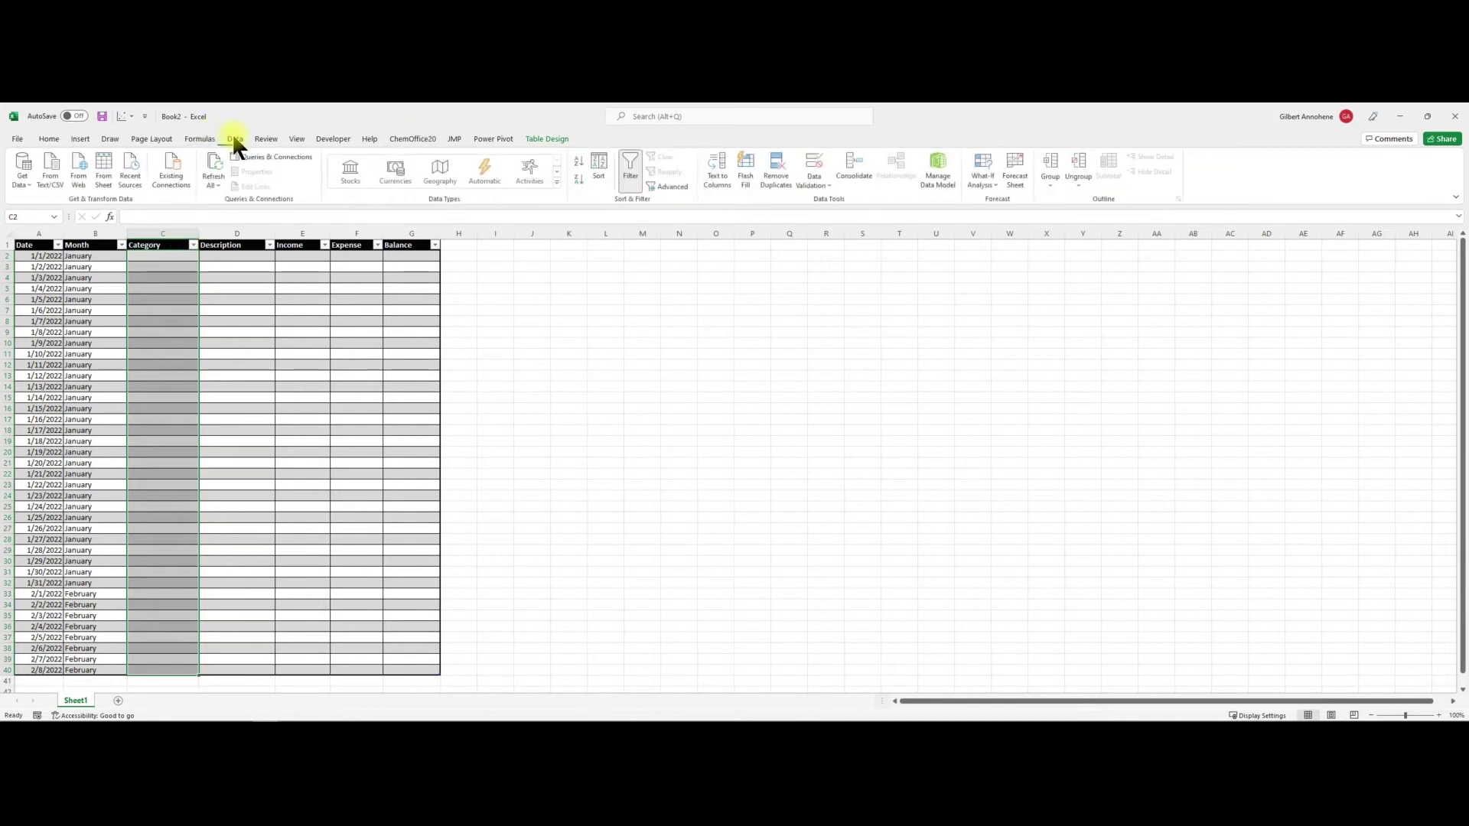
pyautogui.click(832, 187)
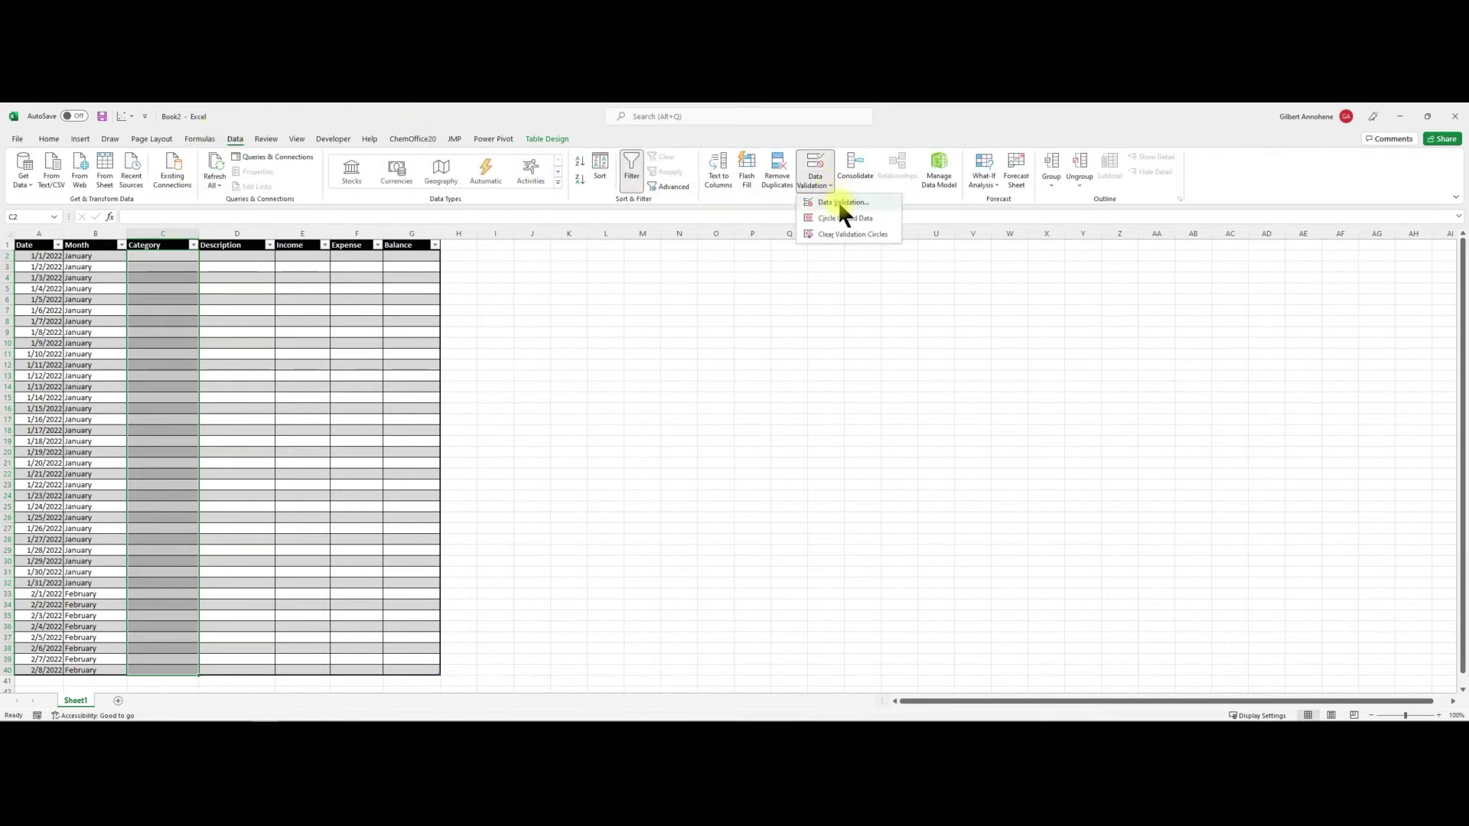
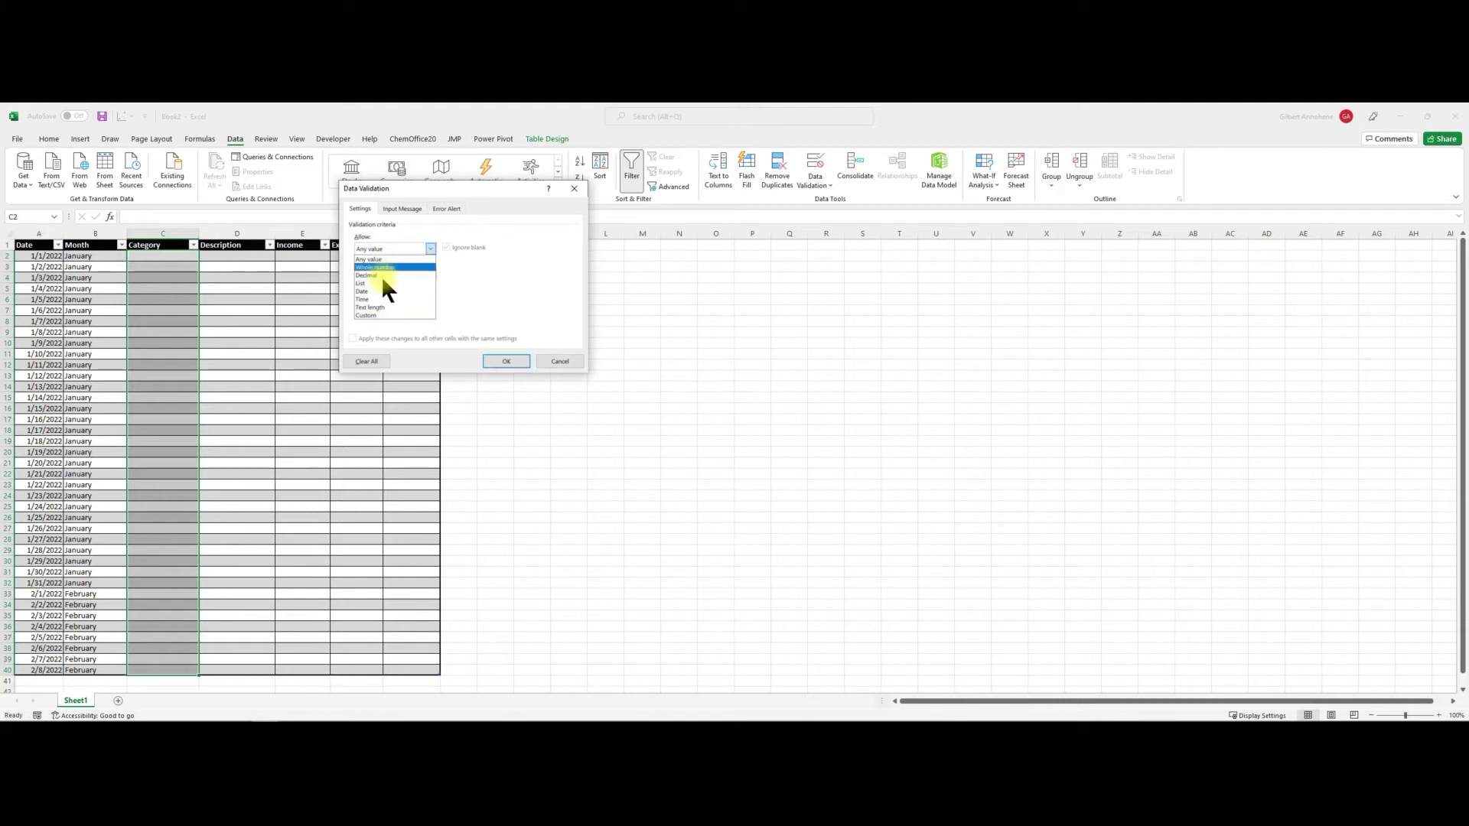
pyautogui.click(382, 285)
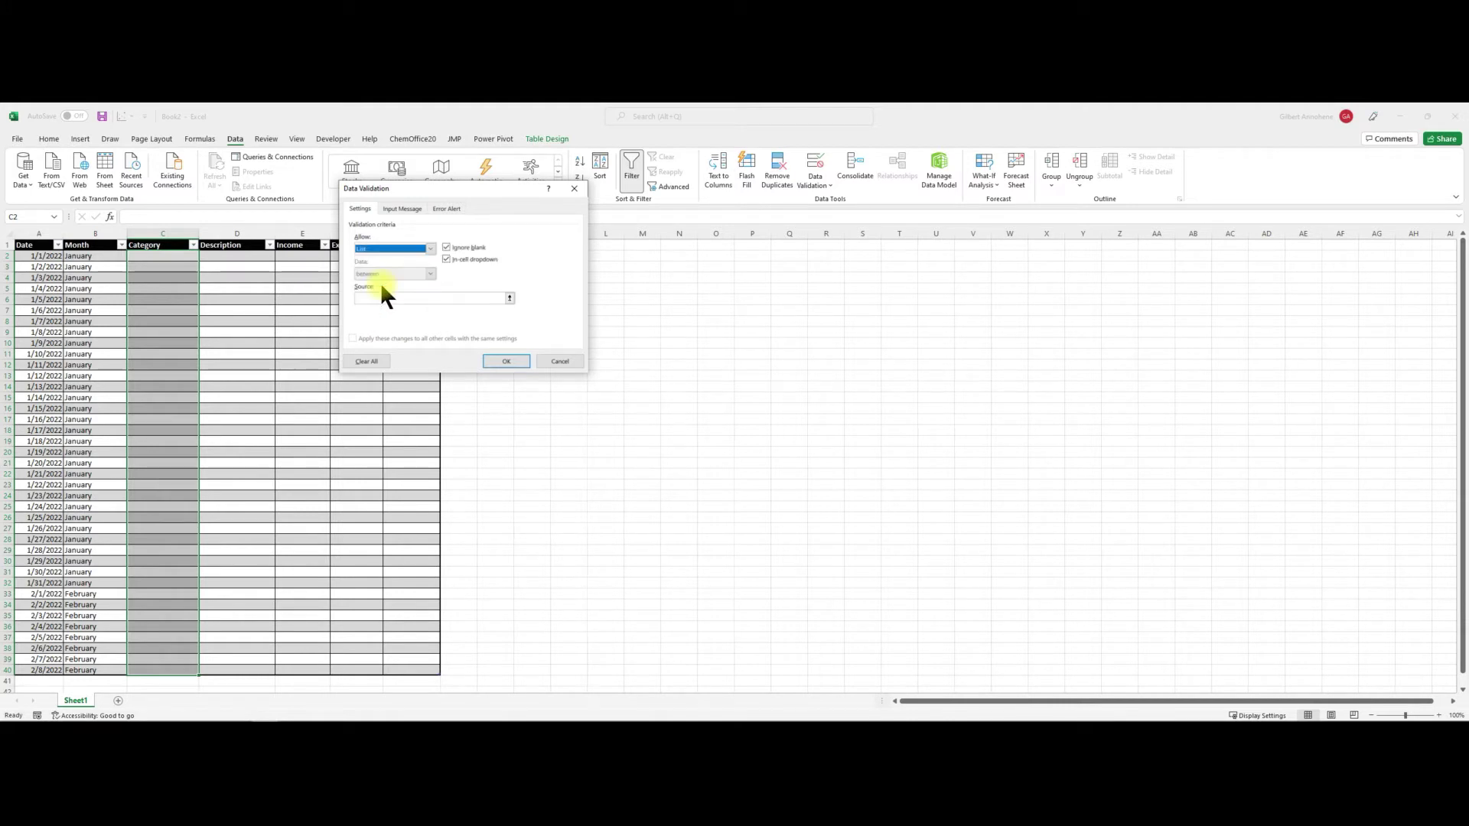
pyautogui.click(381, 299)
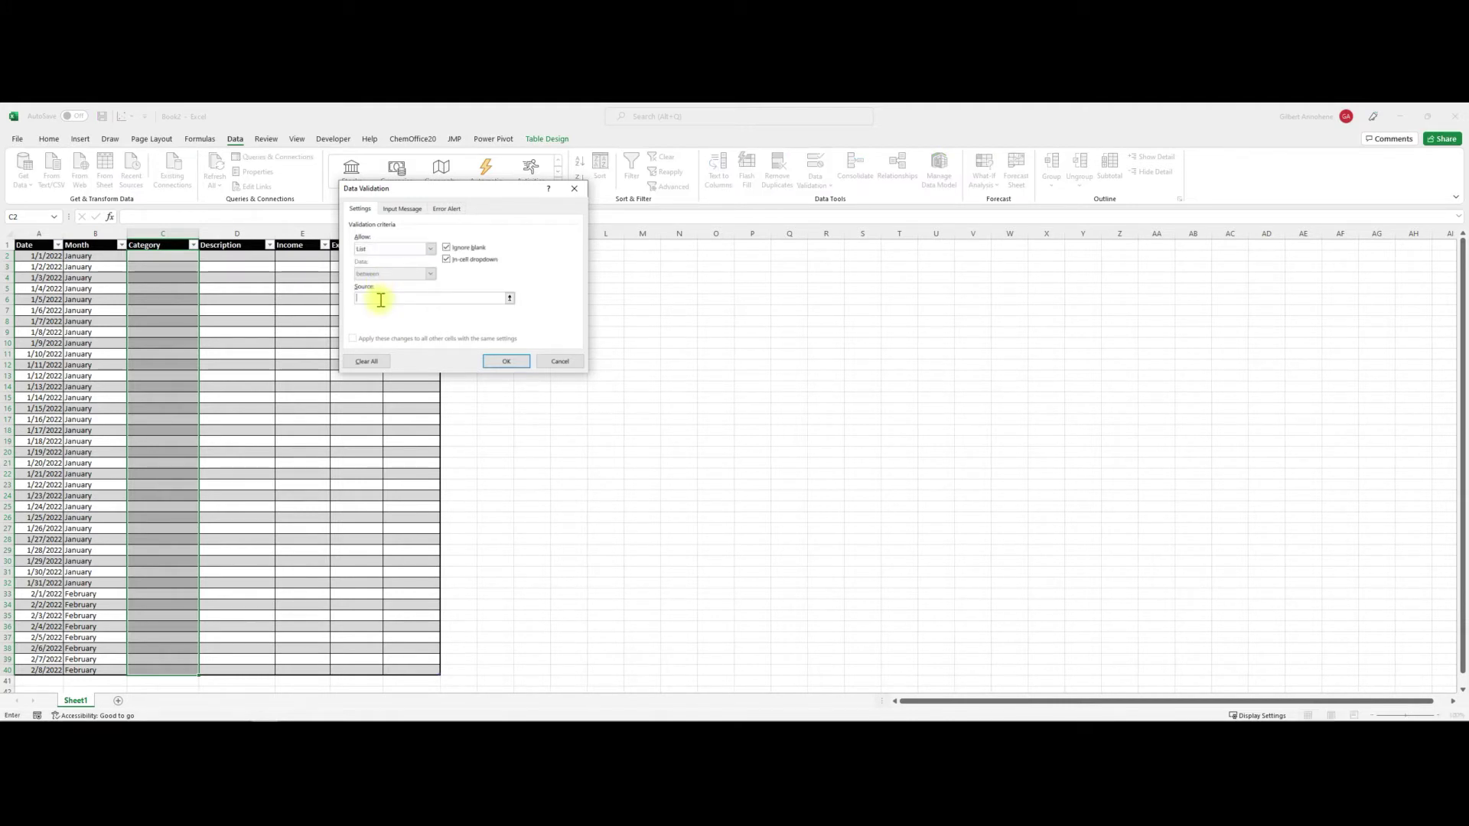
# - Enter the list source Income, Enterntainment, Daycare, Food, Loans, Electricity, Mortgage, Insurance, Gas, Tv/Internet and apply the validation
pyautogui.write('Inco')
pyautogui.write('me, Inter')
pyautogui.write('care')
pyautogui.write(',Loans,Electricity,M')
pyautogui.write('ortgage,Insura')
pyautogui.write('nce,Gas,Tv/Inte')
pyautogui.write('rnet')
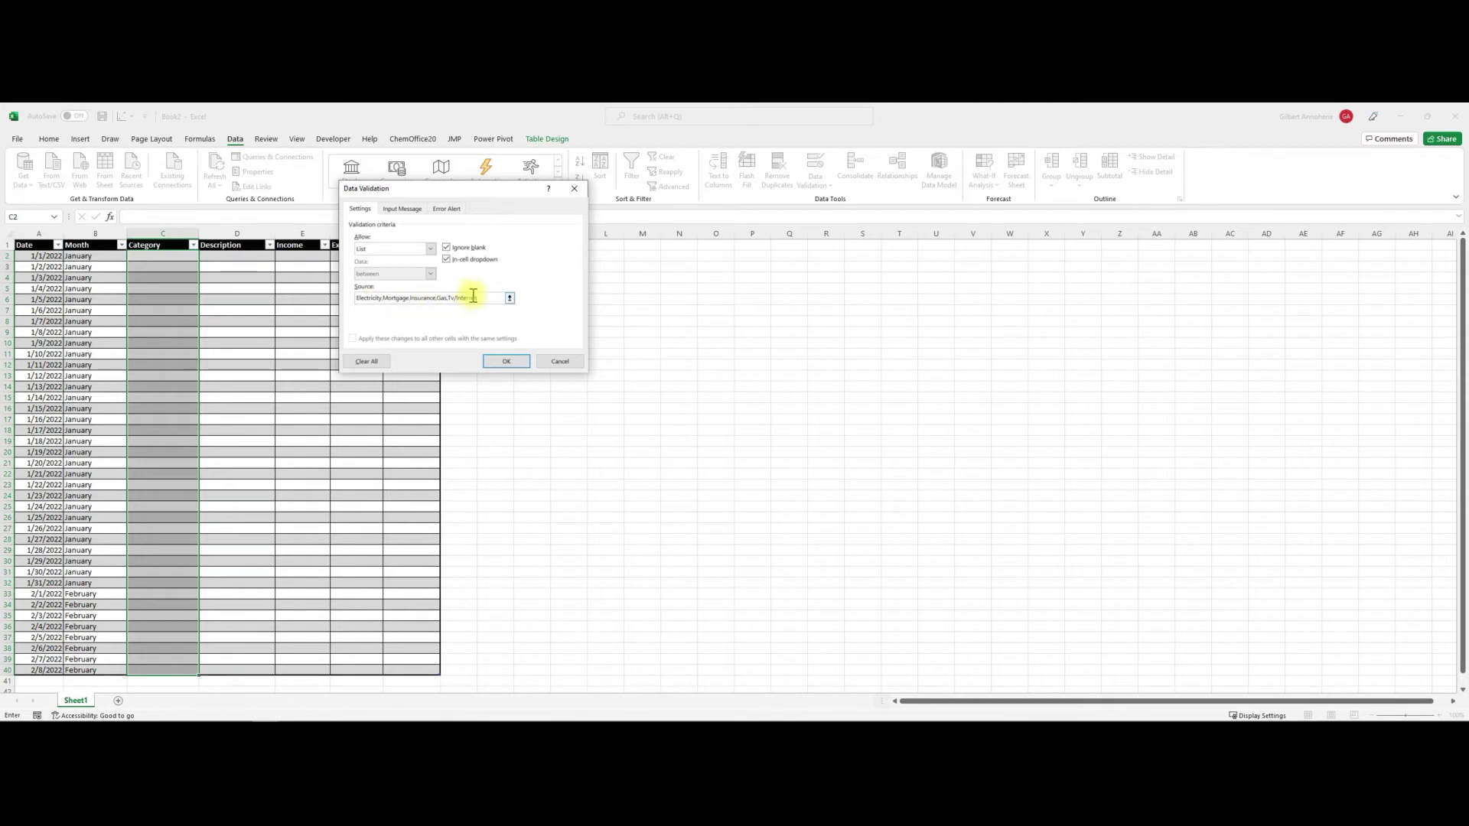
pyautogui.click(510, 297)
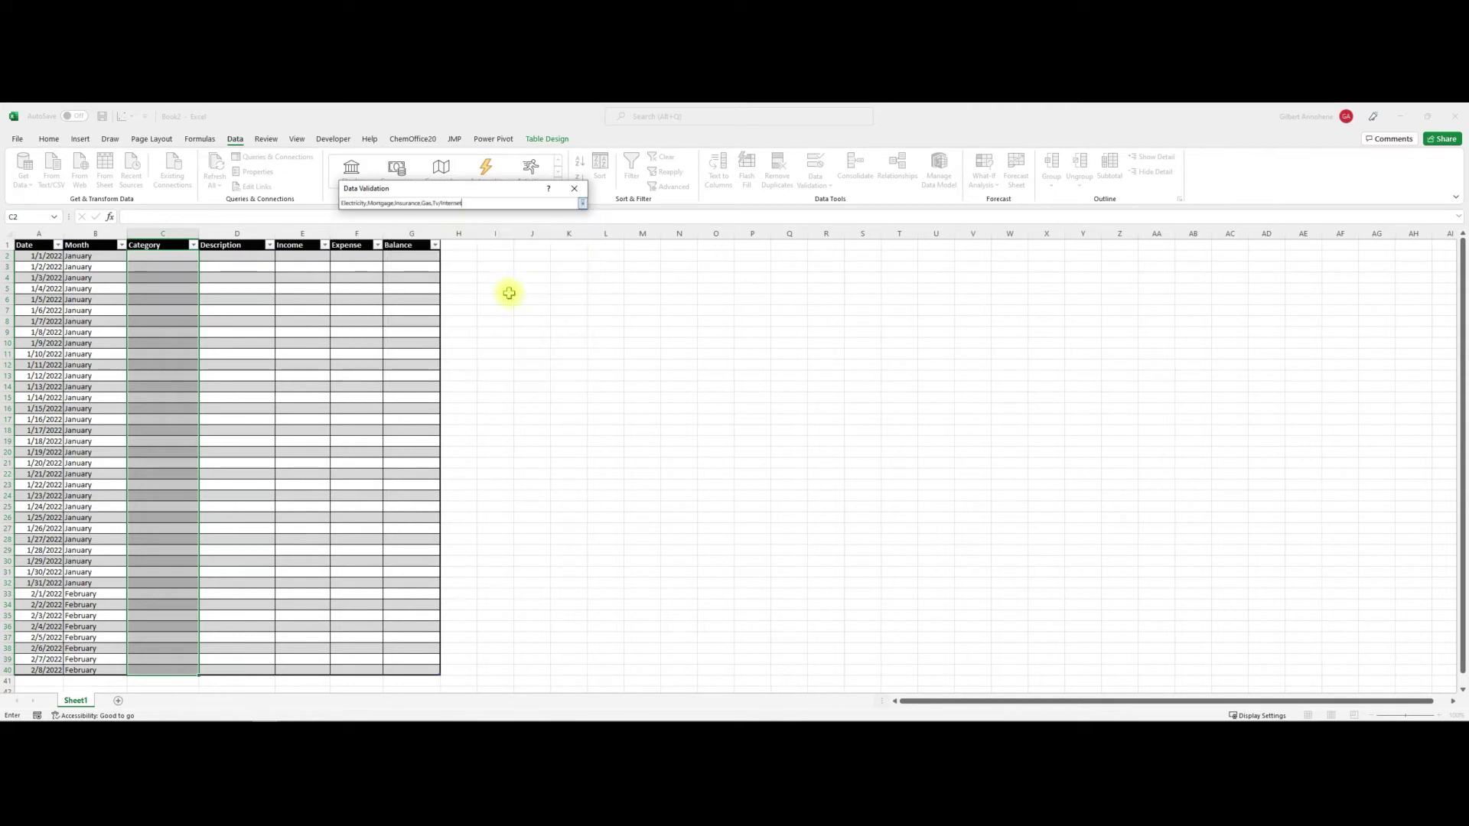
pyautogui.click(549, 215)
pyautogui.click(508, 360)
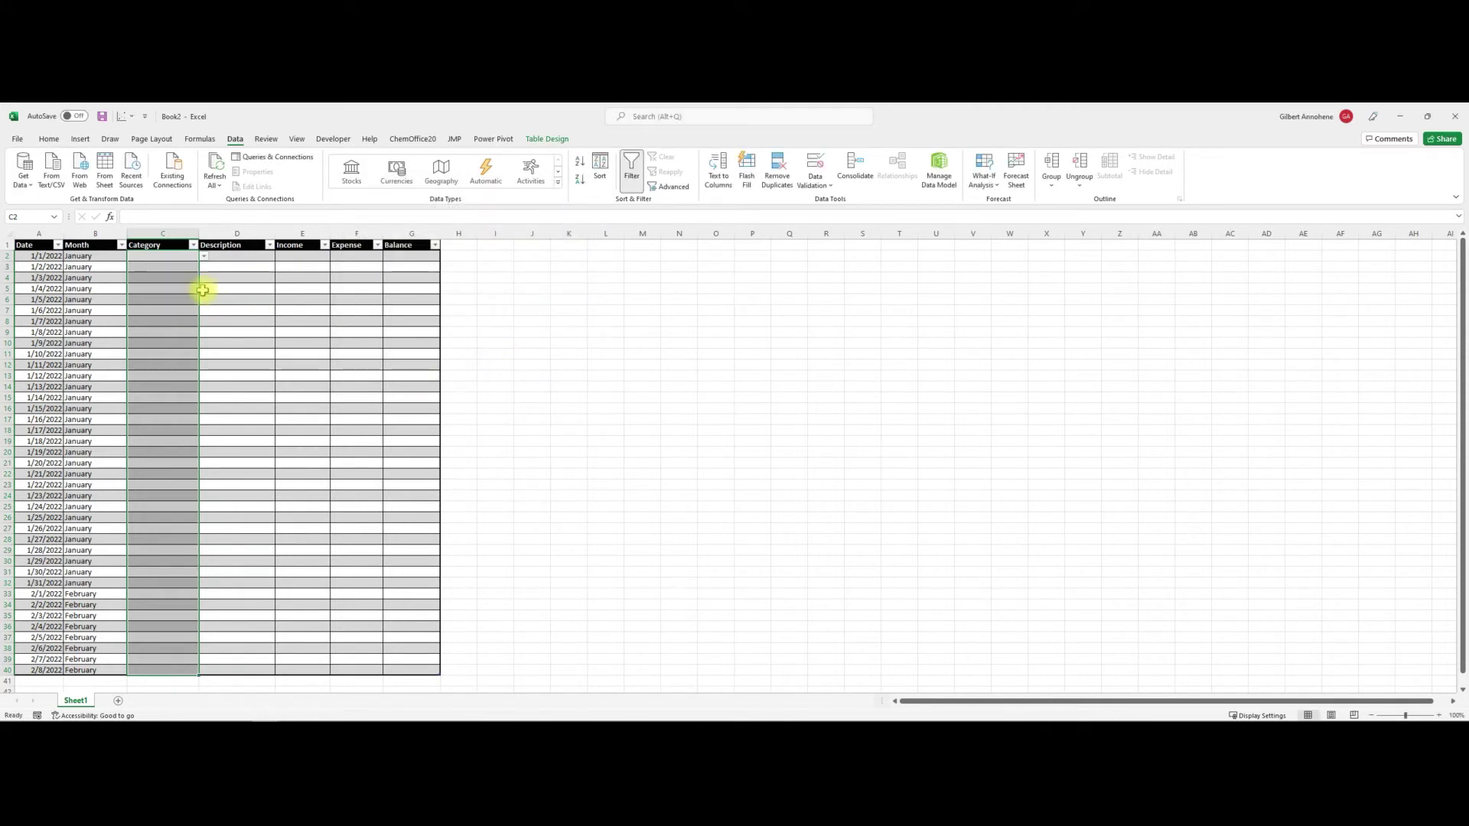
# - Check the choices offered in the category dropdown of C2
pyautogui.click(155, 269)
pyautogui.click(157, 257)
pyautogui.click(171, 278)
pyautogui.click(175, 260)
pyautogui.click(202, 256)
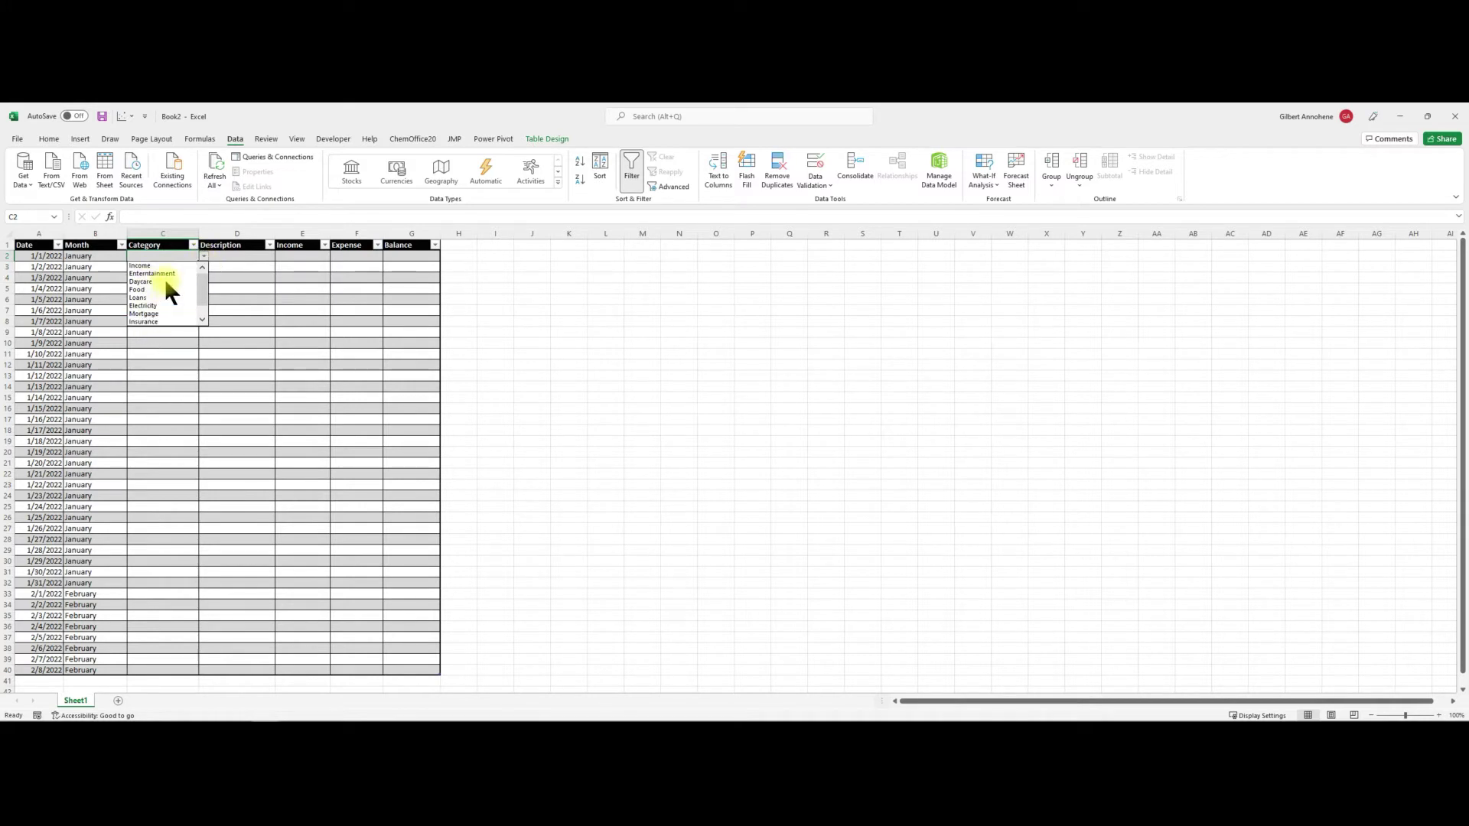
pyautogui.moveTo(203, 291); pyautogui.dragTo(195, 310)
pyautogui.press('Escape')
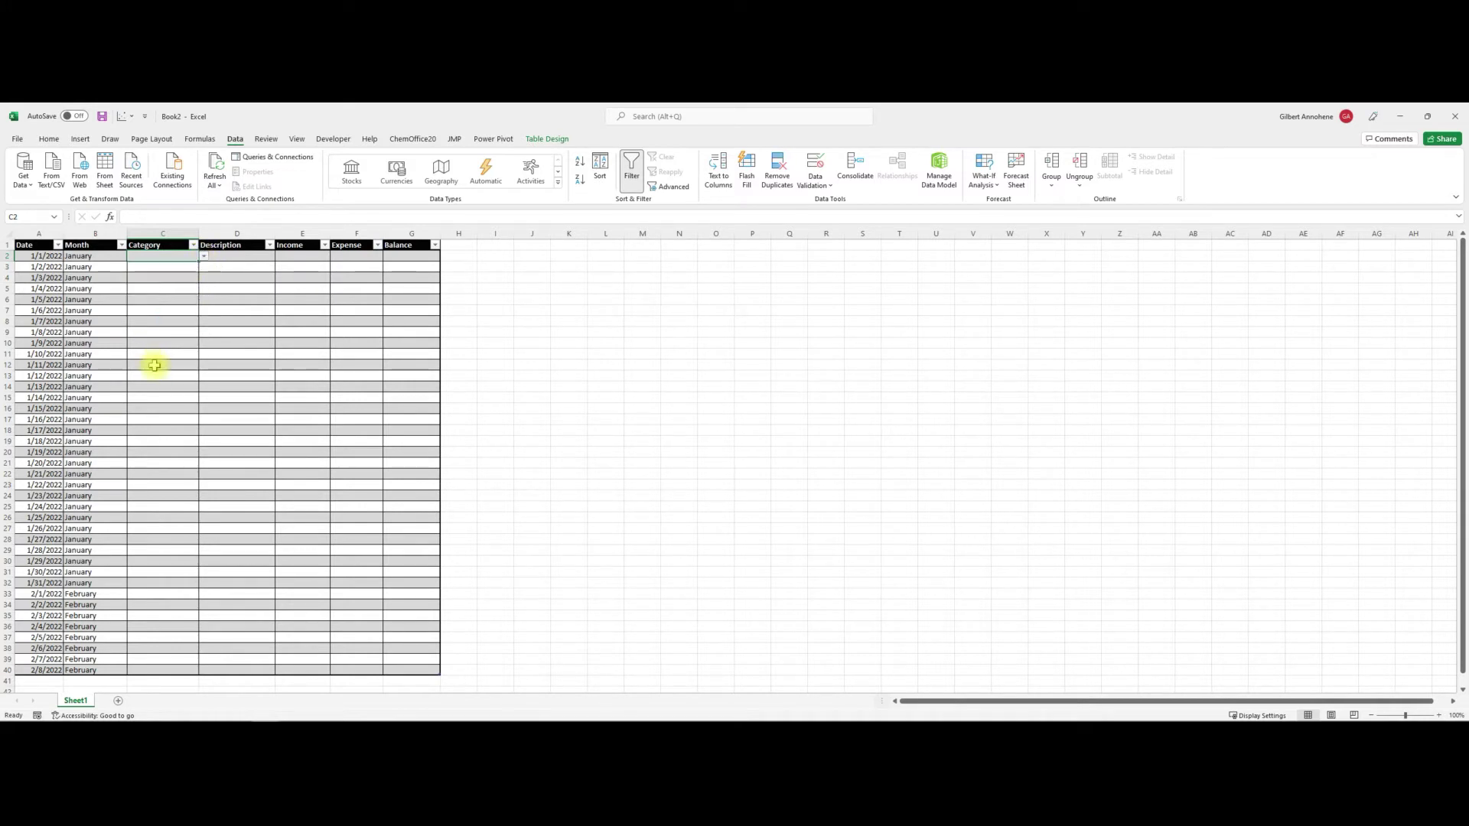
# - Widen the Category column slightly more
pyautogui.moveTo(199, 231); pyautogui.dragTo(206, 231)
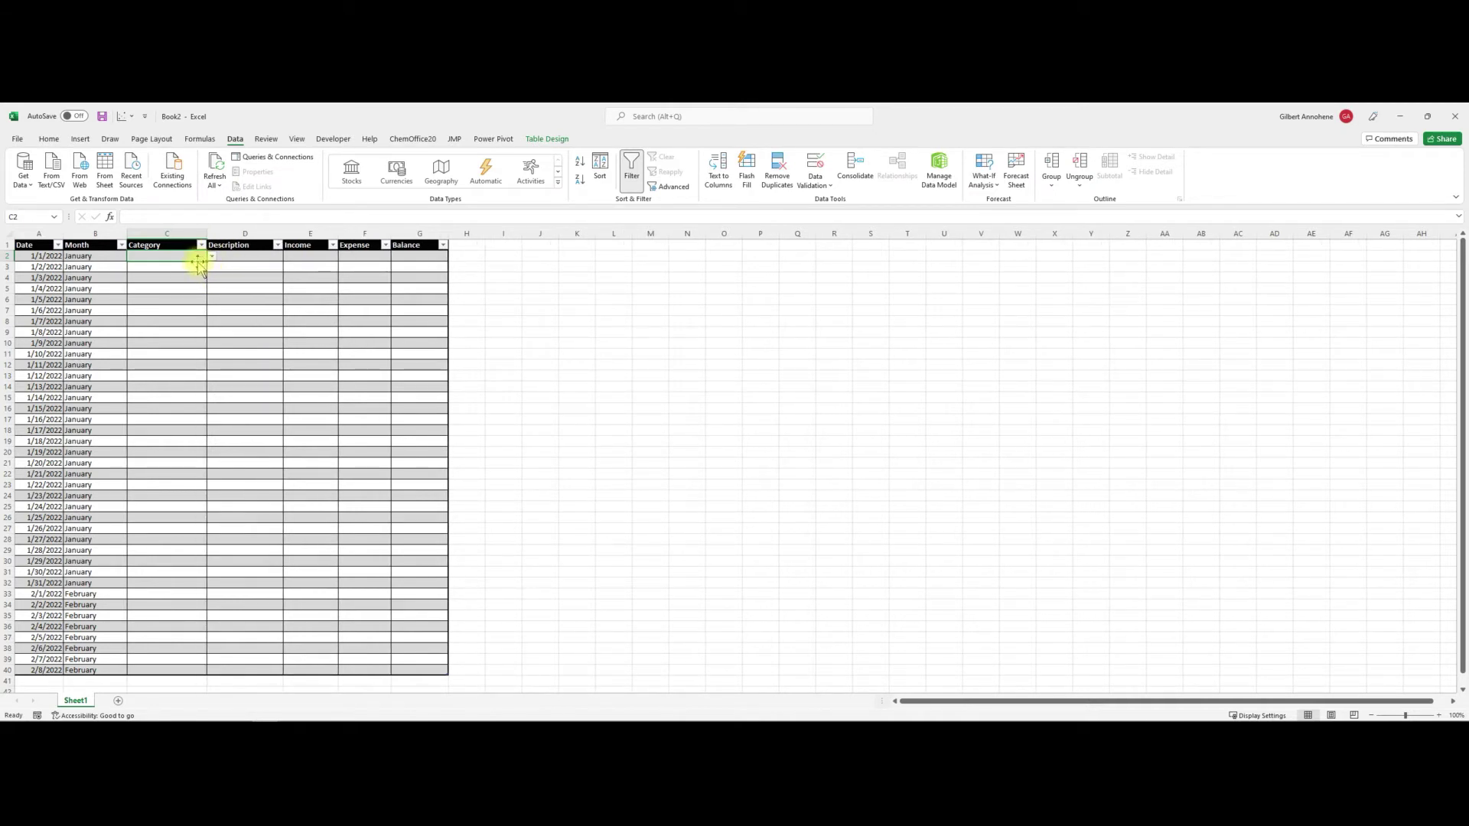
pyautogui.moveTo(170, 227); pyautogui.dragTo(250, 236)
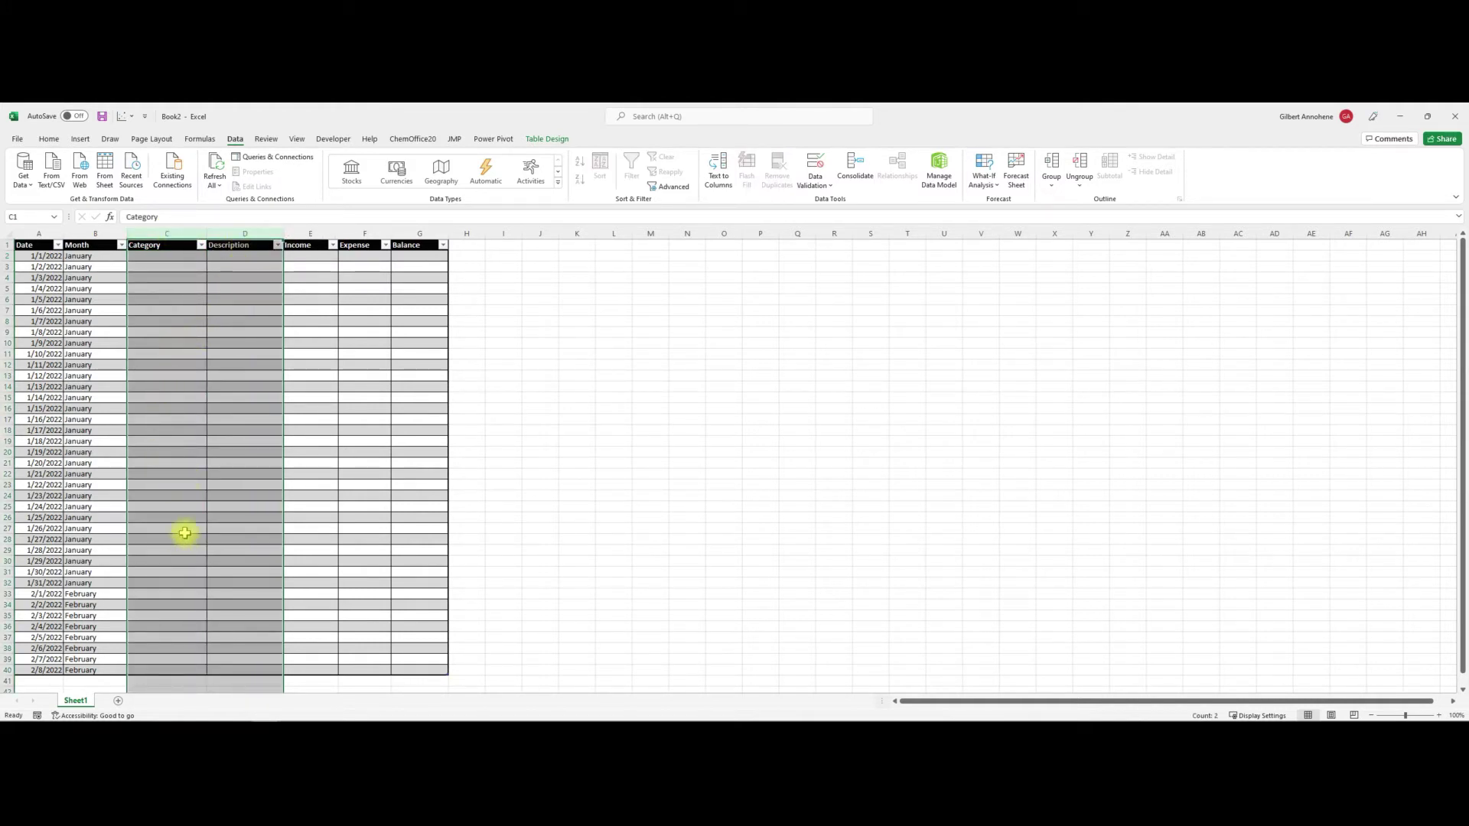
# - Enter category Income and description Starting balance for 1/1/2022, and set the 1/2/2022 category to Enterntainment
pyautogui.click(172, 256)
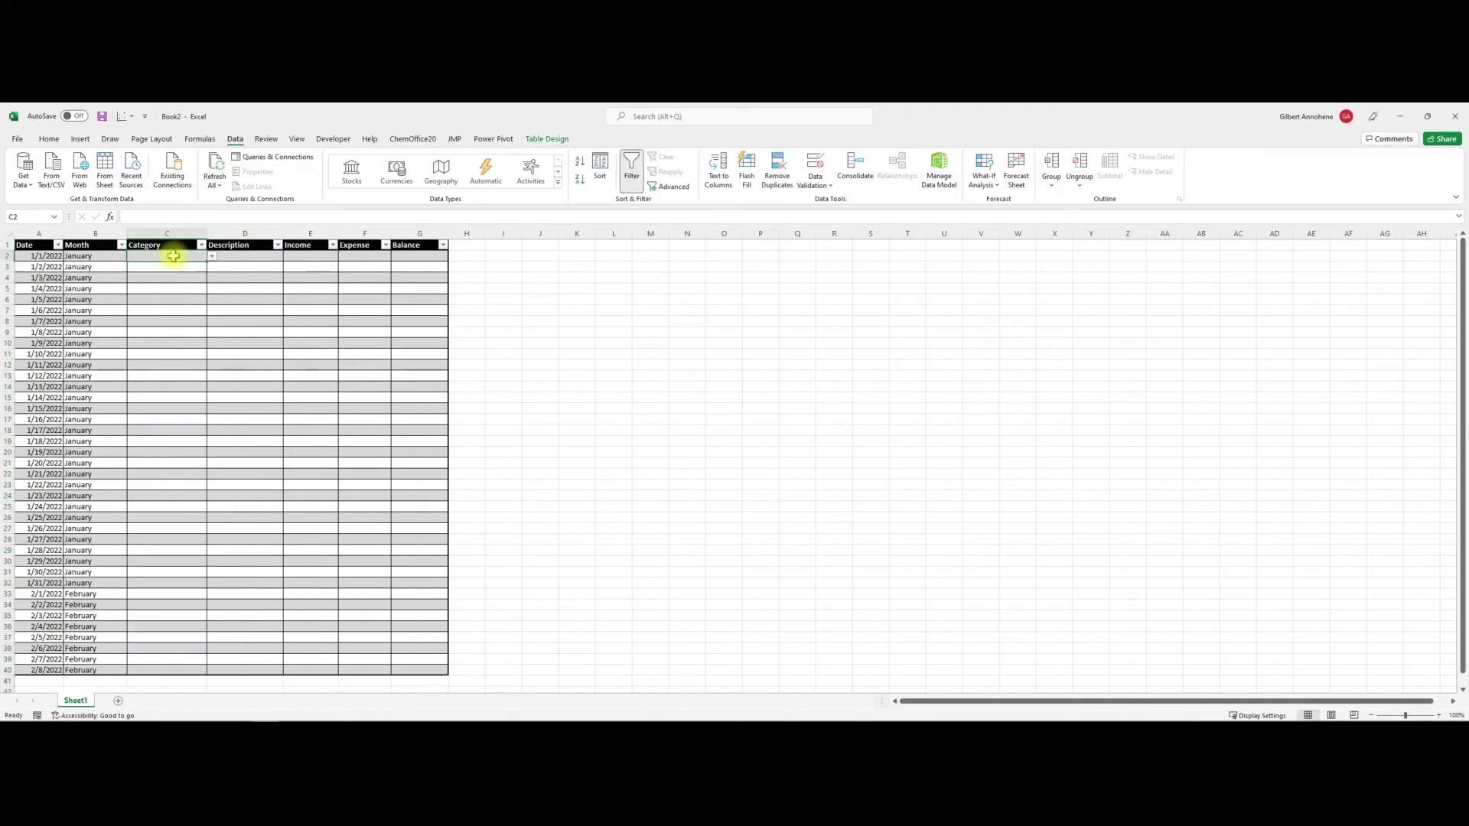
pyautogui.write('Income')
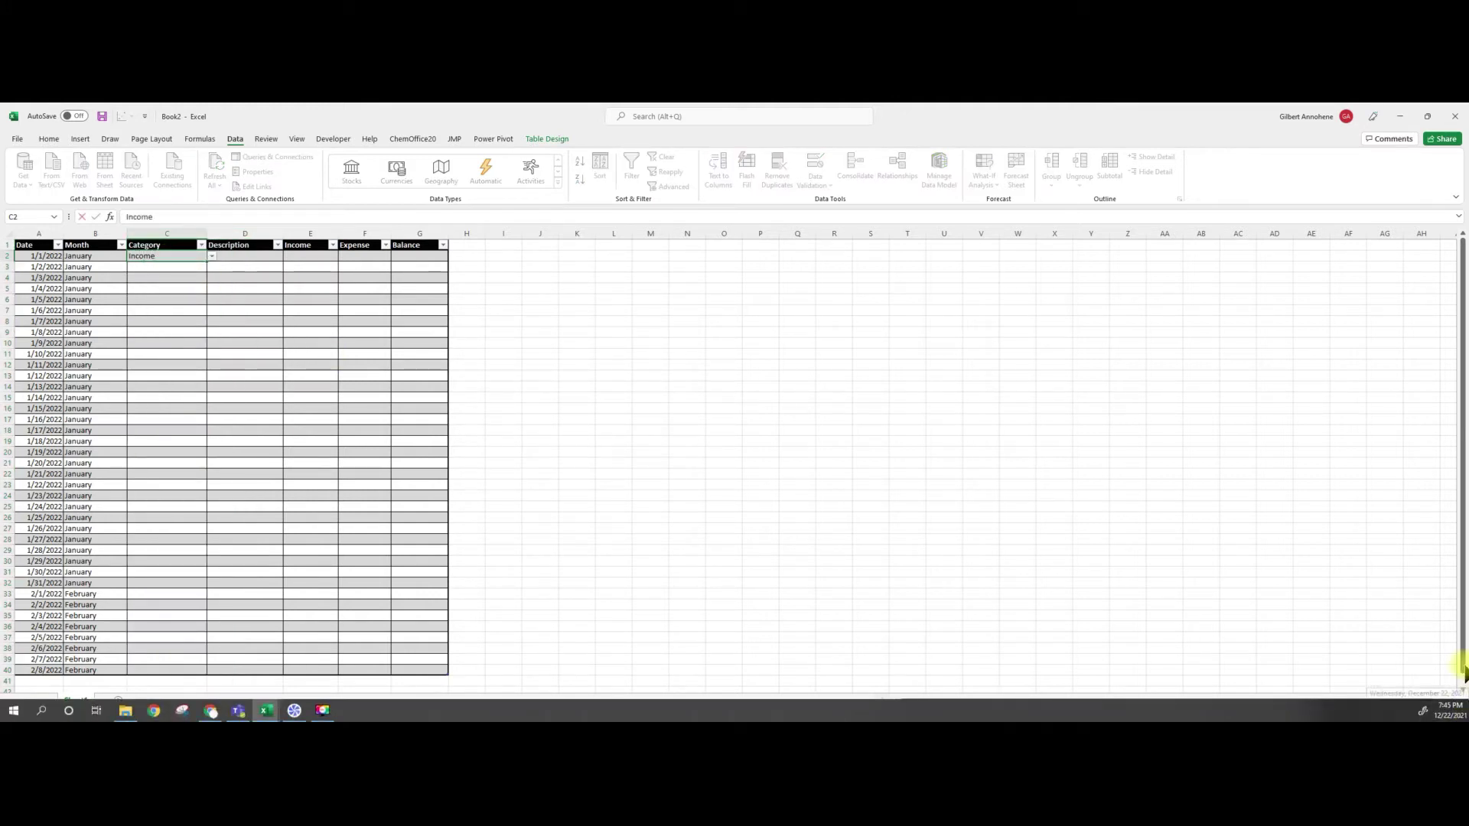
pyautogui.click(248, 257)
pyautogui.write('Starting balance')
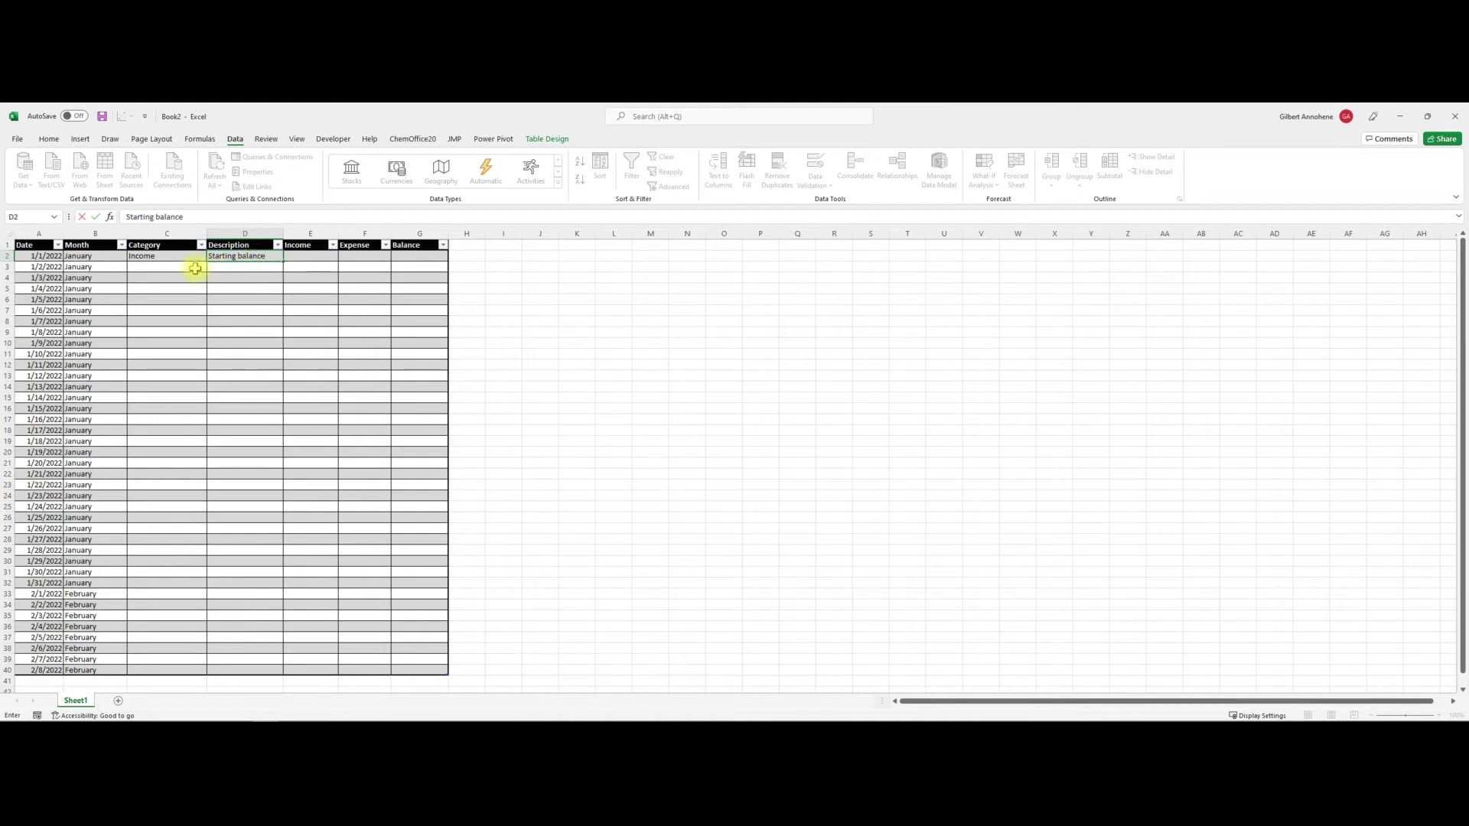
pyautogui.click(195, 268)
pyautogui.write('Entertainment')
pyautogui.click(212, 267)
pyautogui.click(178, 283)
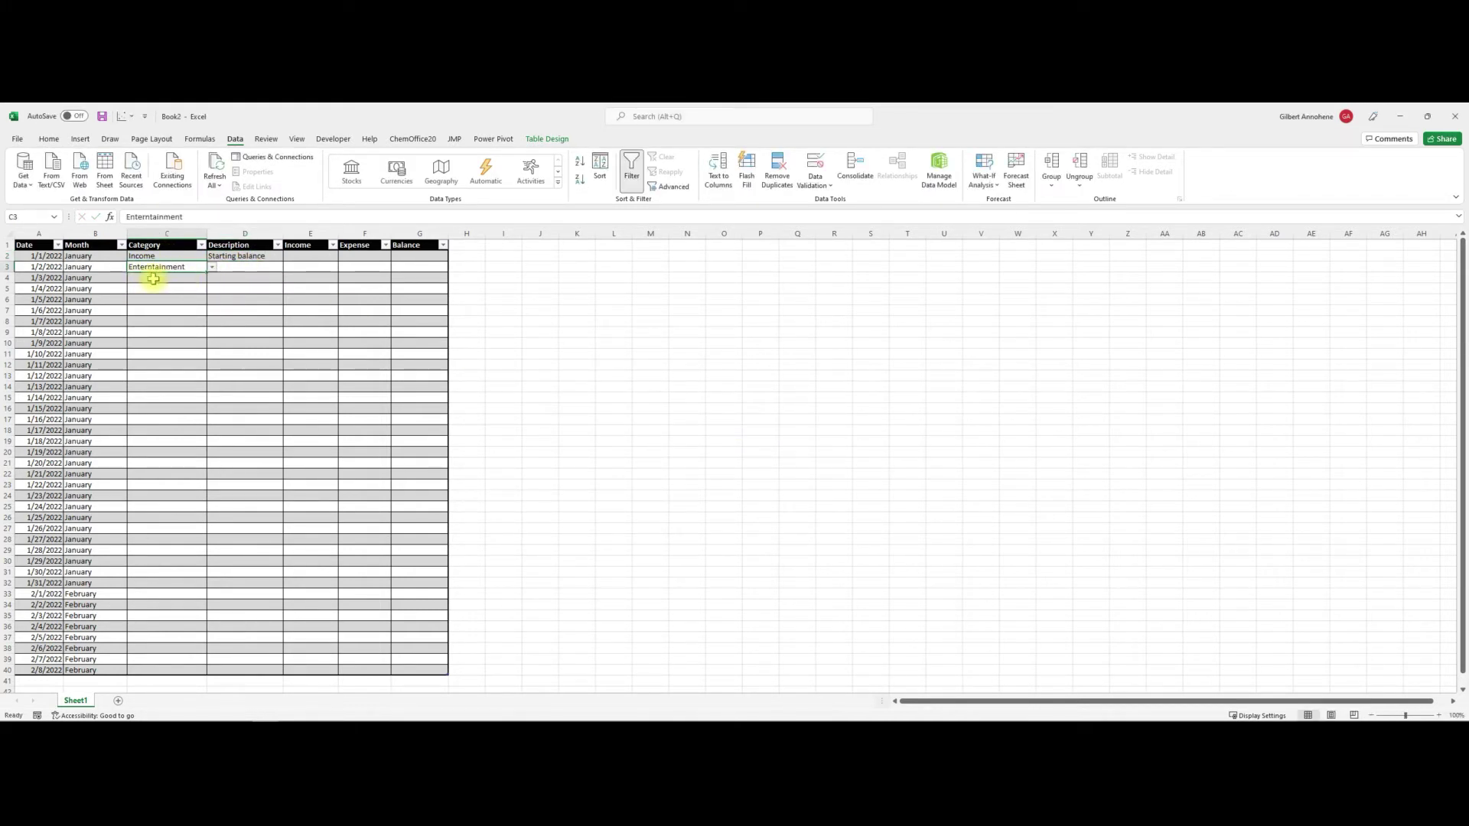
# - Correct the spelling to Entertainment in the list source of the C2:C40 data validation
pyautogui.moveTo(195, 258); pyautogui.dragTo(157, 671)
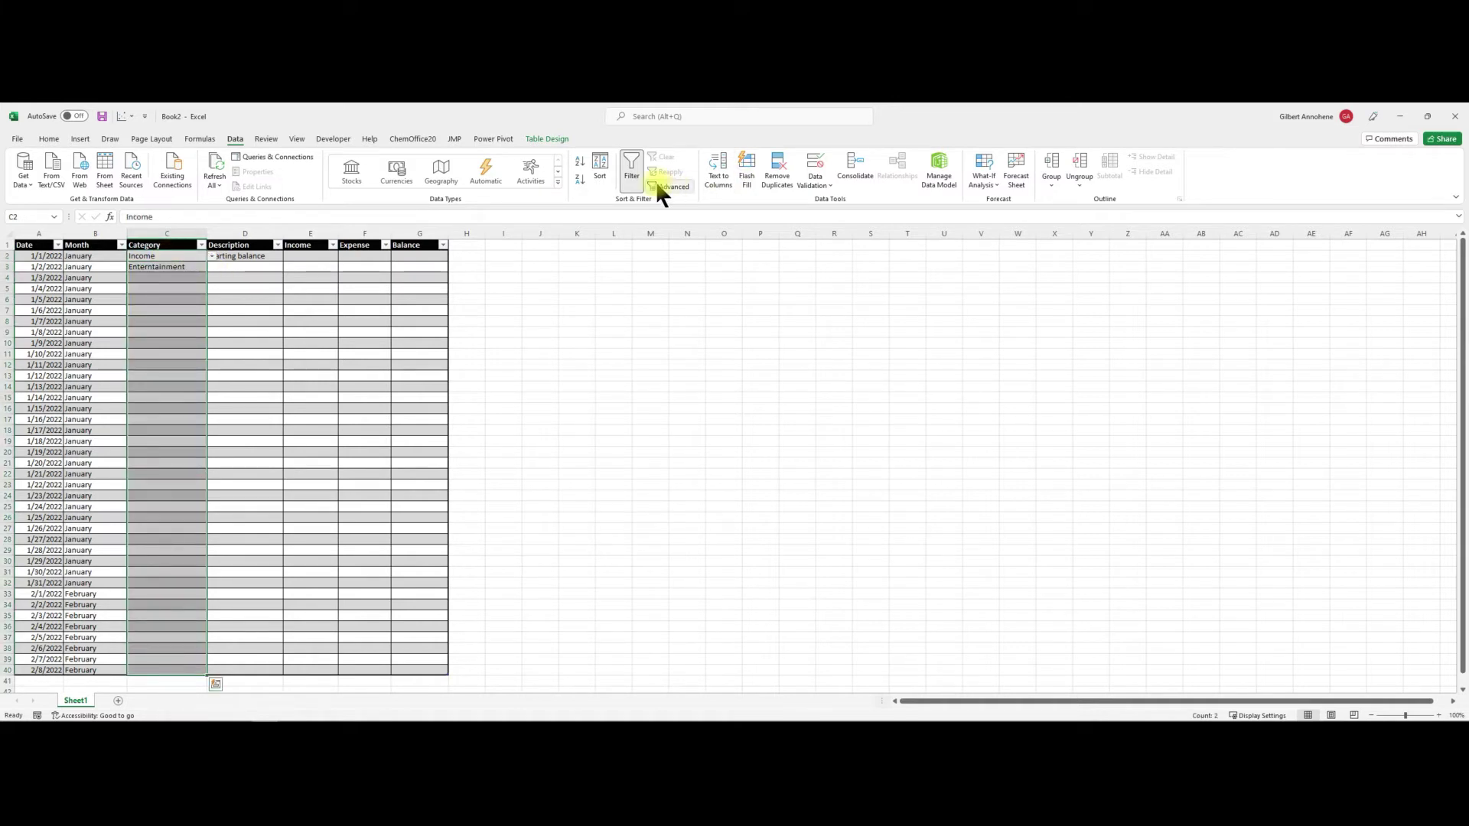
pyautogui.click(830, 187)
pyautogui.click(842, 204)
pyautogui.click(395, 300)
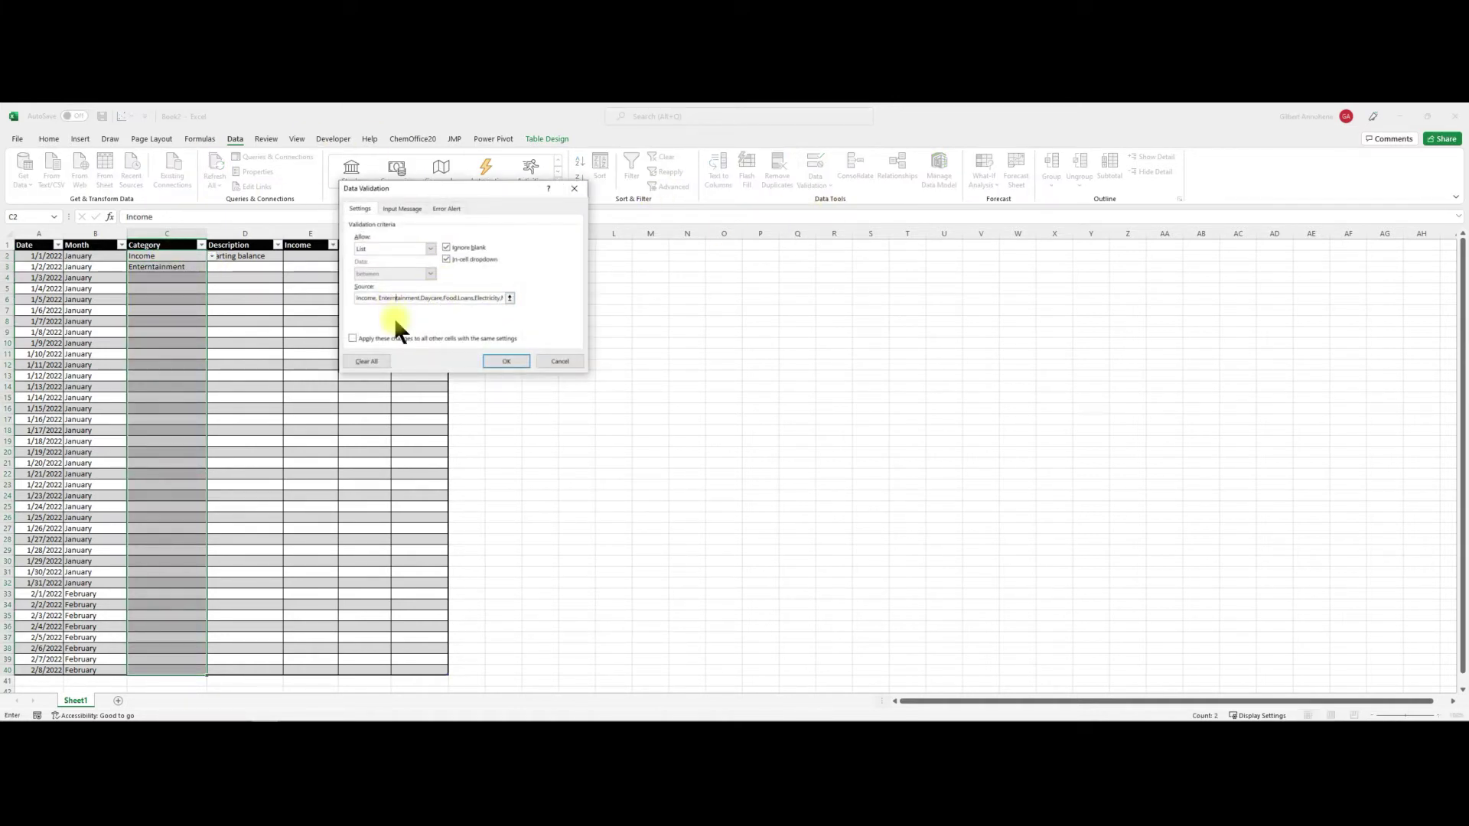
pyautogui.click(506, 361)
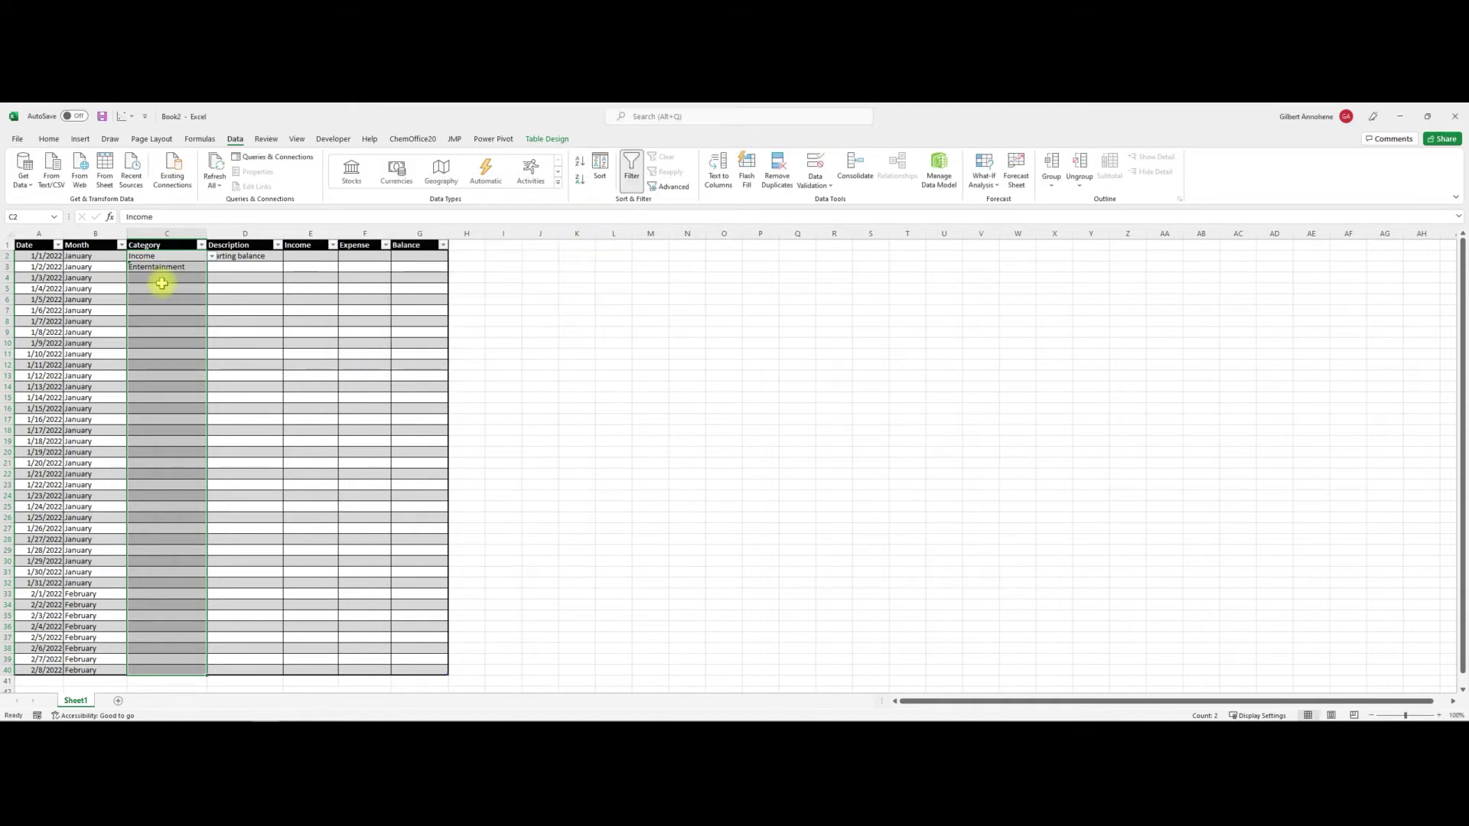
# - Set the categories to Entertainment in C3 and C4, Food in C5 and Income in C6
pyautogui.click(166, 267)
pyautogui.click(212, 267)
pyautogui.click(188, 276)
pyautogui.click(188, 276)
pyautogui.click(212, 277)
pyautogui.click(181, 296)
pyautogui.click(169, 287)
pyautogui.write('Food')
pyautogui.press('Return')
pyautogui.click(212, 299)
pyautogui.click(176, 310)
# - Fill the Category cells C7:C9 with Entertainment
pyautogui.click(172, 313)
pyautogui.write('E')
pyautogui.press('Return')
pyautogui.write('E')
pyautogui.press('Return')
pyautogui.write('E')
pyautogui.press('Return')
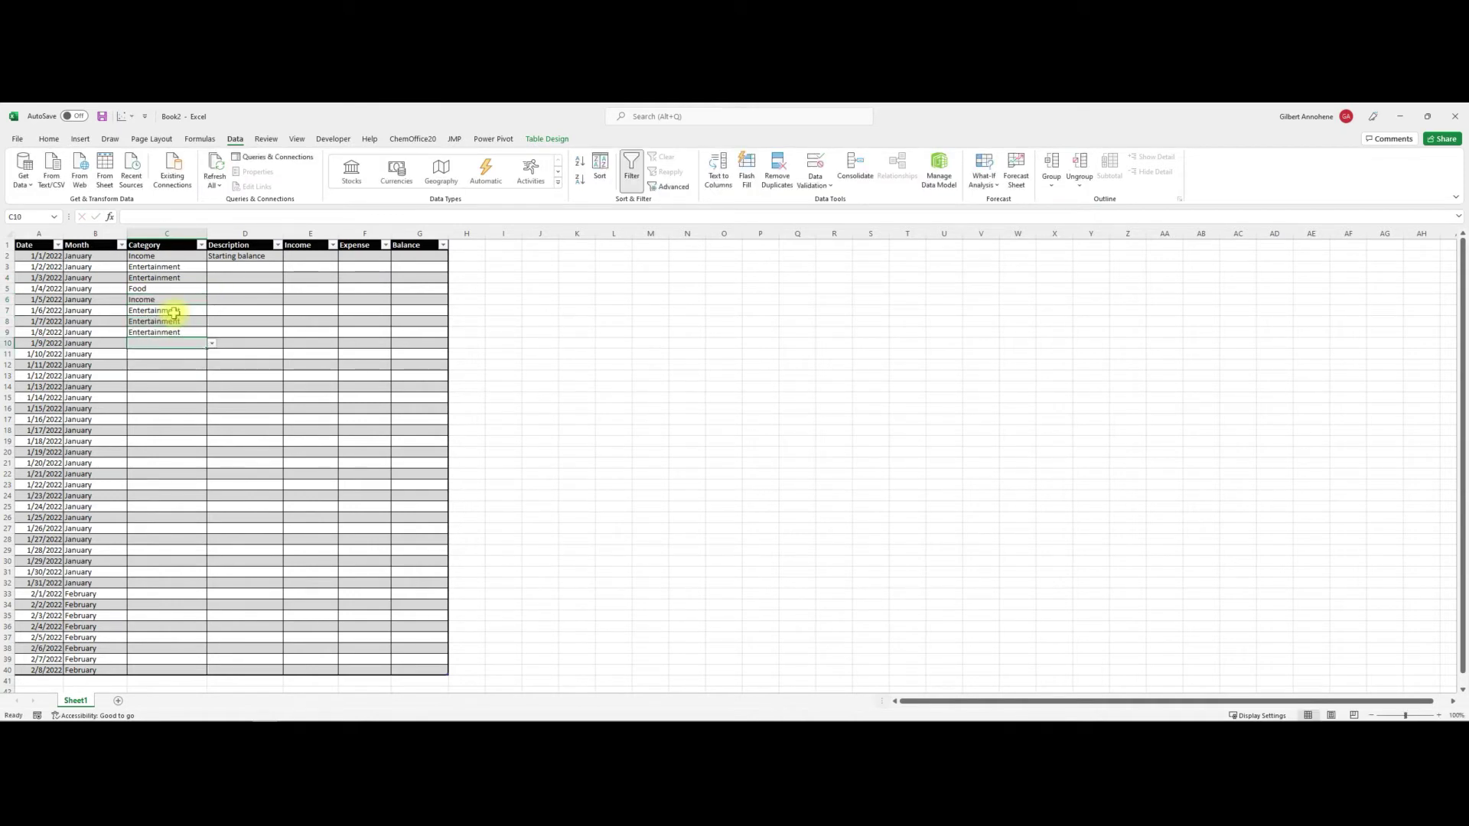
# - Set the category to Daycare in C10 and to Loans in C11:C13
pyautogui.write('D')
pyautogui.press('Return')
pyautogui.press('Escape')
pyautogui.click(212, 343)
pyautogui.click(183, 376)
pyautogui.press('Return')
pyautogui.click(212, 360)
pyautogui.click(191, 394)
pyautogui.press('Return')
pyautogui.write('L')
pyautogui.press('Return')
pyautogui.click(210, 377)
pyautogui.click(174, 443)
pyautogui.press('Return')
# - Choose the categories Electricity in C14, Mortgage in C15 and Insurance in C16
pyautogui.click(212, 386)
pyautogui.click(173, 433)
pyautogui.press('Return')
pyautogui.click(212, 398)
pyautogui.click(182, 420)
pyautogui.press('Return')
pyautogui.click(211, 409)
pyautogui.click(191, 430)
pyautogui.press('Return')
# - Choose the category Gas in C17 and C18 and Tv/Internet in C19
pyautogui.click(212, 419)
pyautogui.click(184, 428)
pyautogui.press('Return')
pyautogui.click(212, 430)
pyautogui.click(206, 464)
pyautogui.press('Return')
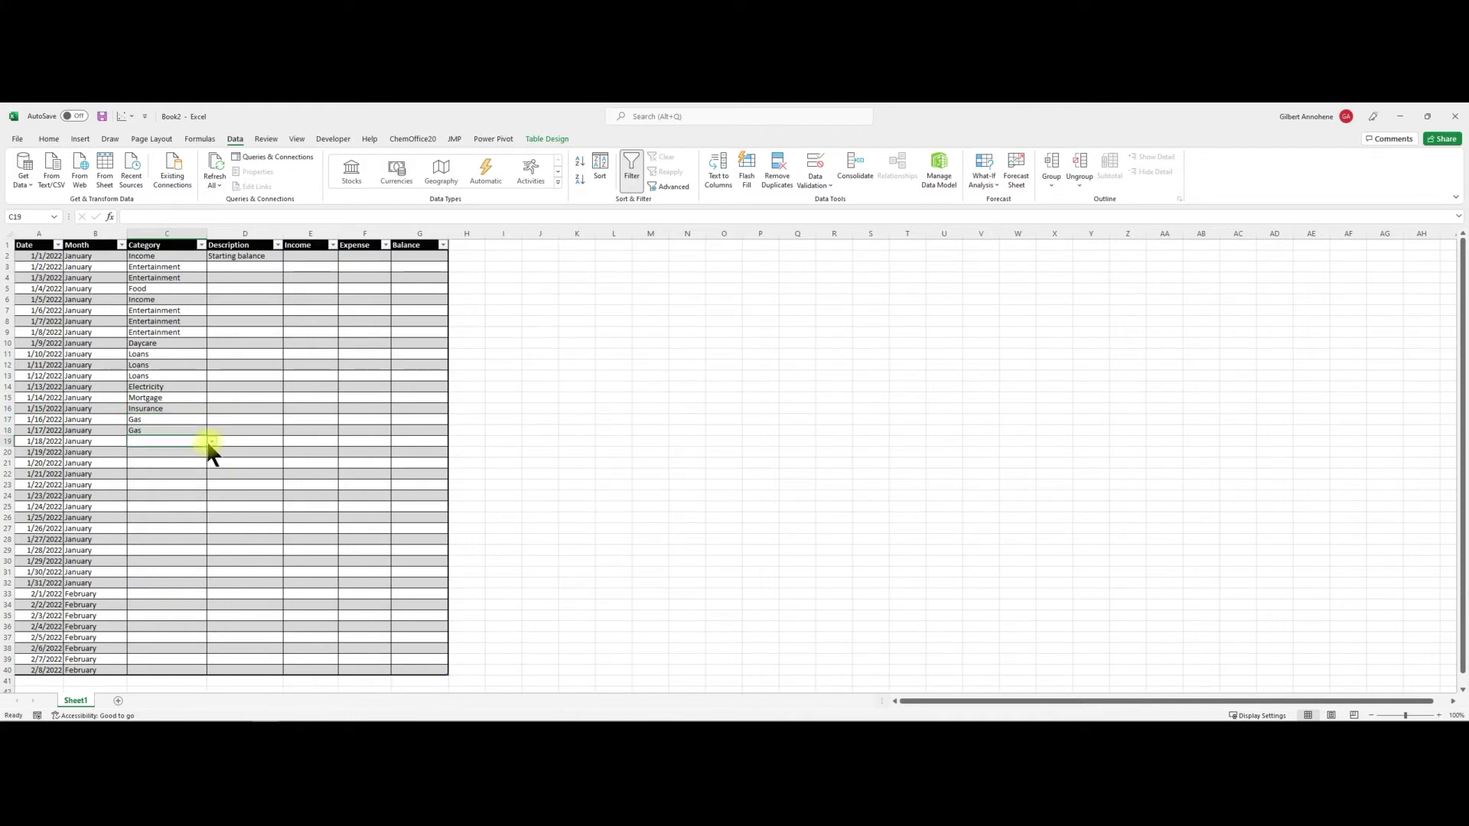
pyautogui.click(195, 507)
# - Enter the descriptions Barnes and Noble, Udemy, Applebees and Paycheck in D3:D6
pyautogui.click(236, 267)
pyautogui.write('Barnes and')
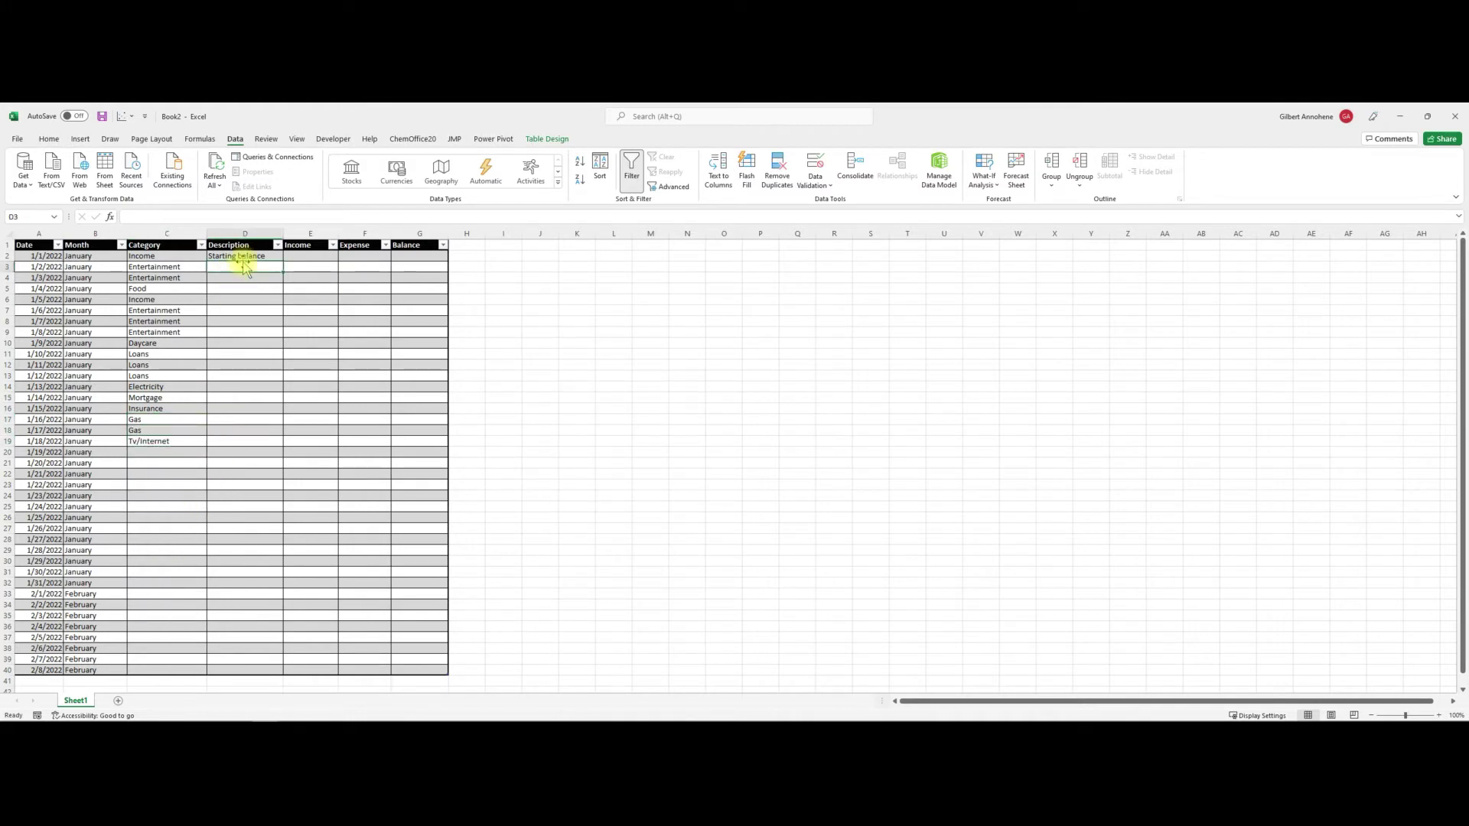
pyautogui.write(' Noble')
pyautogui.click(248, 280)
pyautogui.write('Udemy')
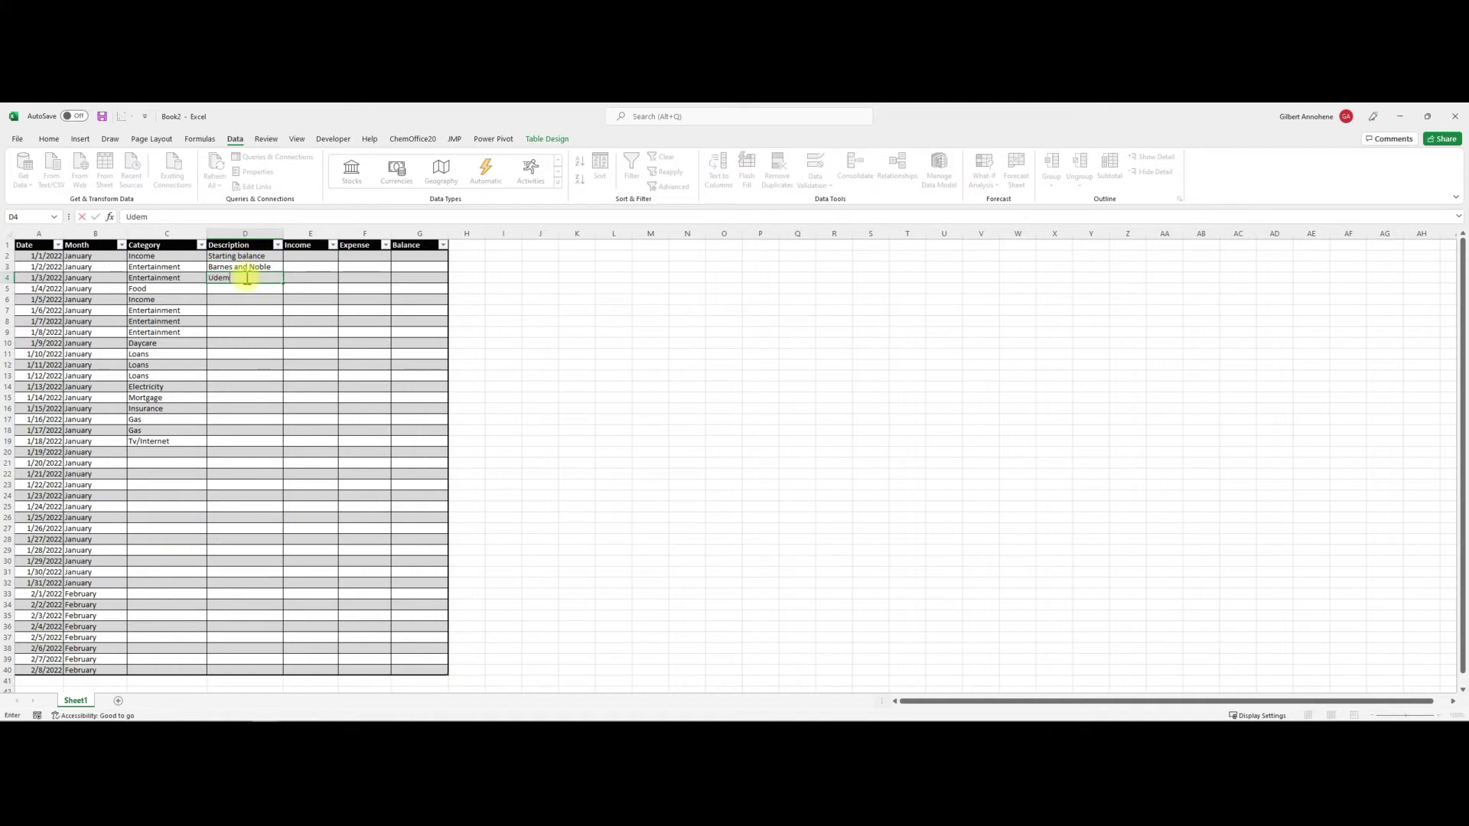
pyautogui.click(249, 289)
pyautogui.write('Applebees')
pyautogui.click(257, 301)
pyautogui.write('Paycheck')
# - Enter the descriptions Tmobile, Amazon, Movies and Childcare in D7:D10
pyautogui.click(260, 308)
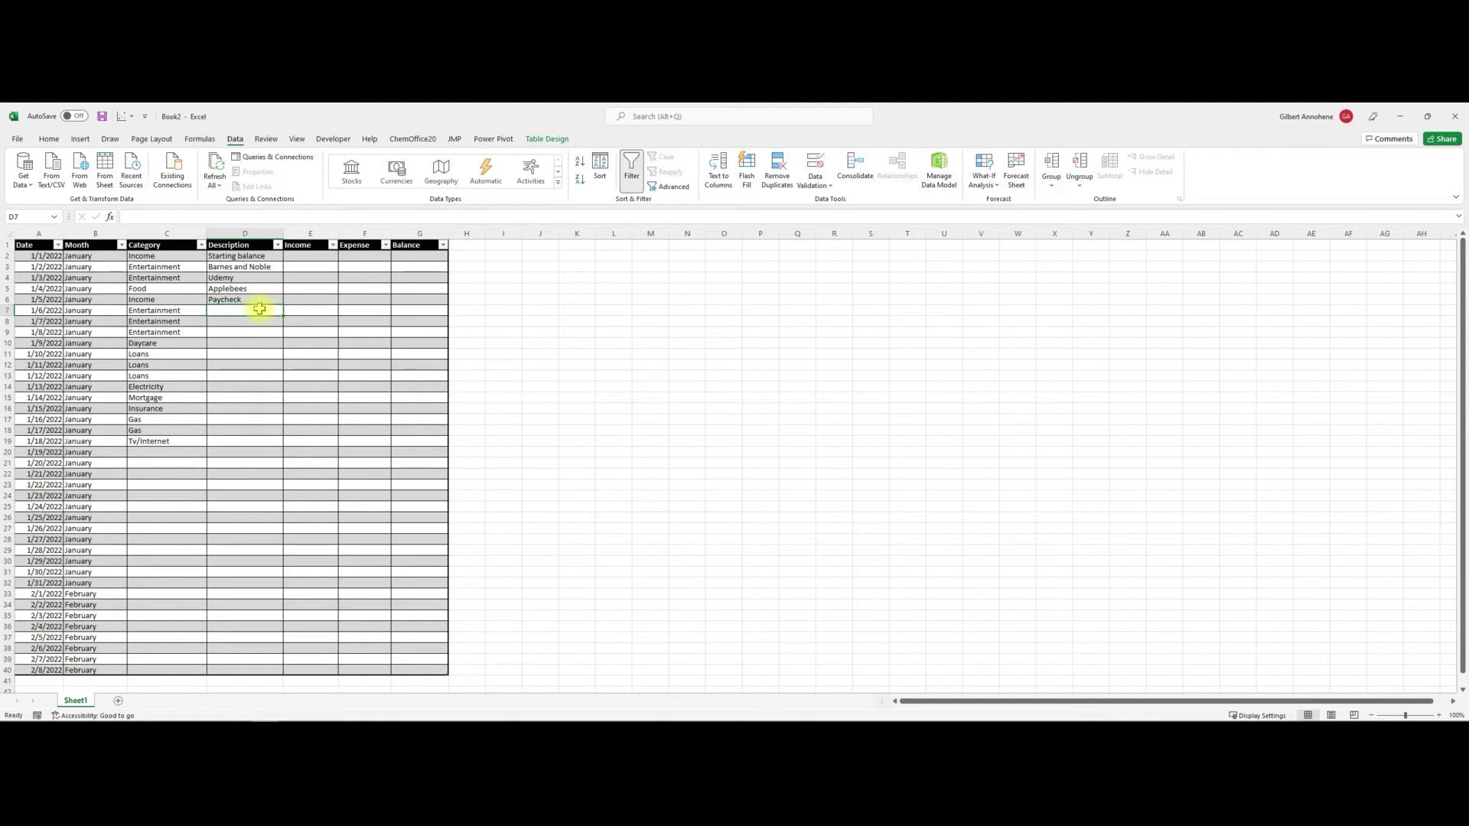
pyautogui.write('Tmobile')
pyautogui.click(249, 321)
pyautogui.write('Amazon')
pyautogui.click(231, 337)
pyautogui.write('Movies')
pyautogui.click(234, 343)
pyautogui.write('Childcare')
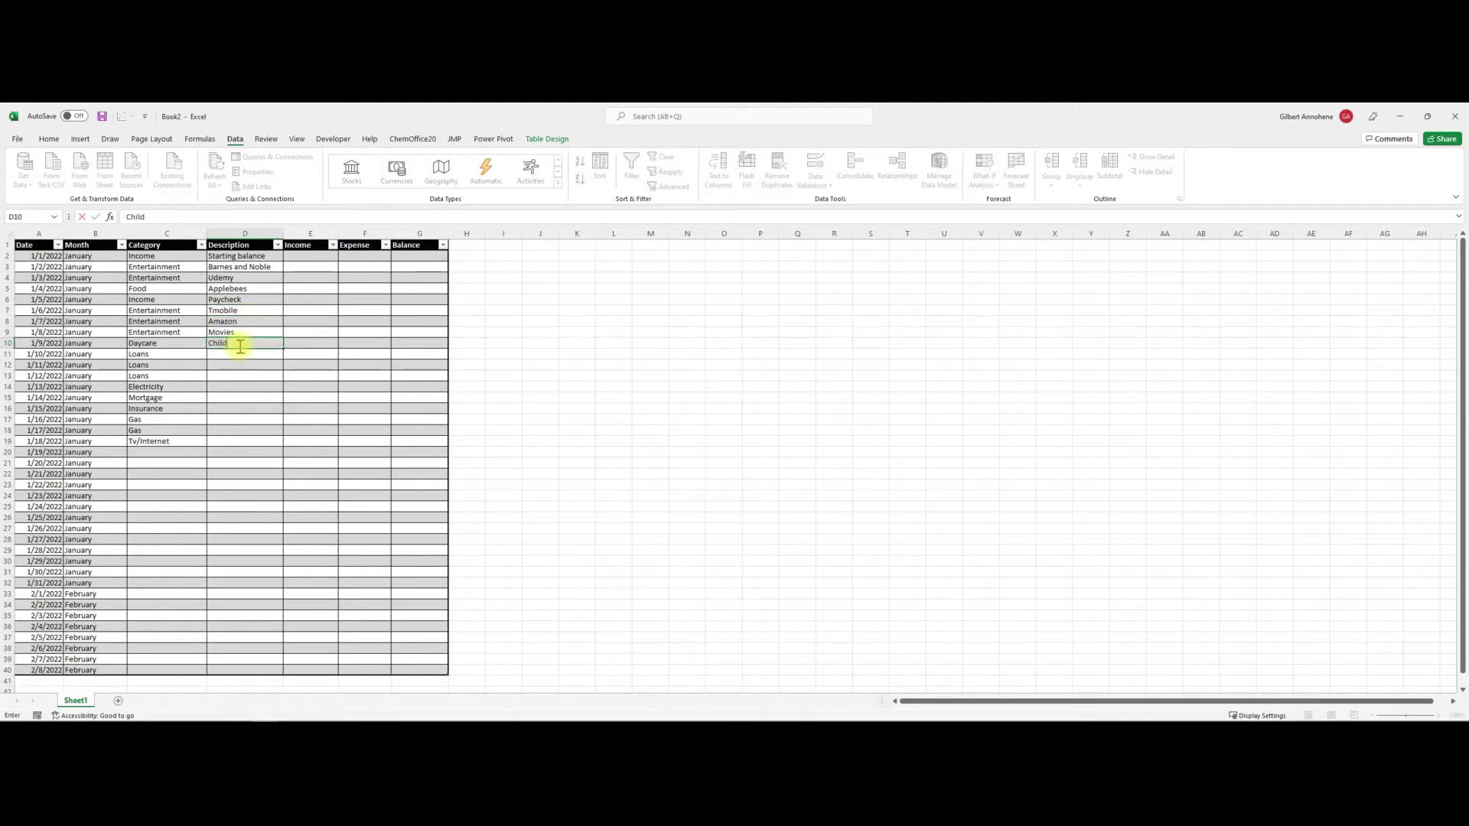
# - Describe the three Loans rows as Student, Credit and Car in D11:D13
pyautogui.click(240, 354)
pyautogui.write('Student')
pyautogui.click(237, 364)
pyautogui.write('Credit')
pyautogui.click(238, 375)
pyautogui.write('Car')
pyautogui.press('Return')
# - Enter the descriptions Peco, Capital One and Geico in D14:D16
pyautogui.write('Peco')
pyautogui.press('Return')
pyautogui.write('Capital One')
pyautogui.press('Return')
pyautogui.write('Geico')
pyautogui.press('Return')
# - Enter the descriptions wawa, shel and verizon in D17:D19
pyautogui.write('wae')
pyautogui.press('Return')
pyautogui.write('shel')
pyautogui.press('Return')
pyautogui.write('verizon')
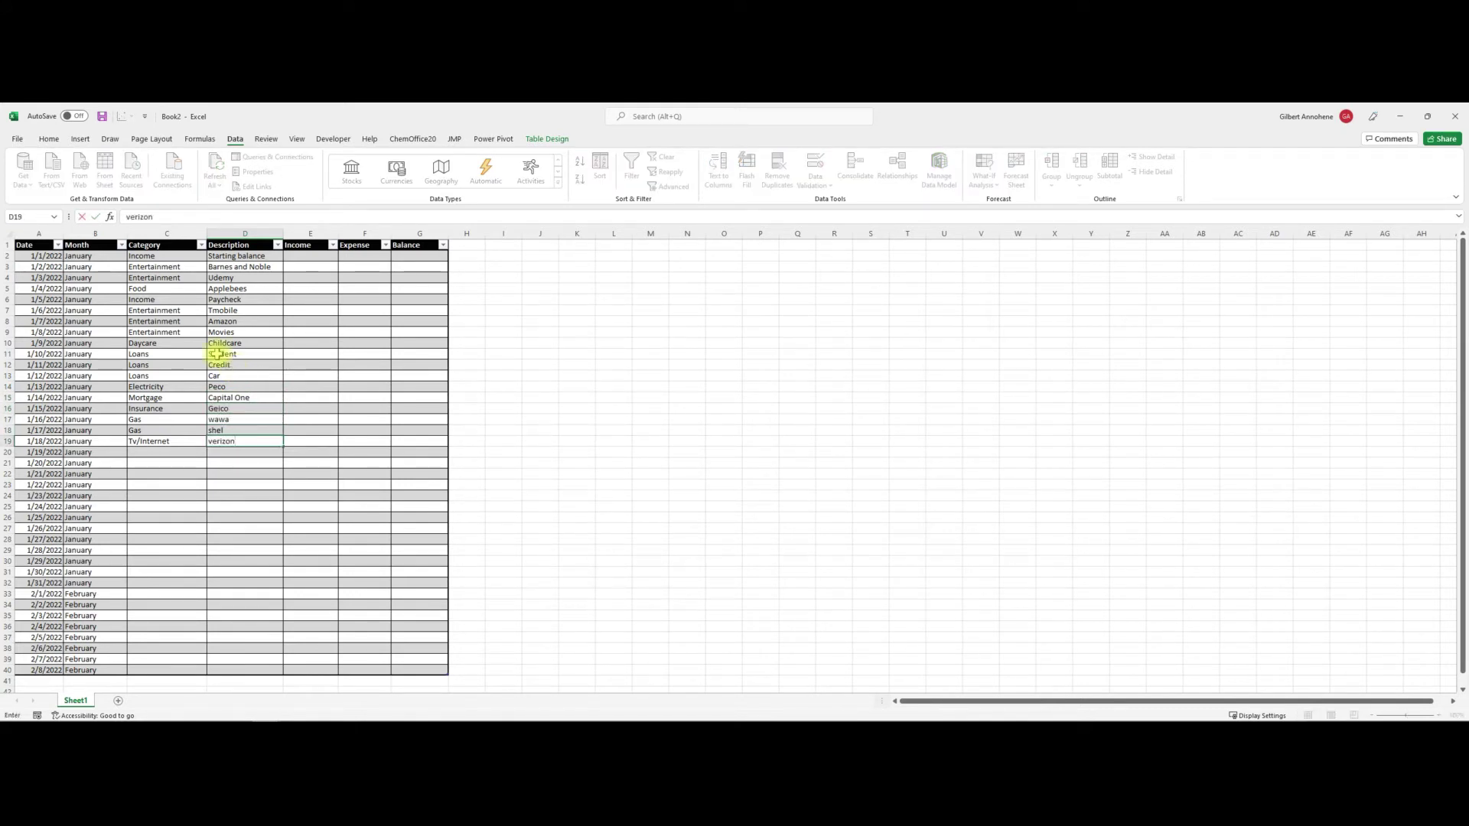
pyautogui.click(227, 511)
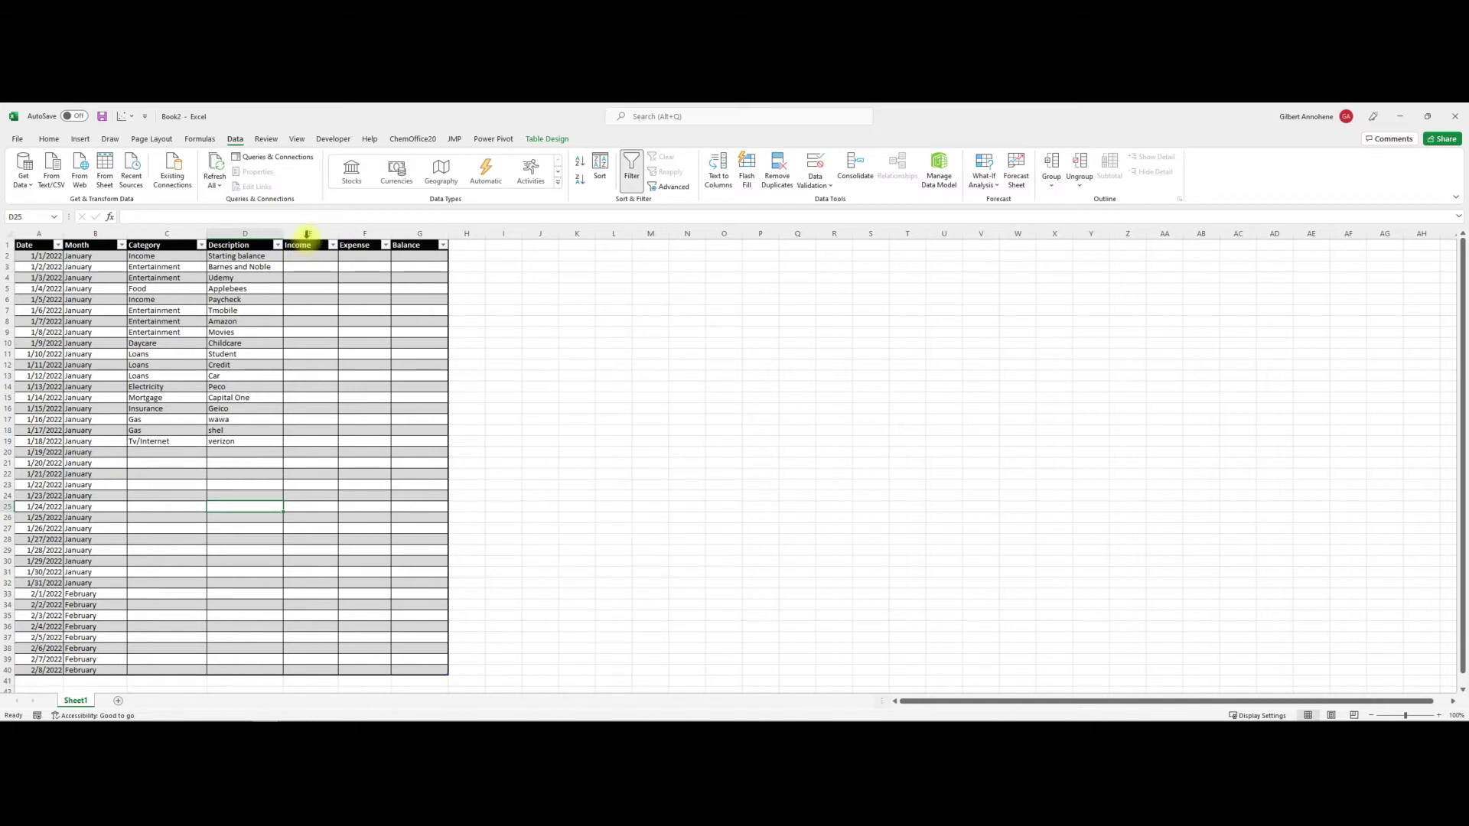
# - Apply the dollar Accounting number format to the table's Income, Expense and Balance columns
pyautogui.moveTo(309, 234); pyautogui.dragTo(426, 670)
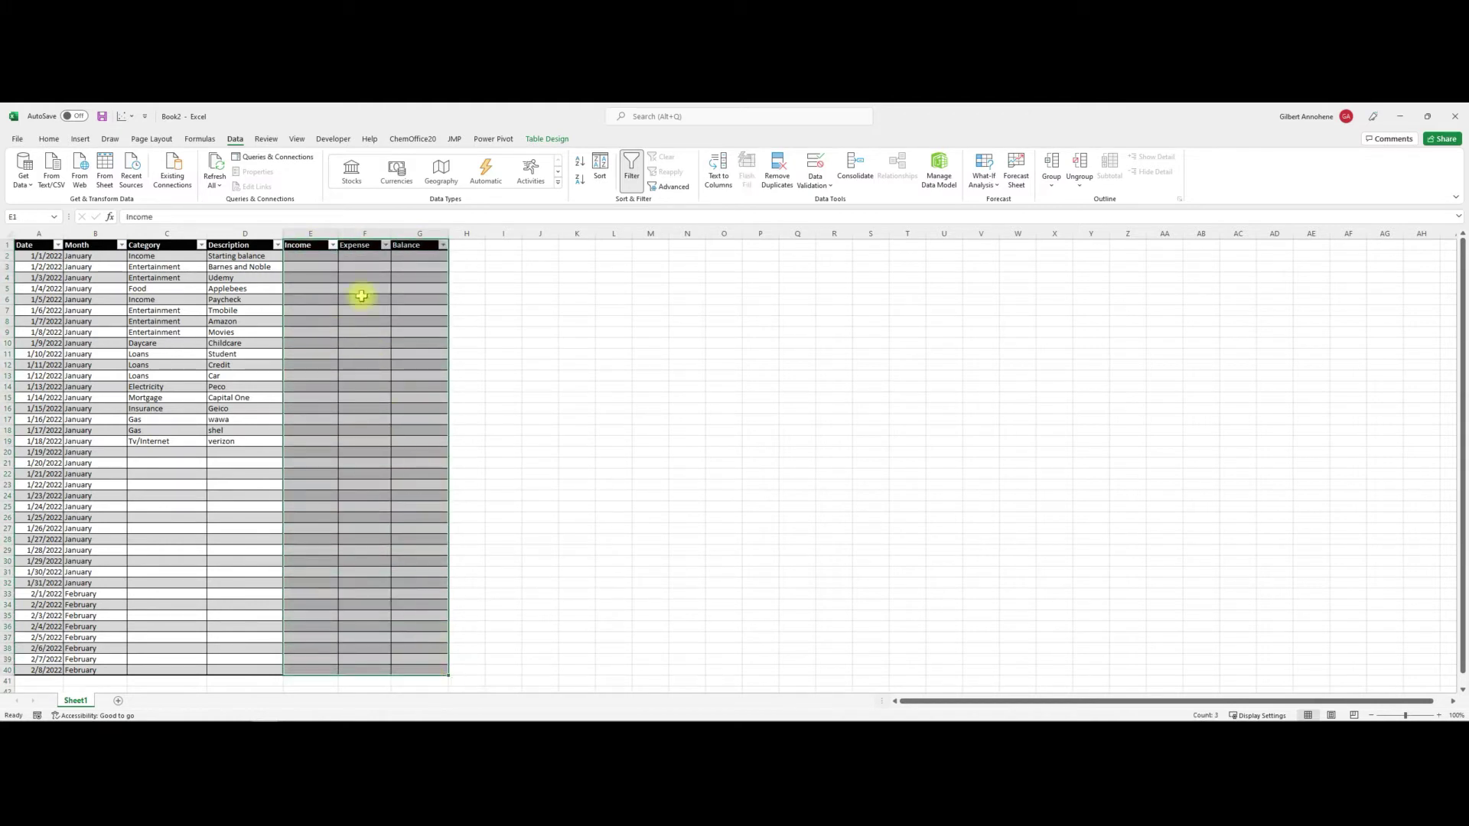
pyautogui.click(49, 139)
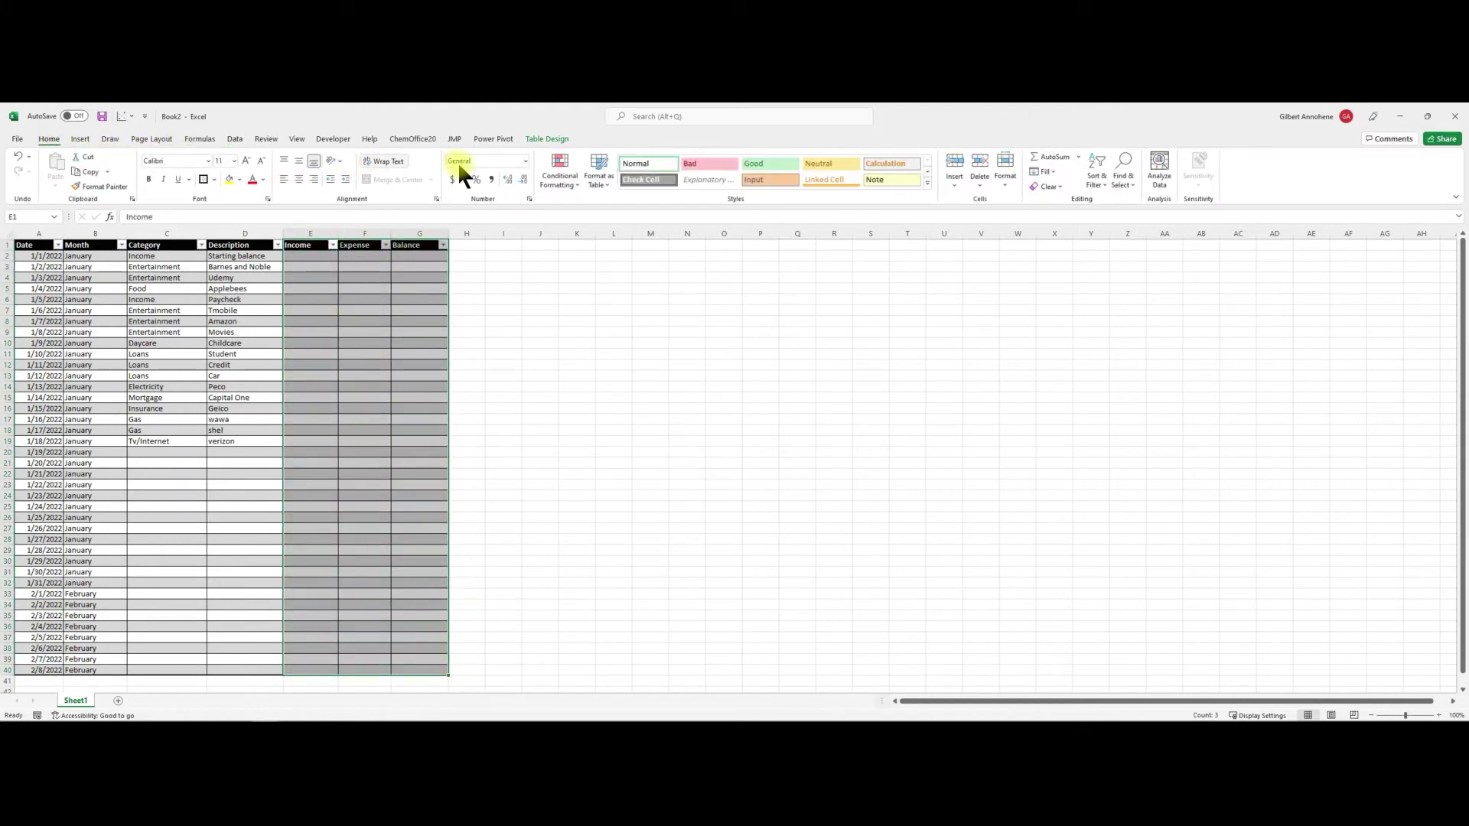
pyautogui.click(450, 178)
pyautogui.click(514, 299)
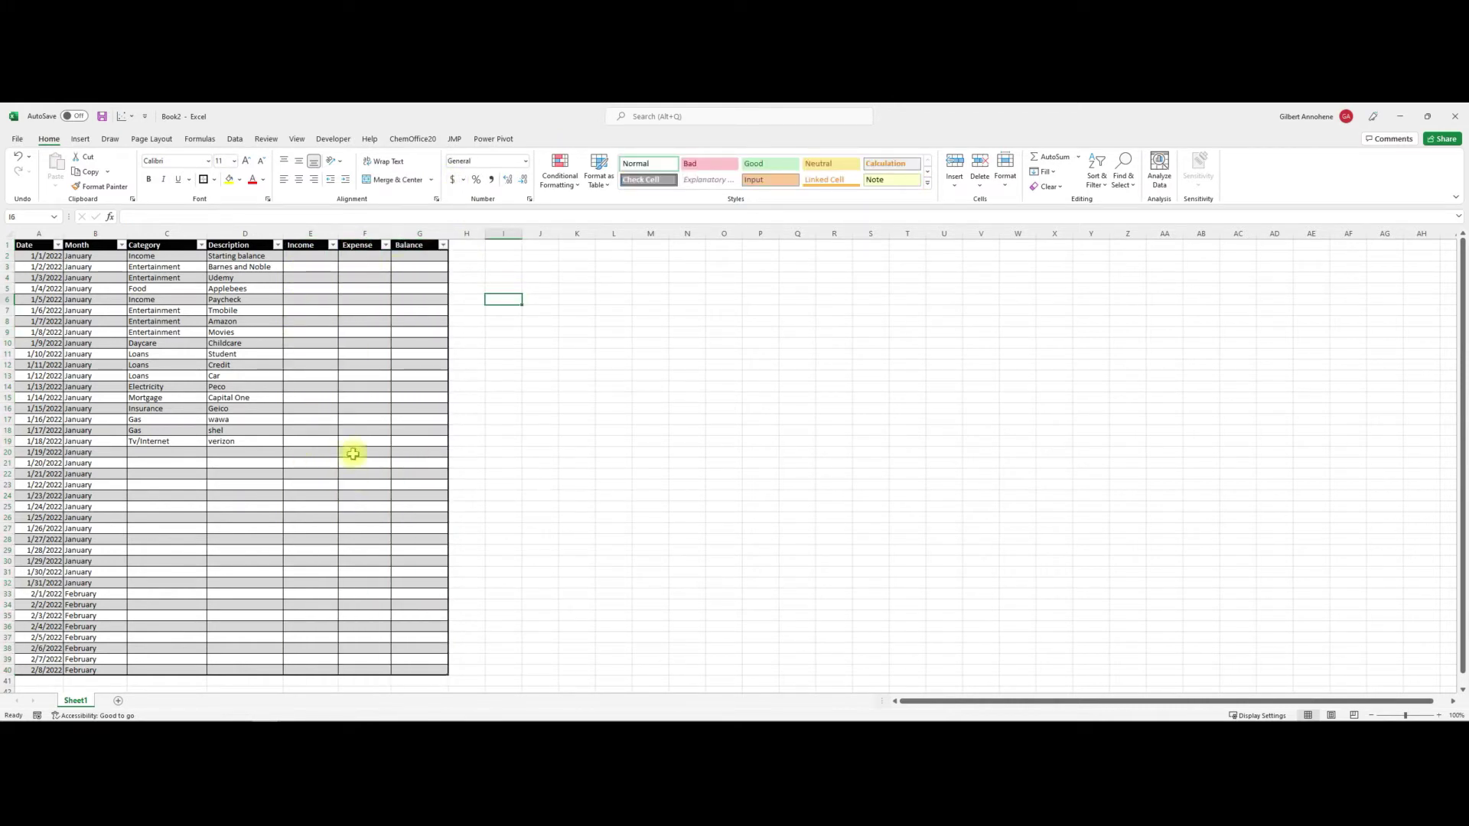
# - Enter an income of 5000 for both the Starting balance row (E2) and the Paycheck row (E6)
pyautogui.click(309, 255)
pyautogui.write('5000')
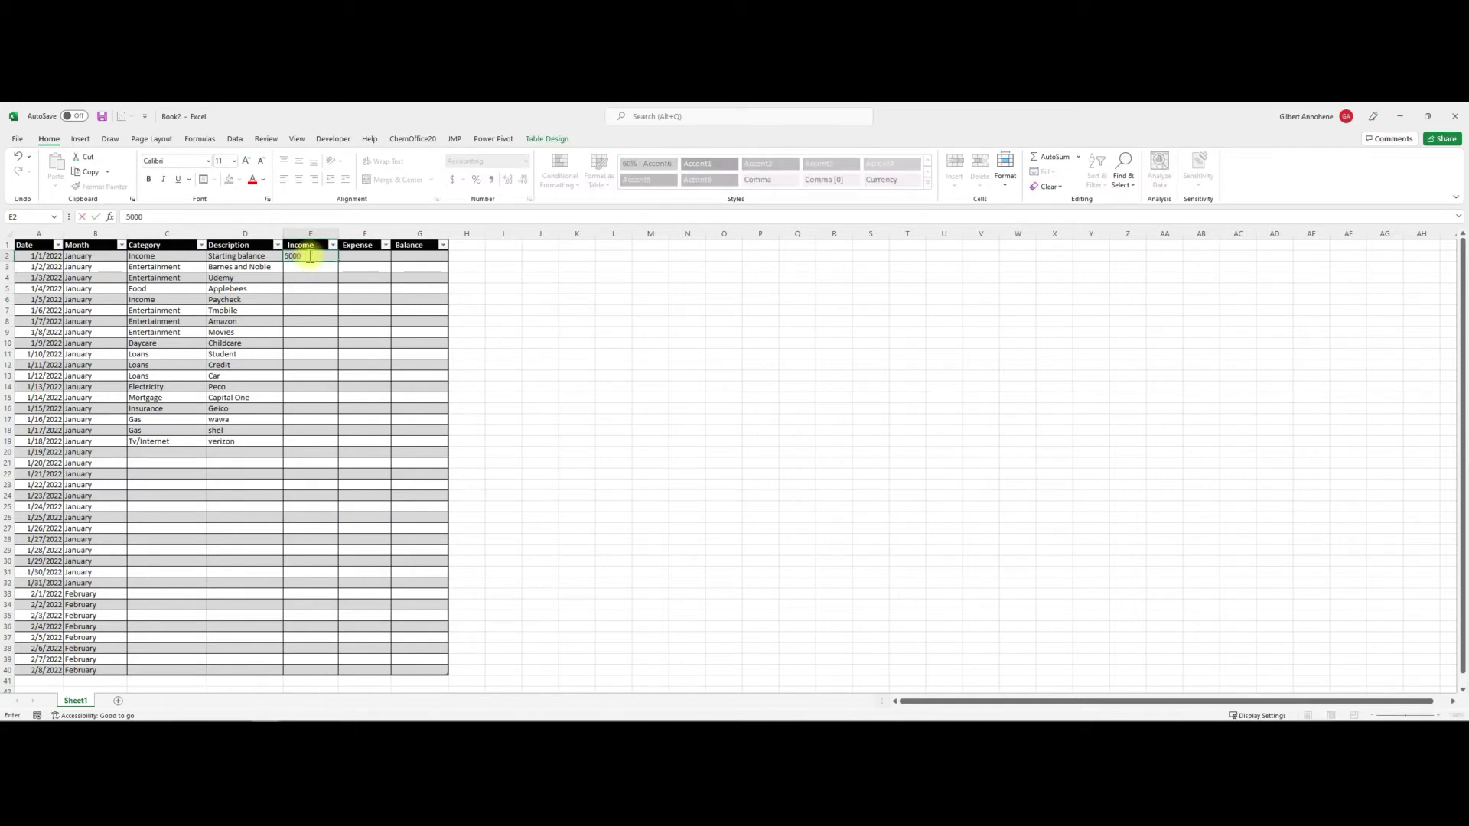
pyautogui.click(298, 301)
pyautogui.write('5000')
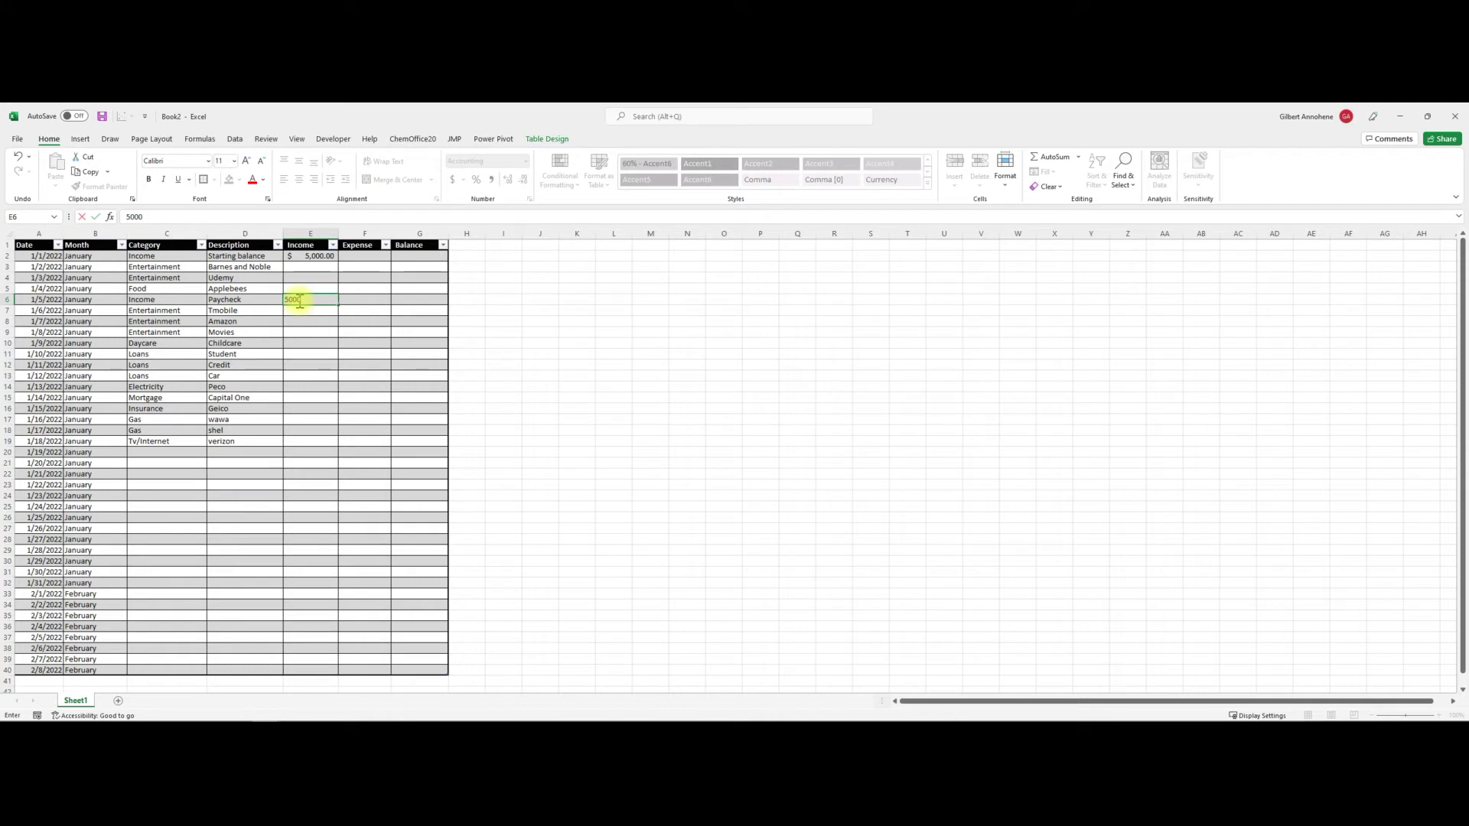
# - Fill in row 20 with the category Income, the description Gift and an income of 500
pyautogui.click(157, 453)
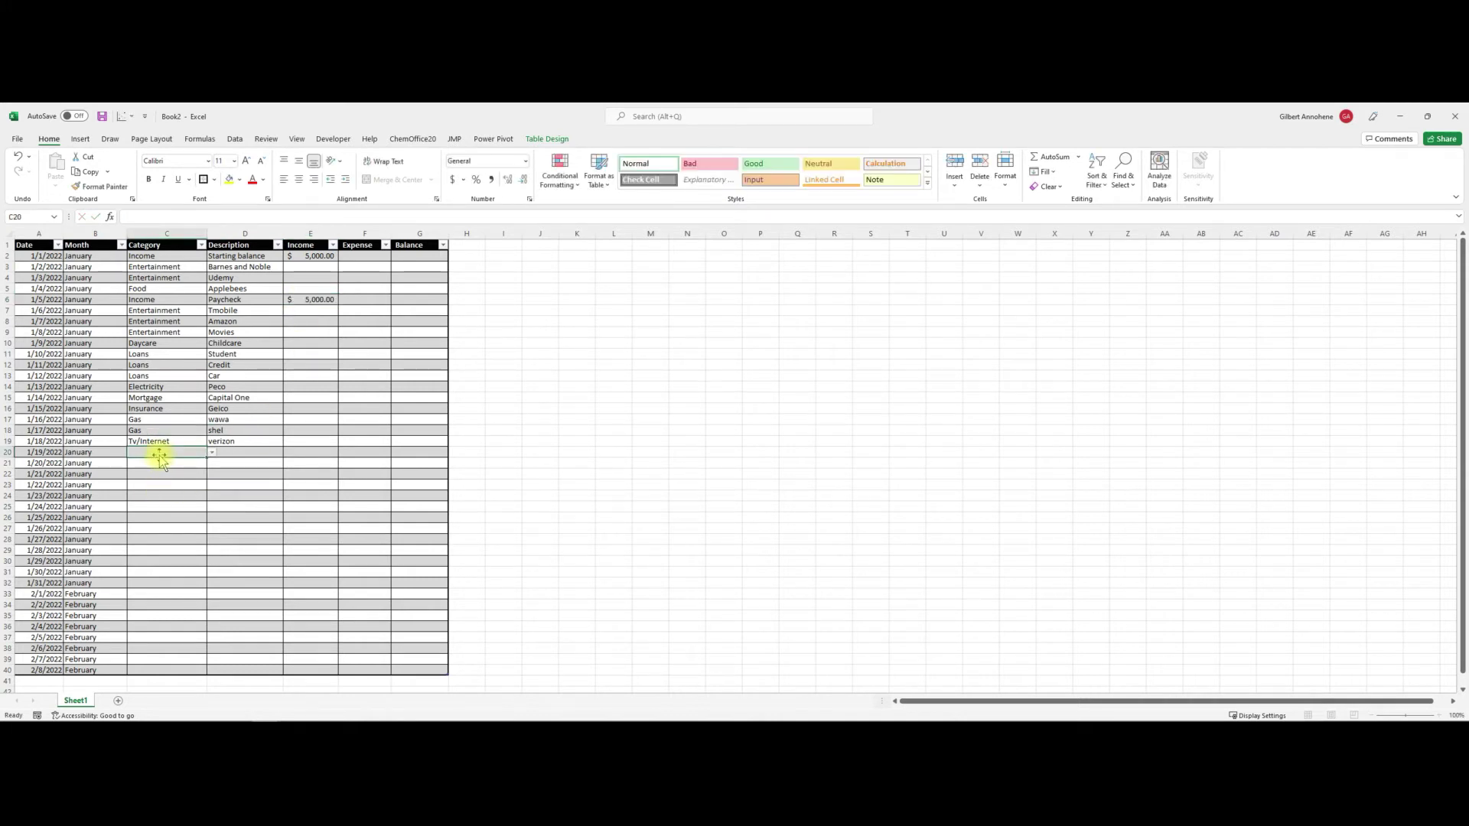
pyautogui.click(212, 452)
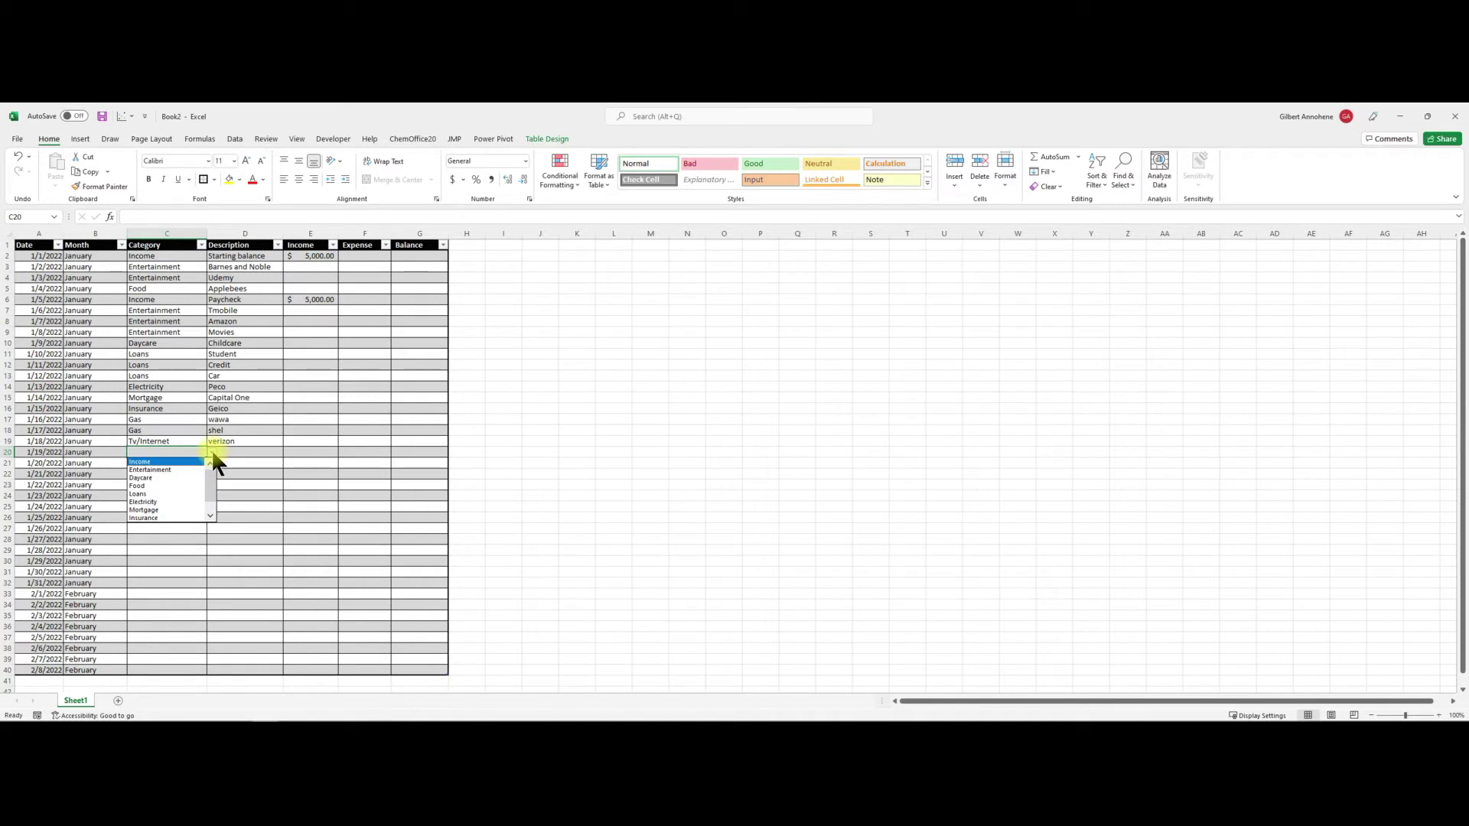
pyautogui.click(170, 460)
pyautogui.click(251, 461)
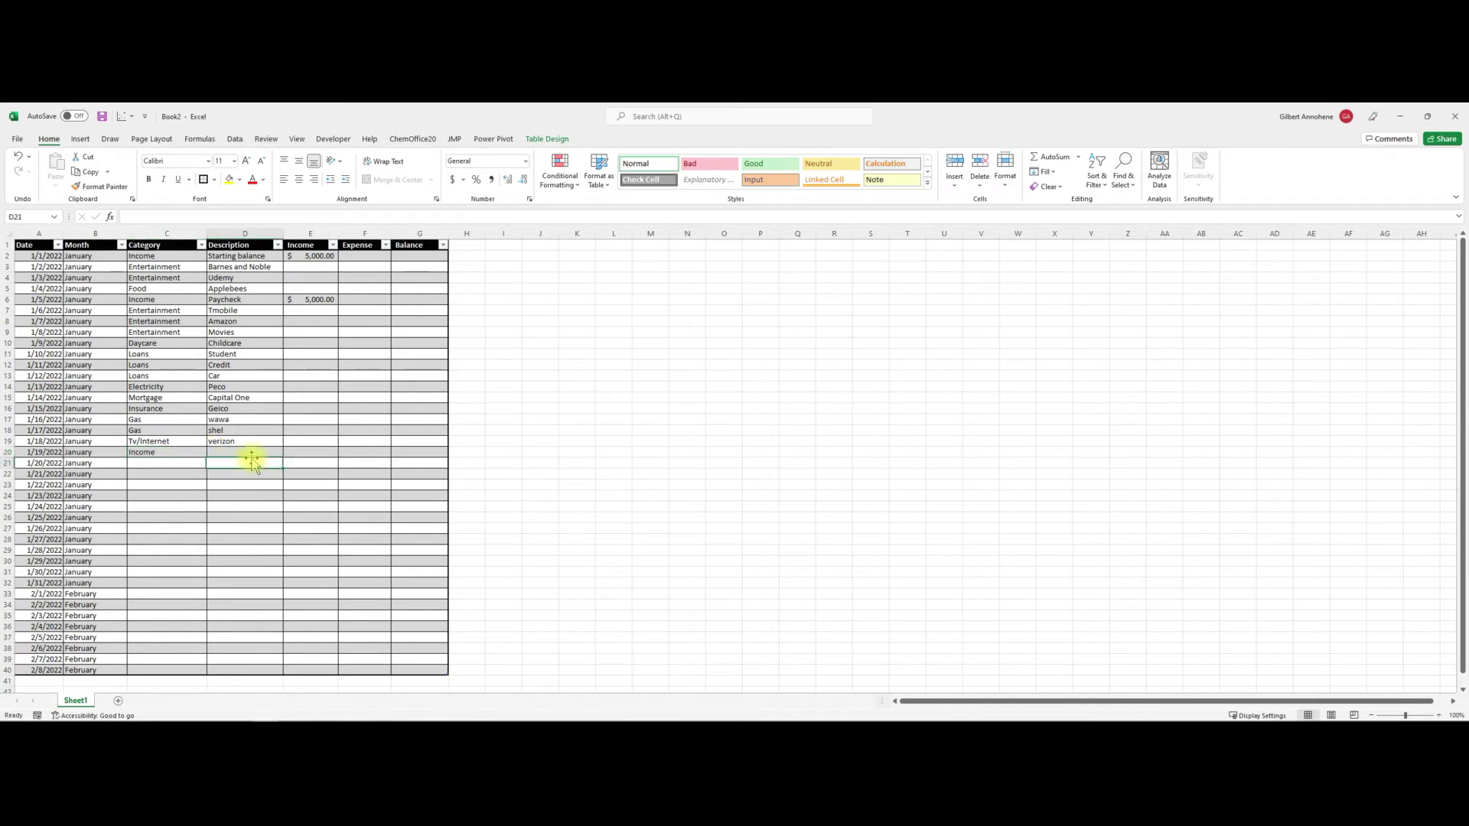
pyautogui.click(269, 454)
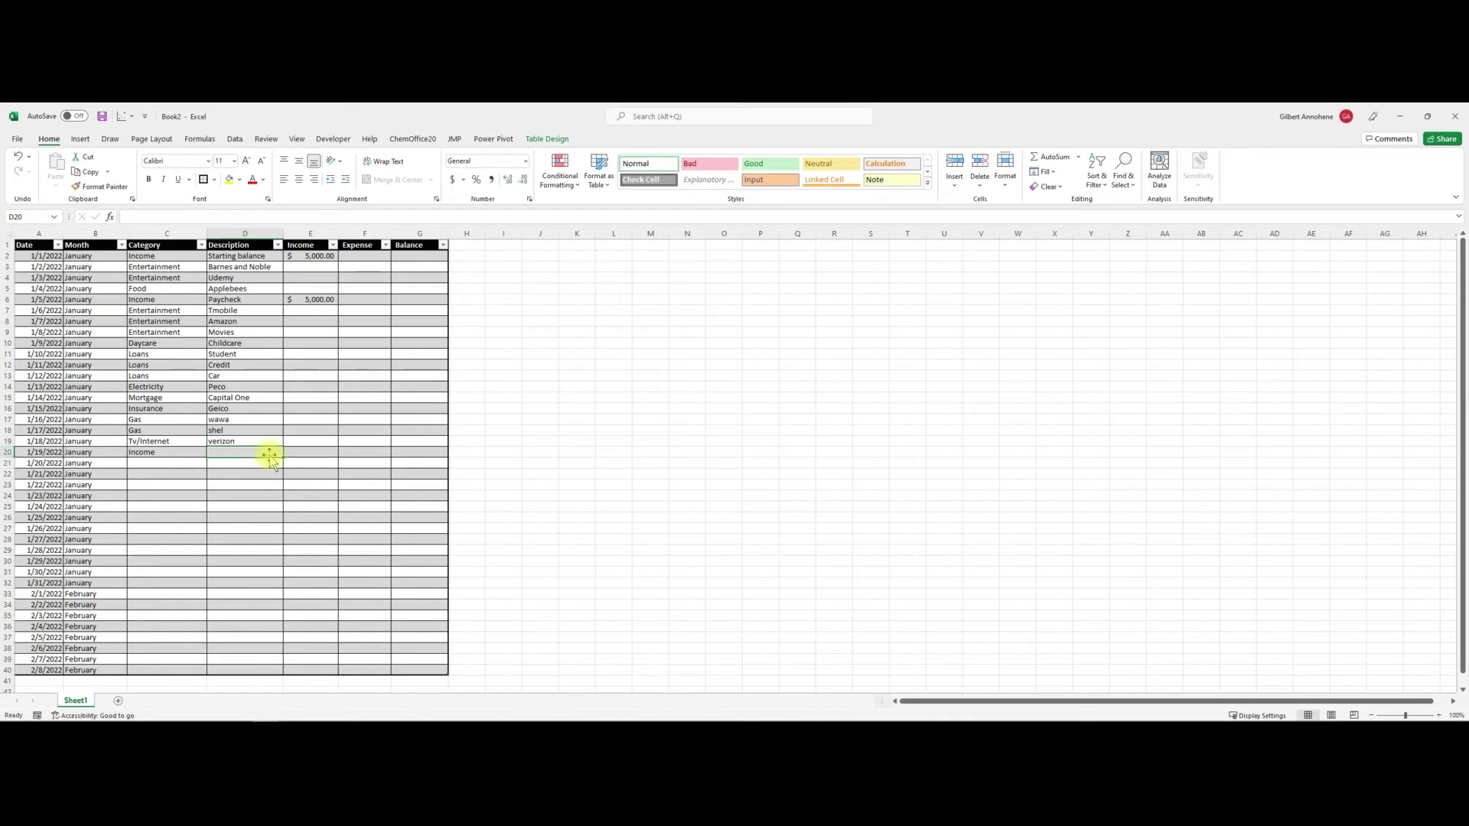
pyautogui.write('Gift')
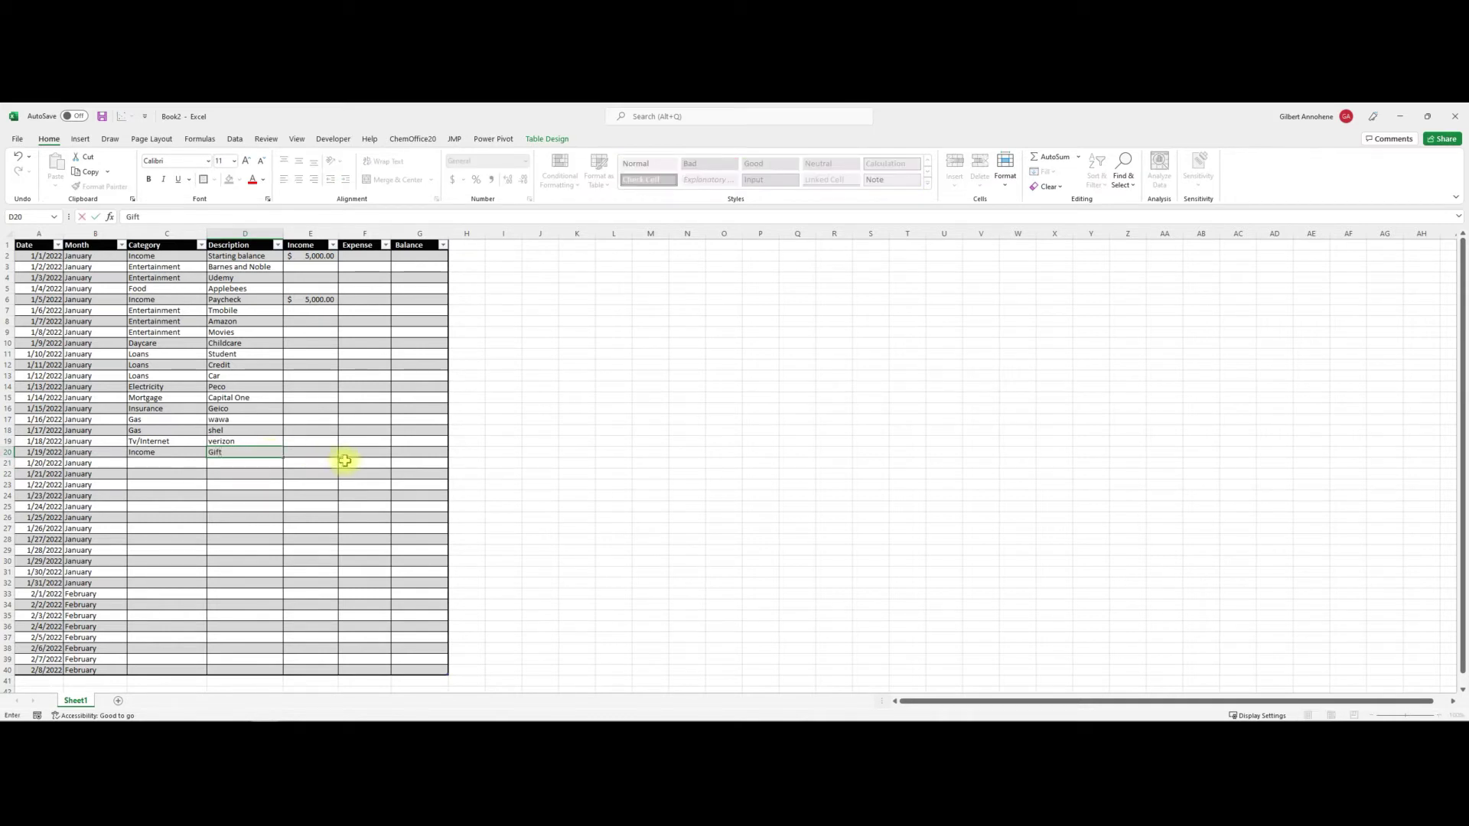
pyautogui.click(325, 449)
pyautogui.write('500')
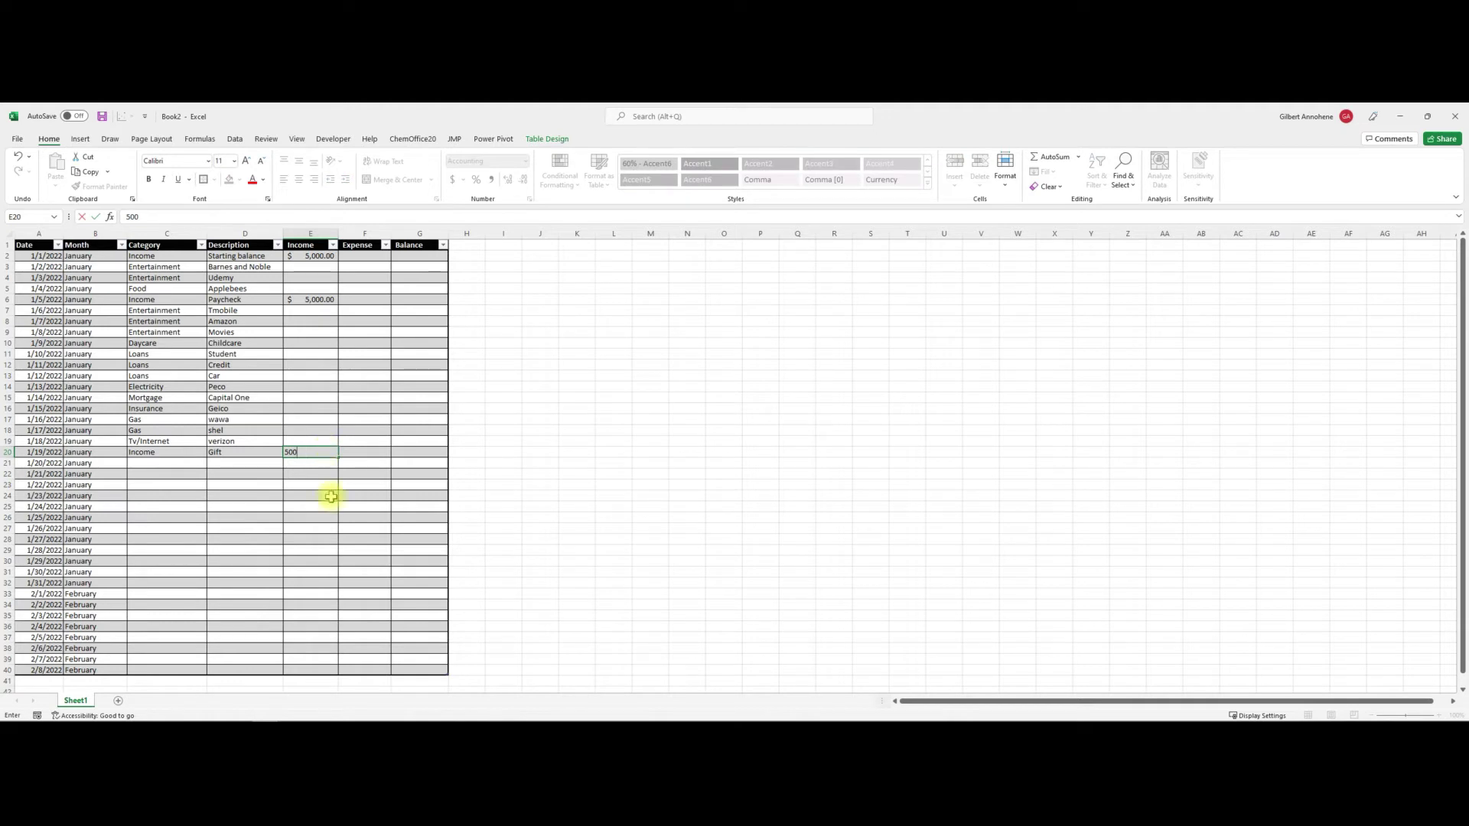
pyautogui.click(331, 497)
# - Enter the expenses 50, 60 and 70 in F3:F5
pyautogui.click(358, 266)
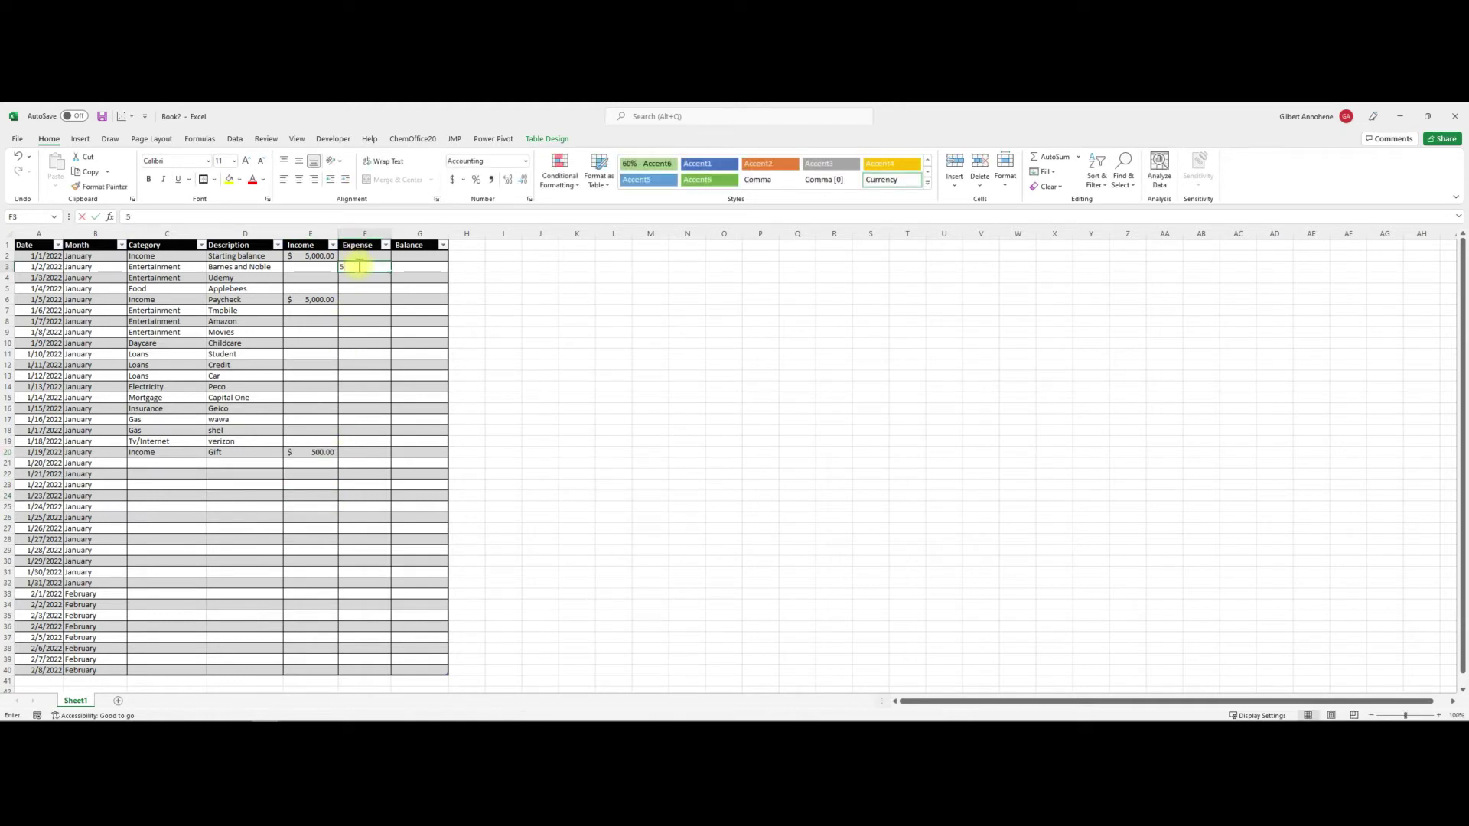
pyautogui.write('50')
pyautogui.press('Return')
pyautogui.write('60')
pyautogui.press('Return')
pyautogui.write('70')
pyautogui.press('Return')
# - Enter the expenses 120, 100 and 30 for the Tmobile, Amazon and Movies rows in F7:F9
pyautogui.click(363, 310)
pyautogui.write('120')
pyautogui.press('Return')
pyautogui.write('100')
pyautogui.press('Return')
pyautogui.write('30')
pyautogui.press('Return')
# - Enter the expenses 300, 500, 500 and 600 for the Childcare and loan rows in F10:F13
pyautogui.write('300')
pyautogui.press('Return')
pyautogui.write('500')
pyautogui.press('Return')
pyautogui.write('500')
pyautogui.press('Return')
pyautogui.write('600')
pyautogui.press('Return')
# - Enter the expenses 200, 2500, 120 and 30 in F14:F17
pyautogui.write('200')
pyautogui.press('Return')
pyautogui.write('2500')
pyautogui.press('Return')
pyautogui.write('120')
pyautogui.press('Return')
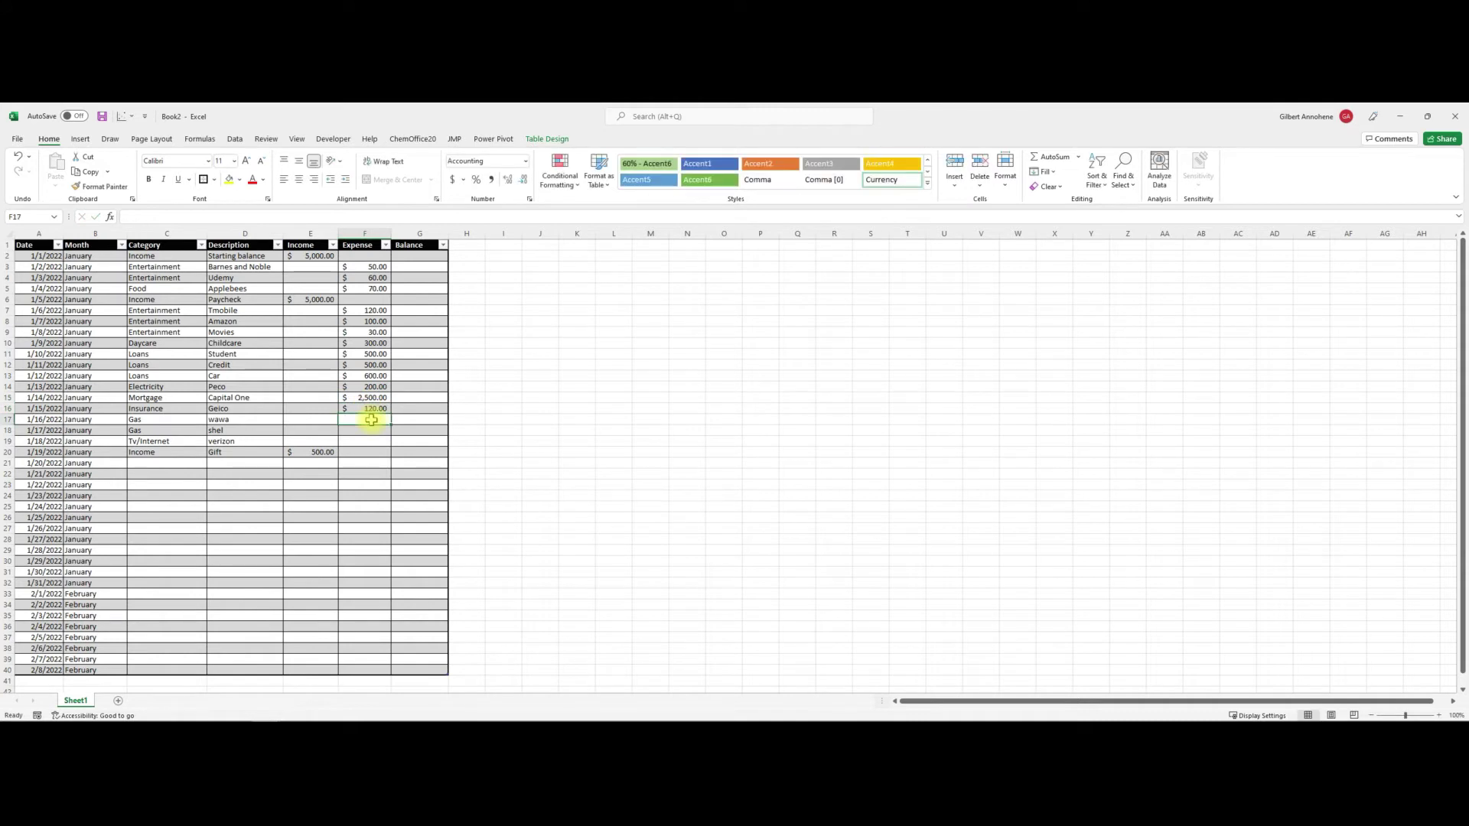
pyautogui.write('30')
pyautogui.press('Return')
# - Correct the description in D18 to shell and enter the expenses 60 and 120 in F18:F19
pyautogui.doubleClick(245, 427)
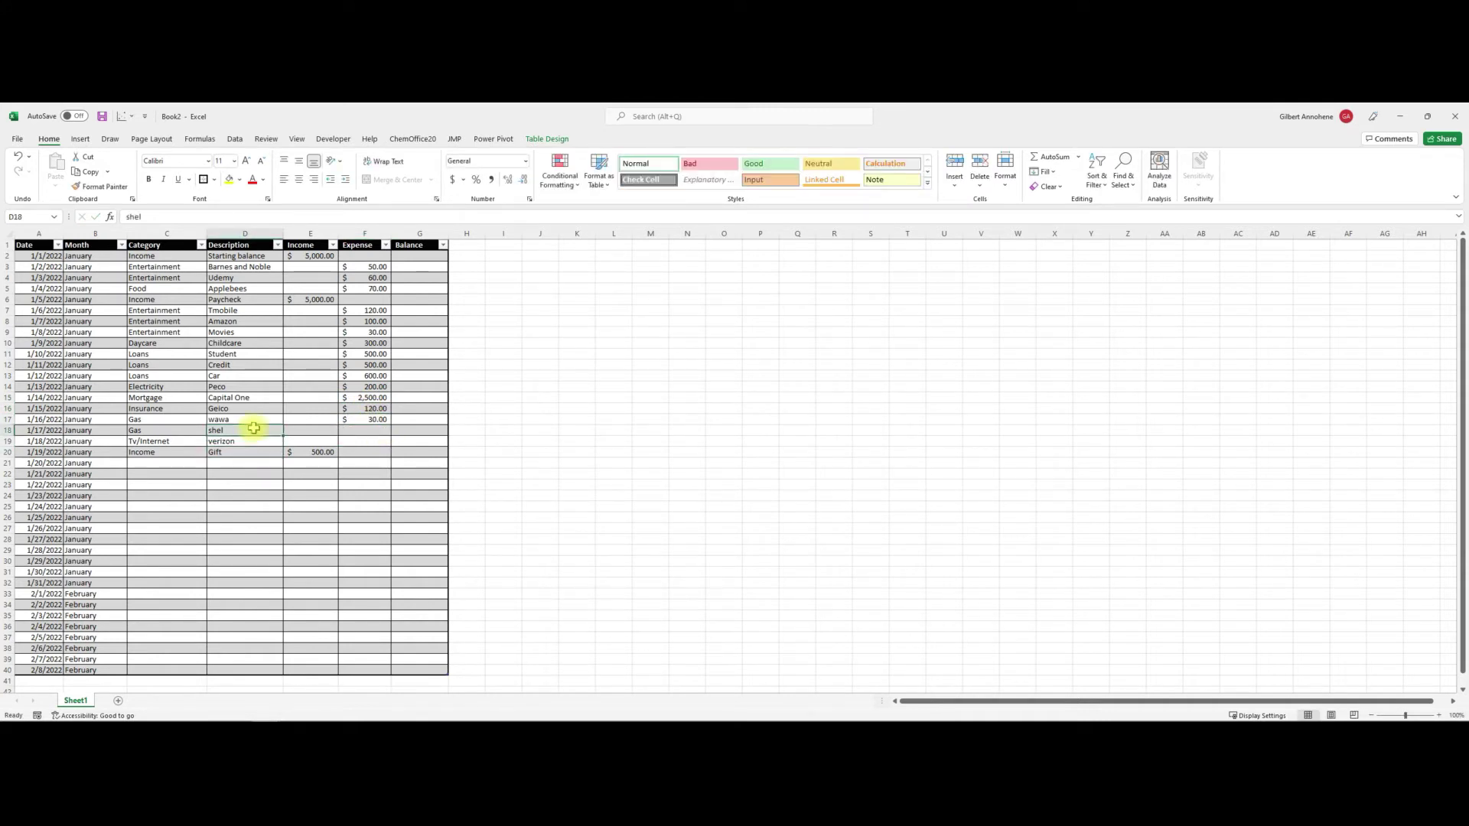
pyautogui.write('l')
pyautogui.click(342, 430)
pyautogui.write('60')
pyautogui.press('Return')
pyautogui.write('120')
pyautogui.click(363, 477)
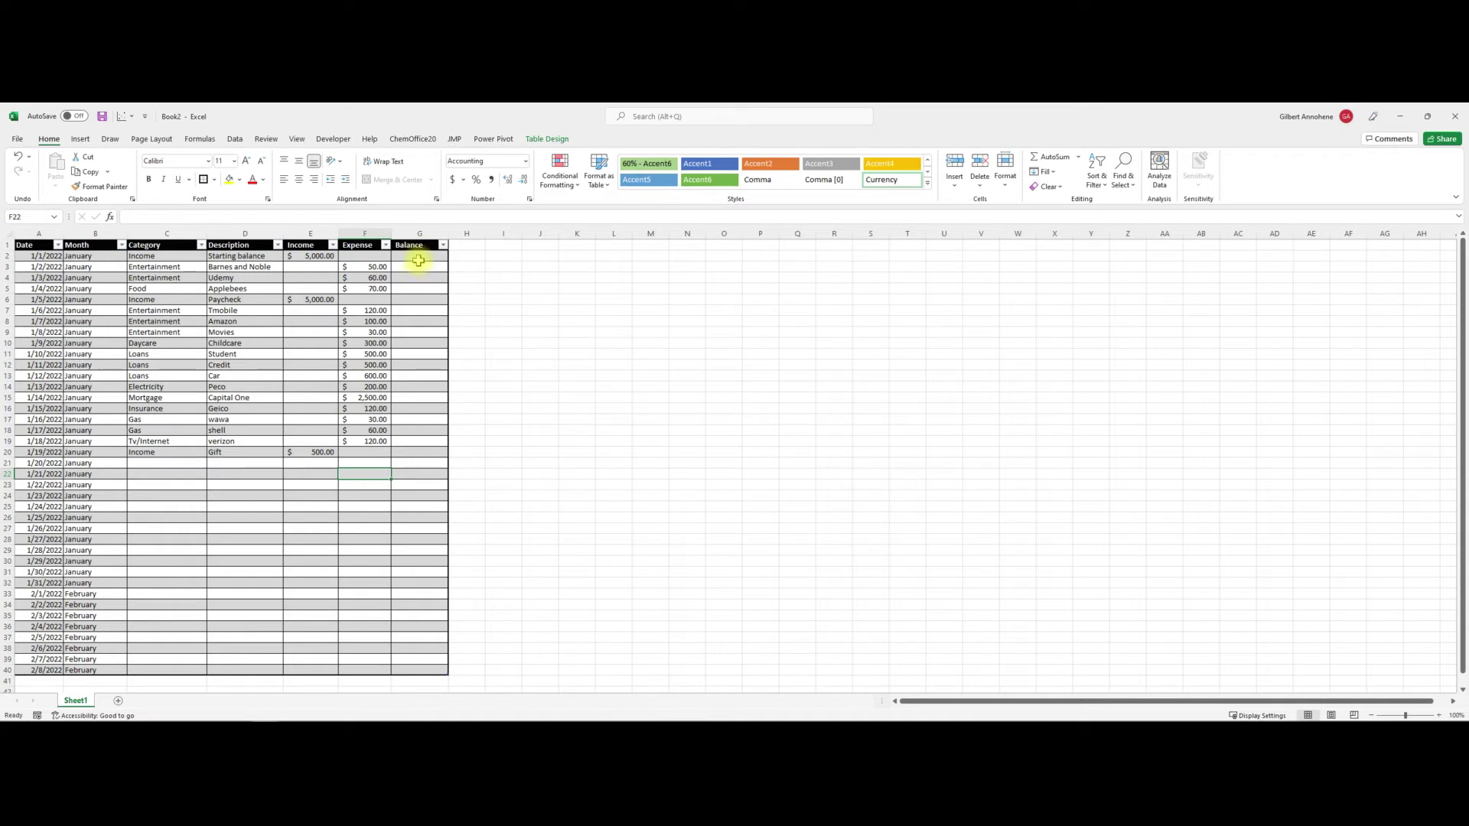
# - Set the first Balance cell, G2, to a formula that references the Income value of its row
pyautogui.click(418, 259)
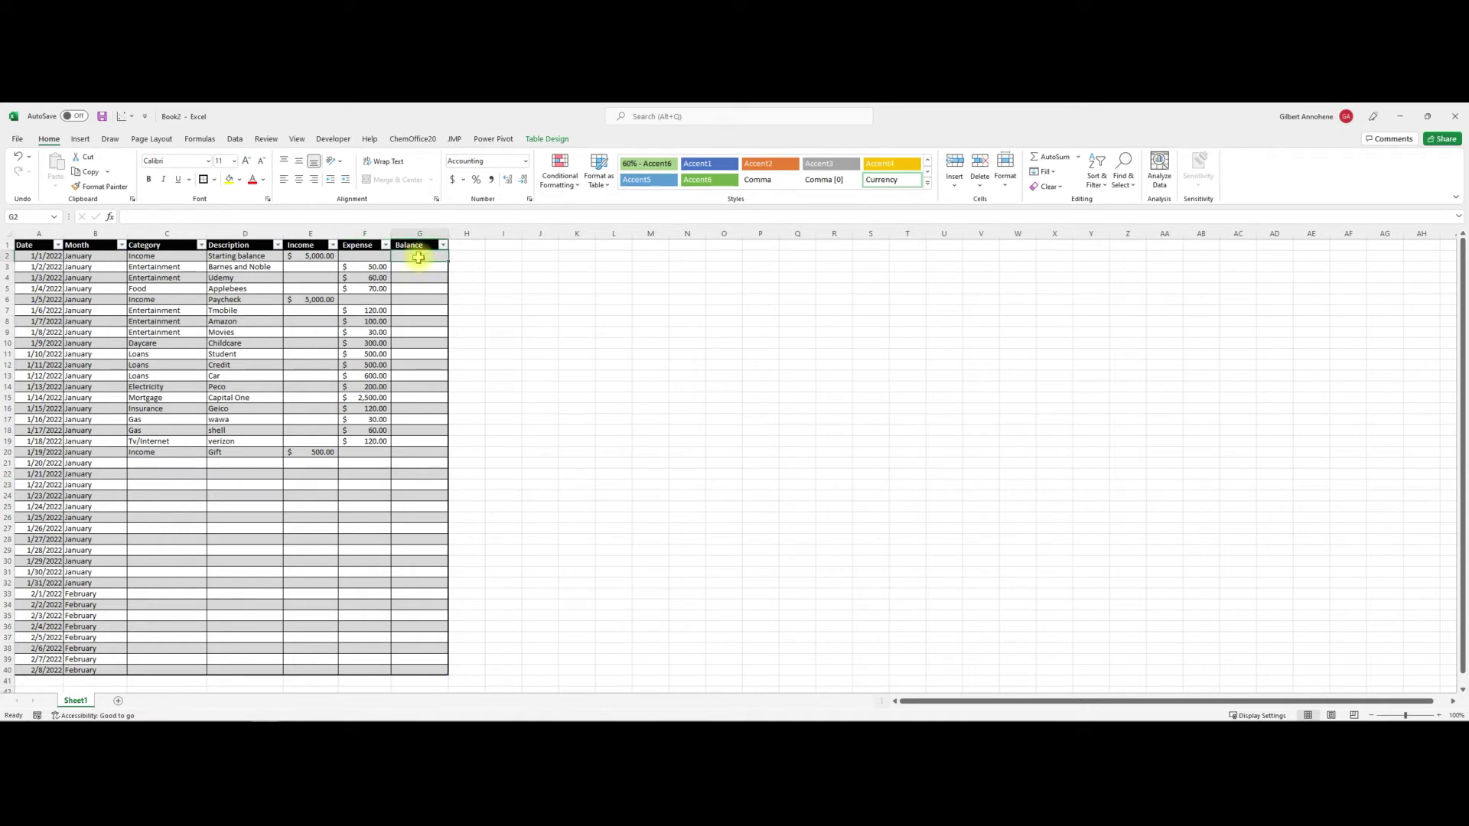
pyautogui.write('=')
pyautogui.click(310, 258)
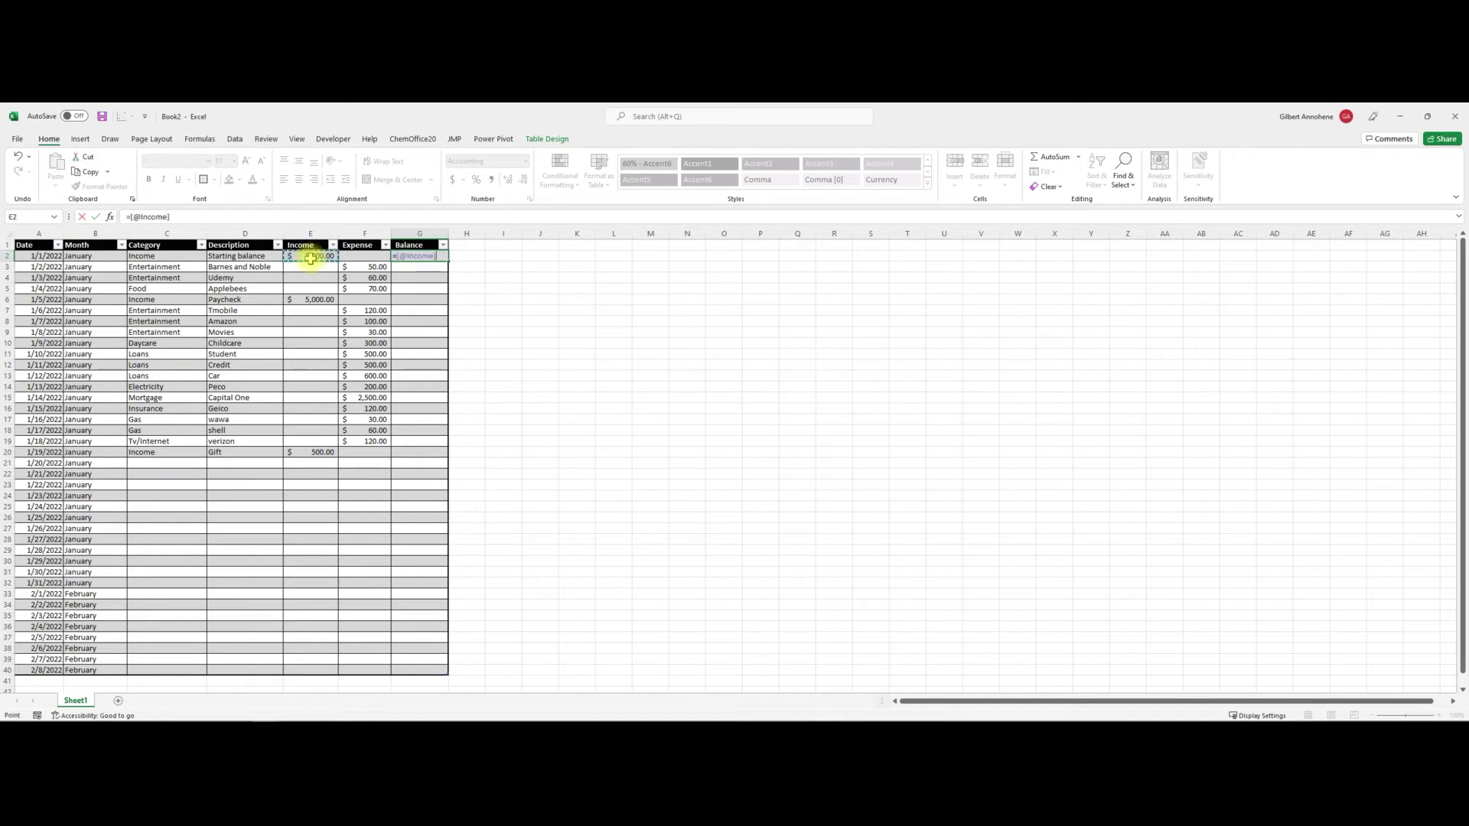
pyautogui.press('Return')
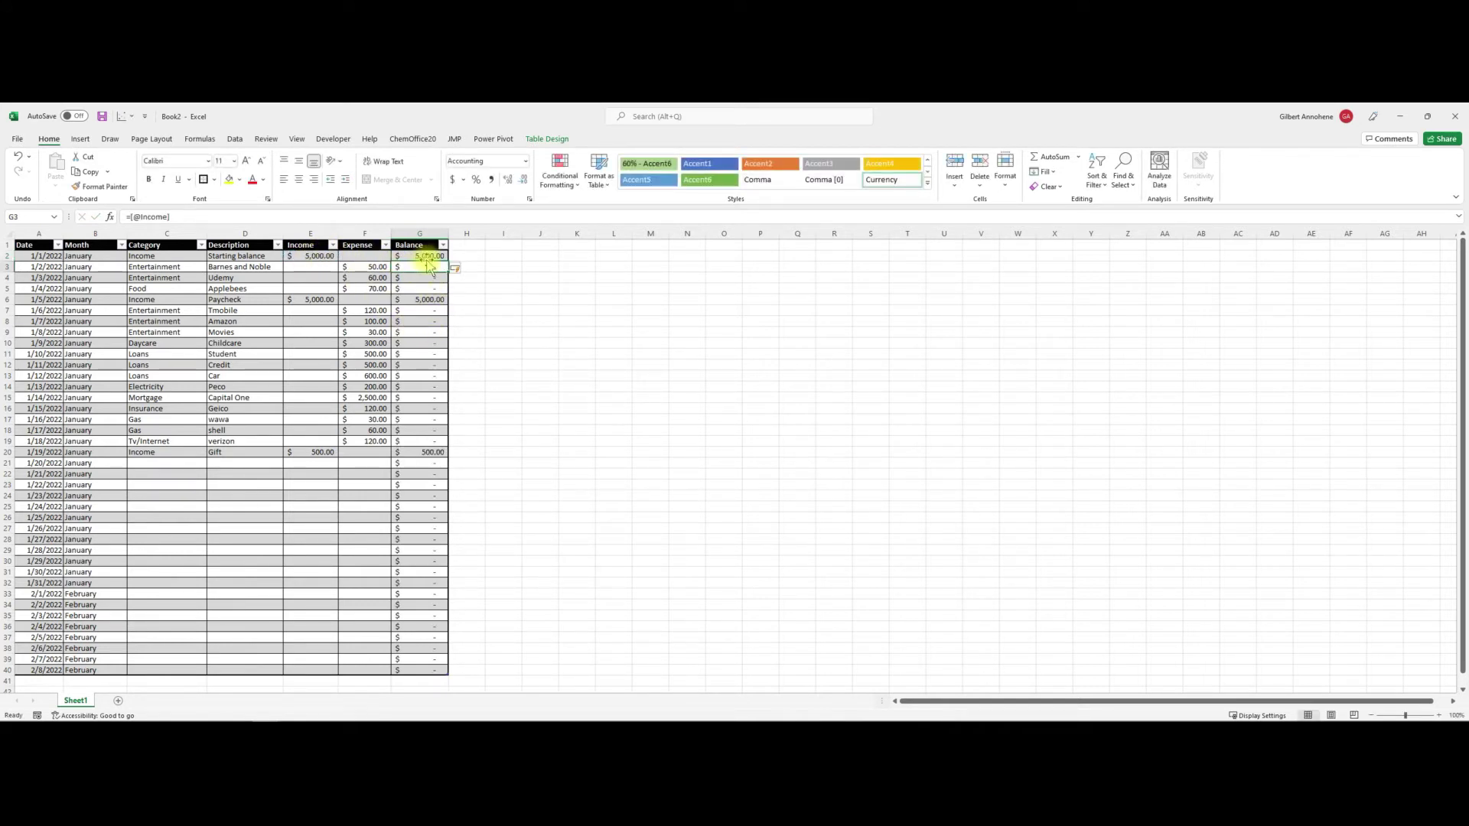
# - Clear the automatically filled Balance formulas from G3:G40, keeping only the one in G2
pyautogui.moveTo(419, 267); pyautogui.dragTo(398, 666)
pyautogui.press('Delete')
pyautogui.click(489, 483)
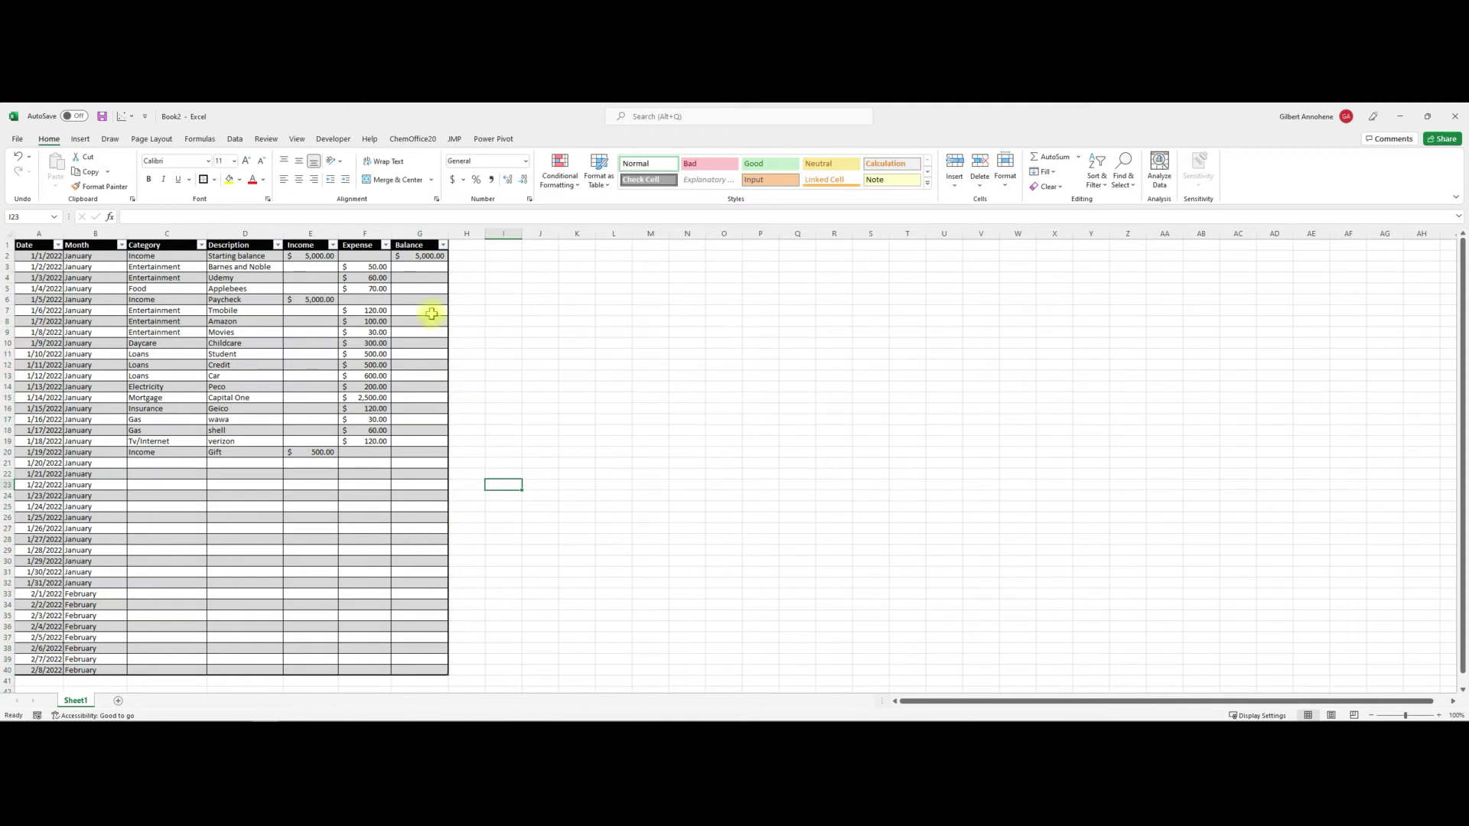
pyautogui.click(412, 267)
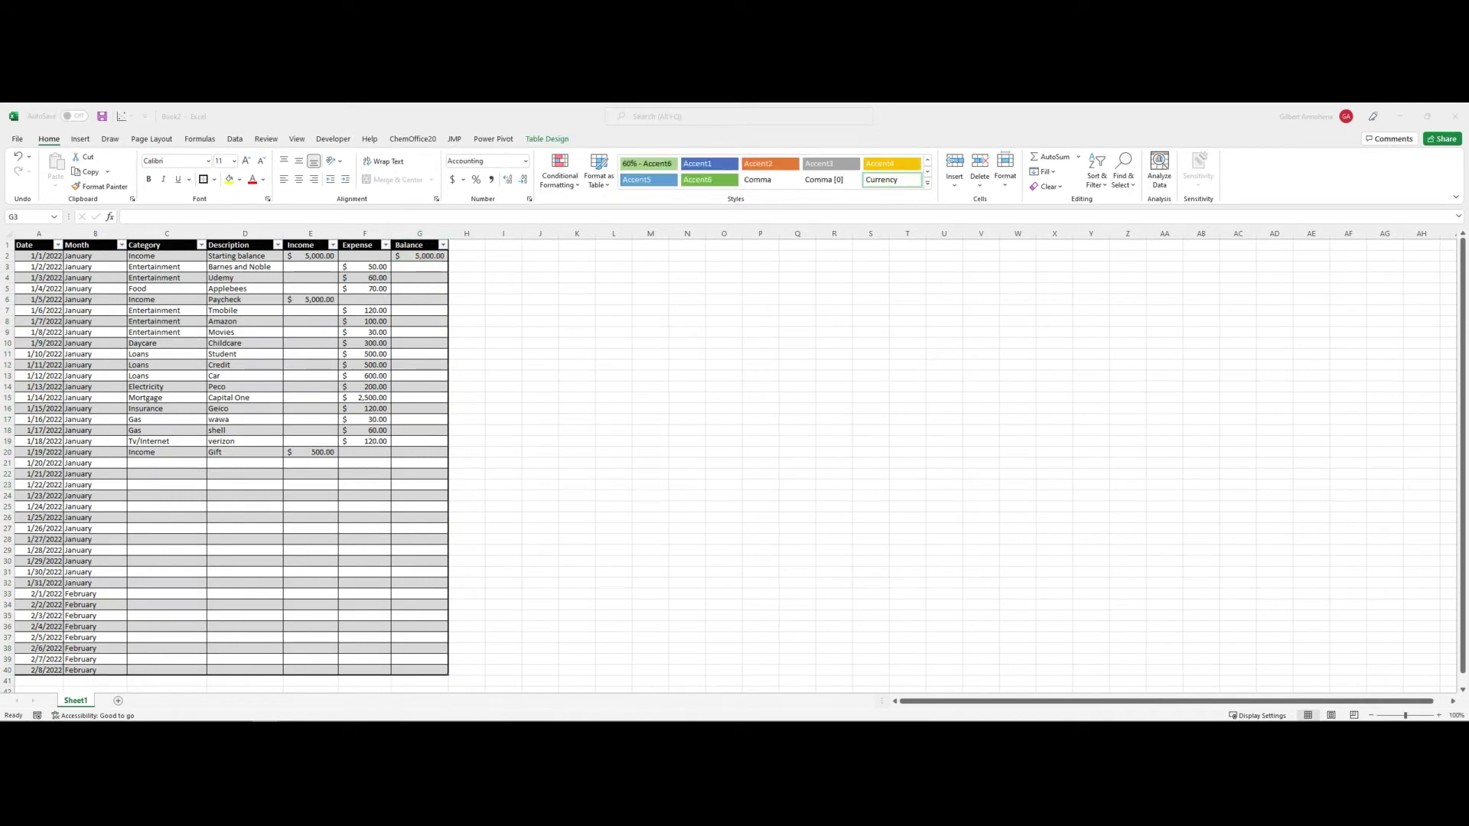
pyautogui.click(422, 264)
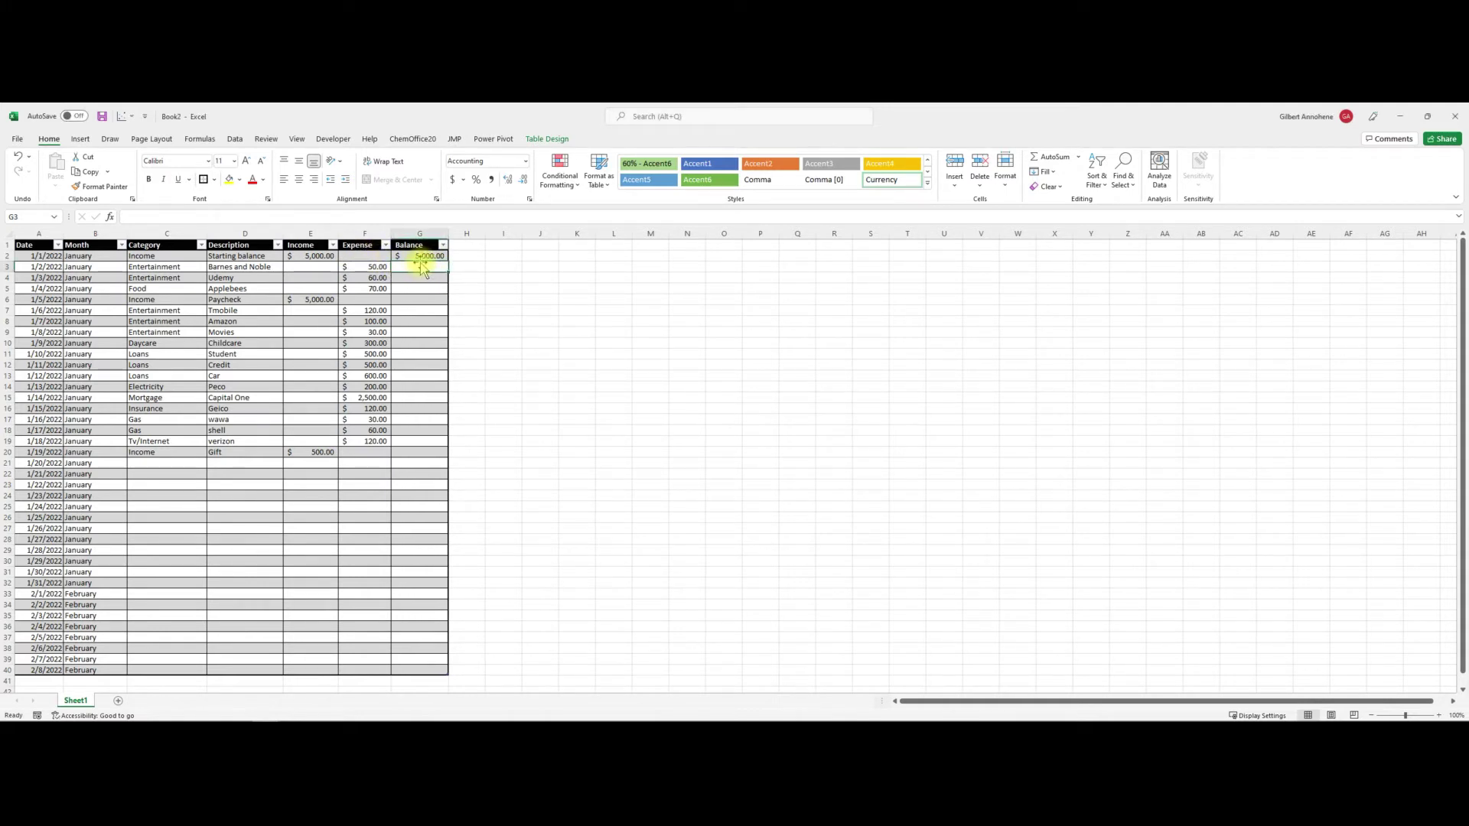
pyautogui.write('=')
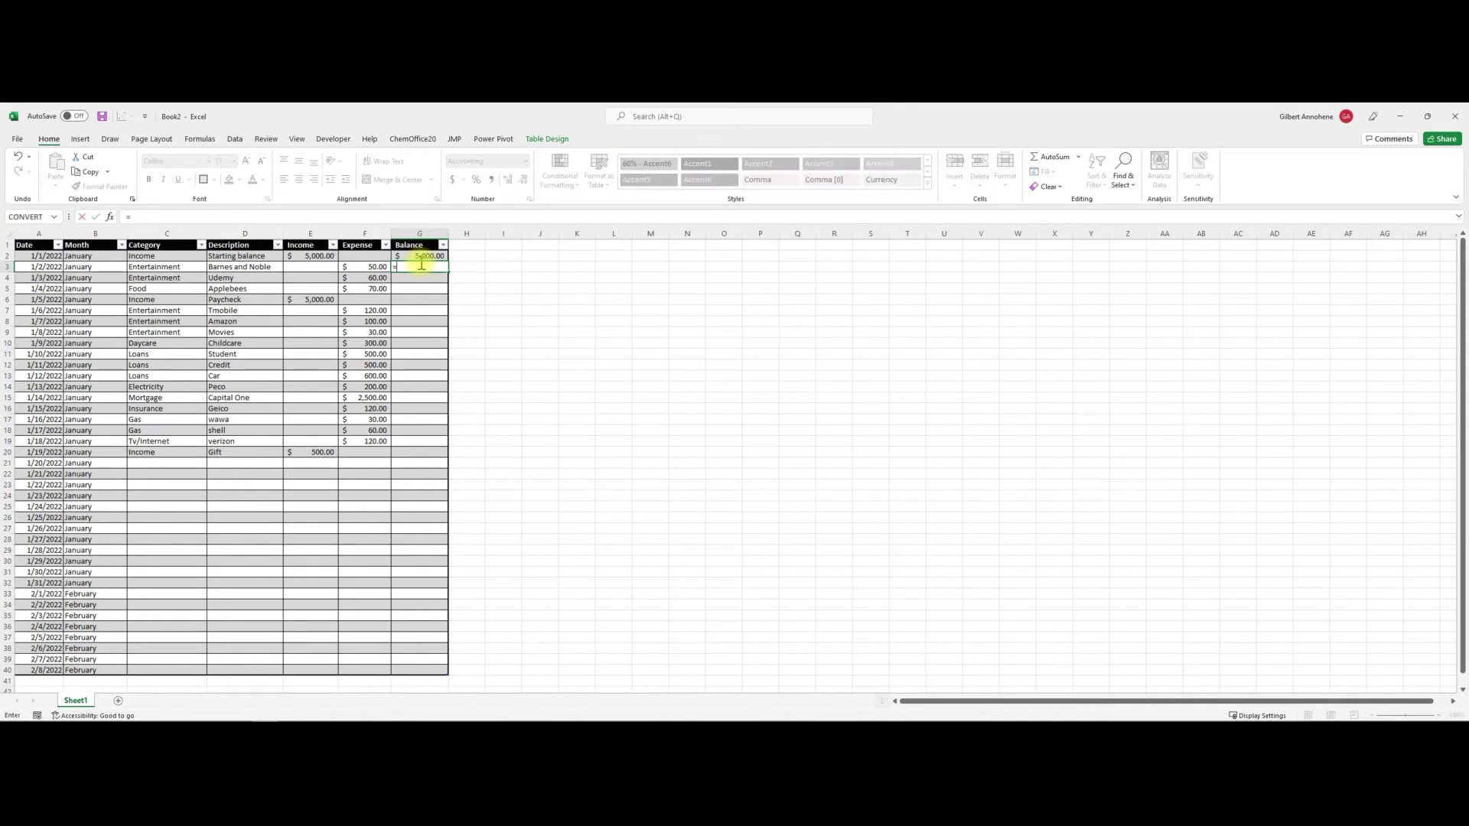
pyautogui.write('SUM')
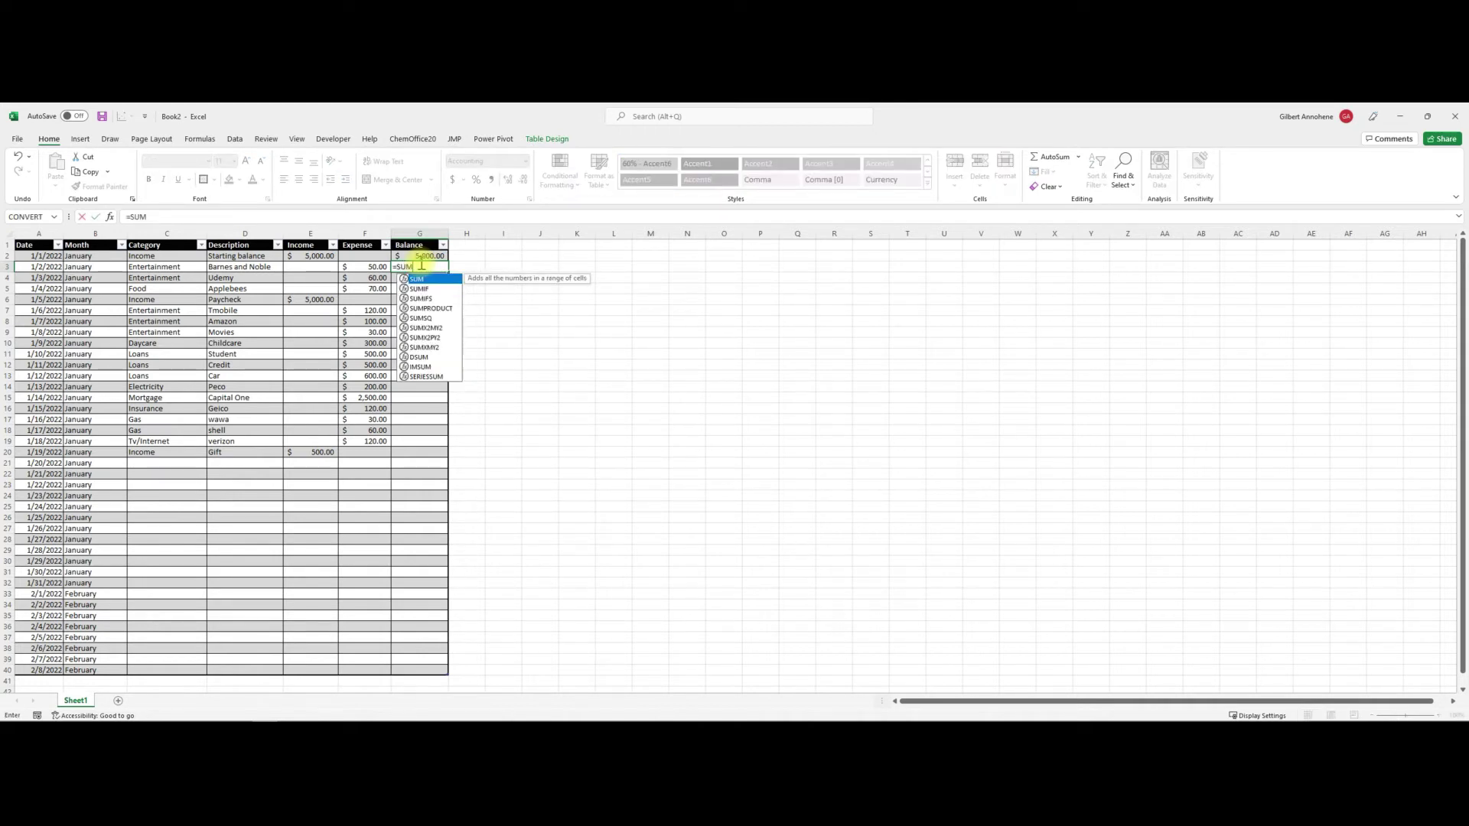
pyautogui.write('(')
pyautogui.click(422, 257)
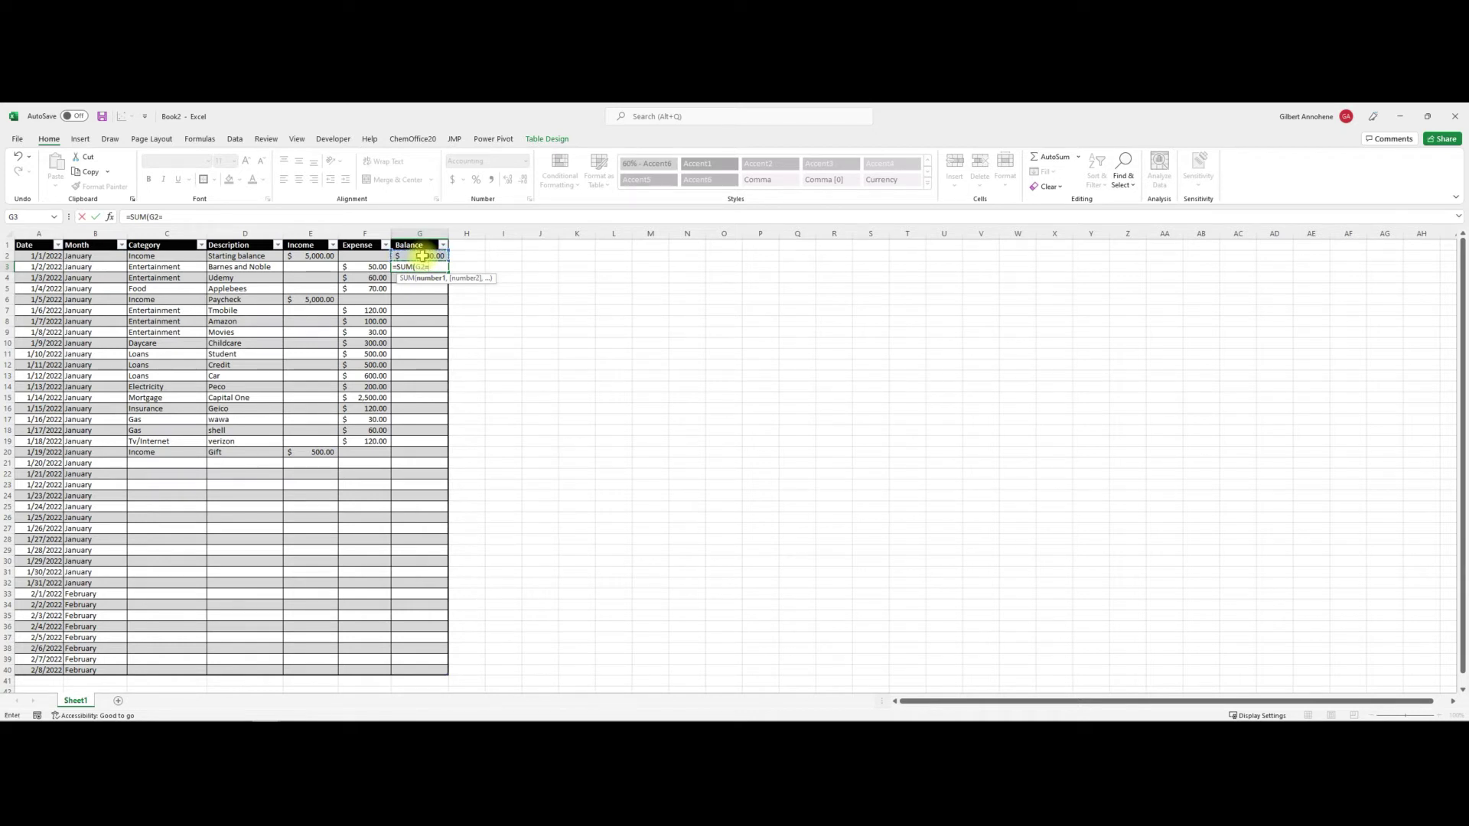
pyautogui.write('+')
pyautogui.click(314, 264)
pyautogui.write('-')
pyautogui.click(364, 268)
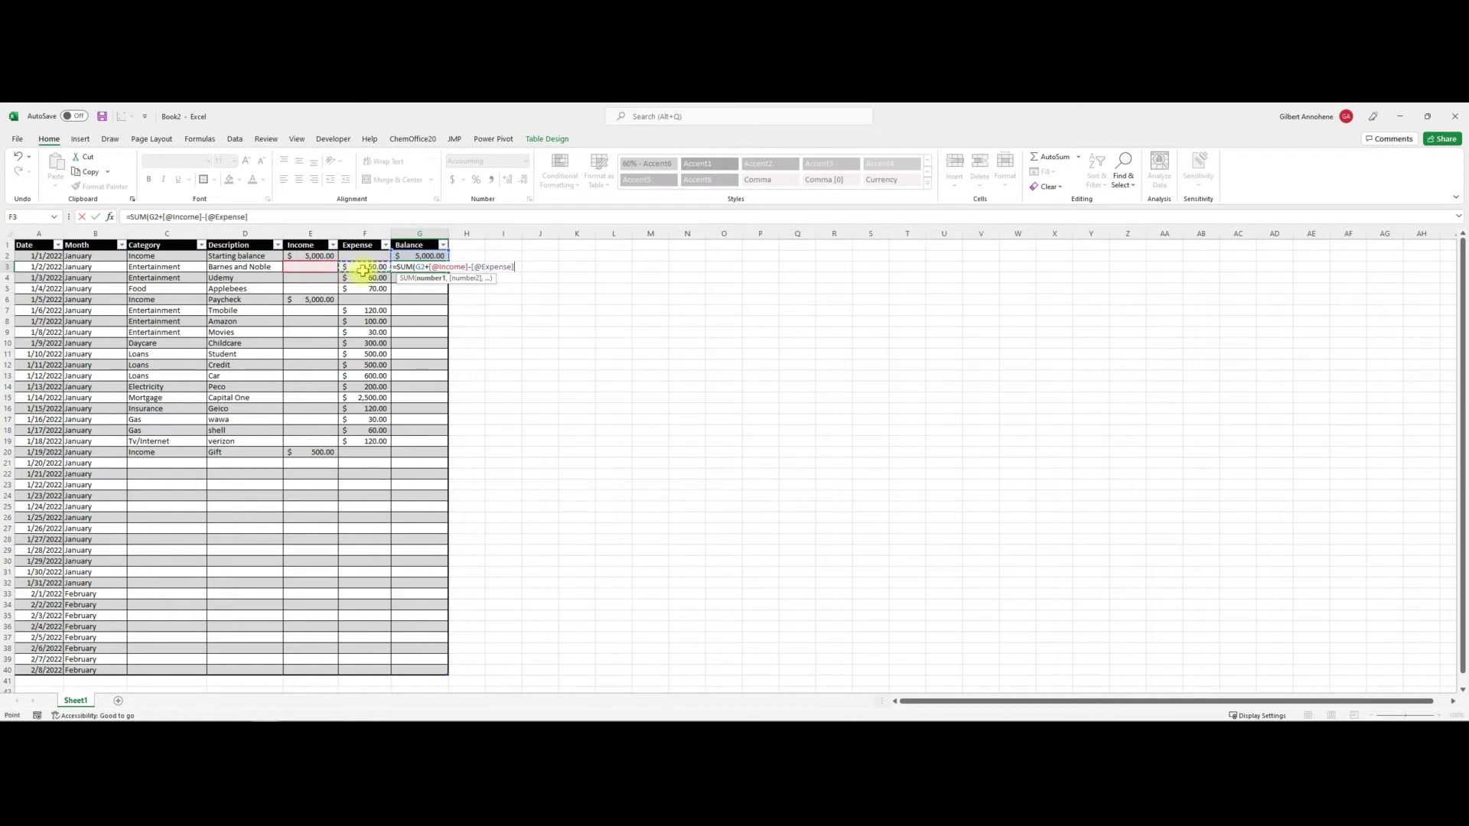
pyautogui.write(')')
pyautogui.press('Return')
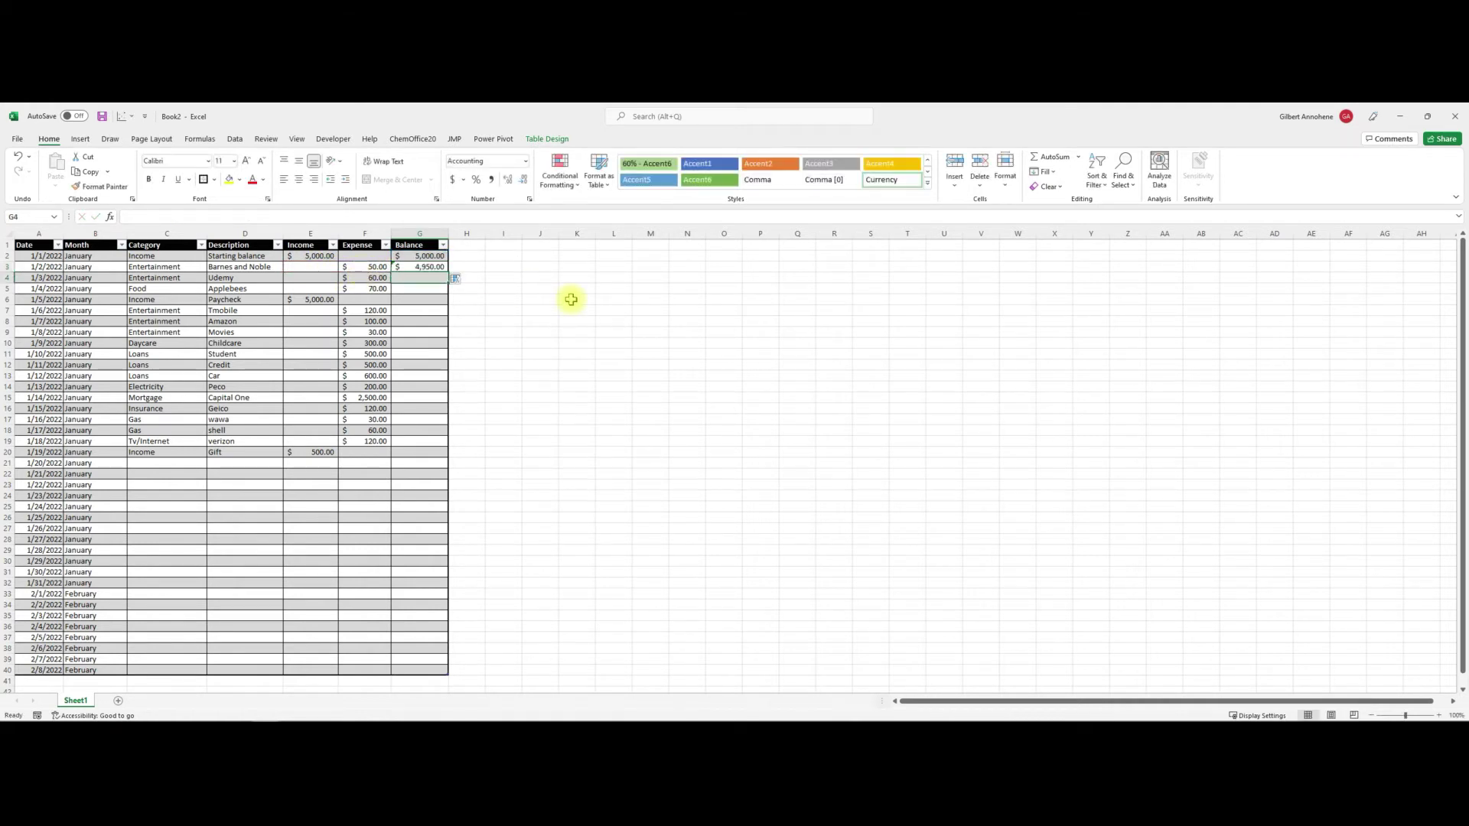
# - Fill the running balance formula from G3 down the Balance column to G40
pyautogui.click(443, 267)
pyautogui.moveTo(448, 274); pyautogui.dragTo(456, 665)
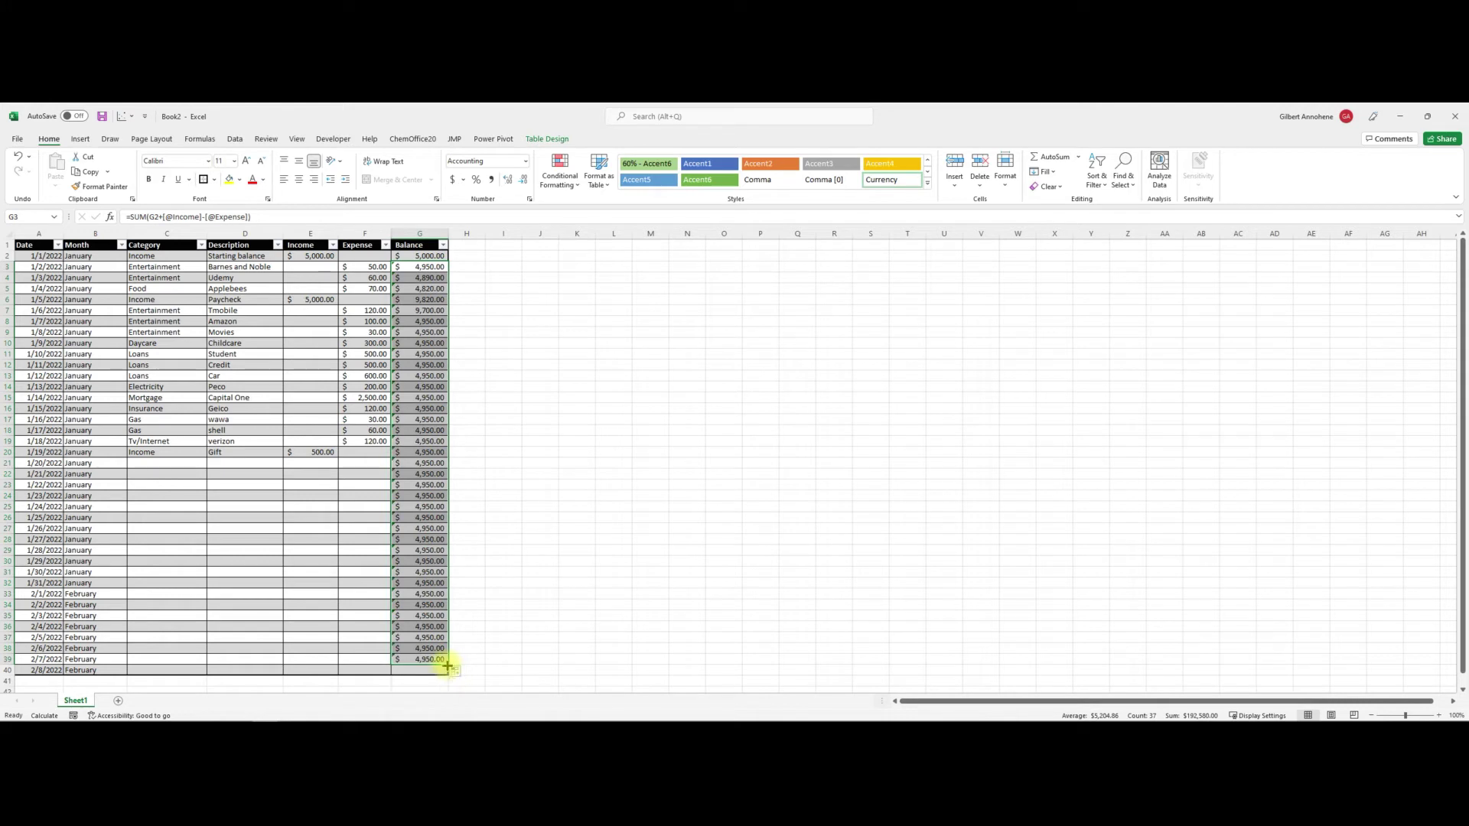
pyautogui.doubleClick(448, 665)
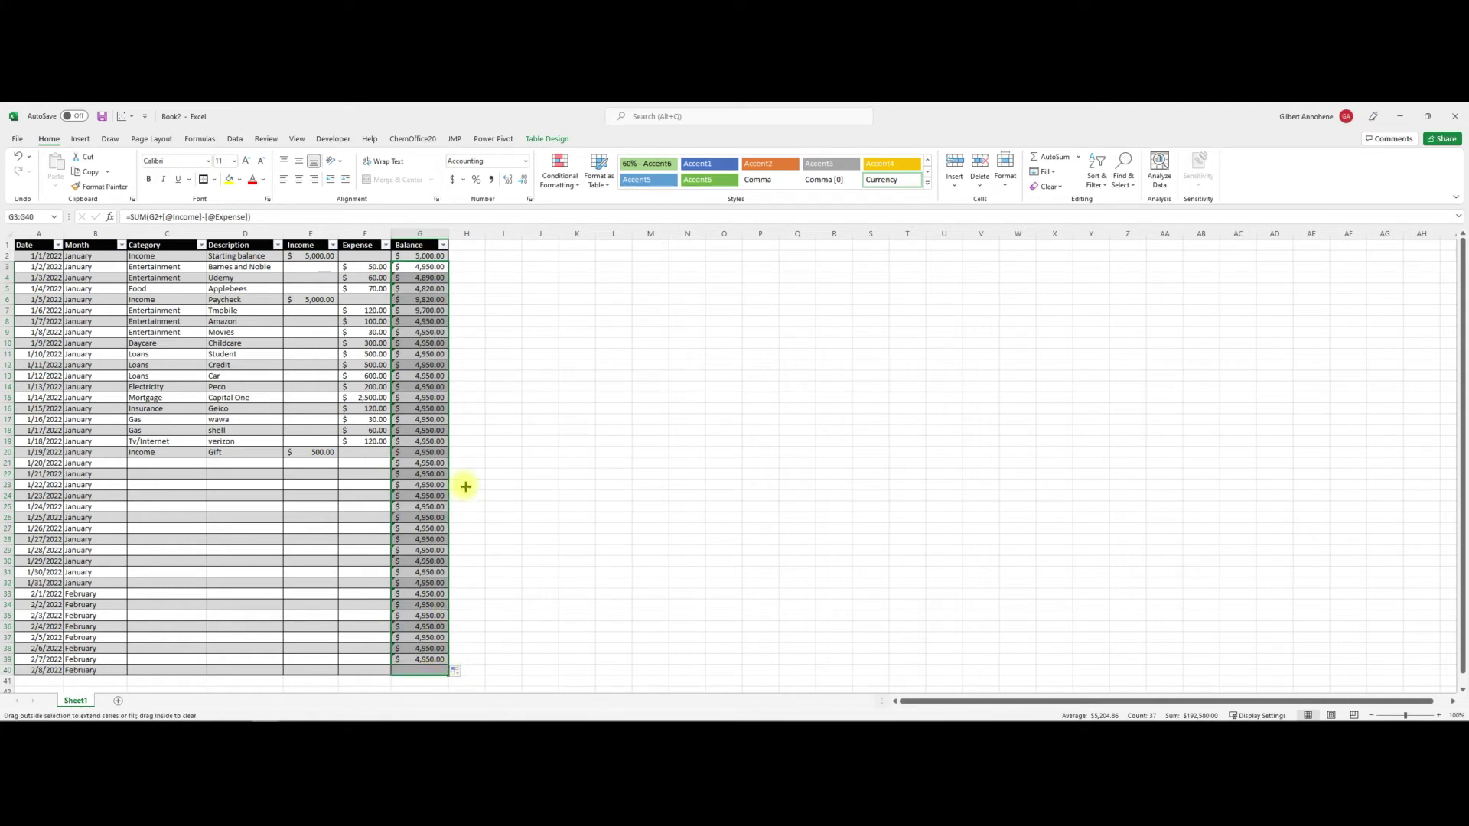
pyautogui.click(535, 344)
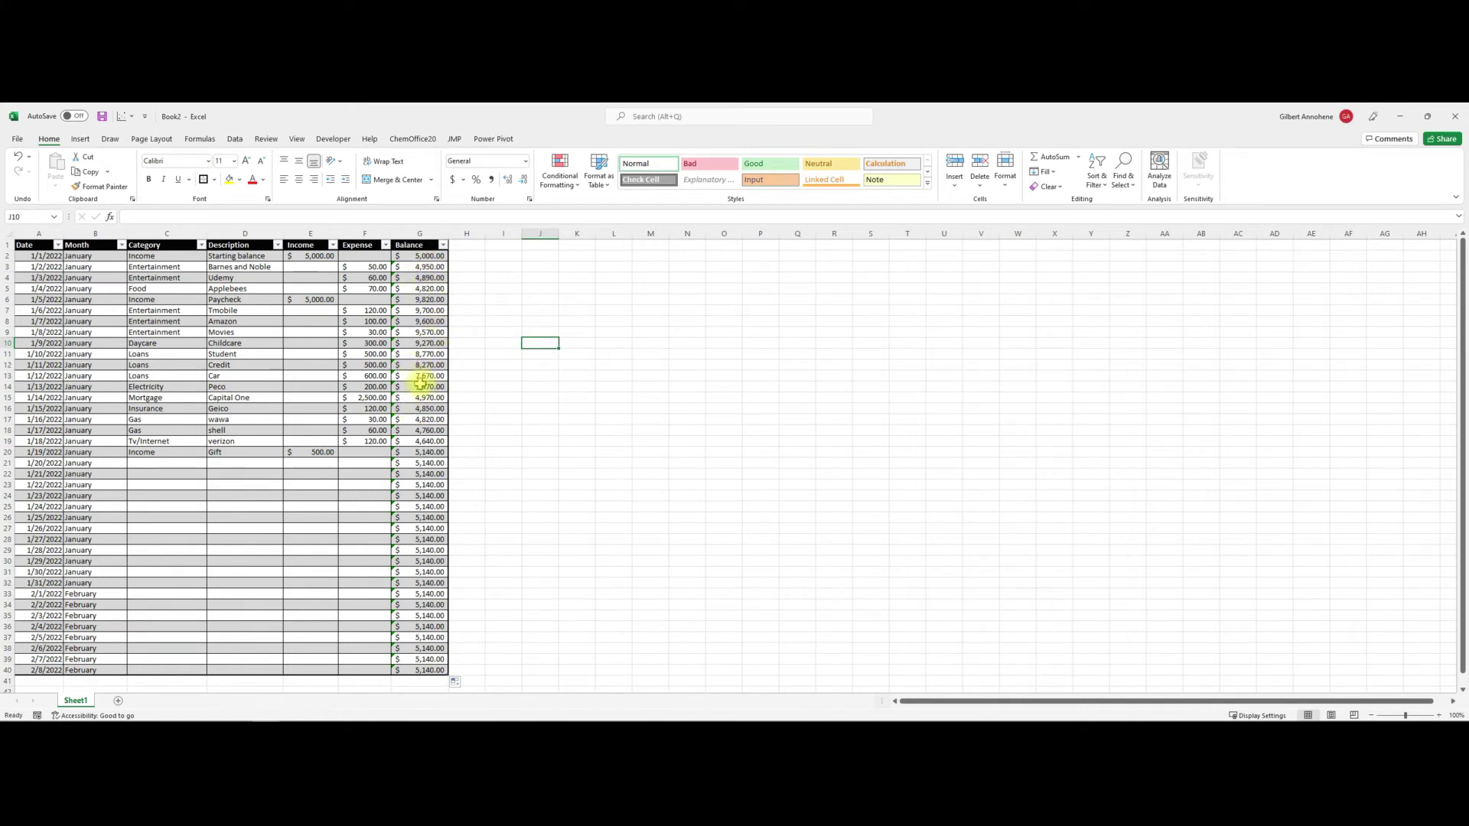
pyautogui.press('Right')
pyautogui.press('Down')
pyautogui.press('Down')
pyautogui.press('Down')
pyautogui.press('Down')
pyautogui.press('Down')
pyautogui.press('Down')
pyautogui.press('Down')
pyautogui.press('Down')
pyautogui.press('Down')
pyautogui.press('Down')
pyautogui.press('Down')
pyautogui.press('Down')
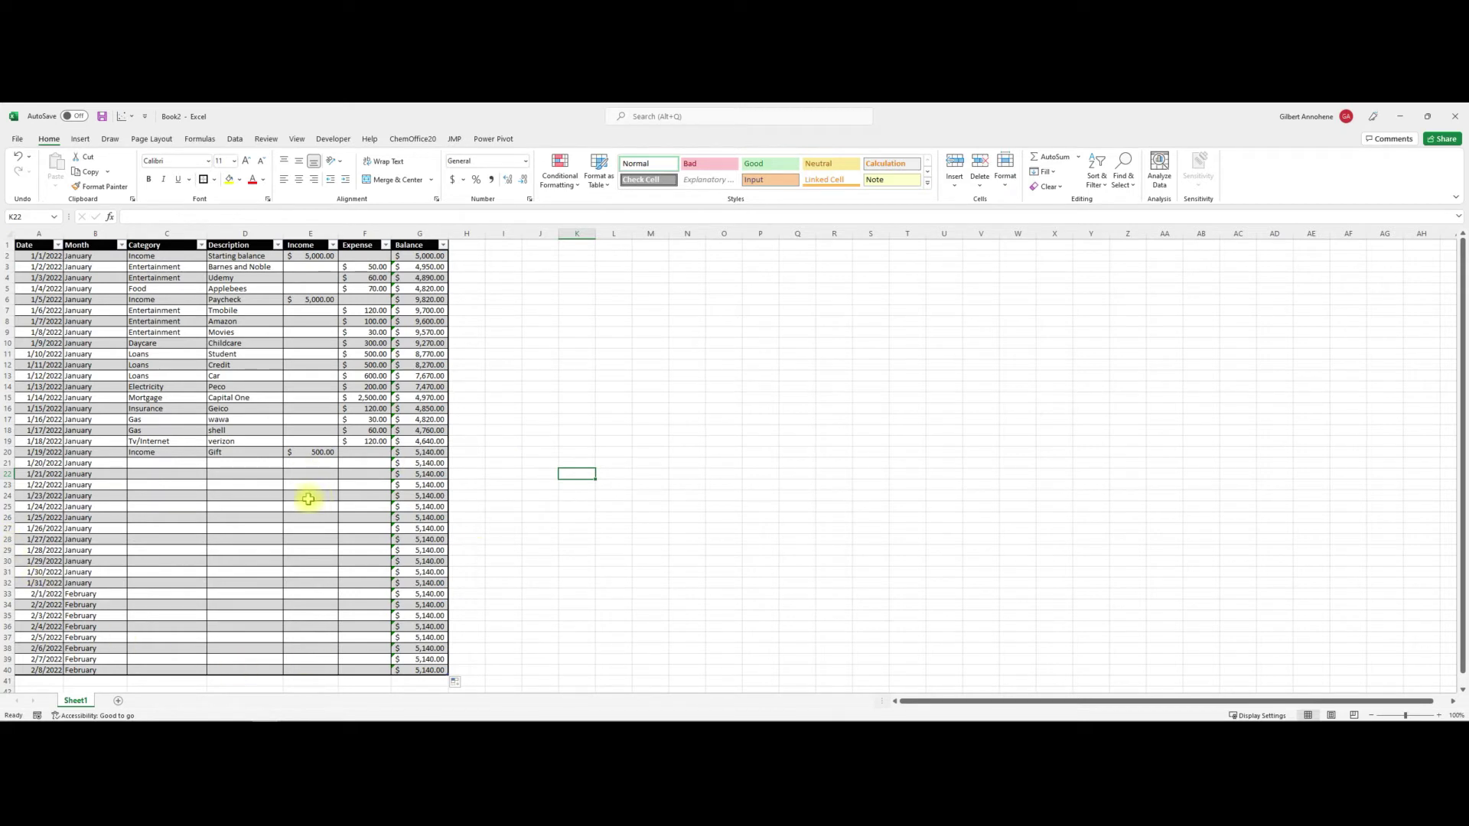
# - Set the category of row 21 to Food and enter the description Mcdonalds
pyautogui.click(170, 462)
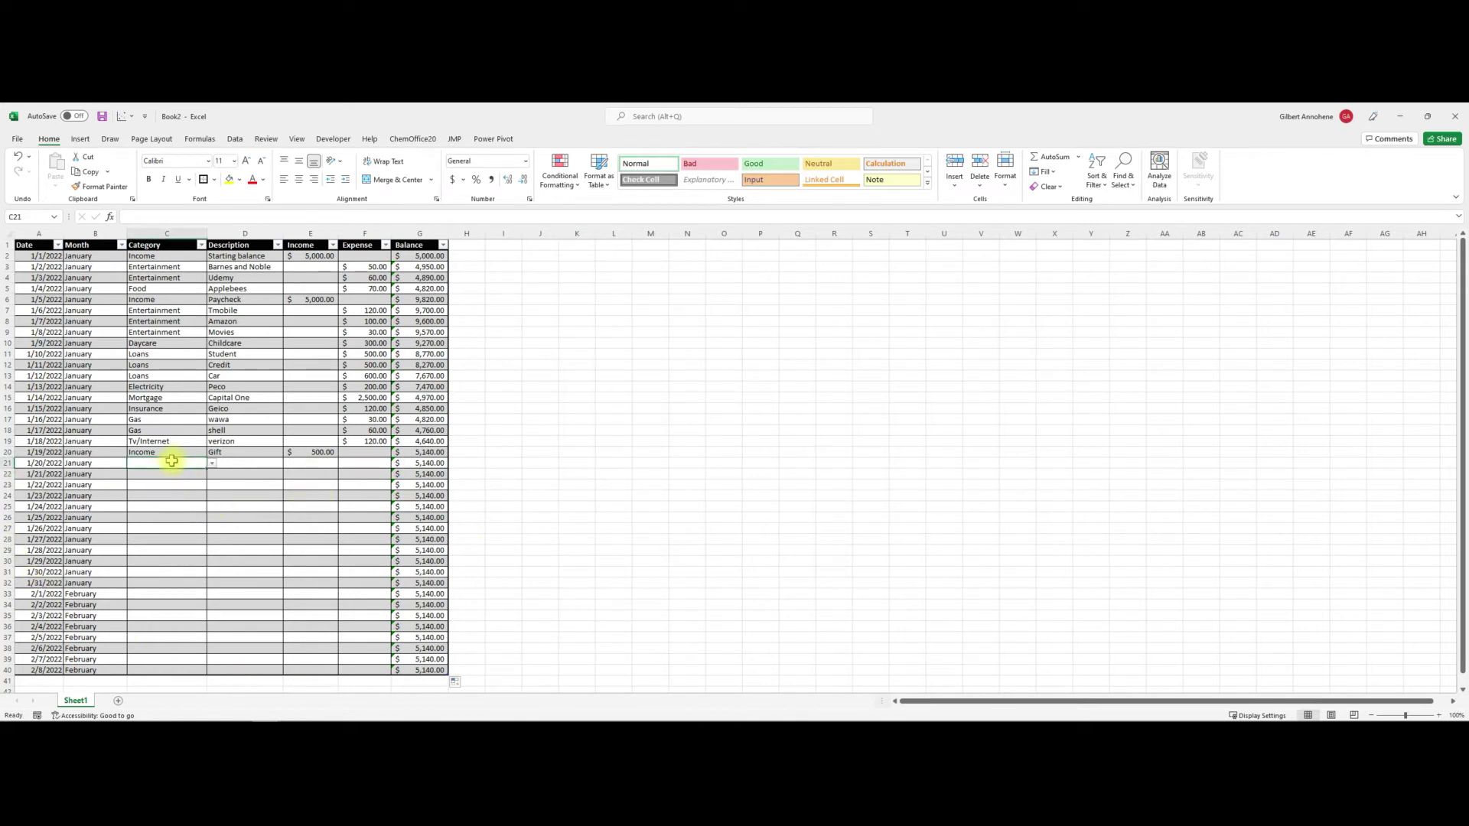
pyautogui.click(212, 462)
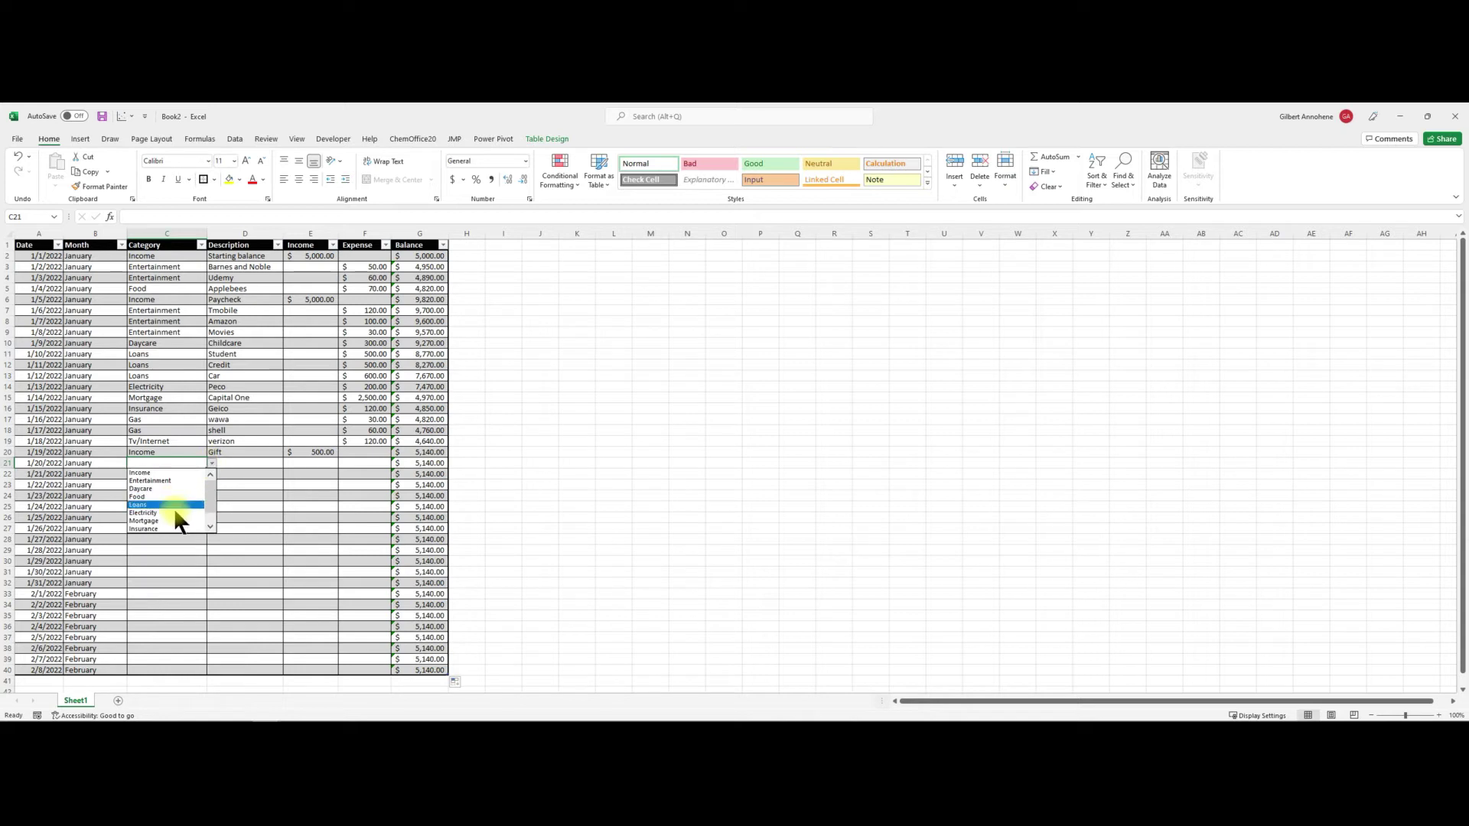
pyautogui.click(177, 497)
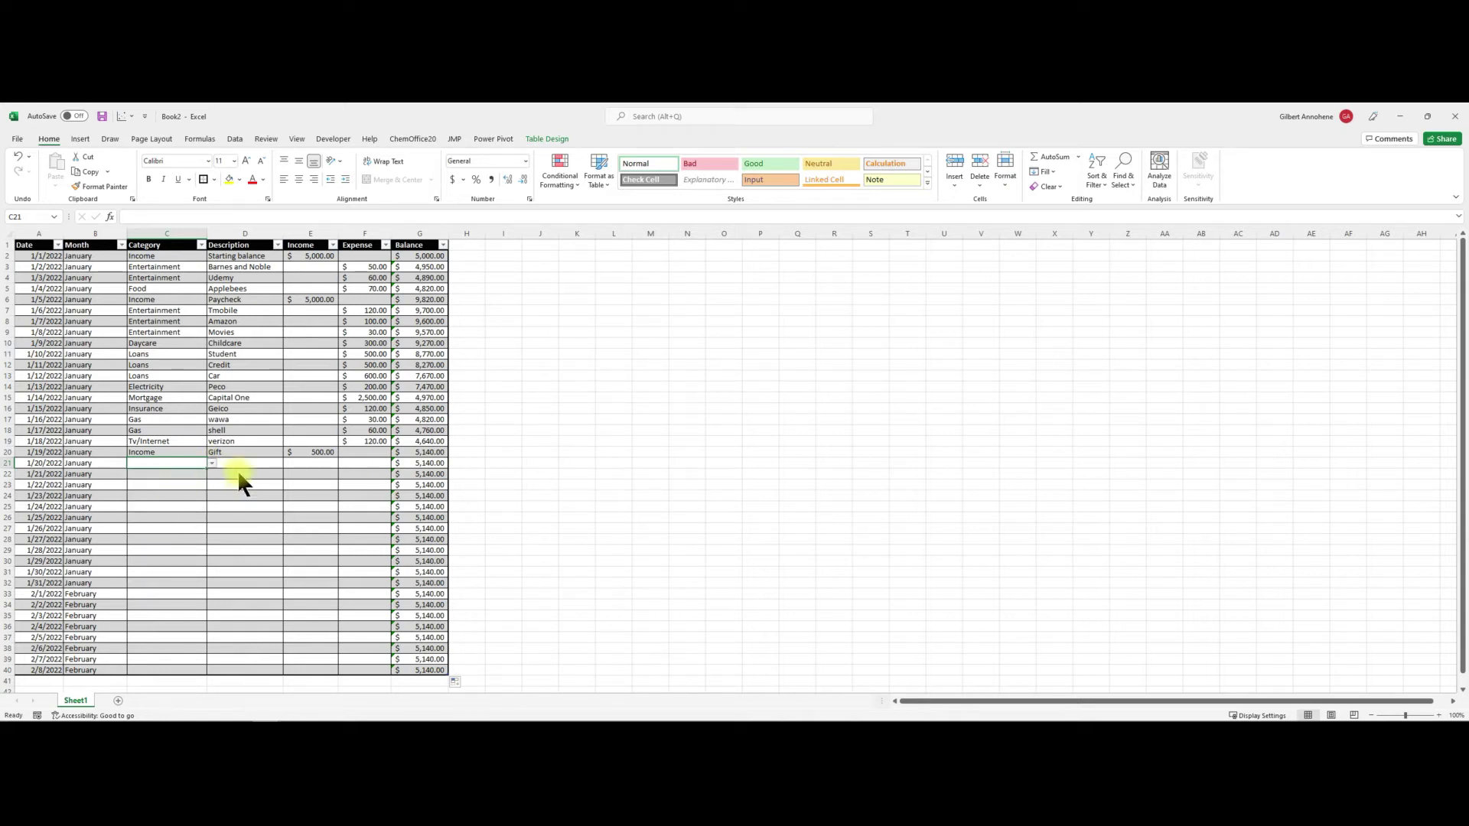
pyautogui.click(242, 463)
pyautogui.write('Mc')
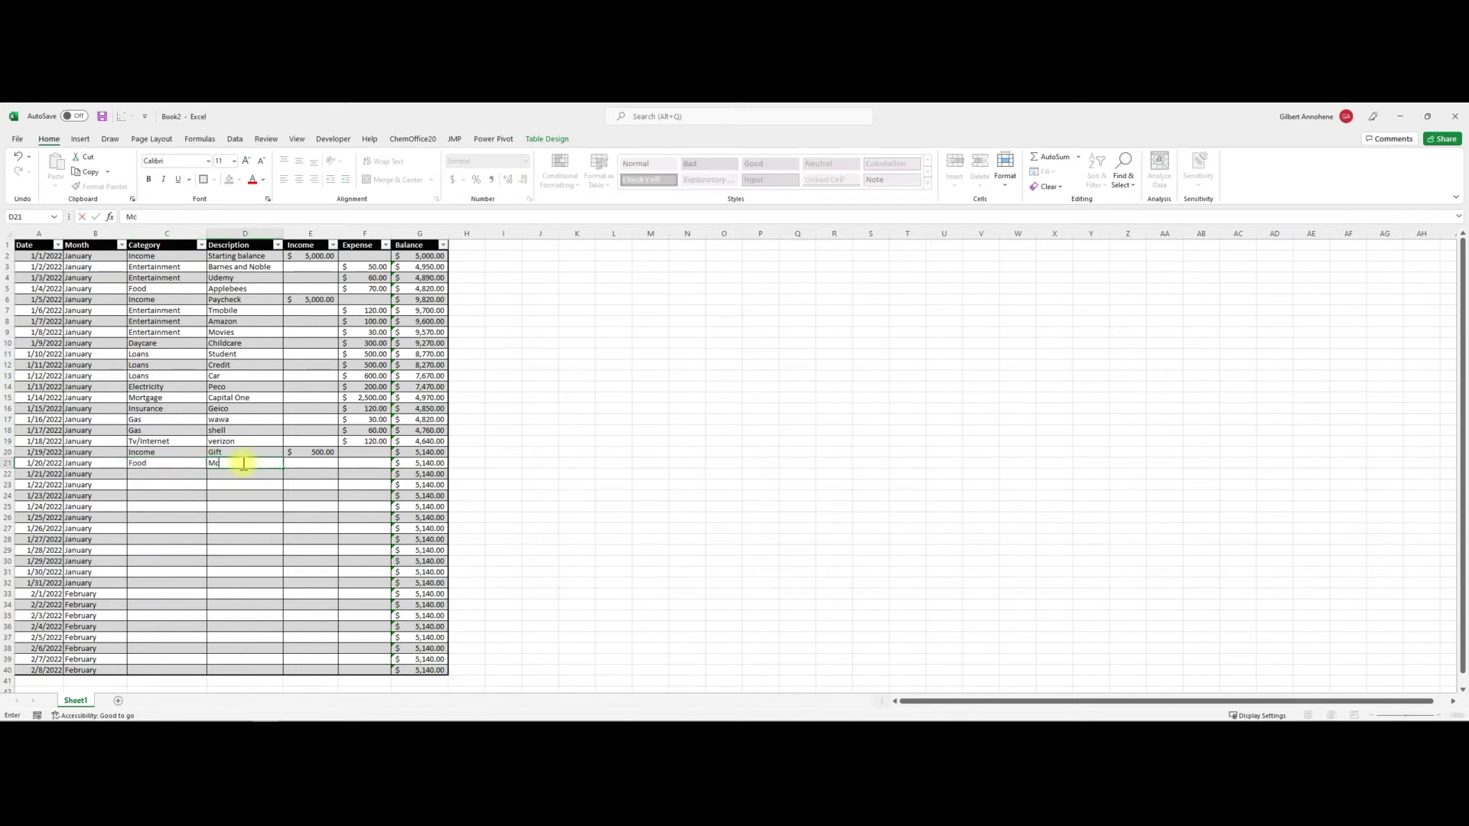
pyautogui.write('donalds')
pyautogui.press('BackSpace')
pyautogui.write('ds')
pyautogui.click(319, 463)
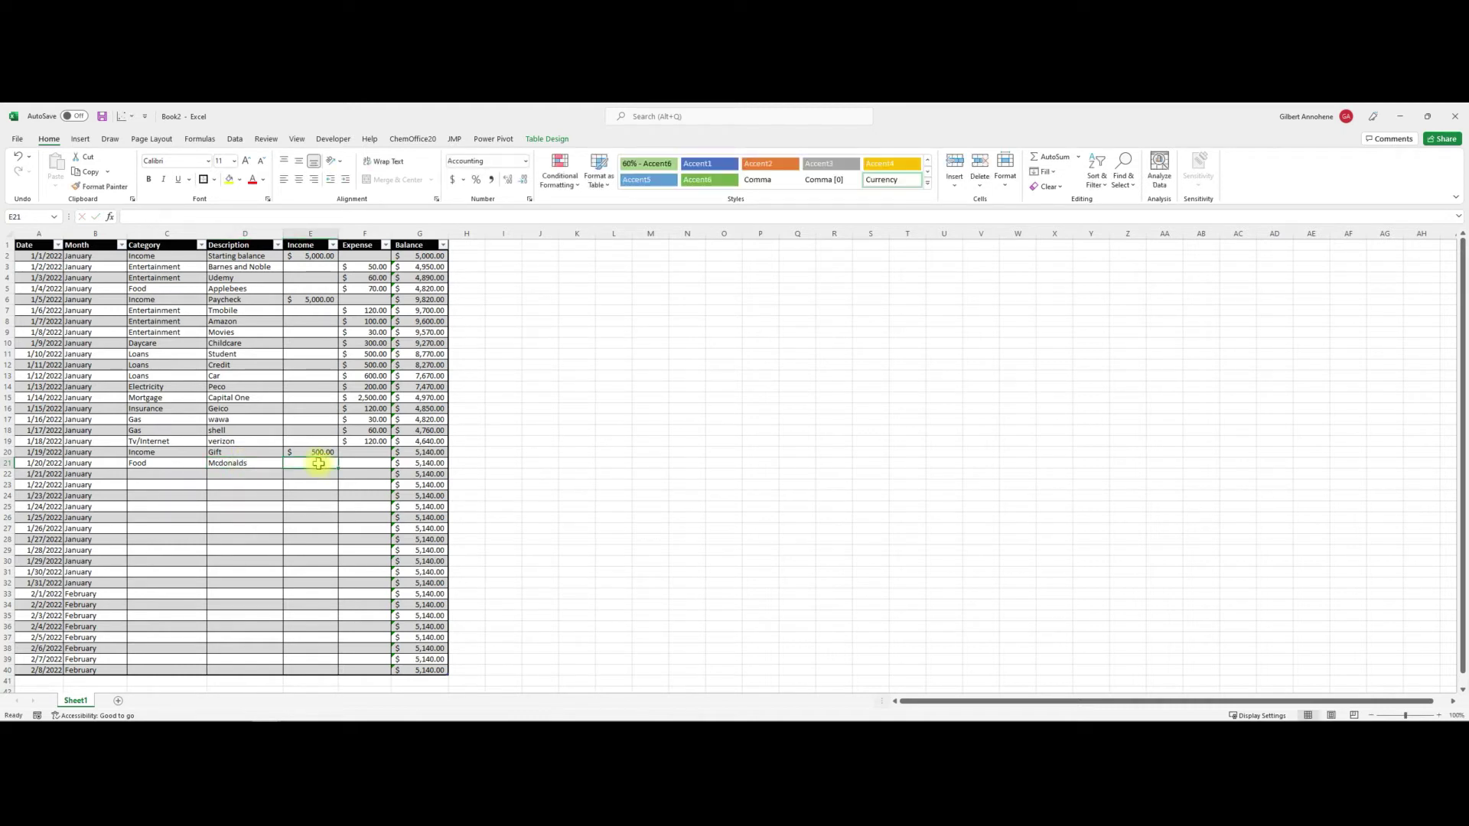
# - Enter an expense of 50 for the Mcdonalds entry in row 21
pyautogui.click(370, 463)
pyautogui.write('50')
pyautogui.click(576, 473)
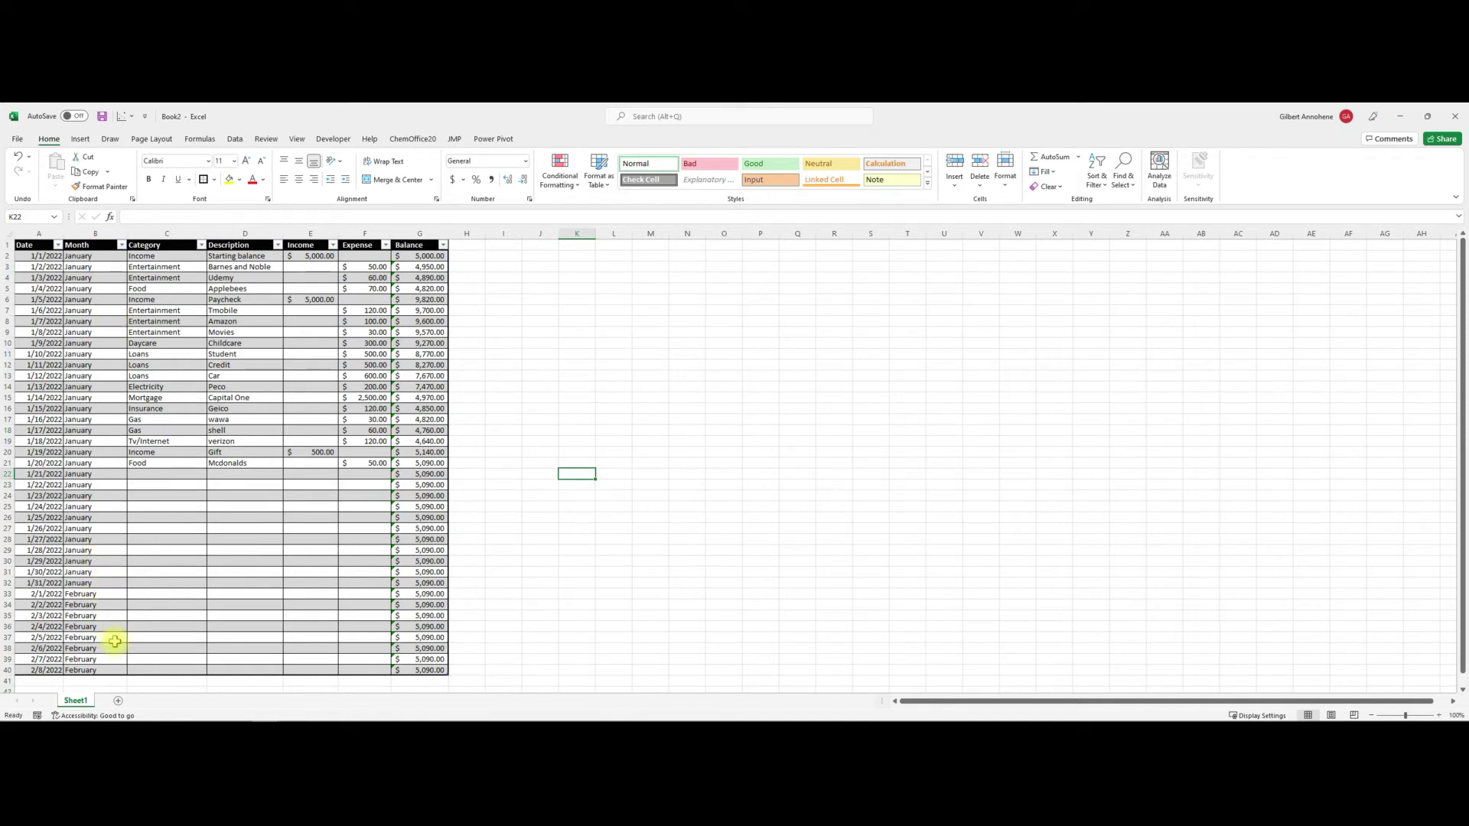
# - Start a summary beside the table with January in J2 and Income in I3, and widen column I
pyautogui.click(120, 245)
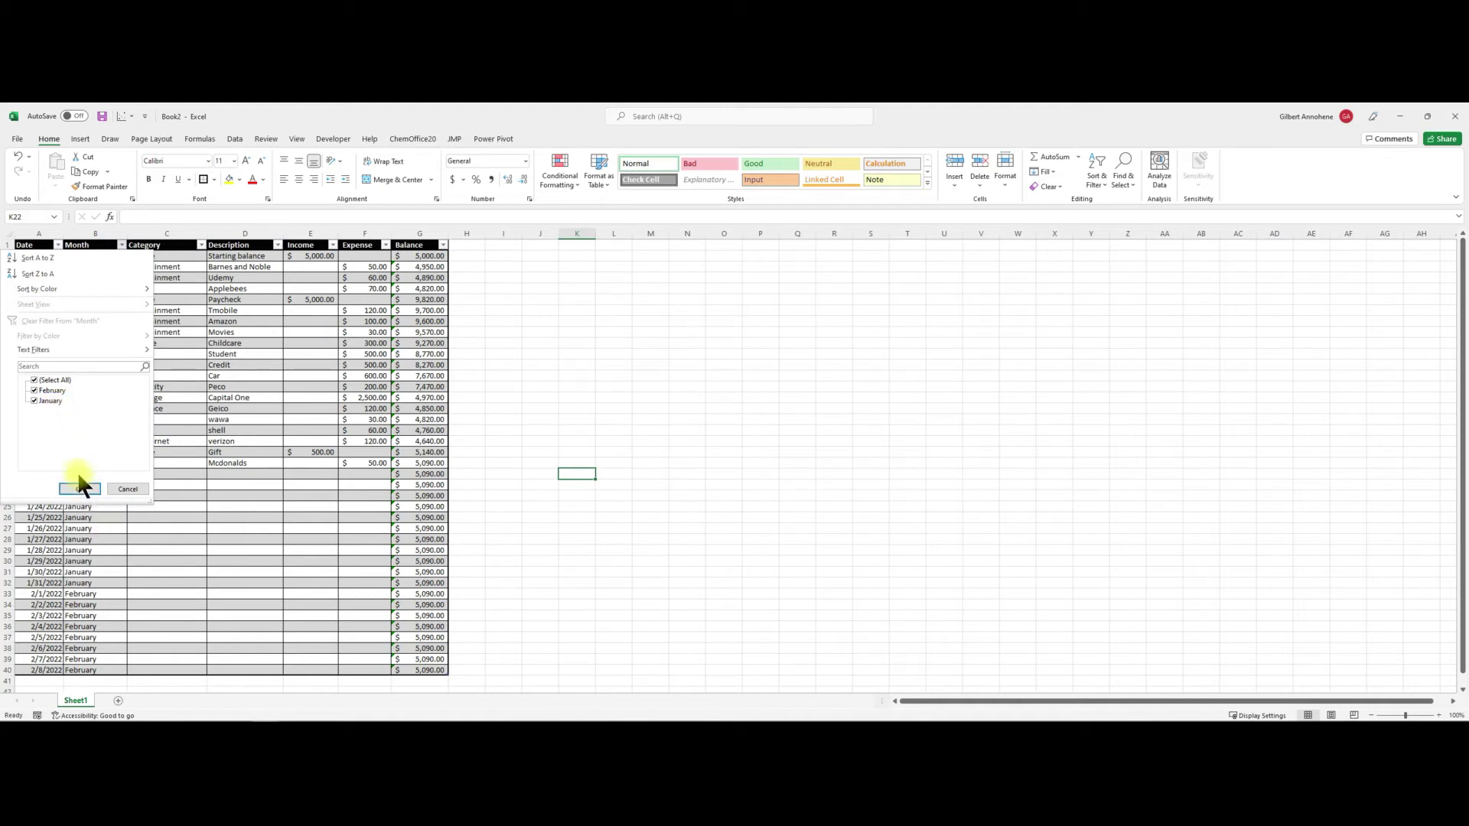
pyautogui.click(127, 489)
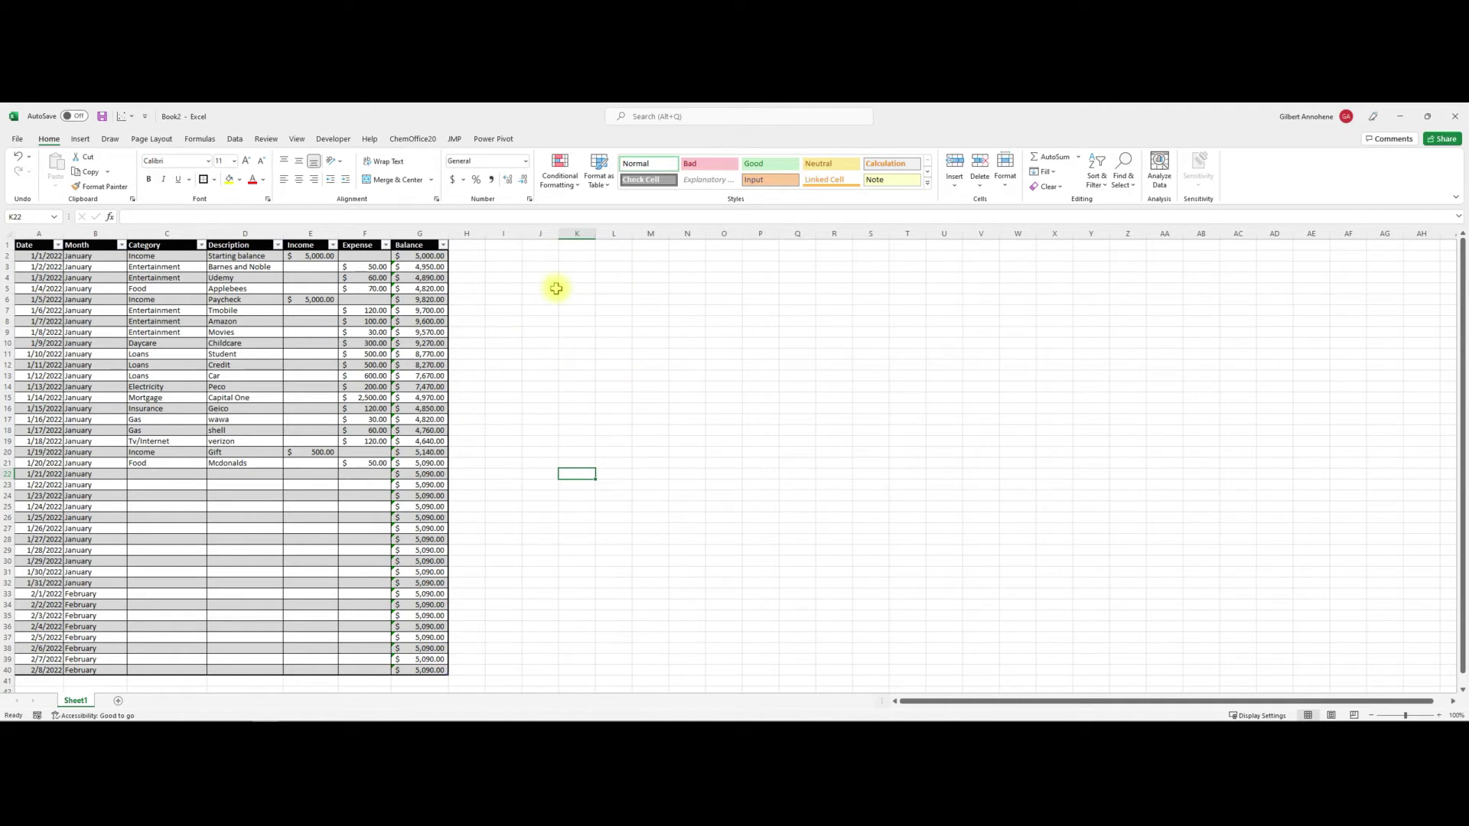
pyautogui.click(550, 257)
pyautogui.write('January')
pyautogui.click(508, 267)
pyautogui.write('I')
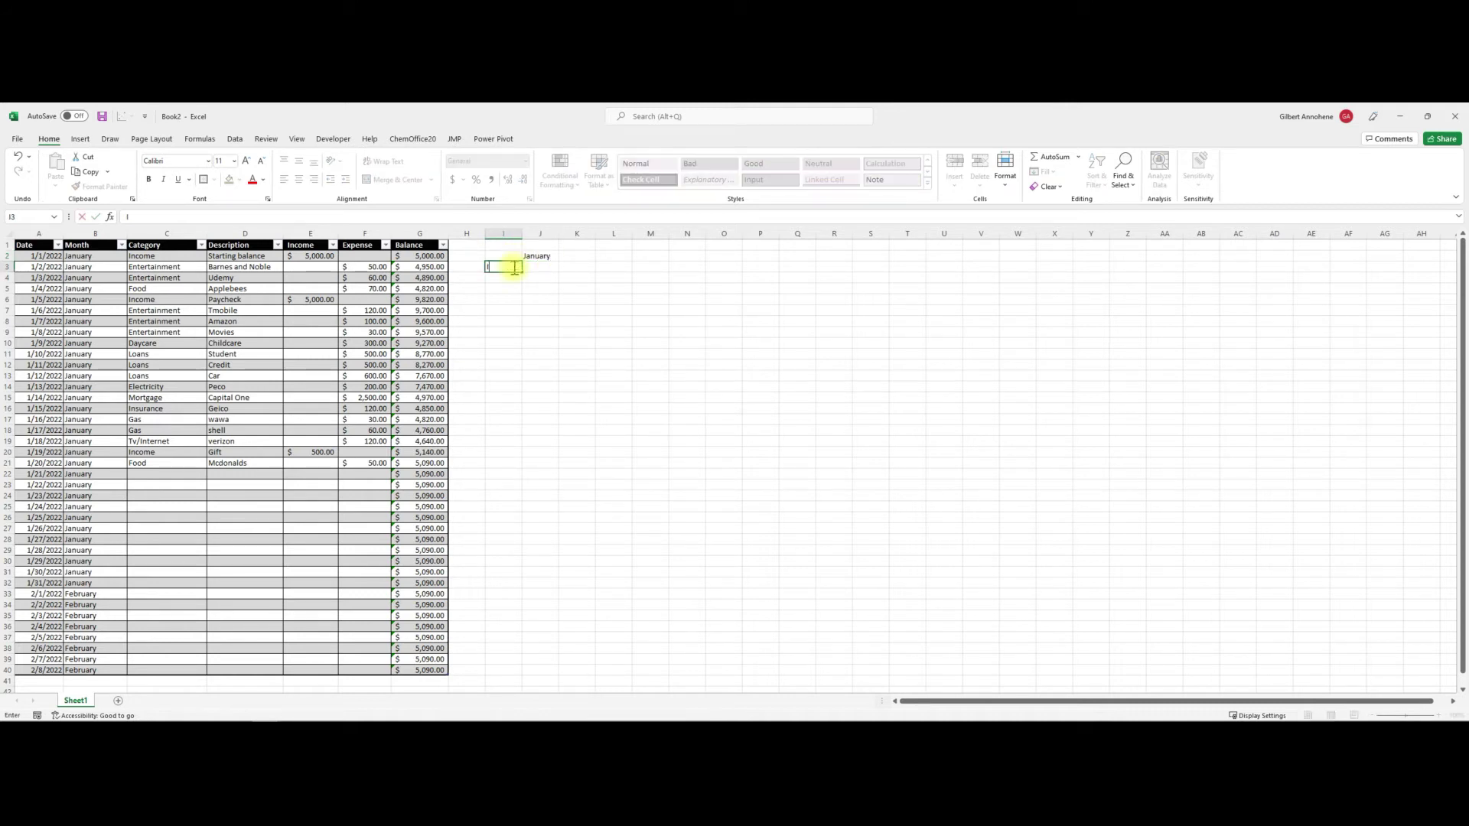
pyautogui.write('ncome')
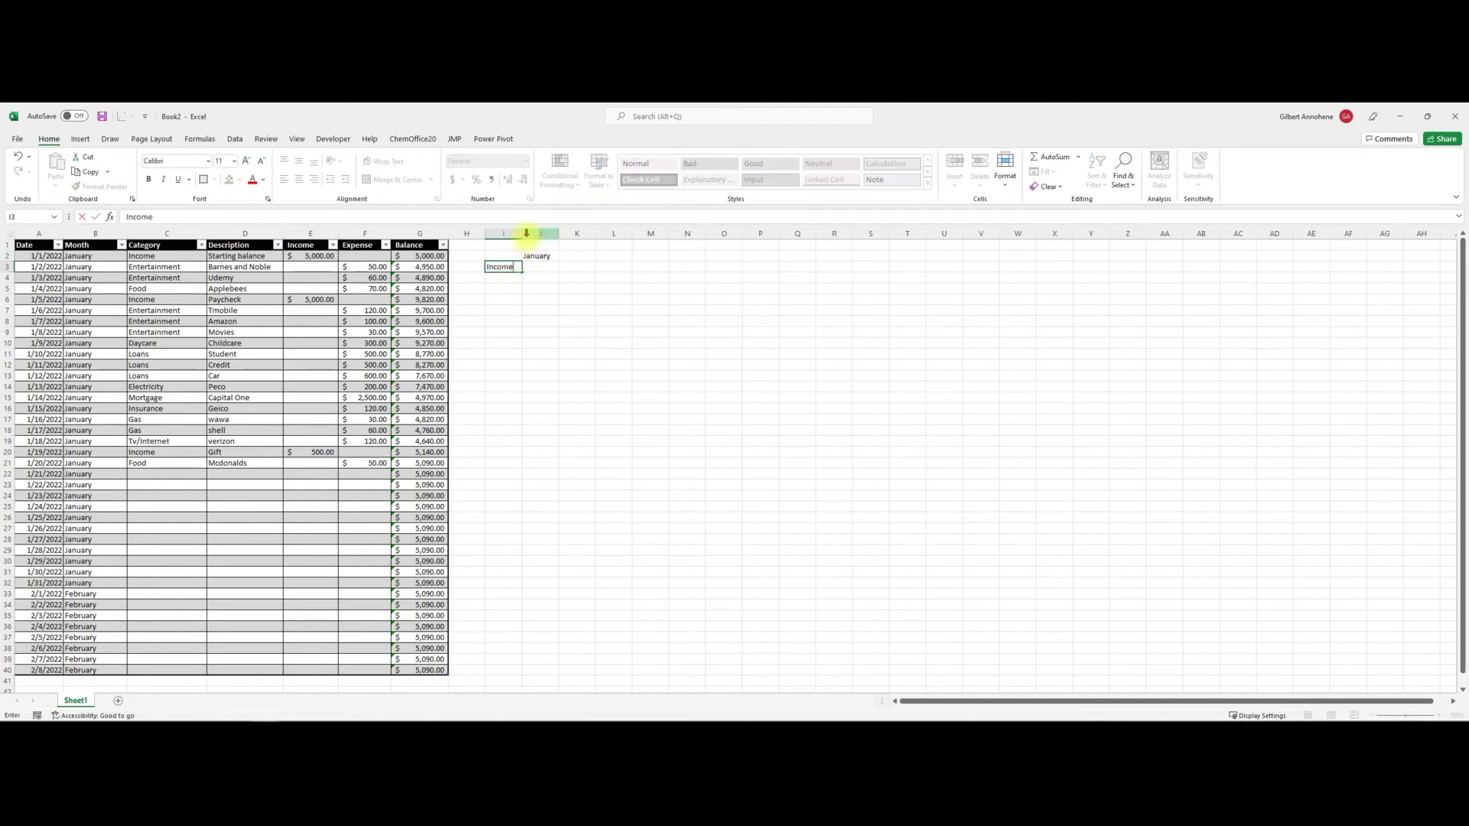
pyautogui.click(523, 234)
pyautogui.moveTo(525, 235); pyautogui.dragTo(543, 236)
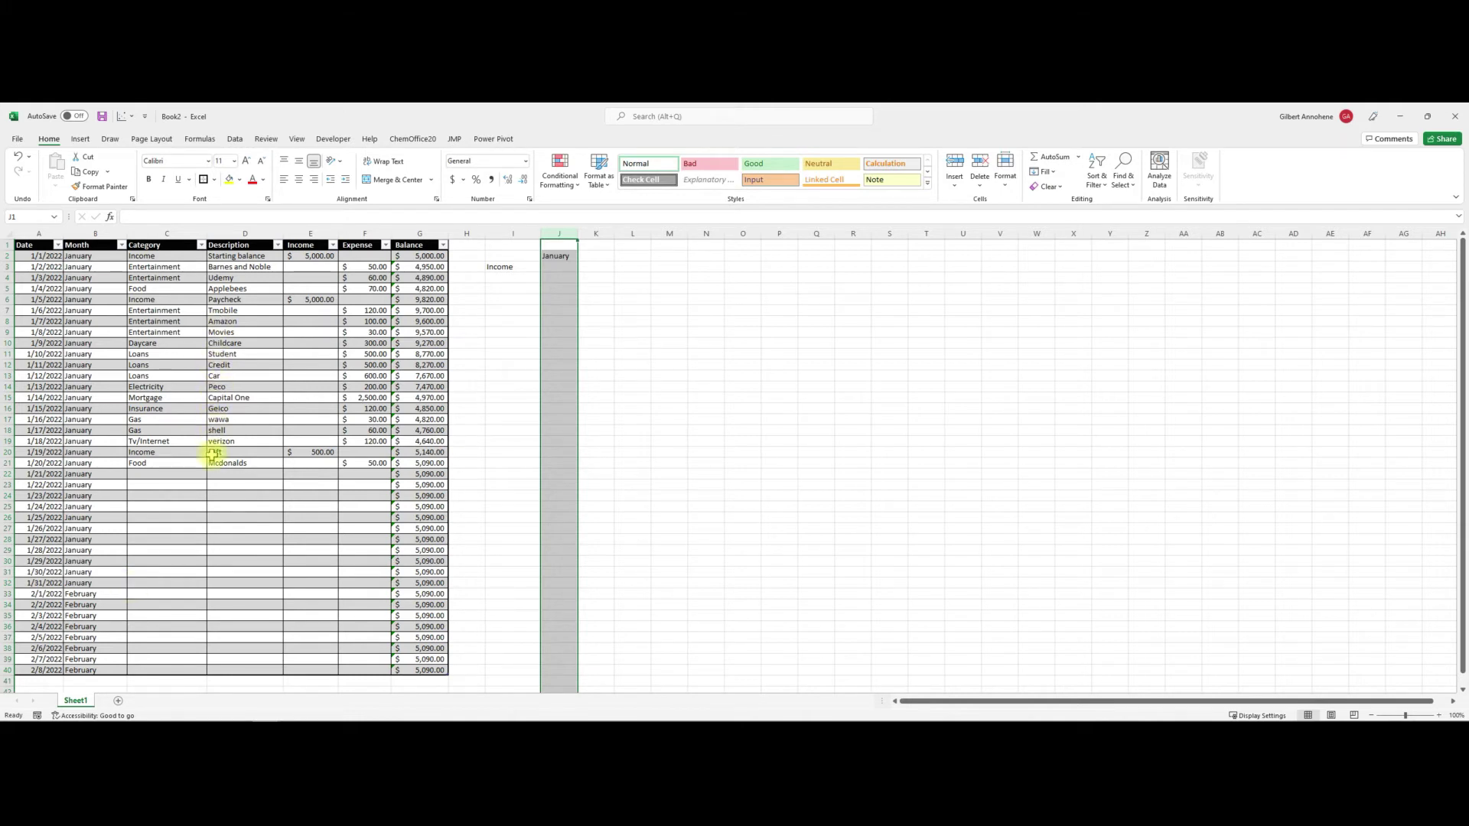
# - Continue the summary's category list with Entertainment, Daycare, Food and Loads in I4:I7
pyautogui.click(200, 245)
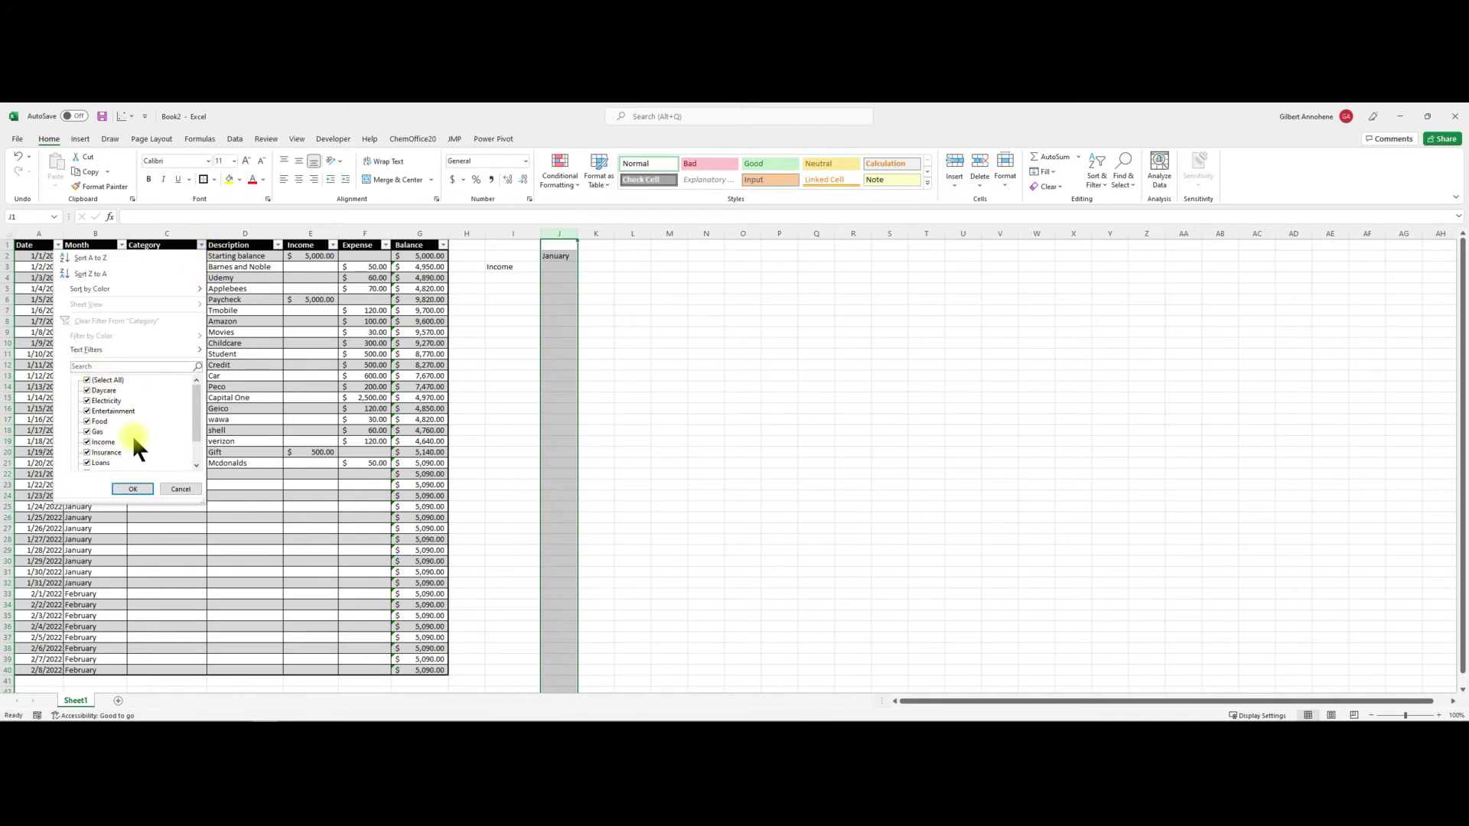
pyautogui.click(173, 488)
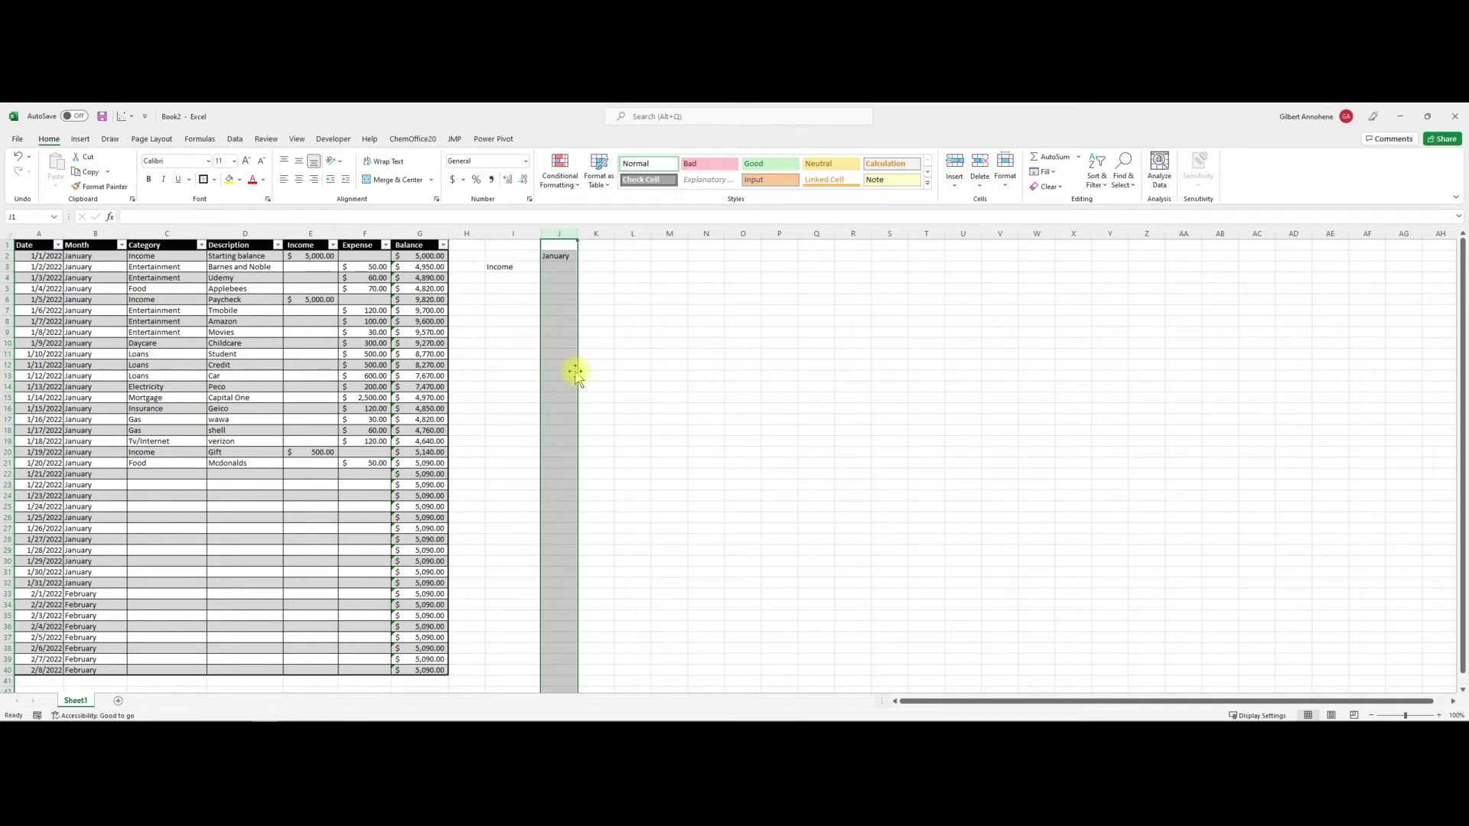
pyautogui.click(513, 277)
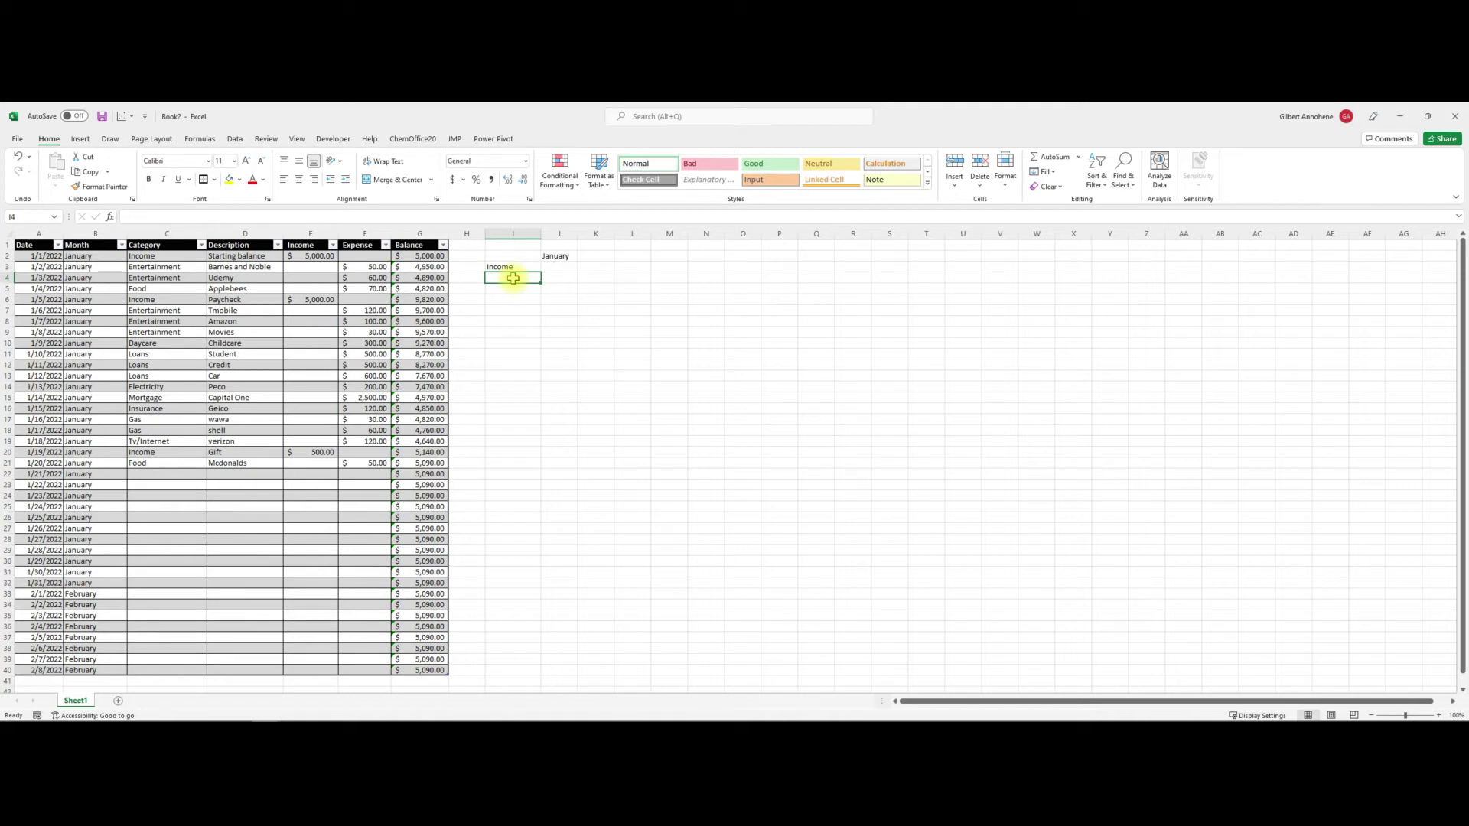
pyautogui.write('Entertainment')
pyautogui.press('Return')
pyautogui.write('Daycare')
pyautogui.press('Return')
pyautogui.write('Food')
pyautogui.press('Return')
pyautogui.write('Loads')
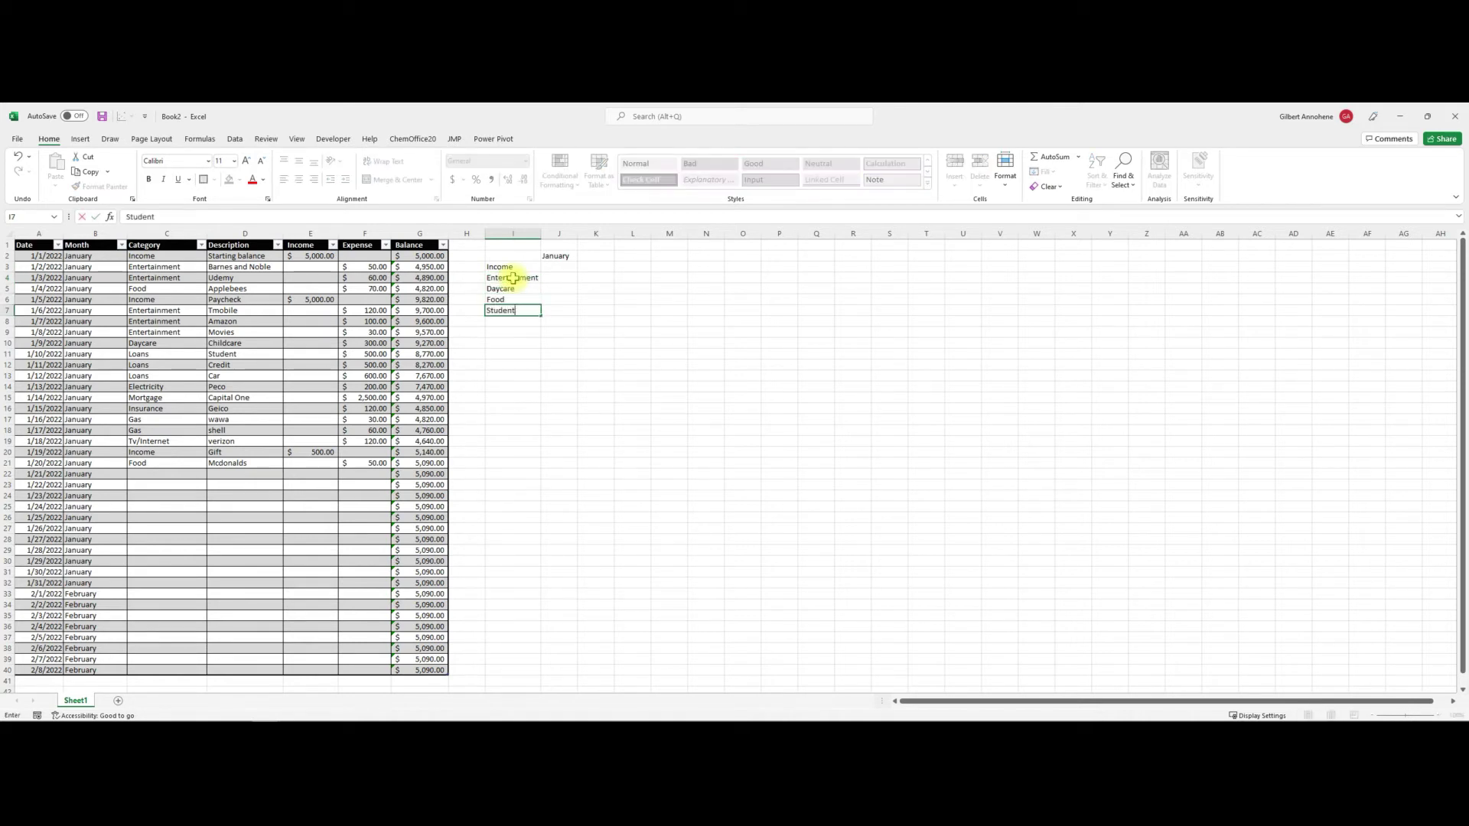
# - Add Electricity, Gas and Mortgage to the category list in I8:I10, and widen column J
pyautogui.press('Return')
pyautogui.write('Electricity')
pyautogui.press('Return')
pyautogui.write('Gas')
pyautogui.press('Return')
pyautogui.write('Mortgage')
pyautogui.click(566, 387)
pyautogui.moveTo(577, 233); pyautogui.dragTo(590, 233)
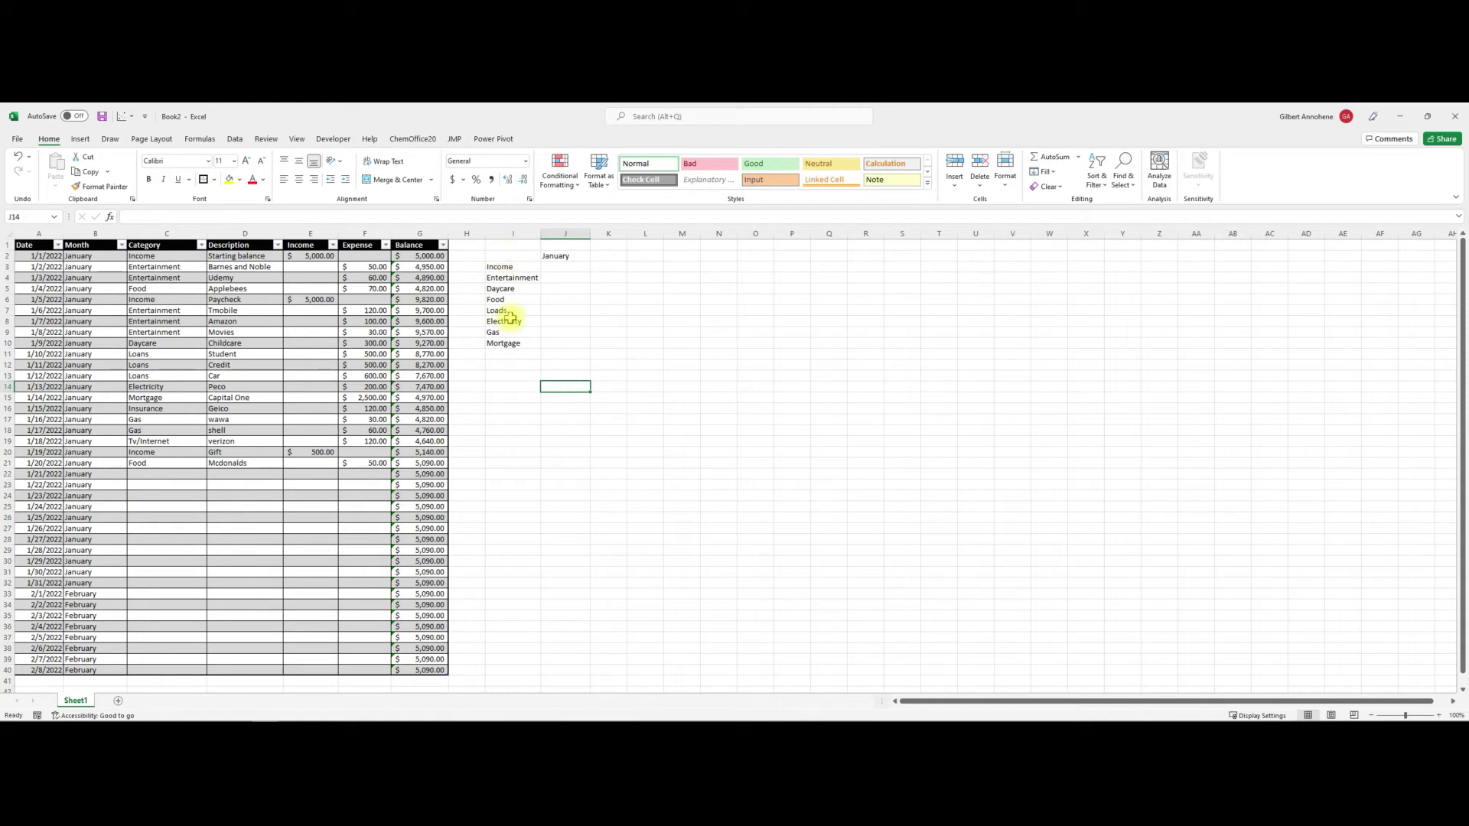
# - Begin an IF formula in J3 that tests whether E2 is not blank, using E2<>"" as the logical test
pyautogui.click(557, 270)
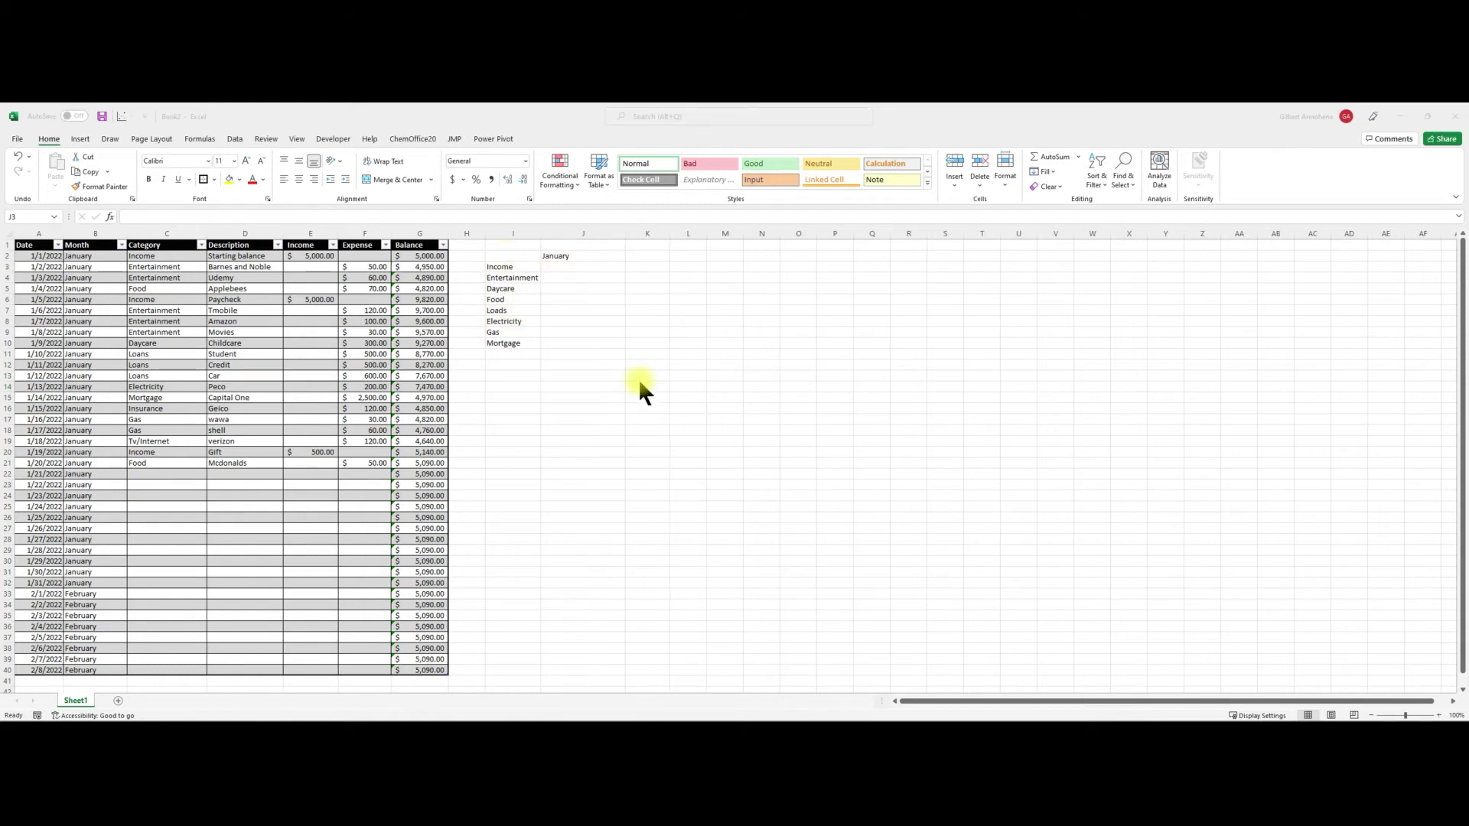
pyautogui.click(564, 267)
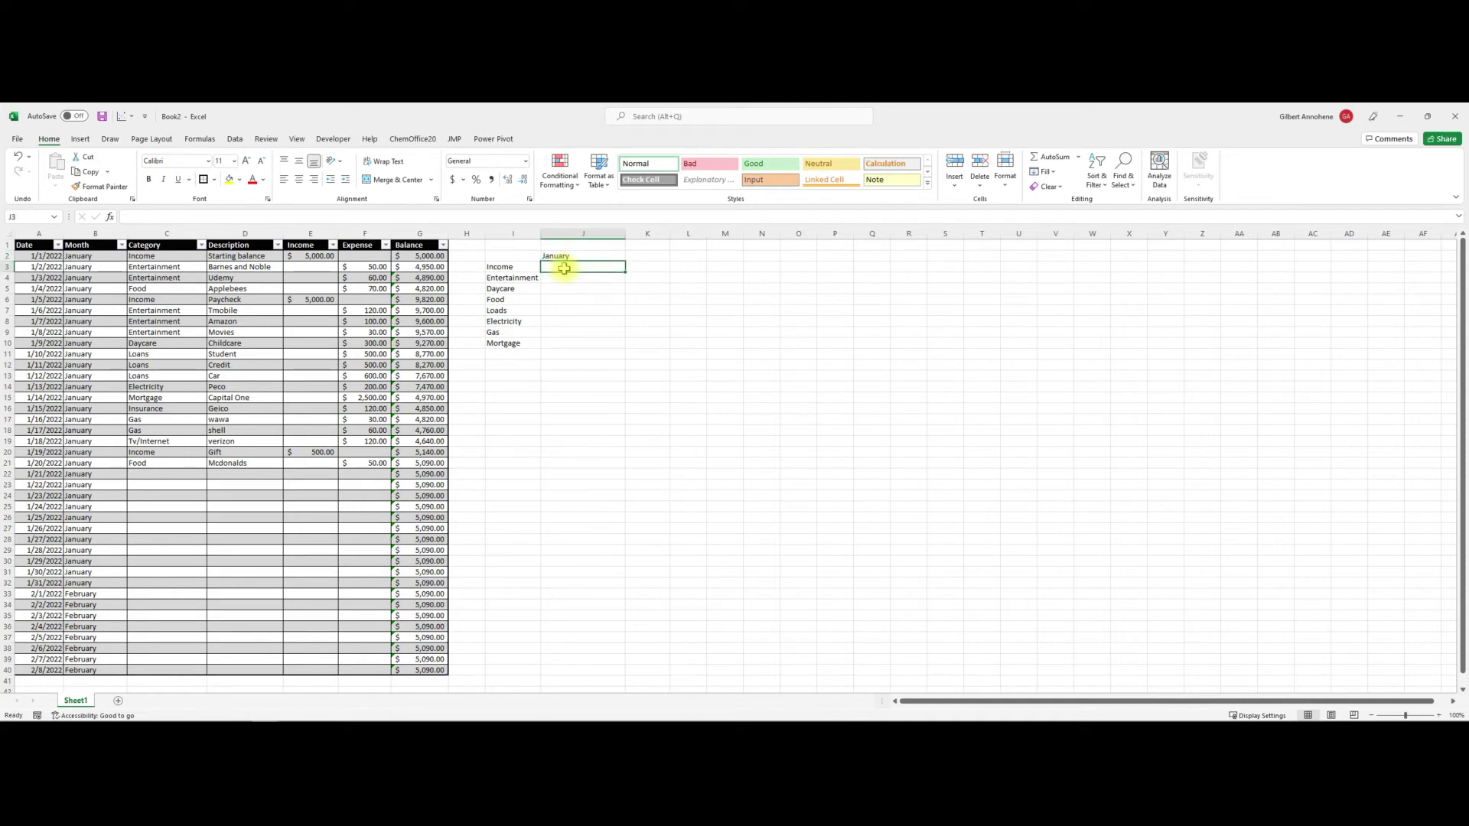
pyautogui.write('=')
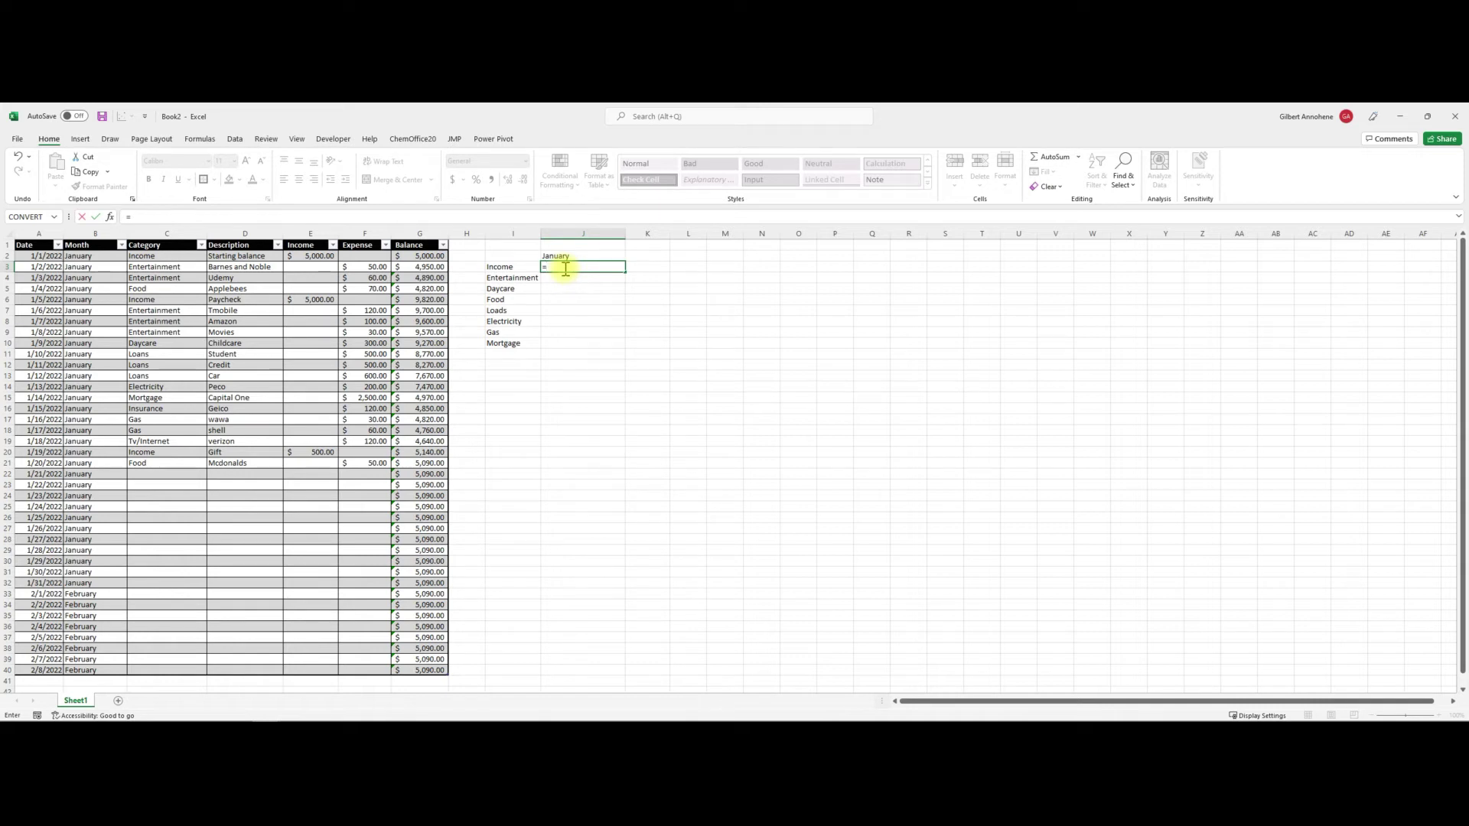
pyautogui.write('if')
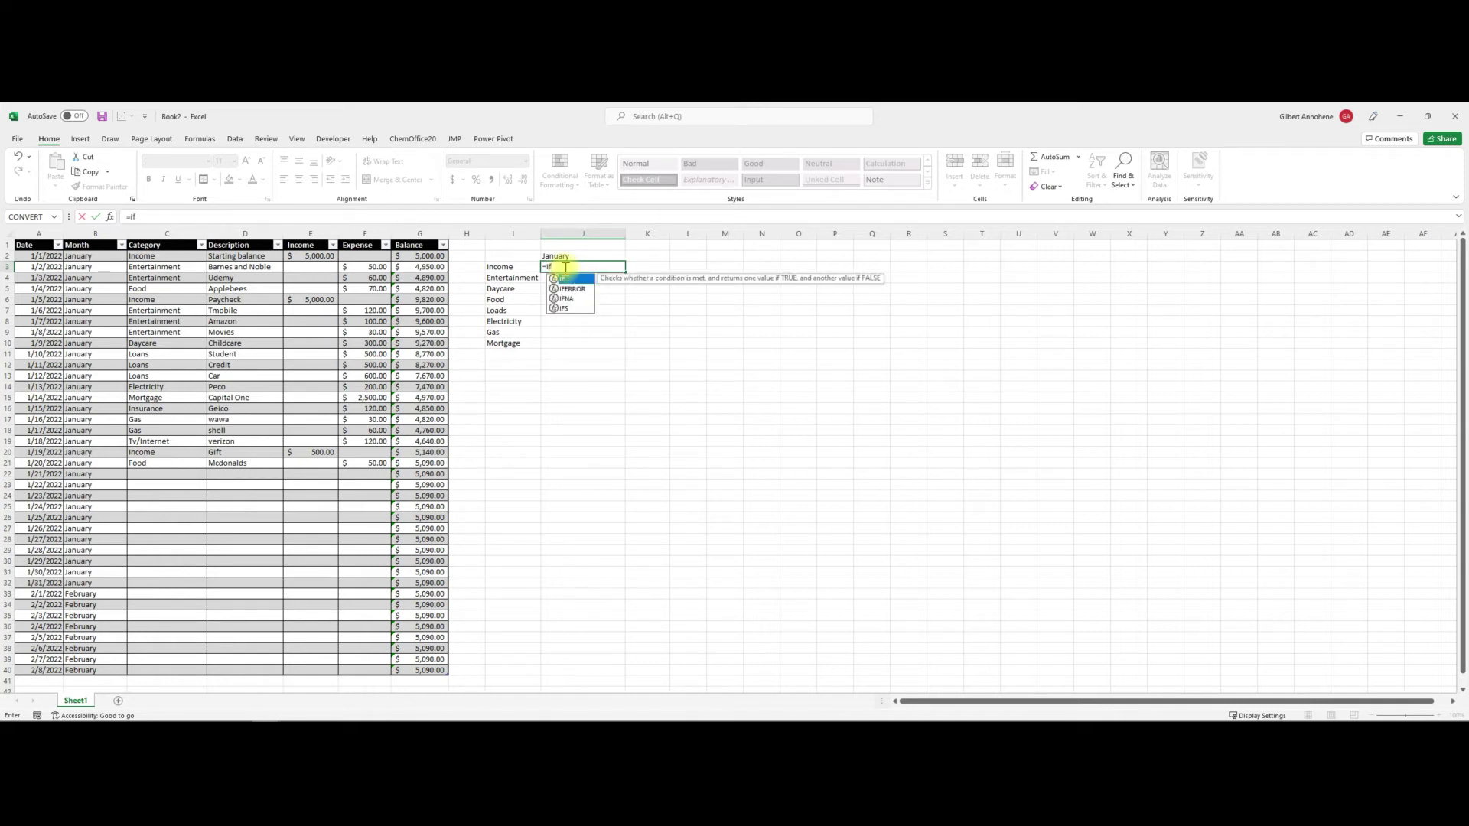
pyautogui.write('(')
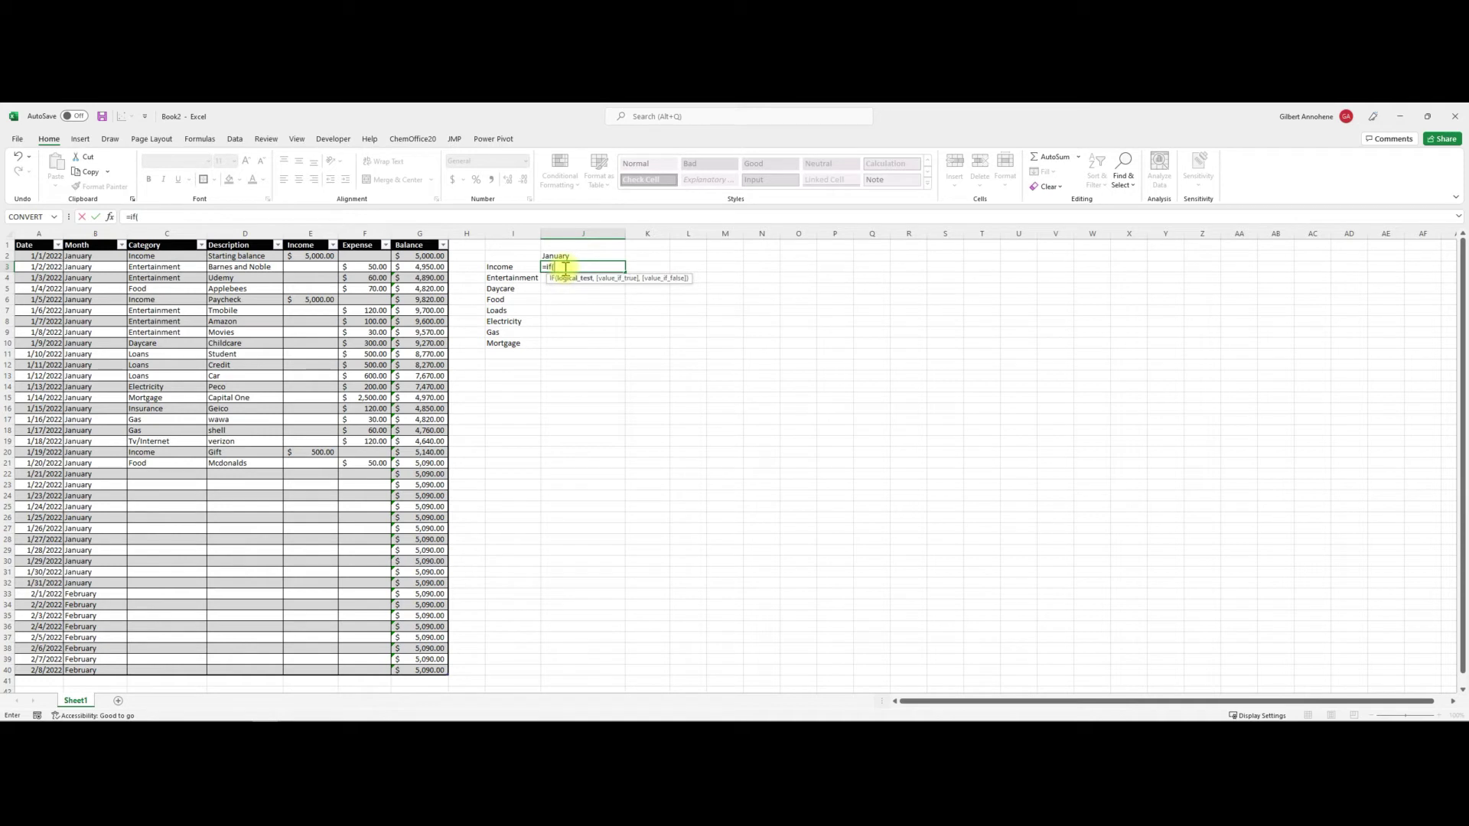
pyautogui.click(306, 255)
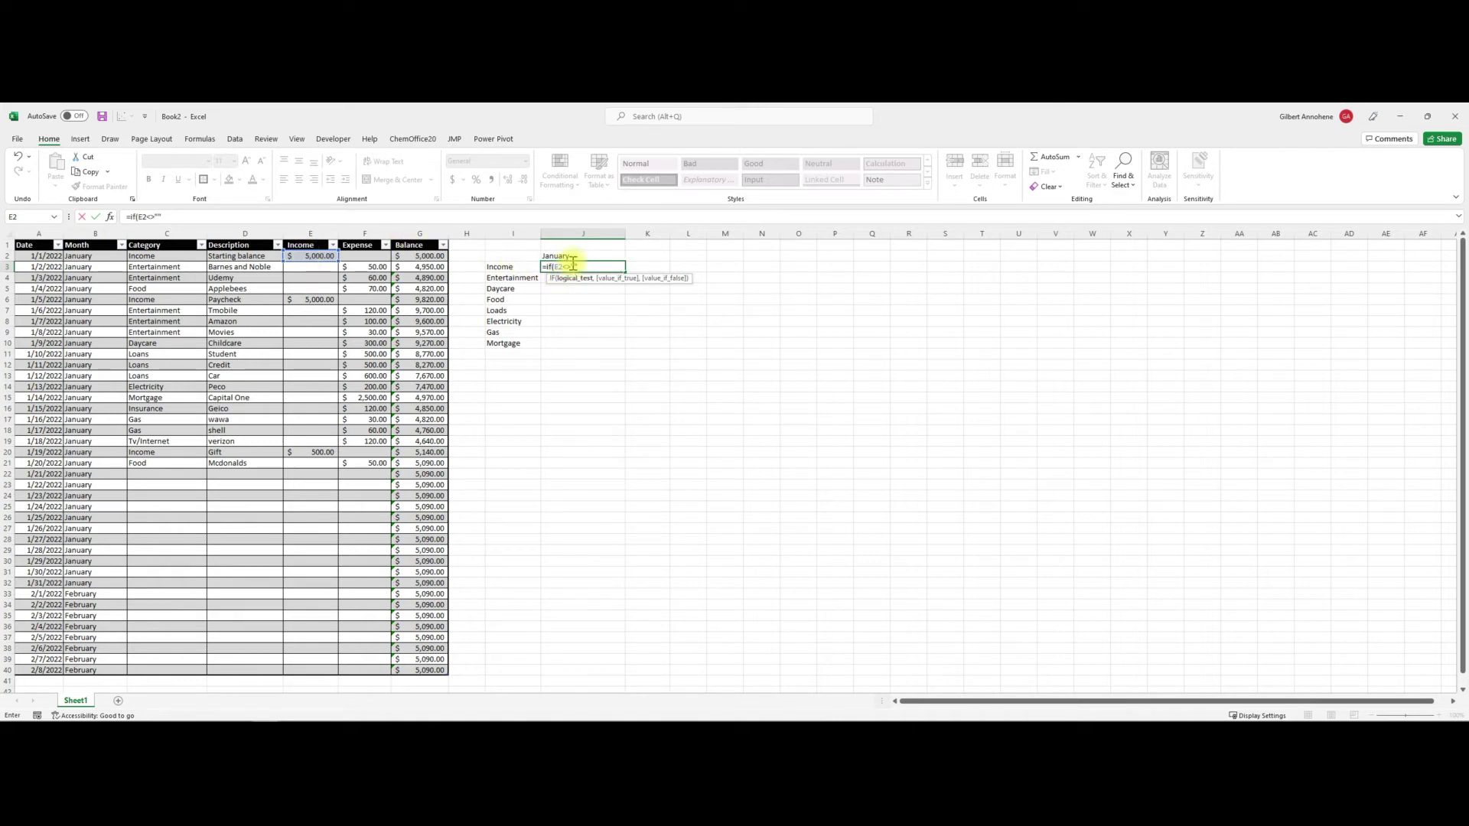
pyautogui.write(',')
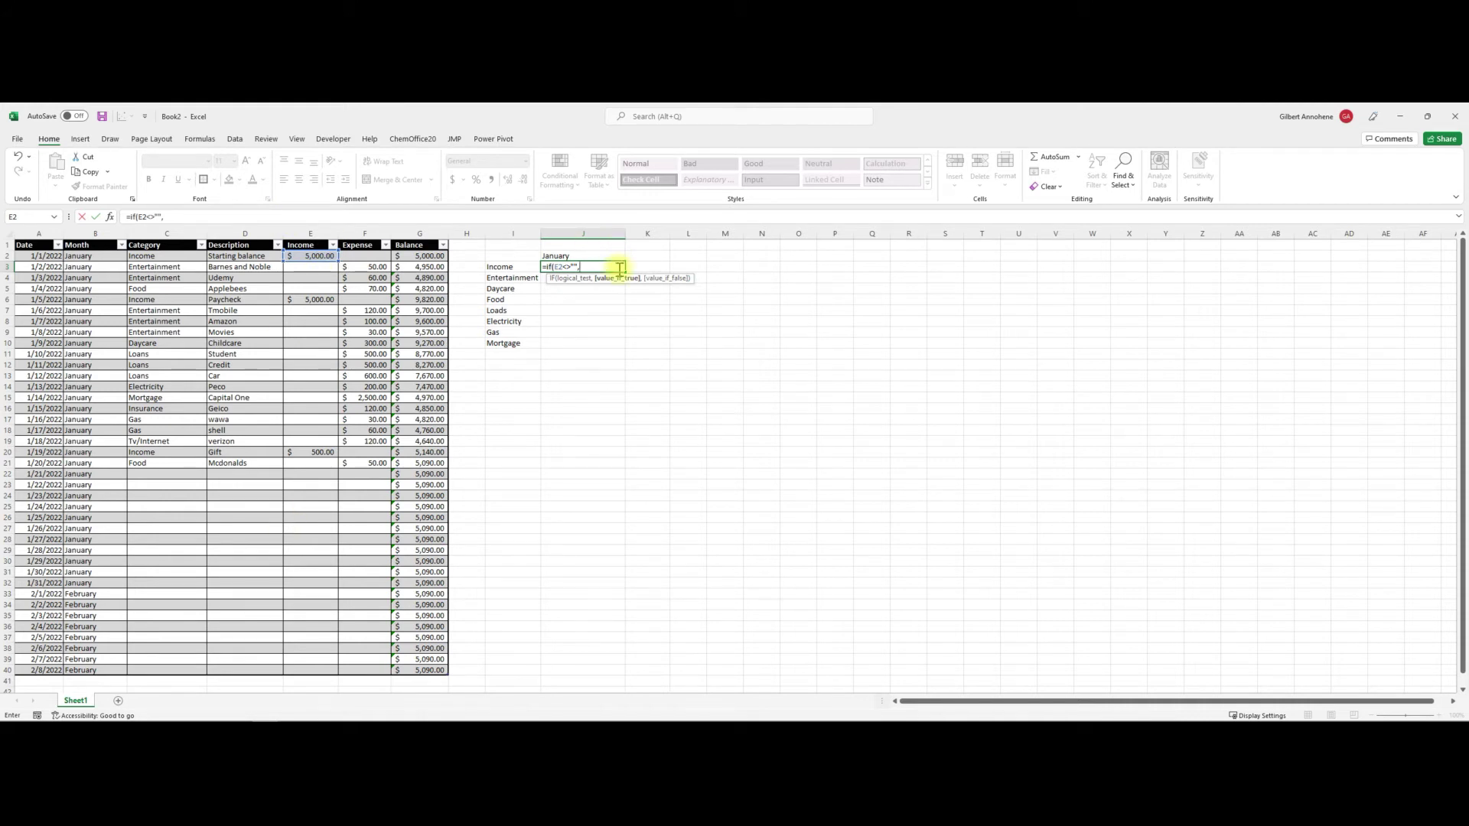
# - Add SUMIFS(E:E,B:B,J2,C:C,I3) as the IF formula's value if true, totalling income by month and category
pyautogui.write('SUM')
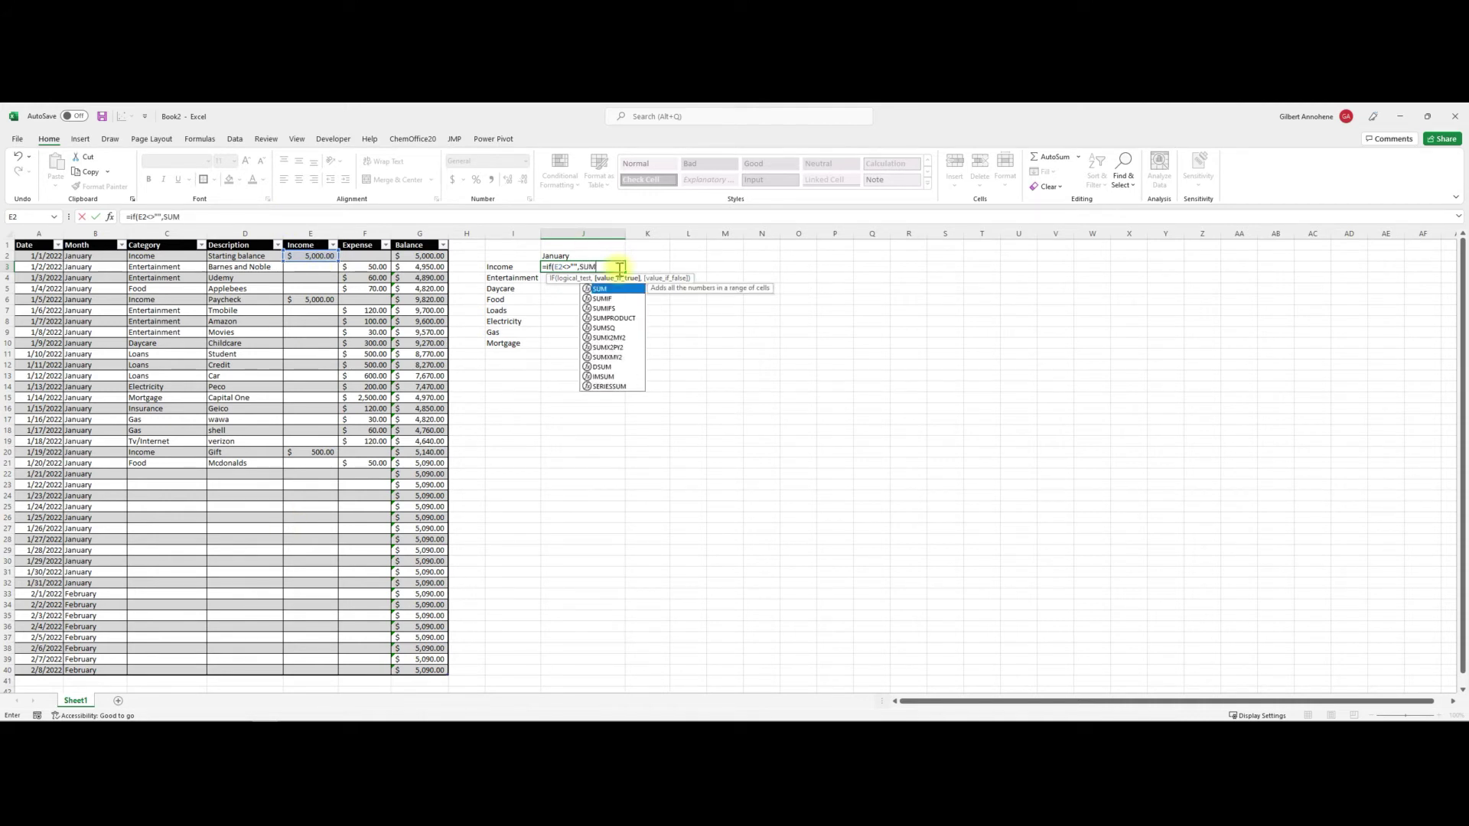
pyautogui.write('IFS')
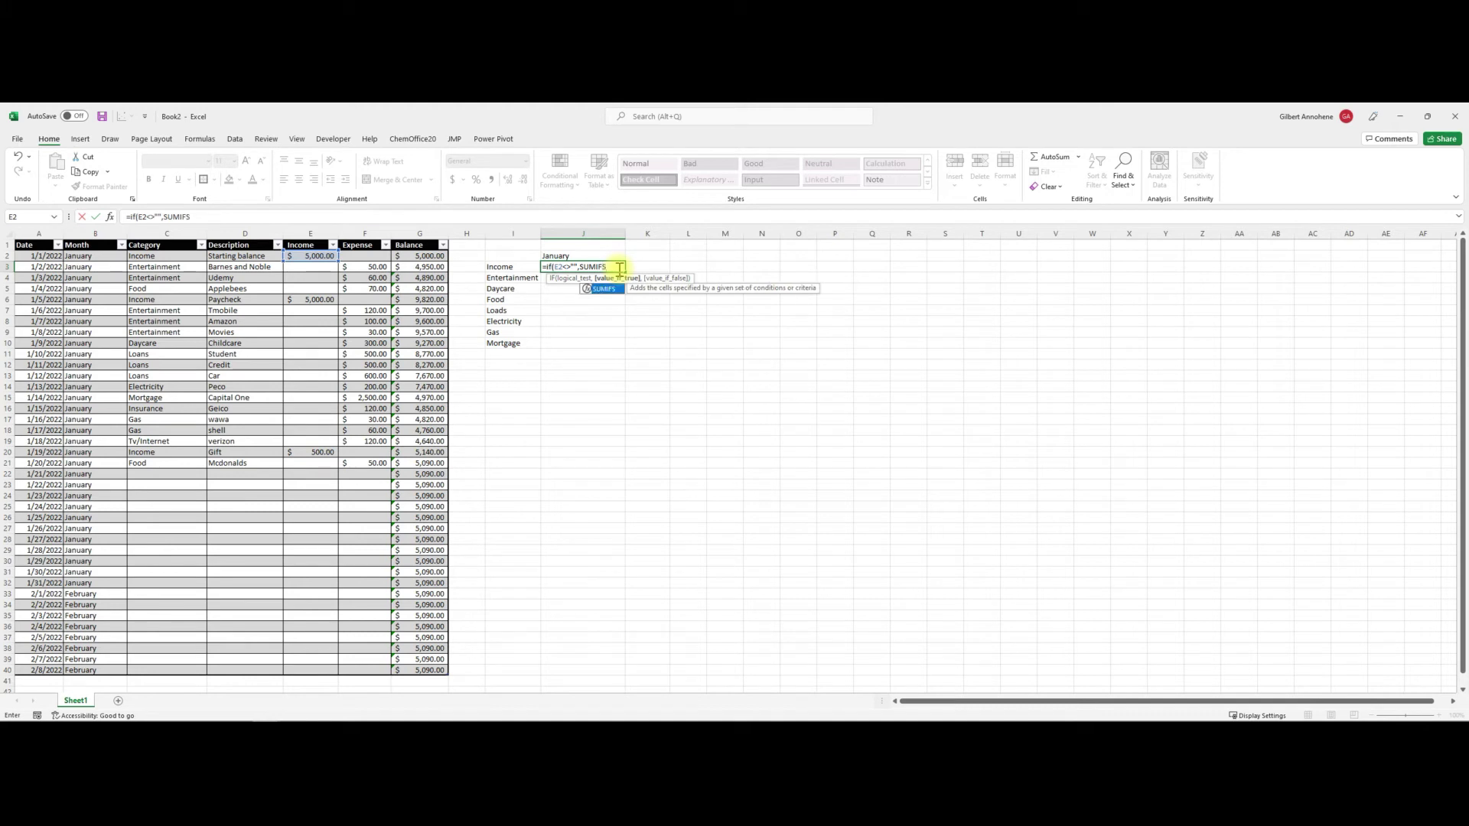
pyautogui.write('(')
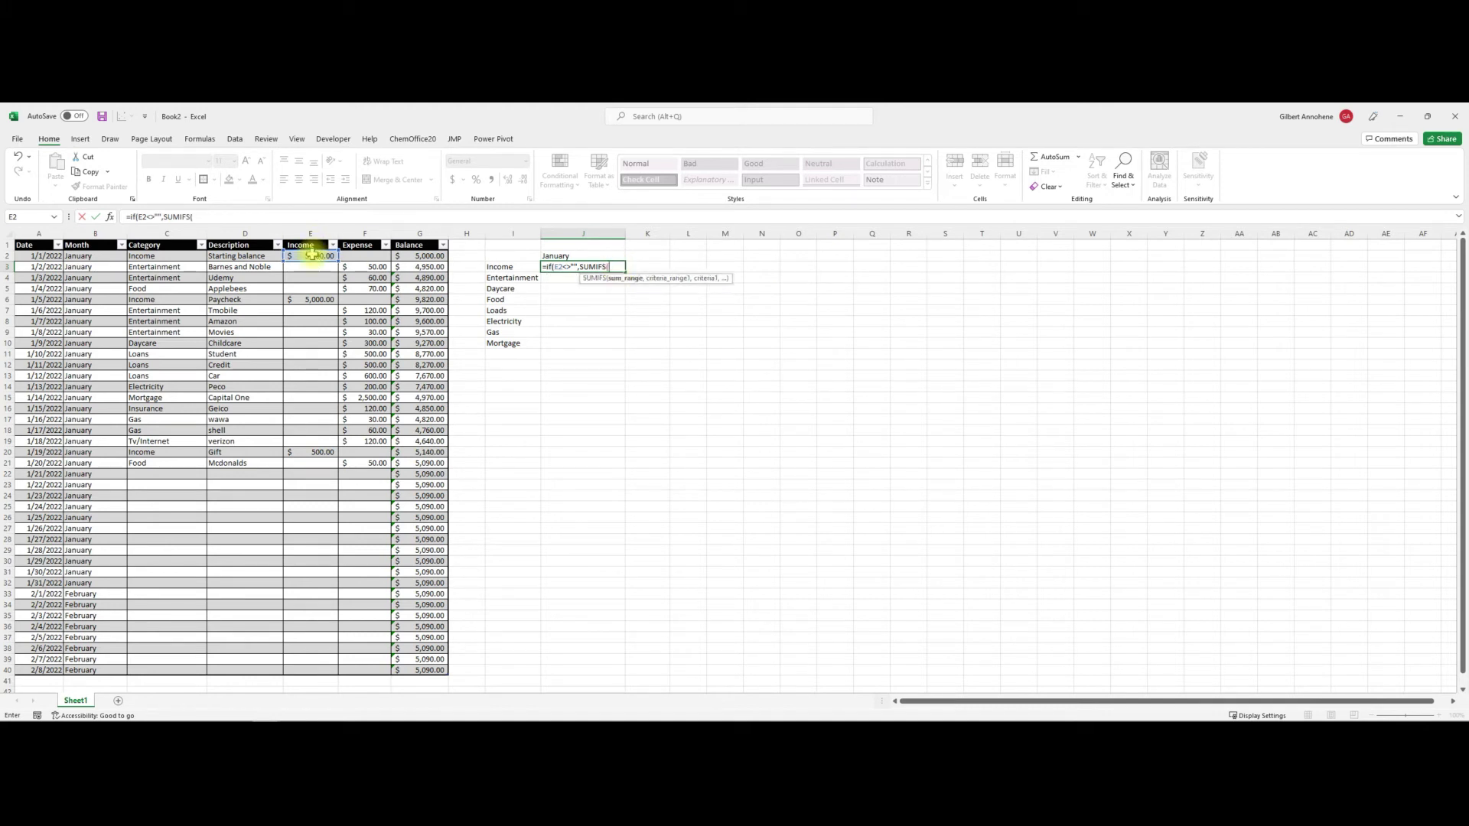
pyautogui.click(312, 230)
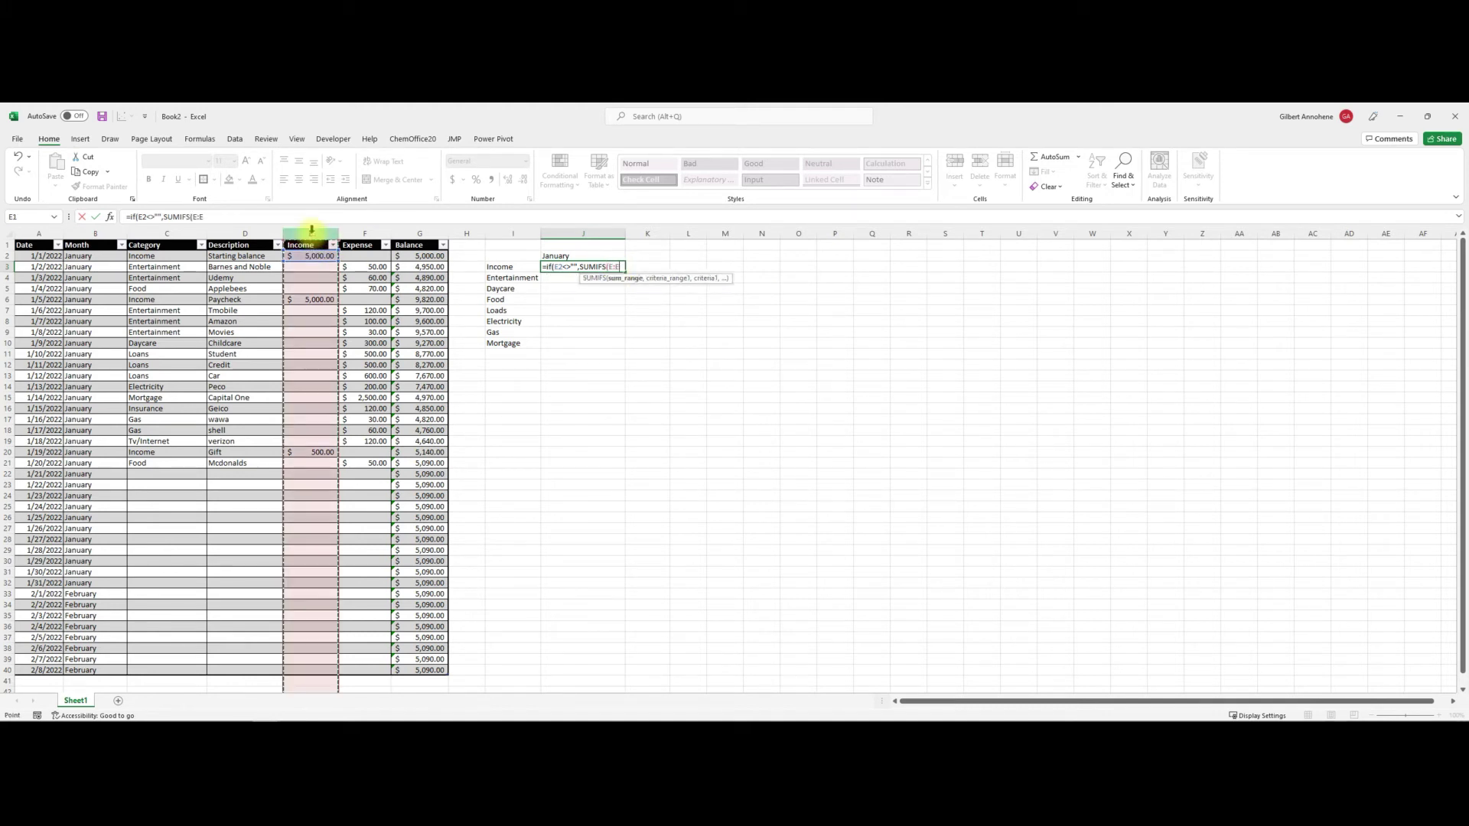
pyautogui.write(',B:B')
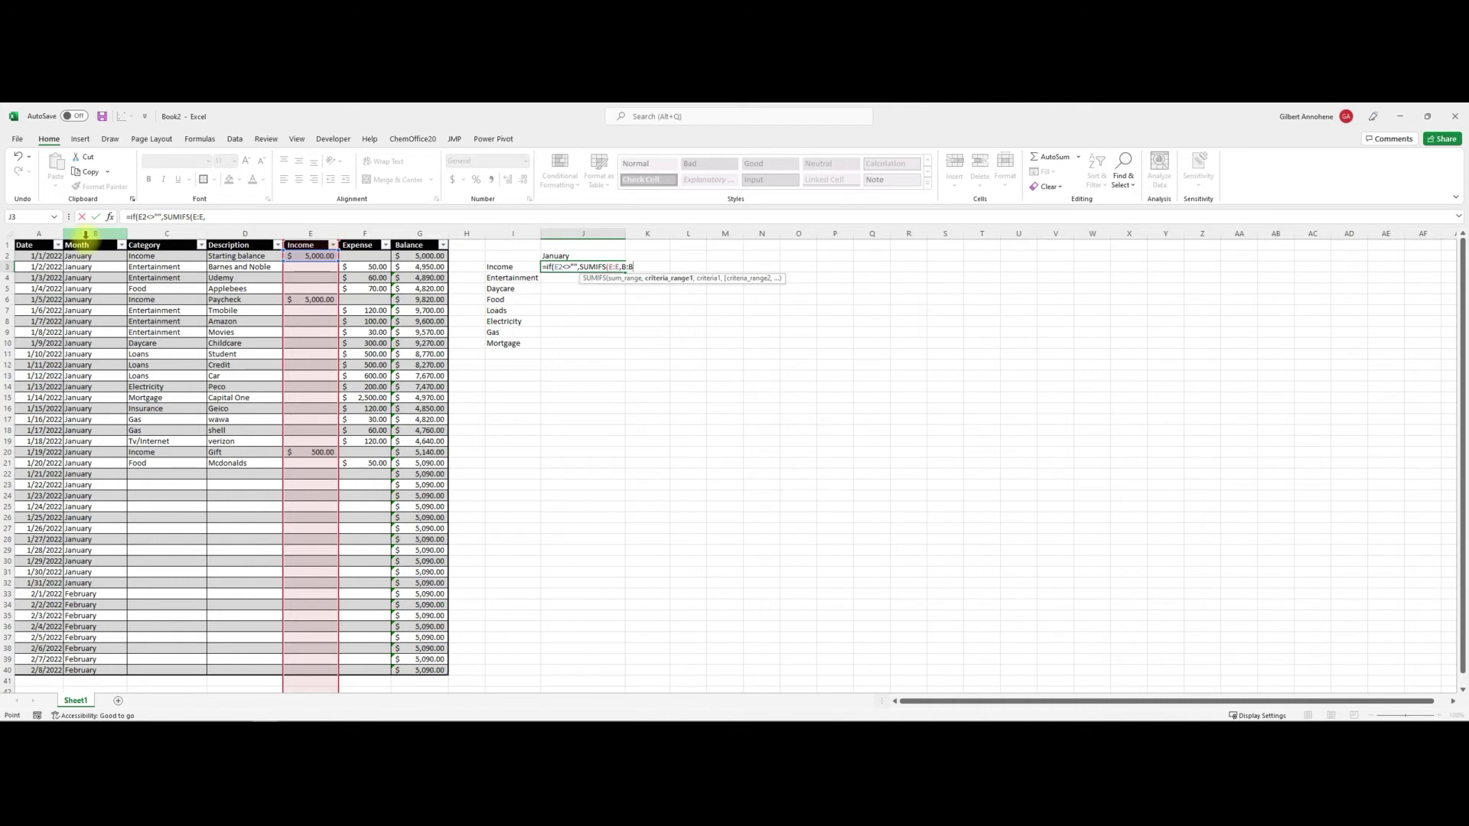
pyautogui.write(',')
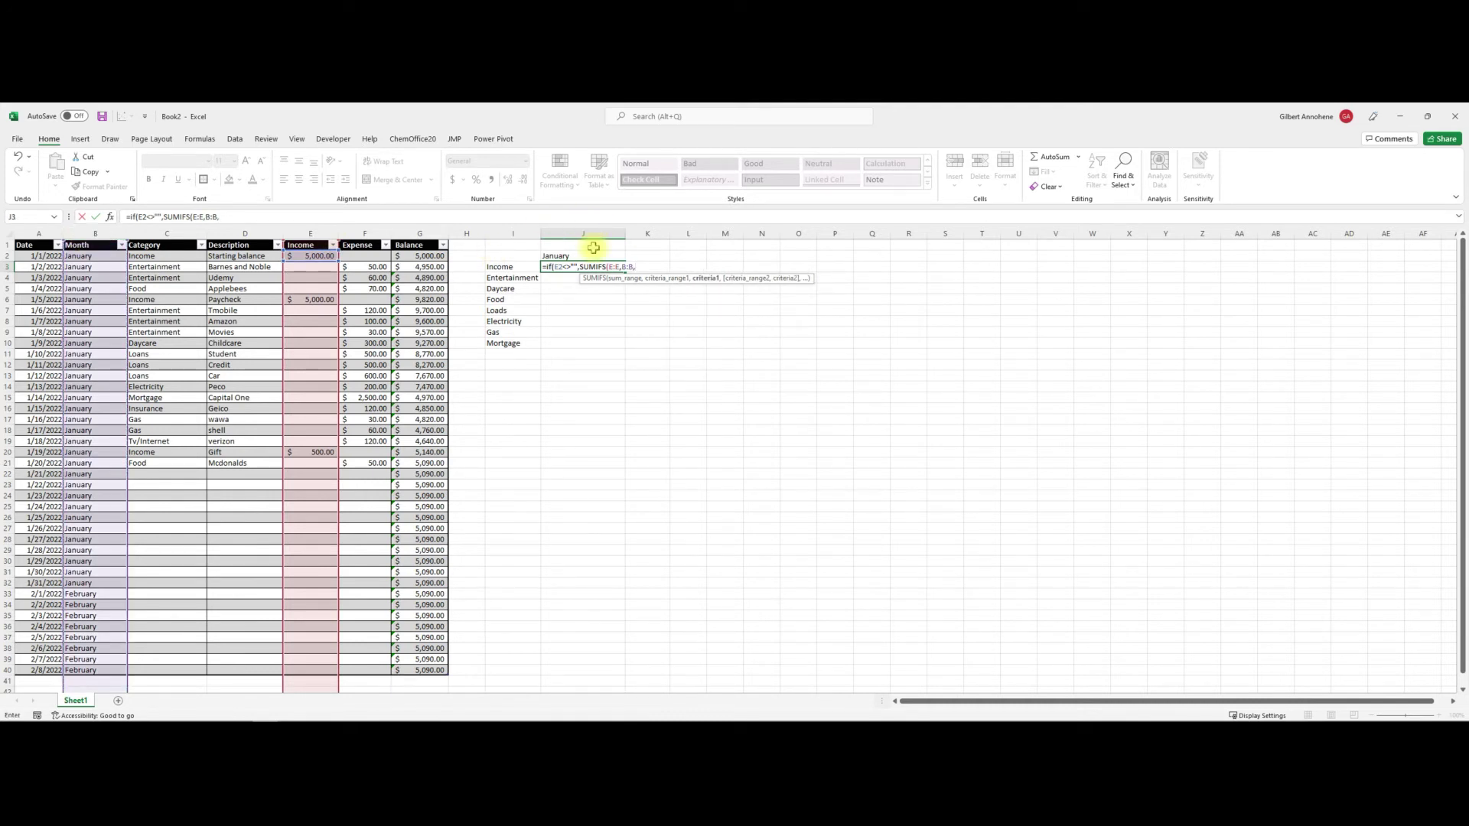
pyautogui.click(570, 255)
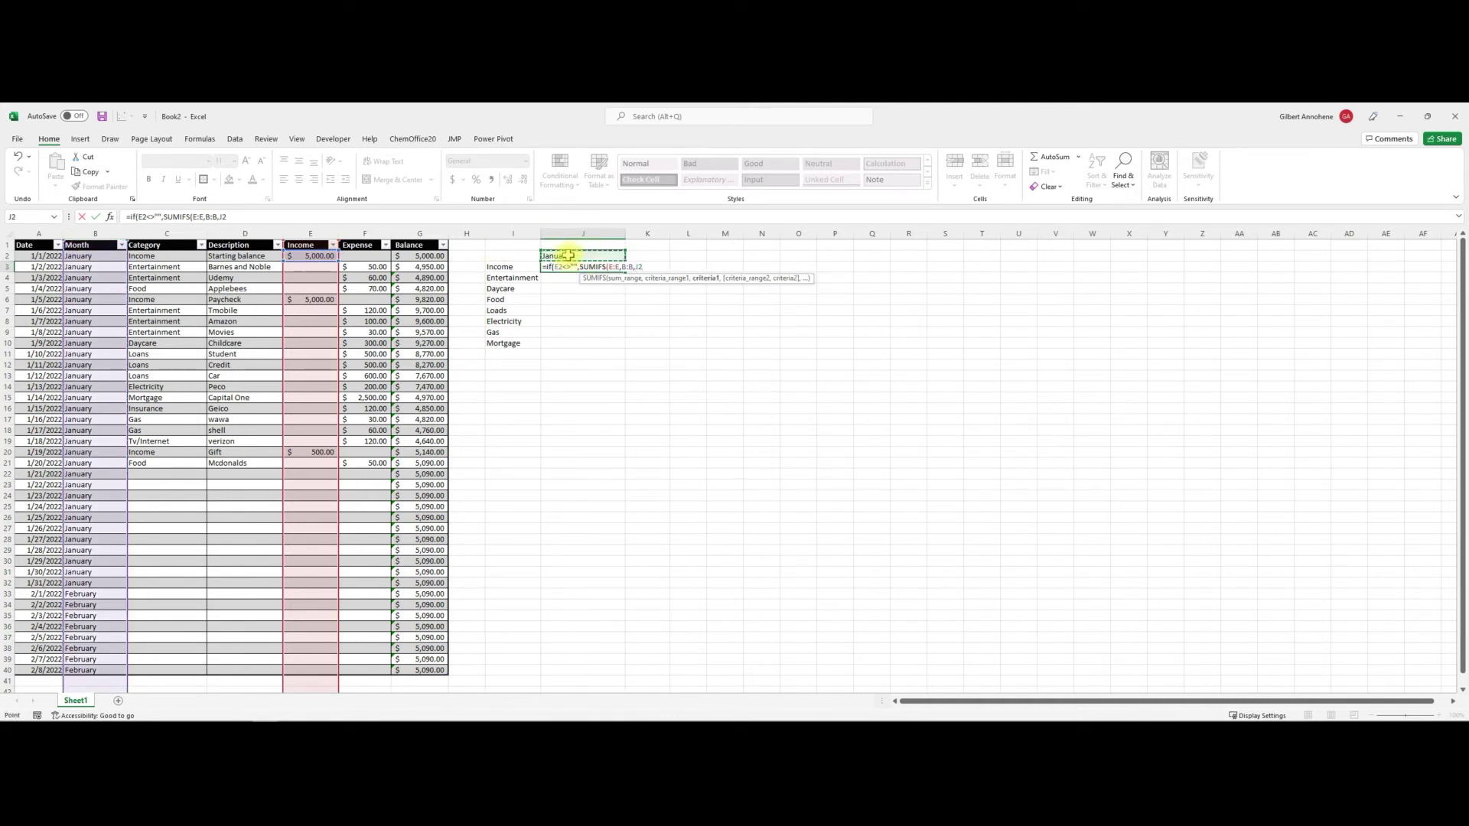
pyautogui.write(',')
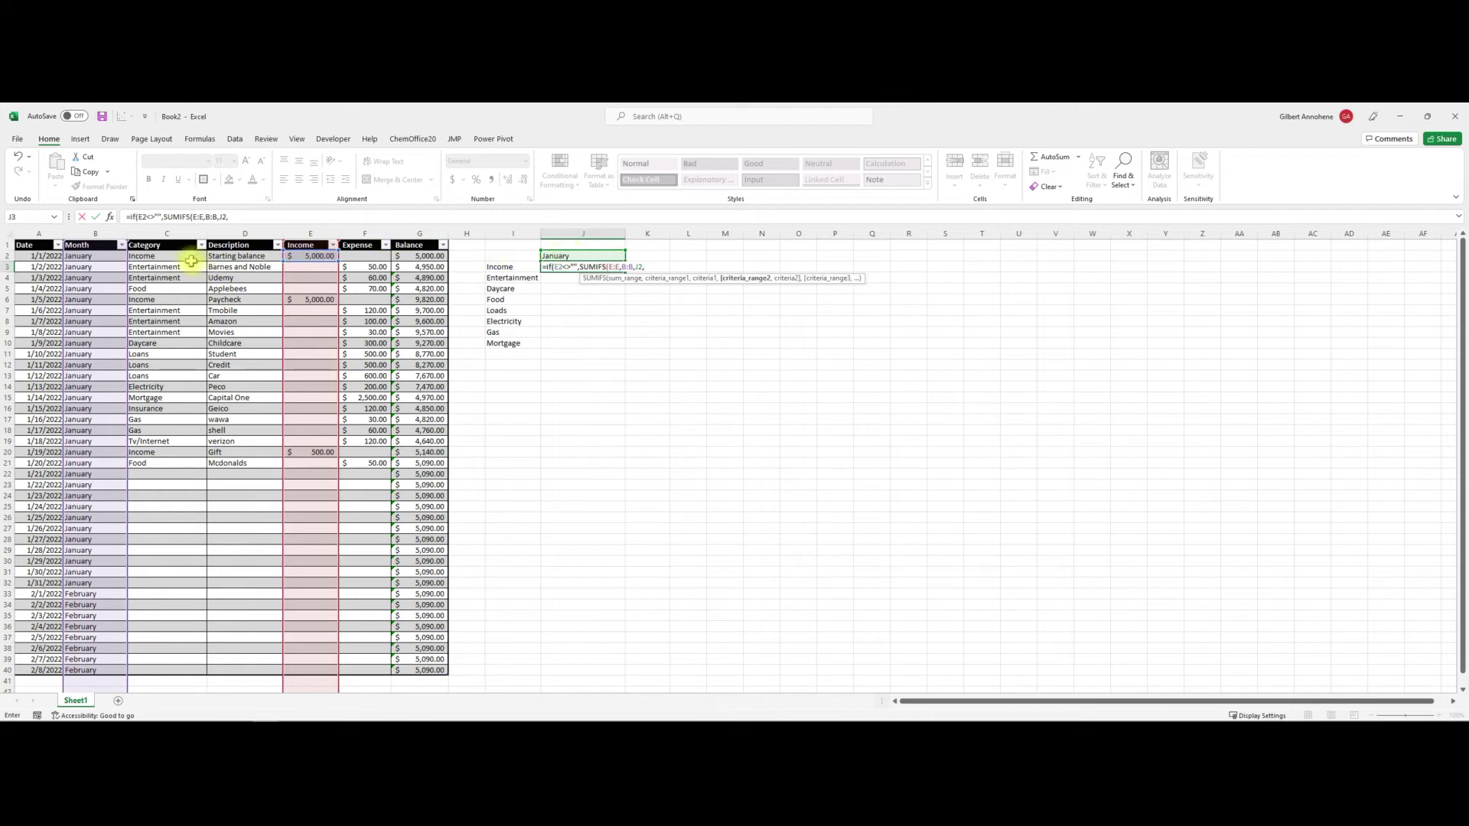
pyautogui.click(173, 235)
pyautogui.write(',')
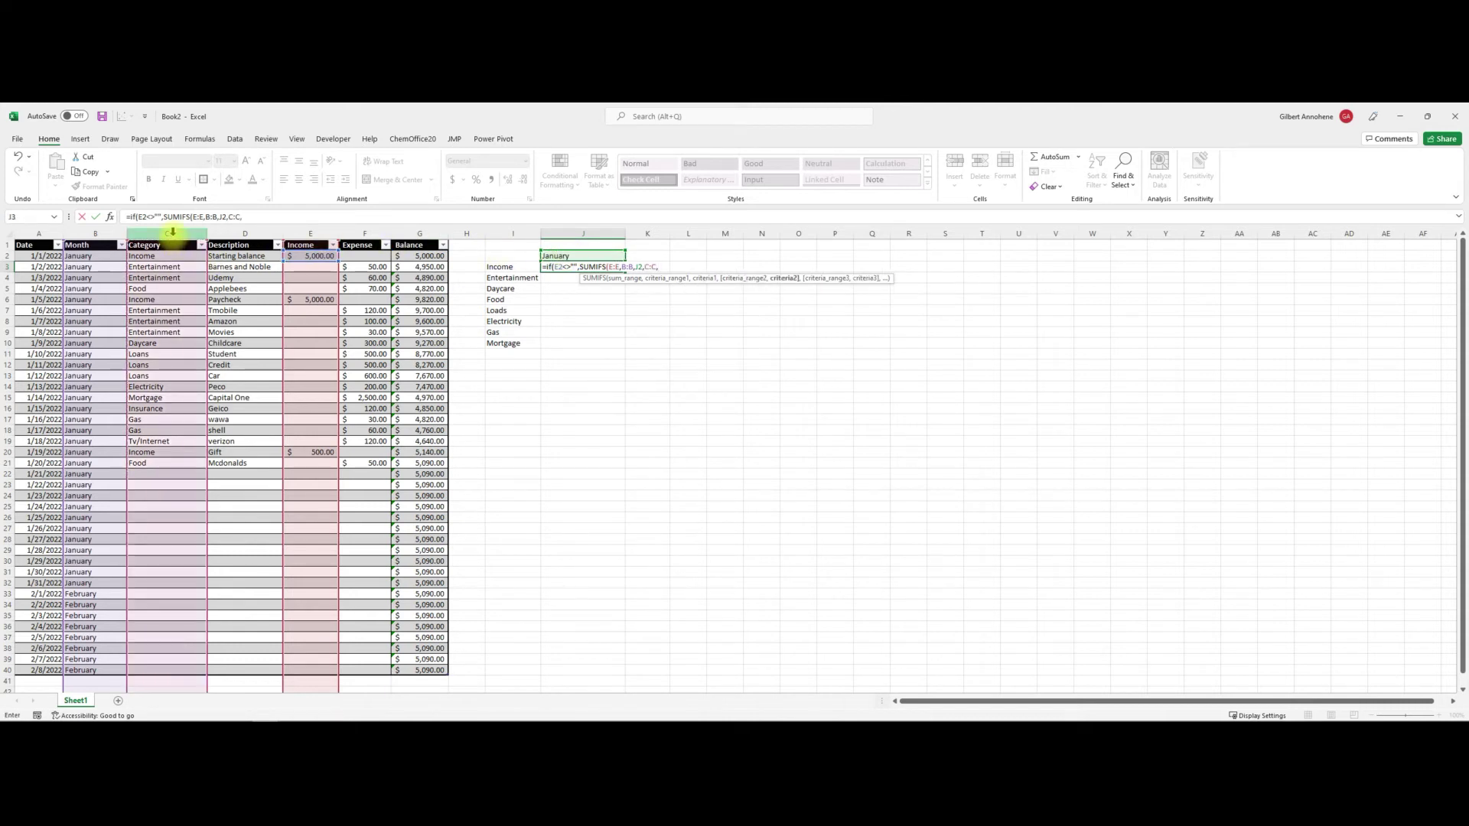
pyautogui.click(498, 267)
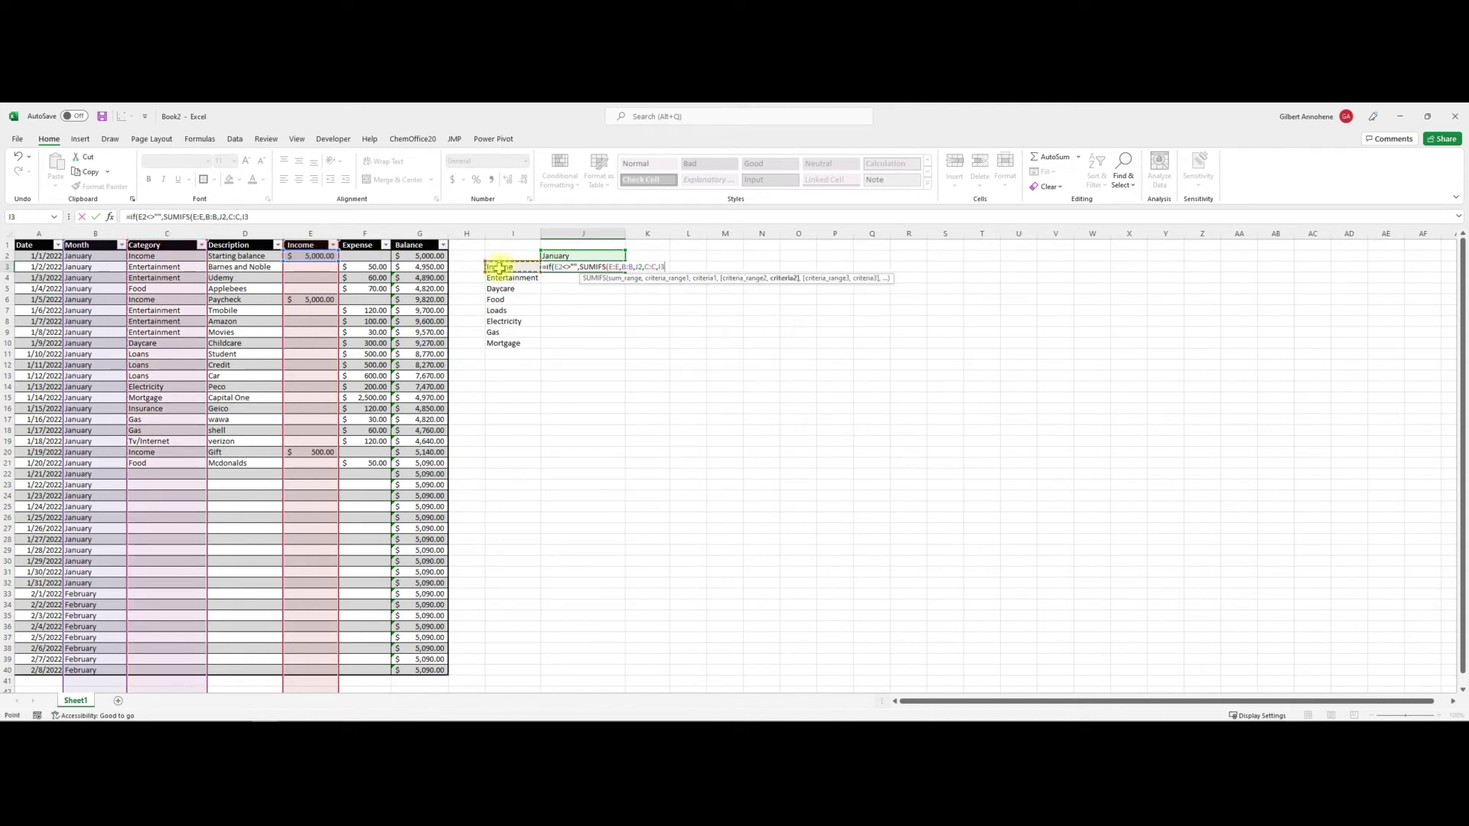
pyautogui.write(')')
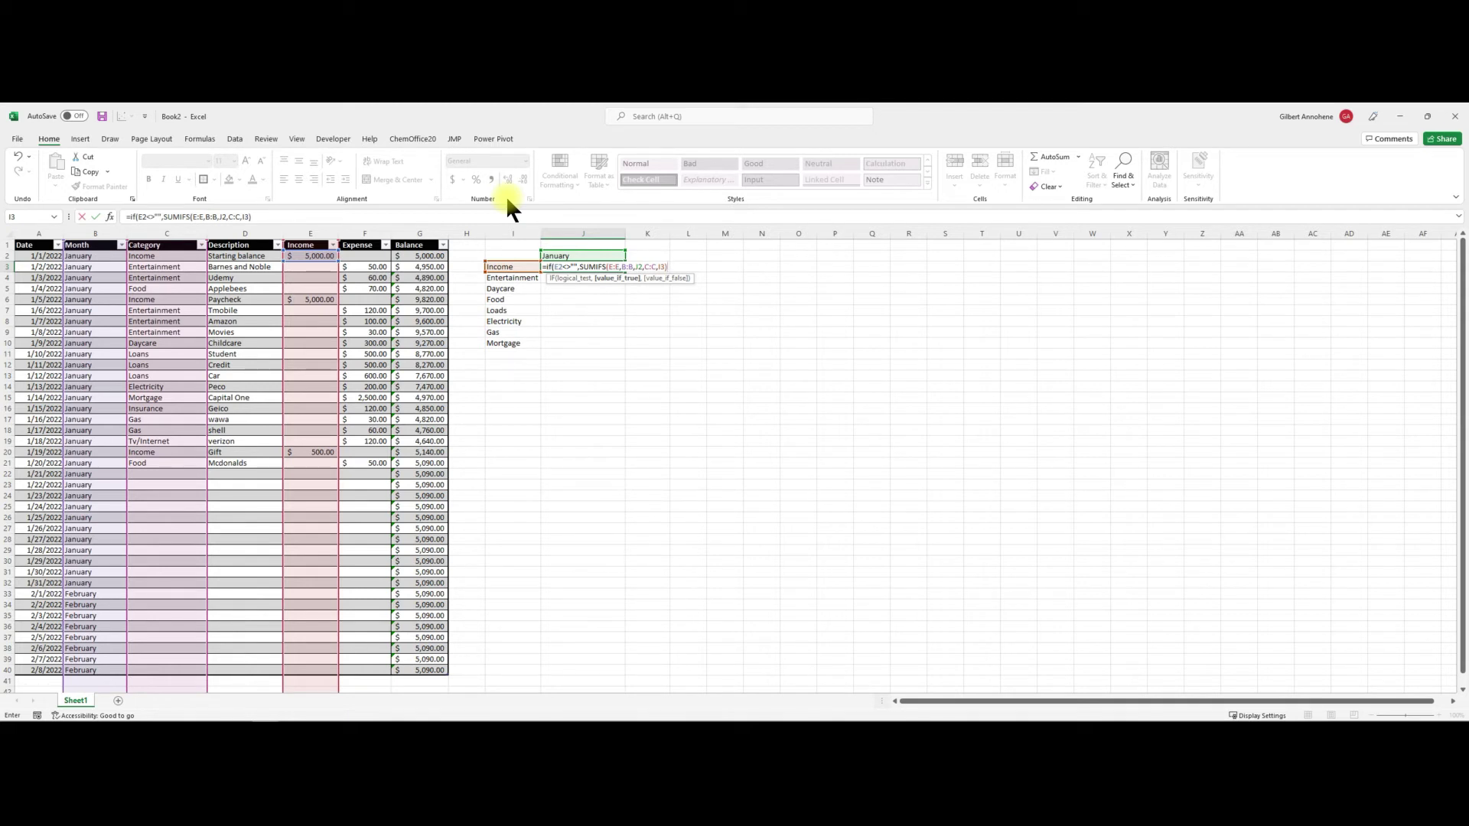
pyautogui.write('),')
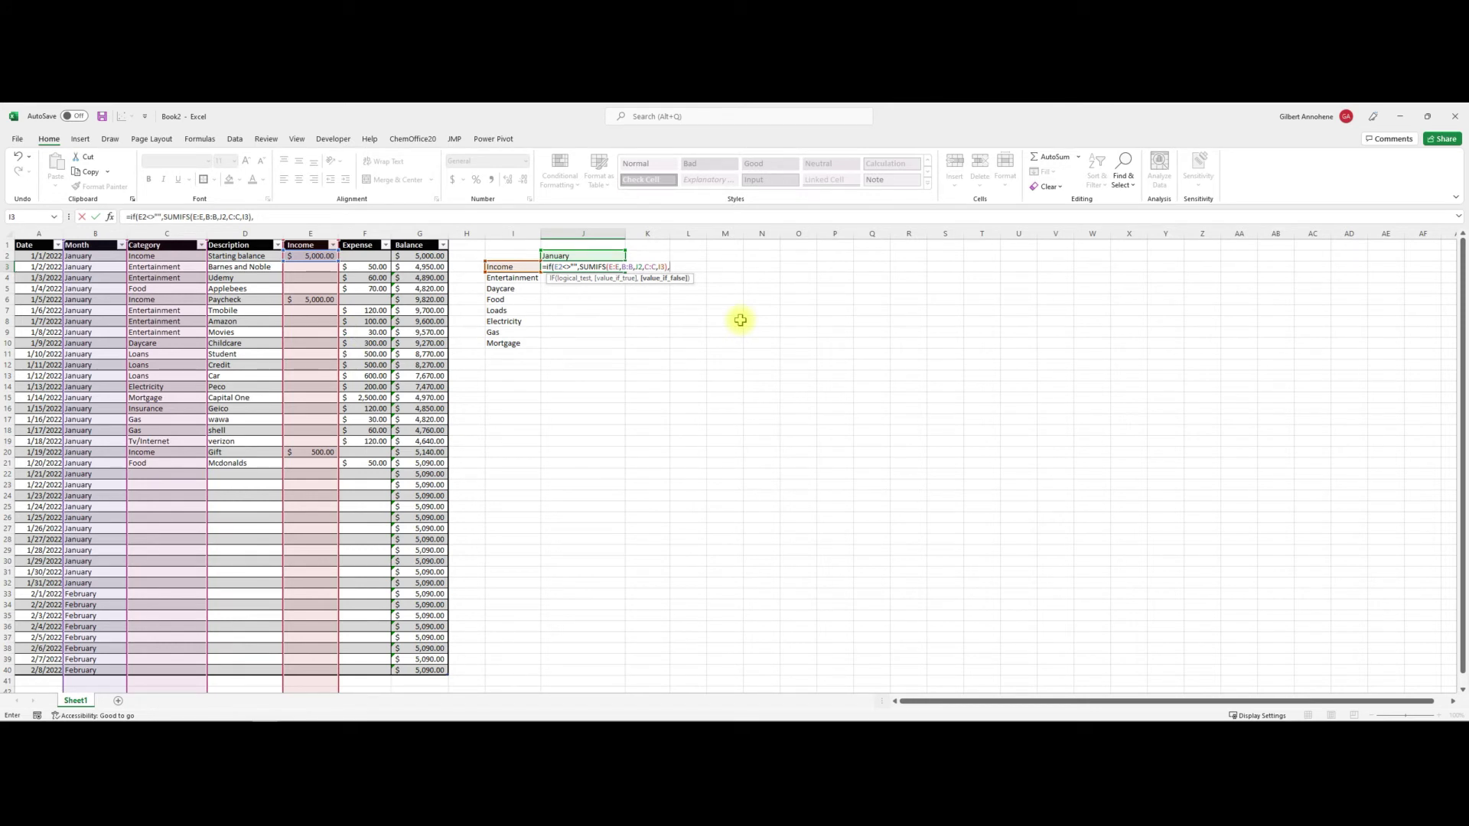
# - Add SUMIFS(F:F,B:B,J2,C:C,I3) as the IF formula's value if false, totalling expenses by month and category, and close the formula
pyautogui.write('SUMIFS')
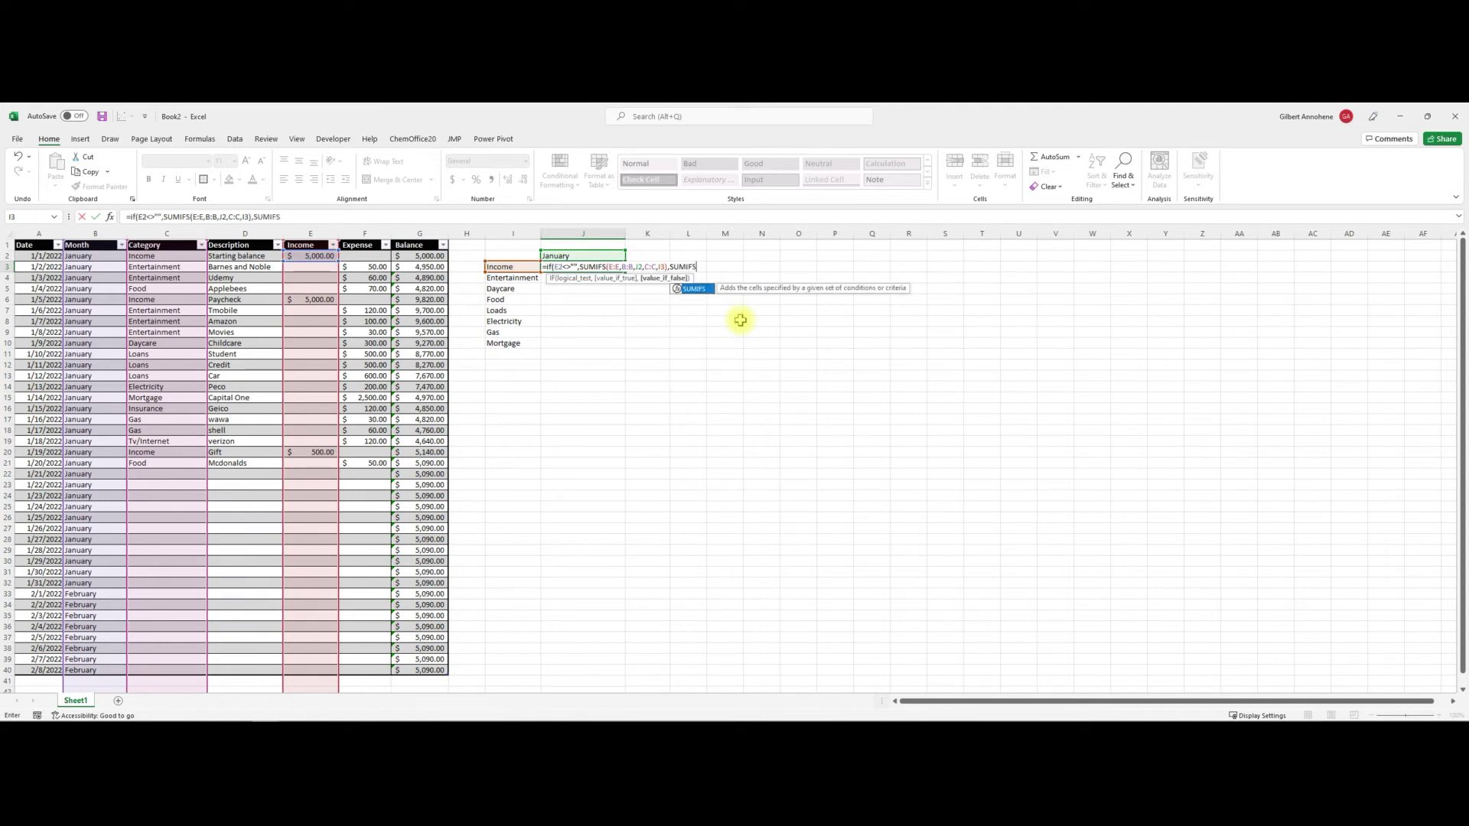
pyautogui.write('(')
pyautogui.click(359, 232)
pyautogui.write(',')
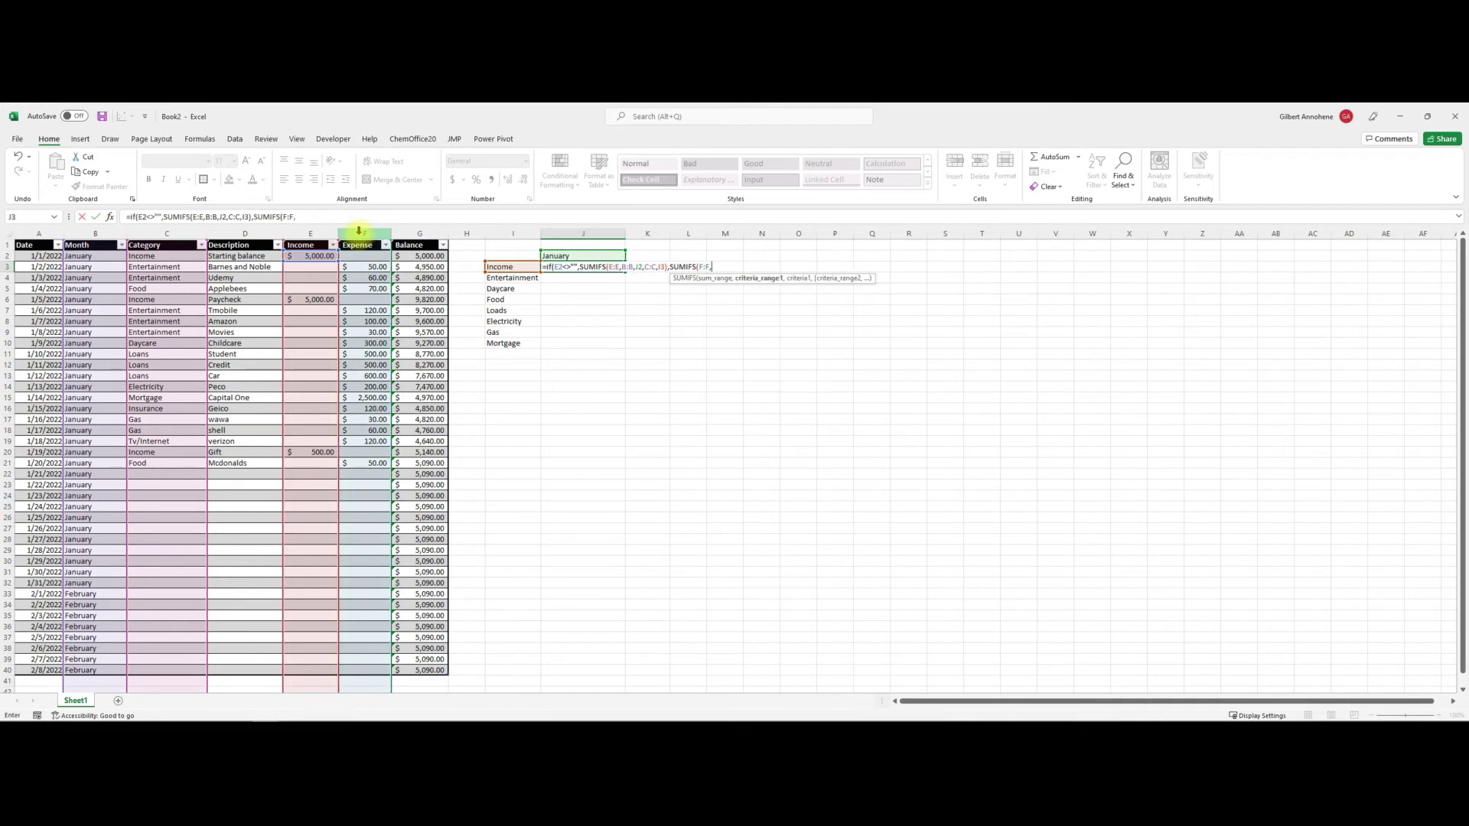
pyautogui.click(98, 234)
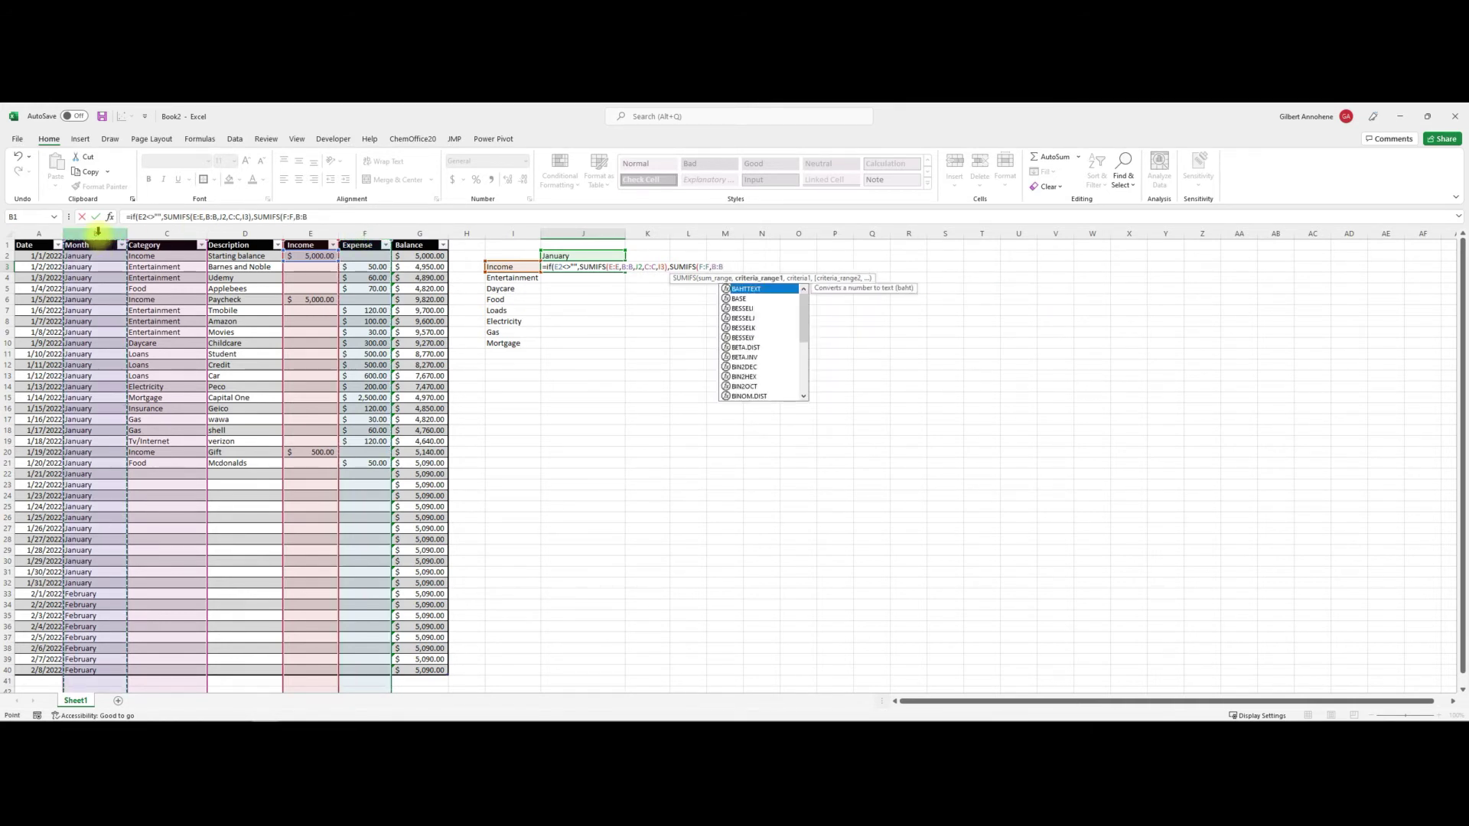
pyautogui.write(',')
pyautogui.click(563, 255)
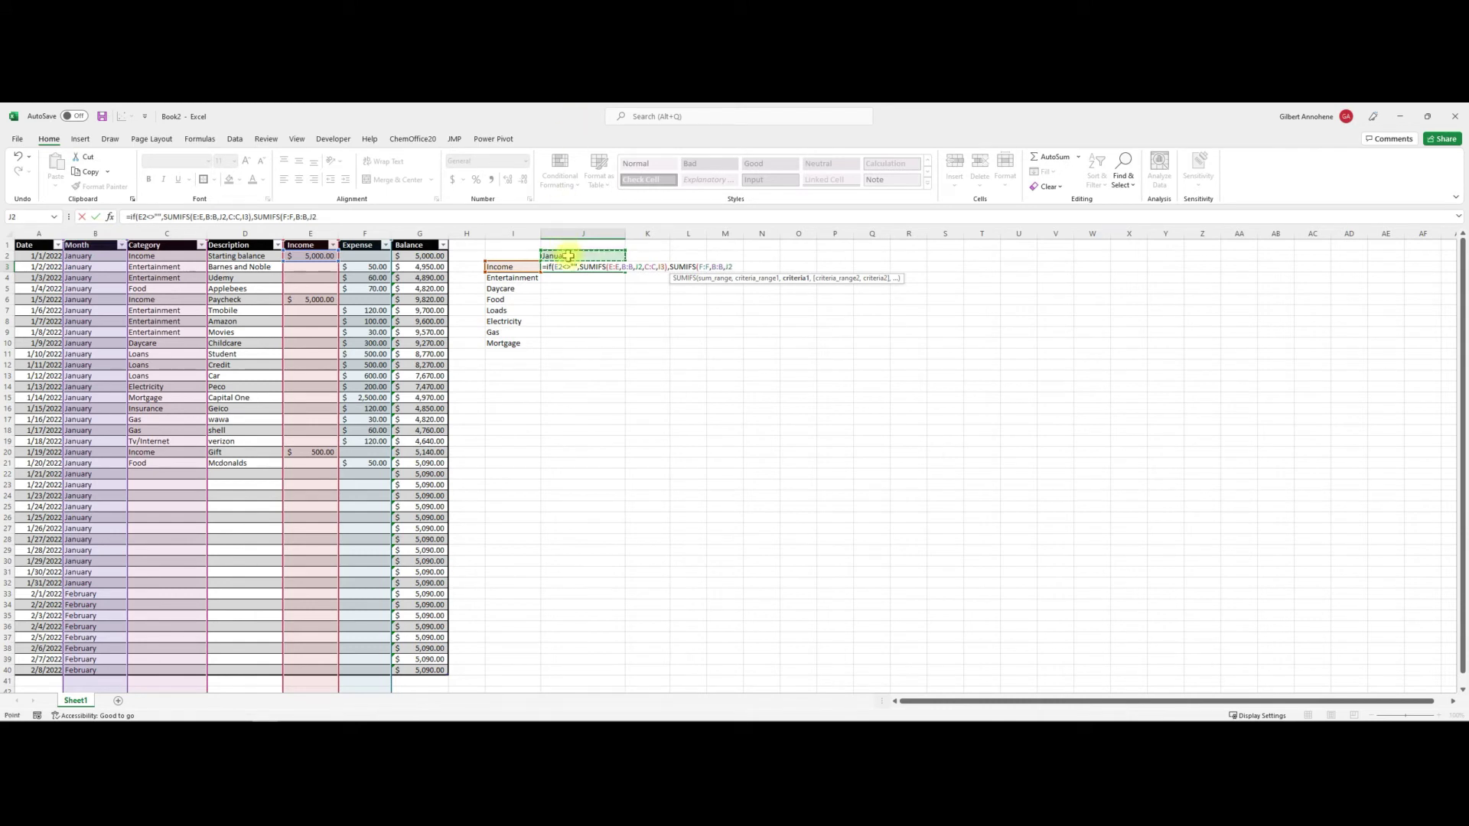
pyautogui.write(',')
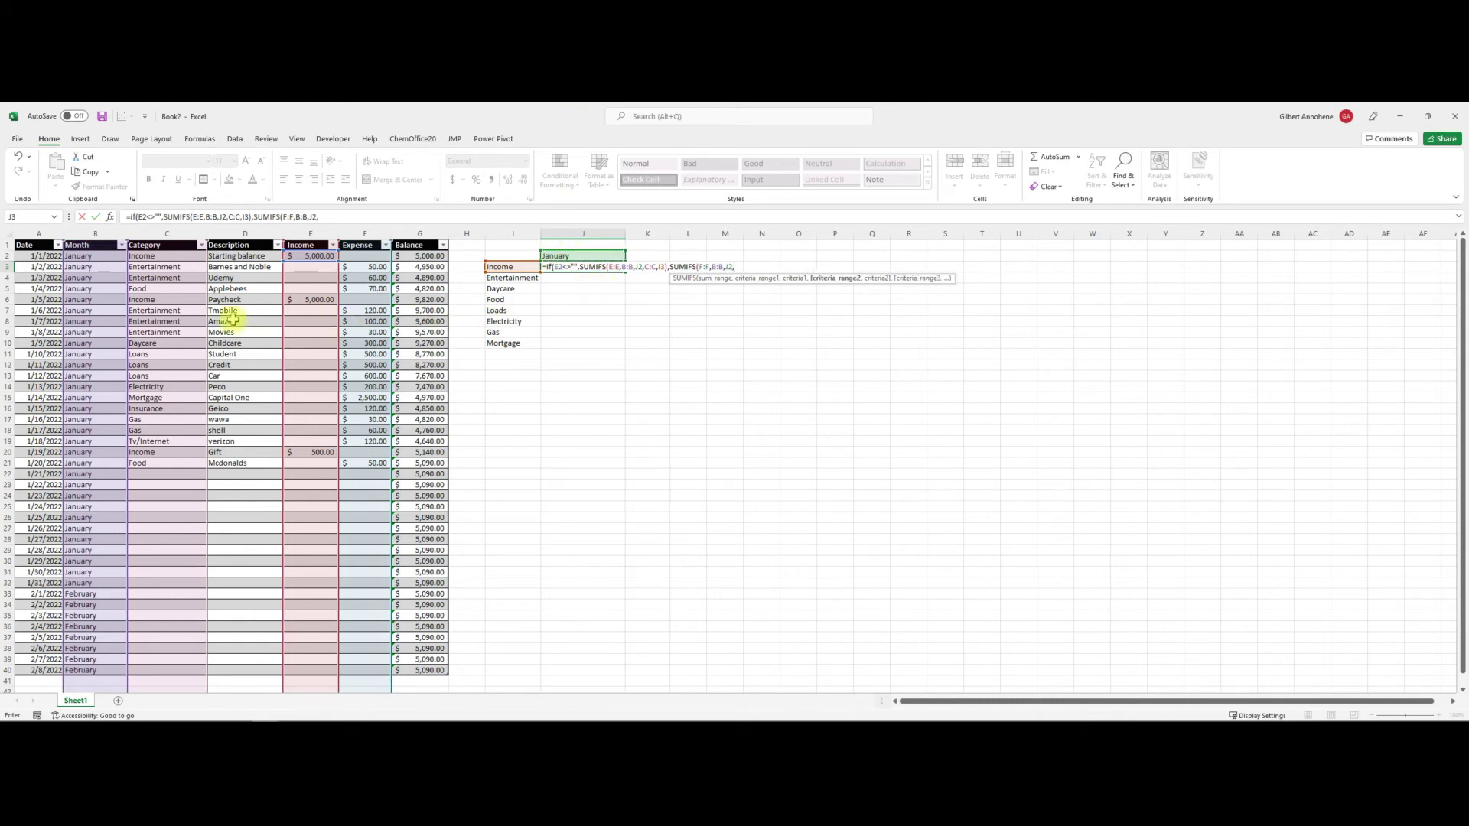
pyautogui.click(172, 232)
pyautogui.write(',')
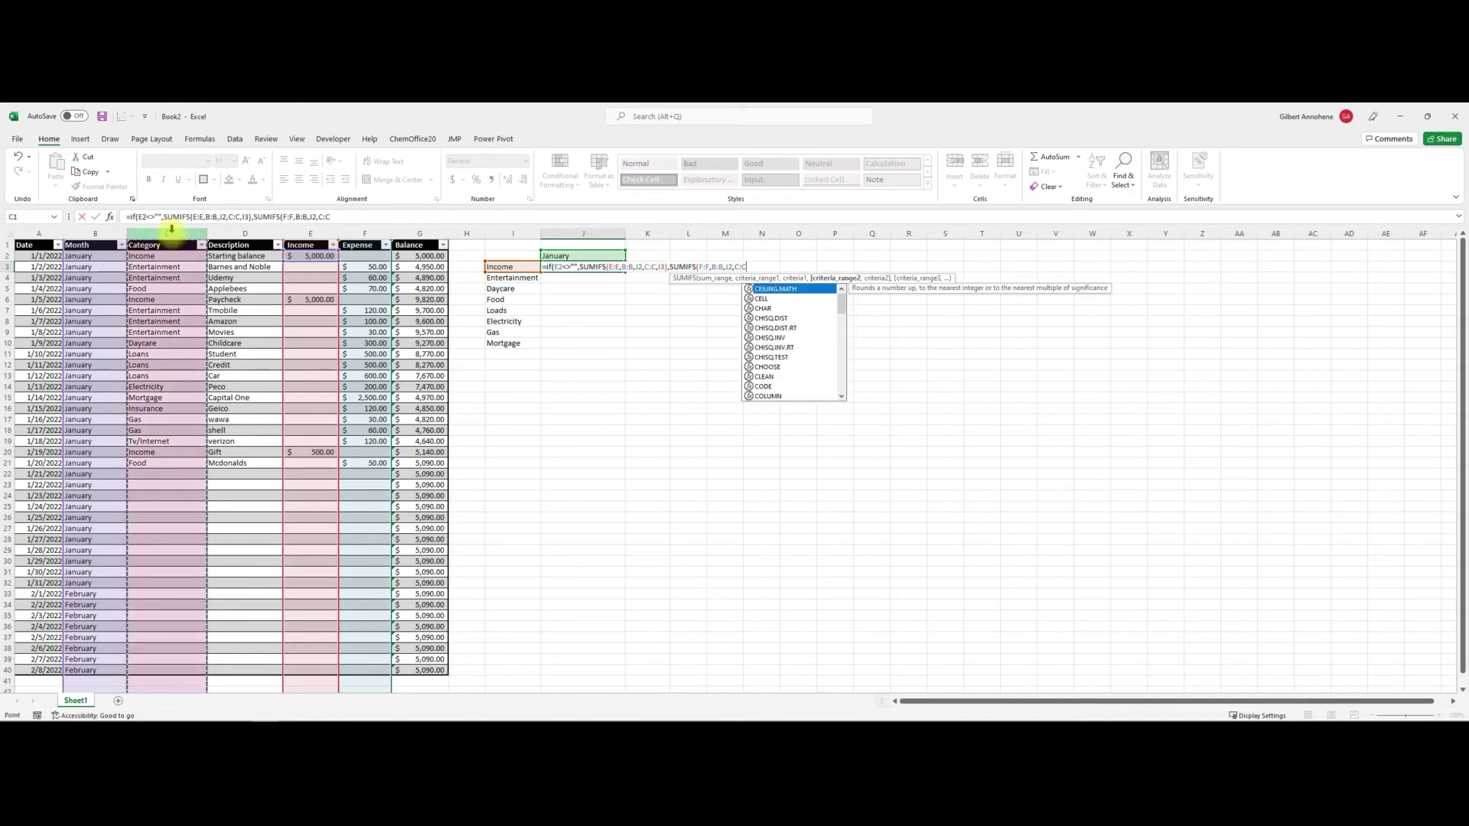
pyautogui.click(508, 267)
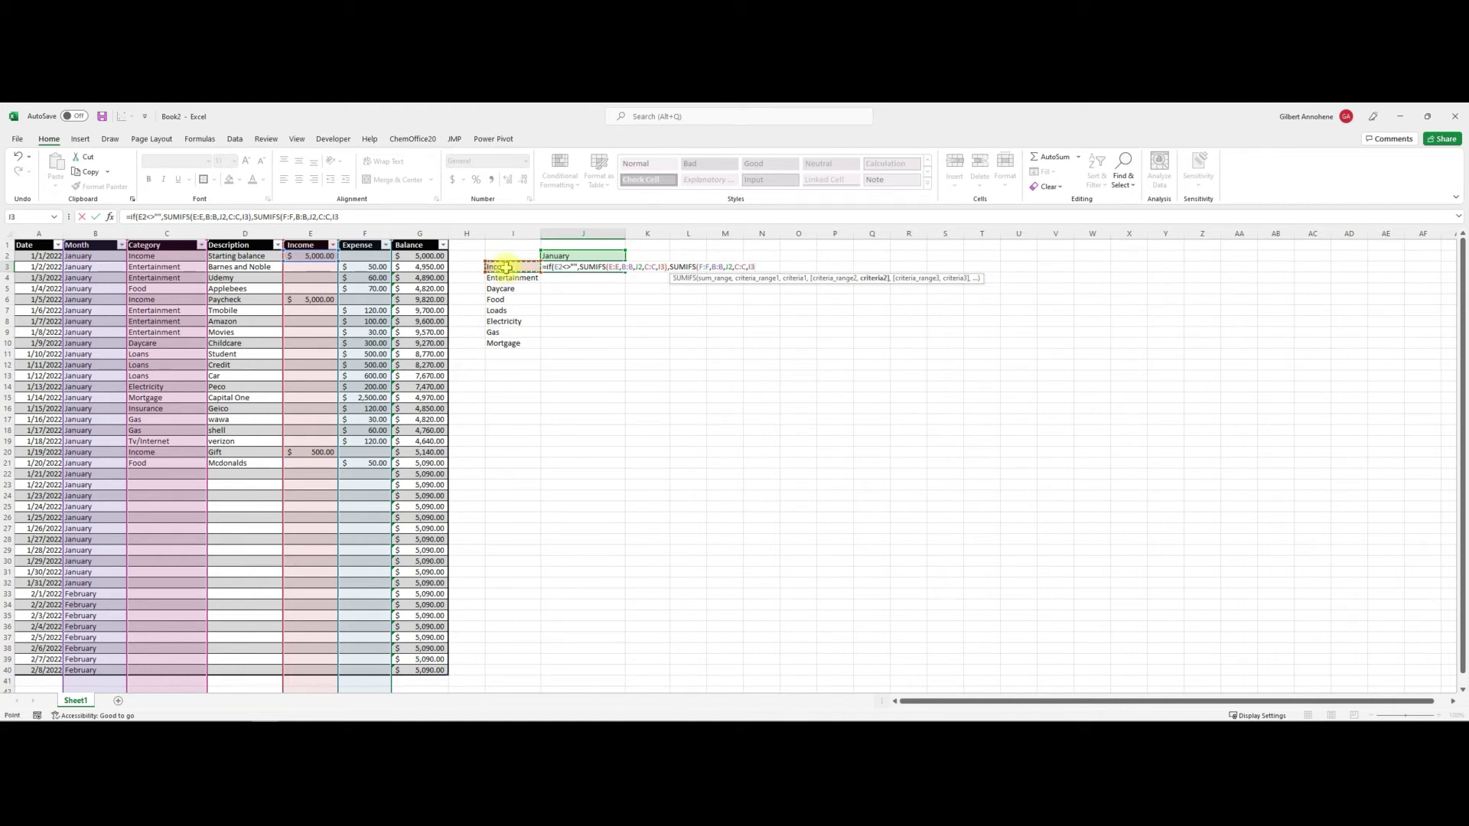
pyautogui.write('))')
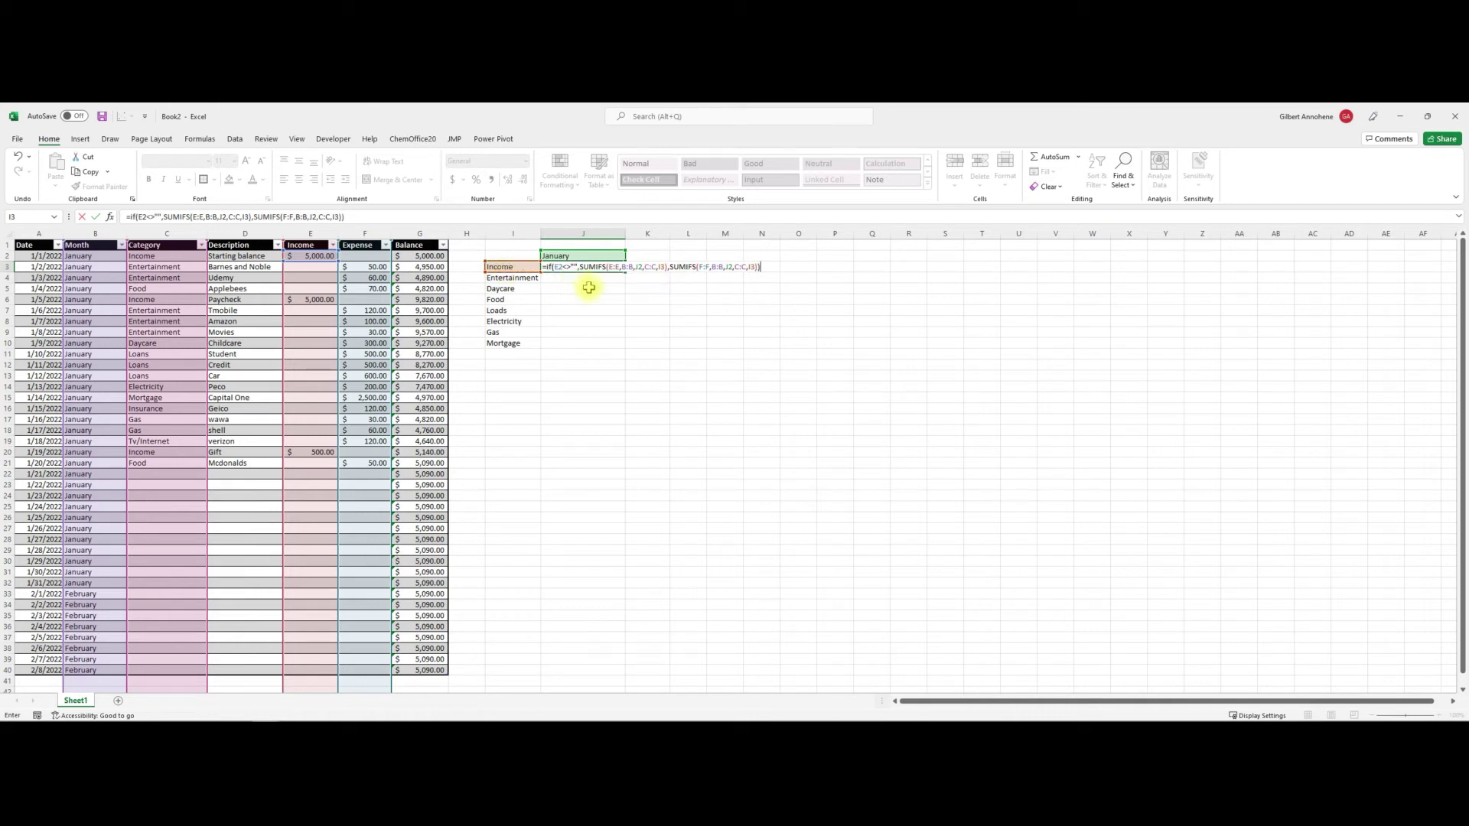
# - Make the month reference absolute as $J$2 in both SUMIFS functions of the J3 formula and enter the formula
pyautogui.click(636, 267)
pyautogui.write('$J$')
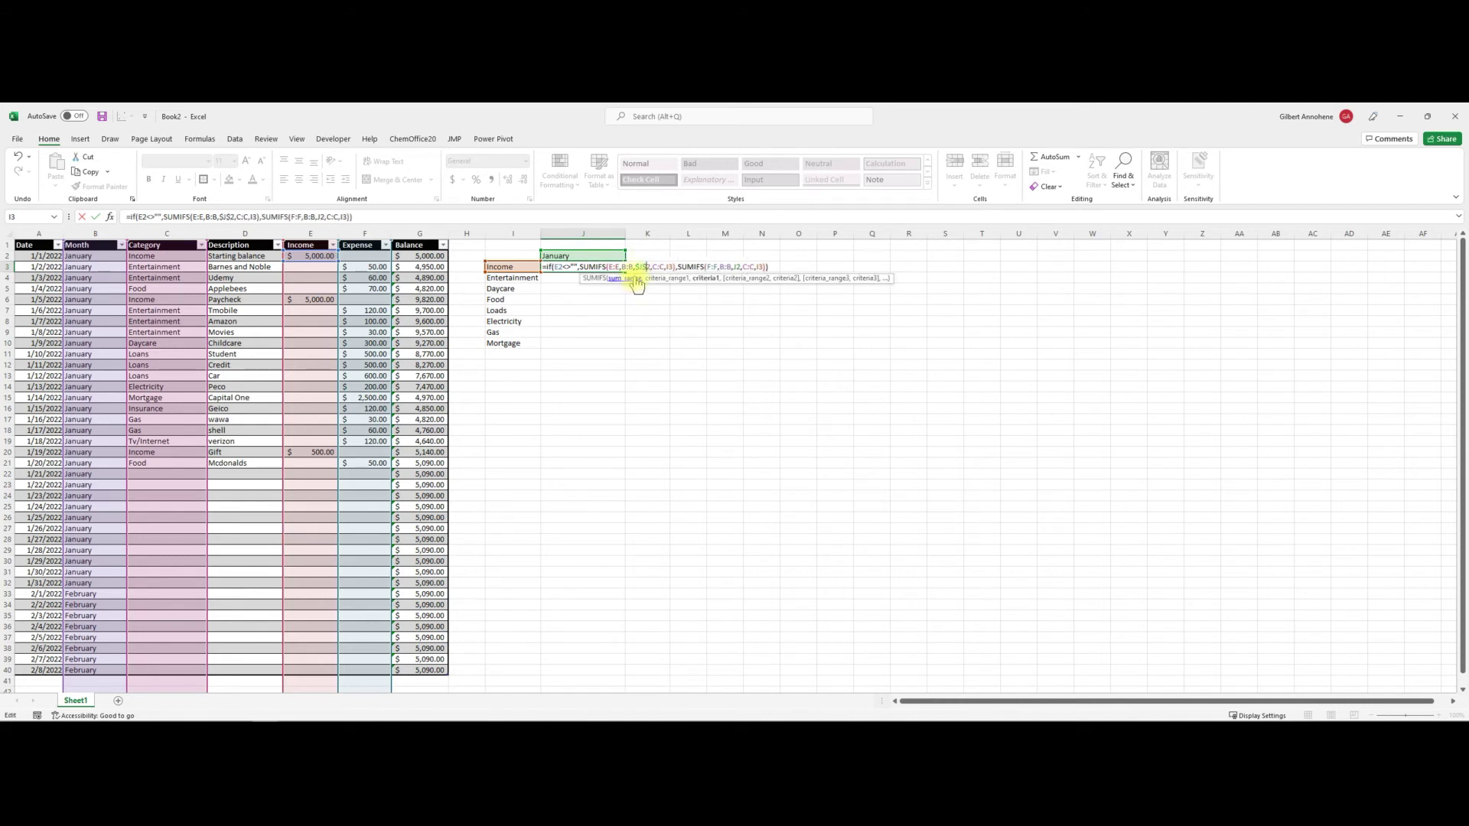
pyautogui.click(735, 265)
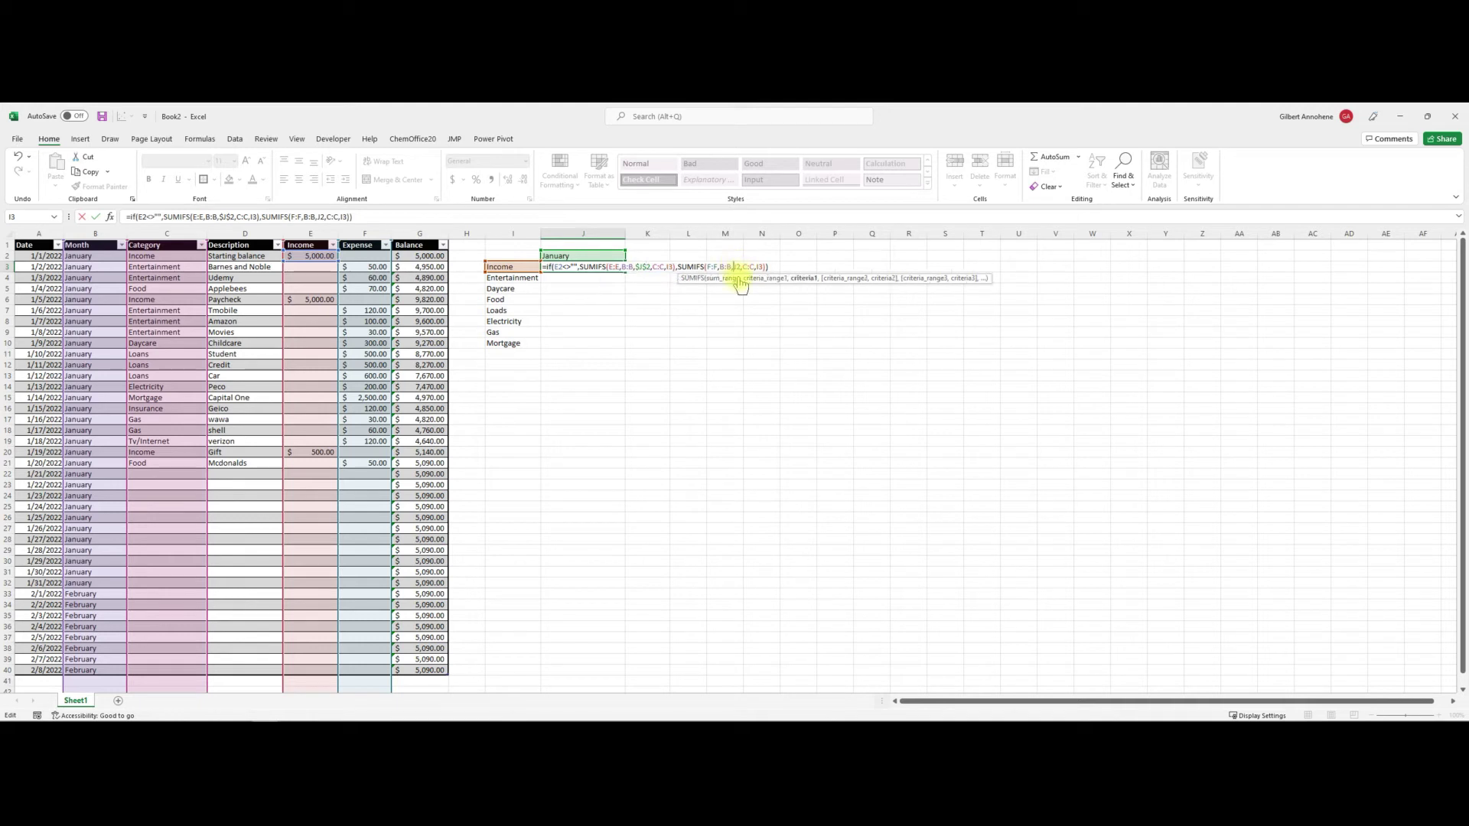
pyautogui.write('$J$')
pyautogui.press('Return')
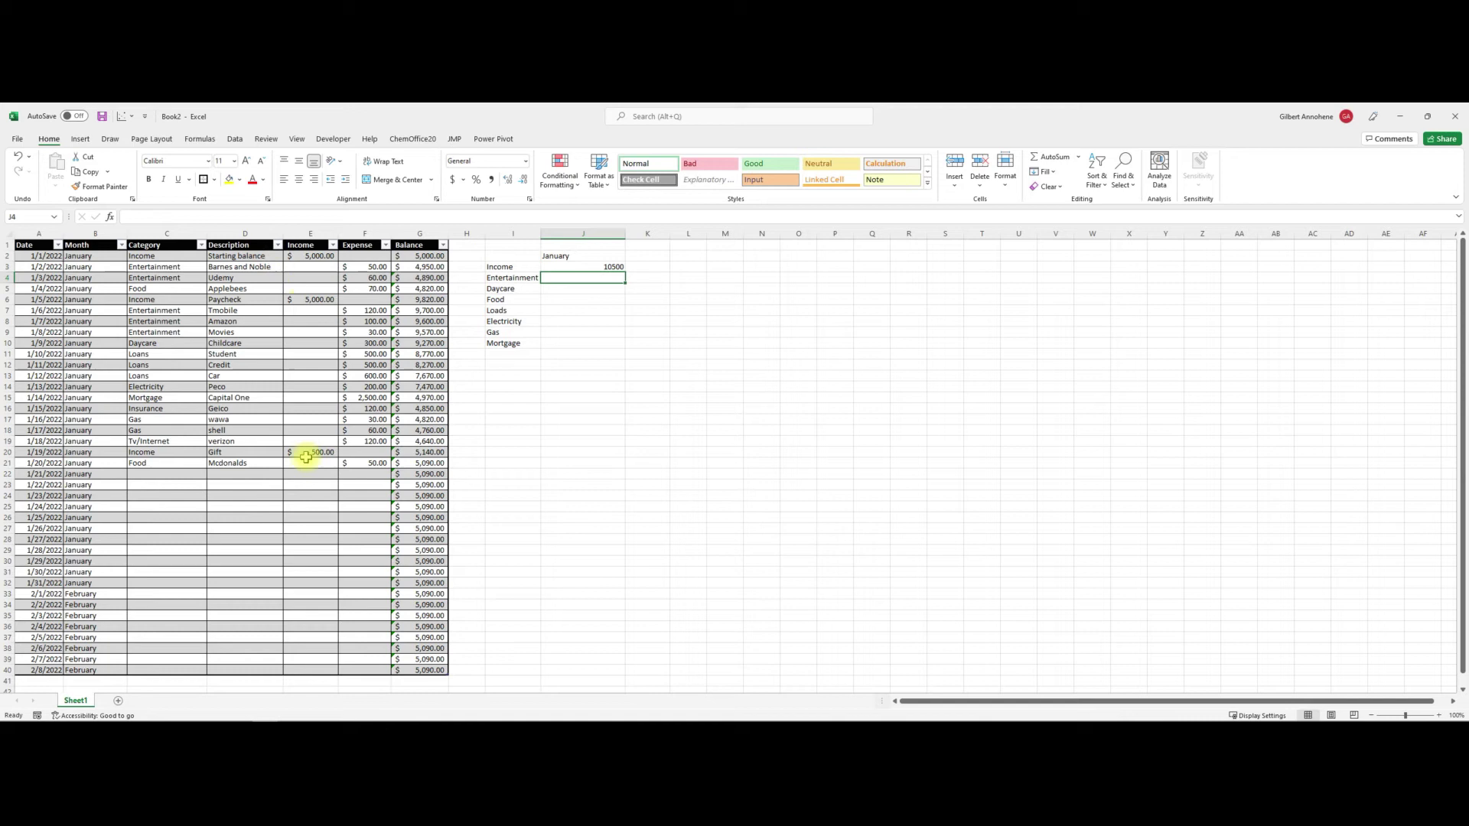
# - Fill the J3 formula down through J10 for all categories, and check the Category column's filter list
pyautogui.click(581, 266)
pyautogui.moveTo(626, 271); pyautogui.dragTo(621, 346)
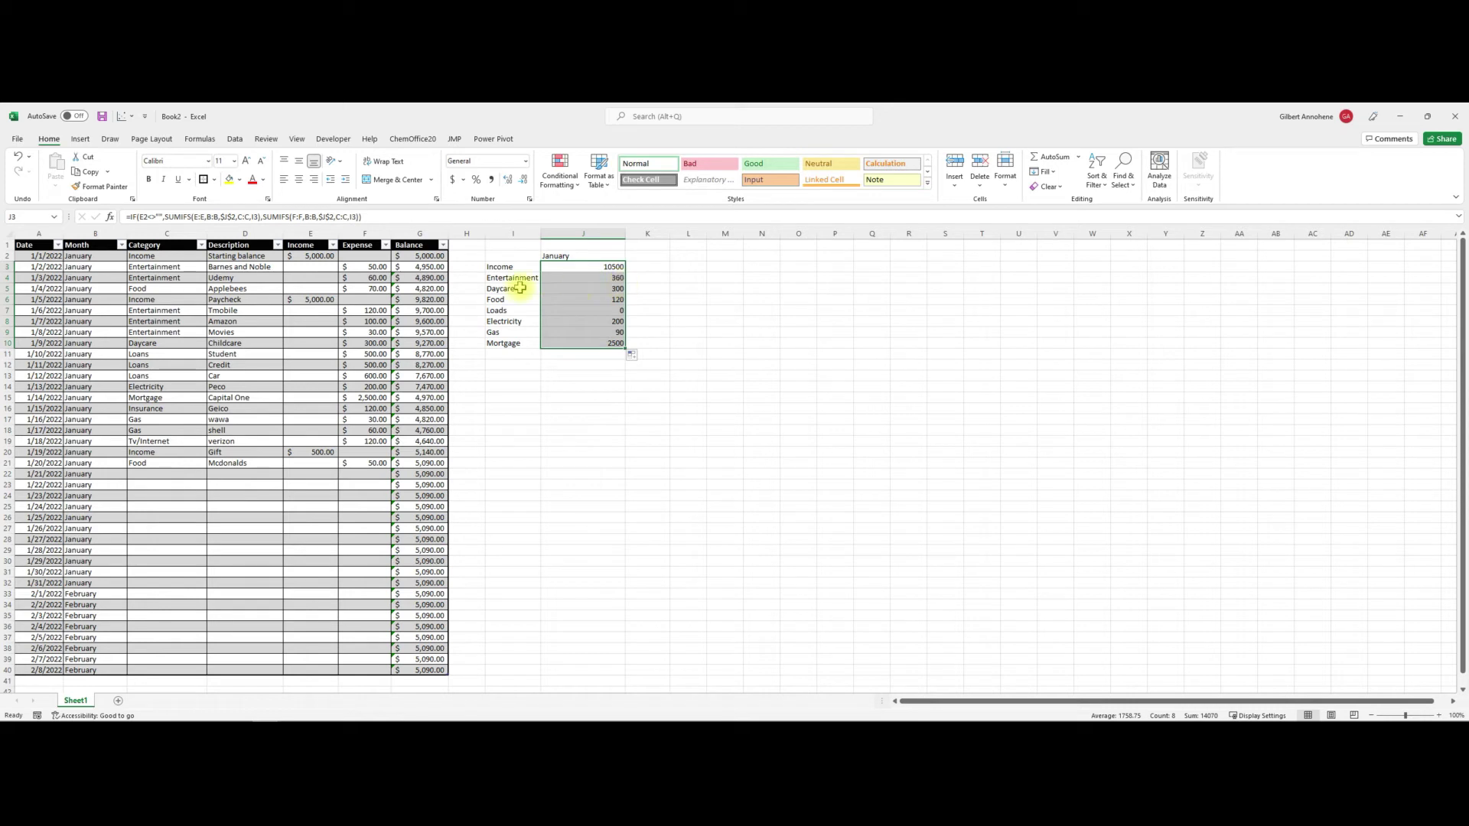
pyautogui.click(202, 246)
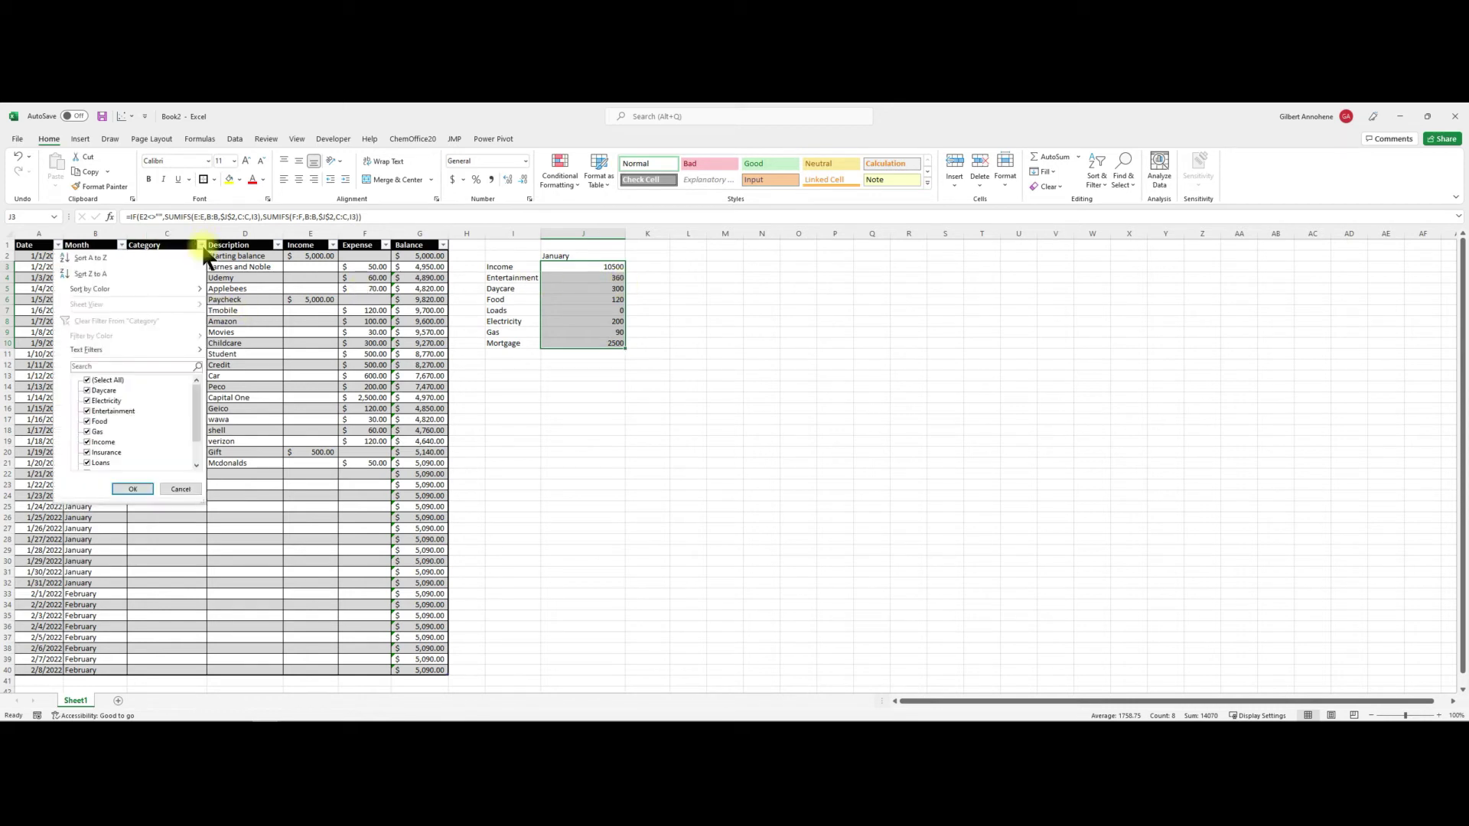
pyautogui.click(514, 520)
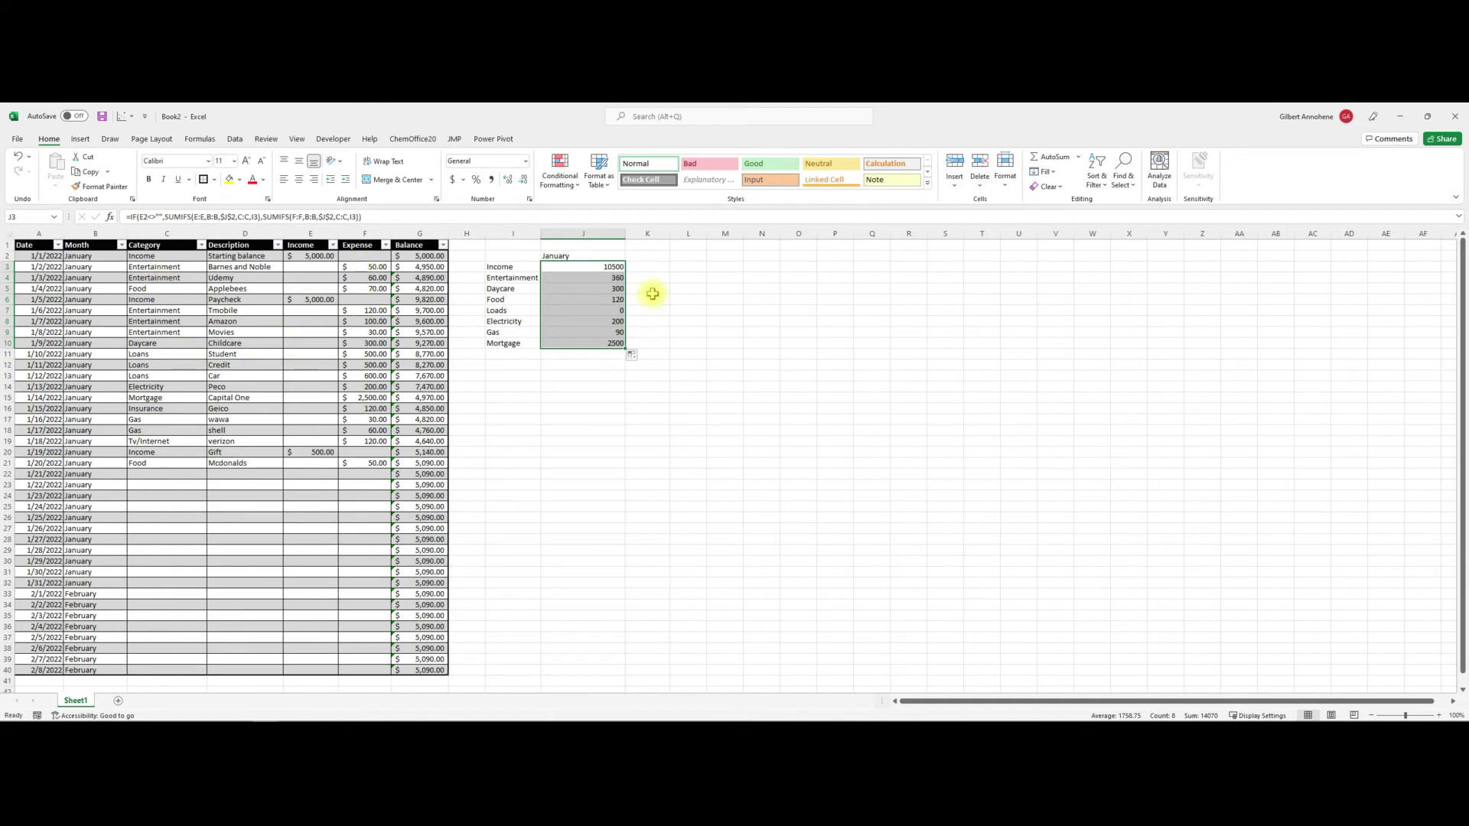
# - Change the summary month in J2 to February to test the category totals
pyautogui.click(574, 257)
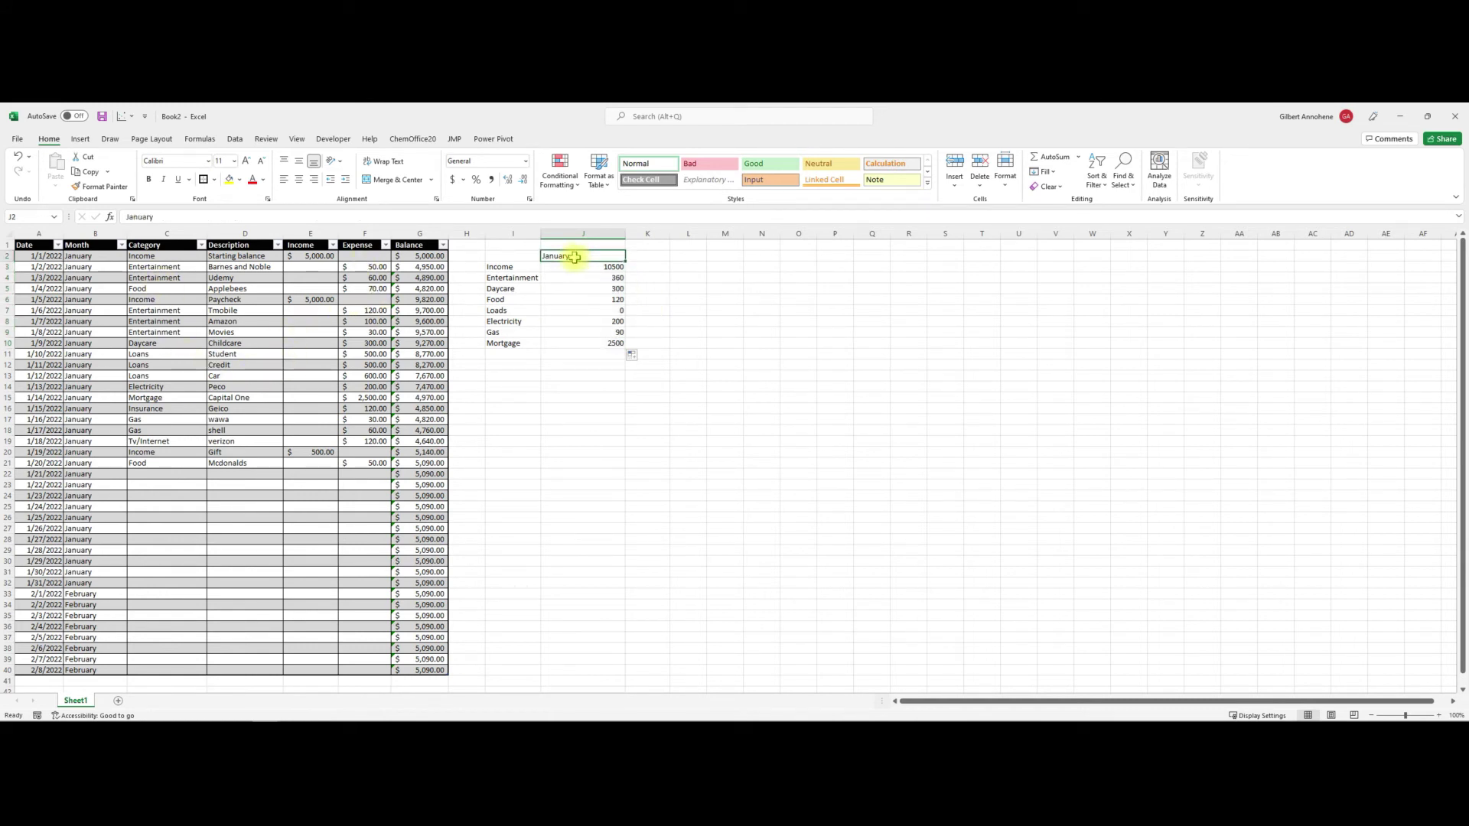
pyautogui.write('Febr')
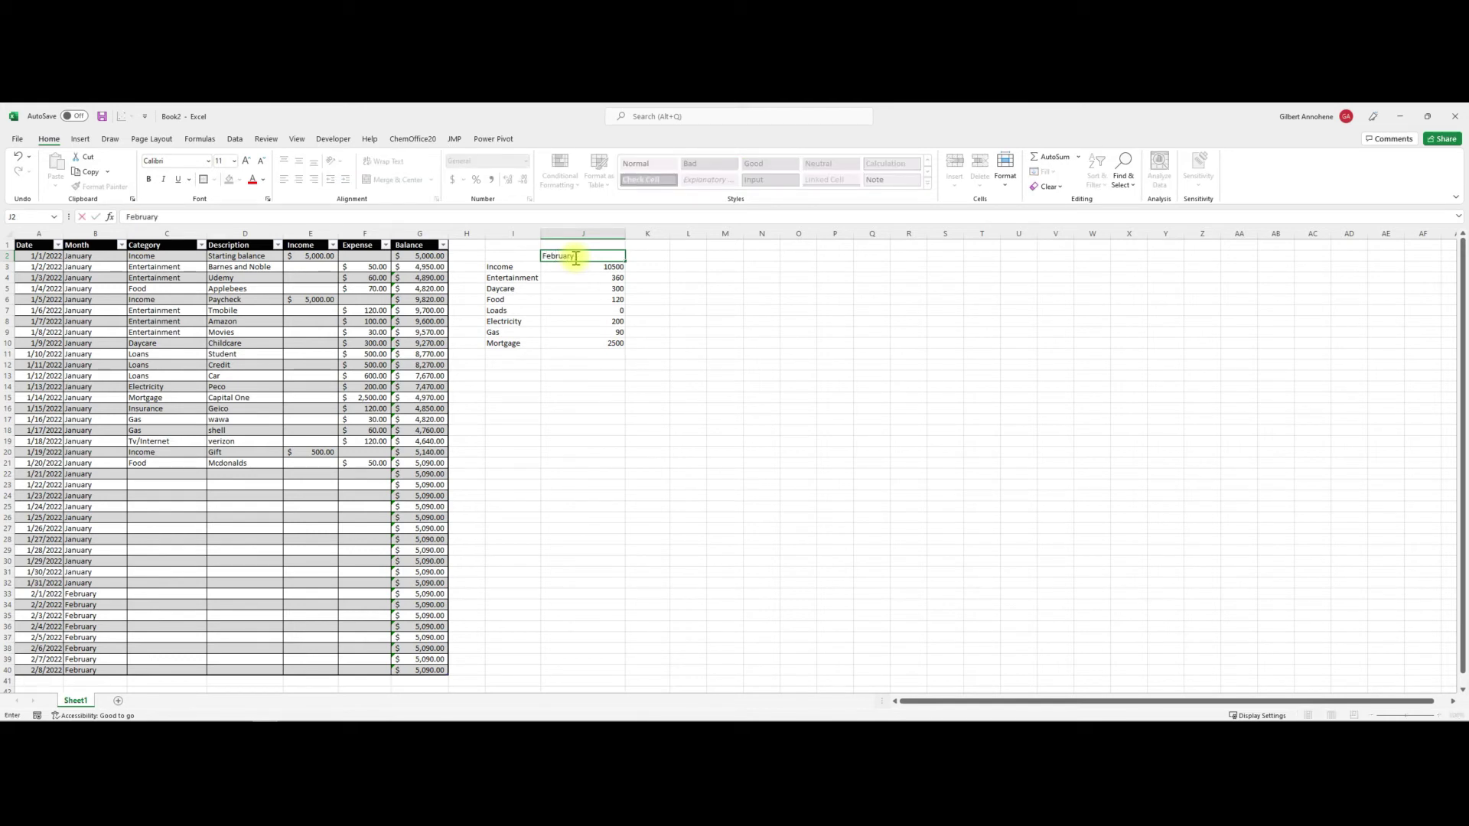
pyautogui.press('Return')
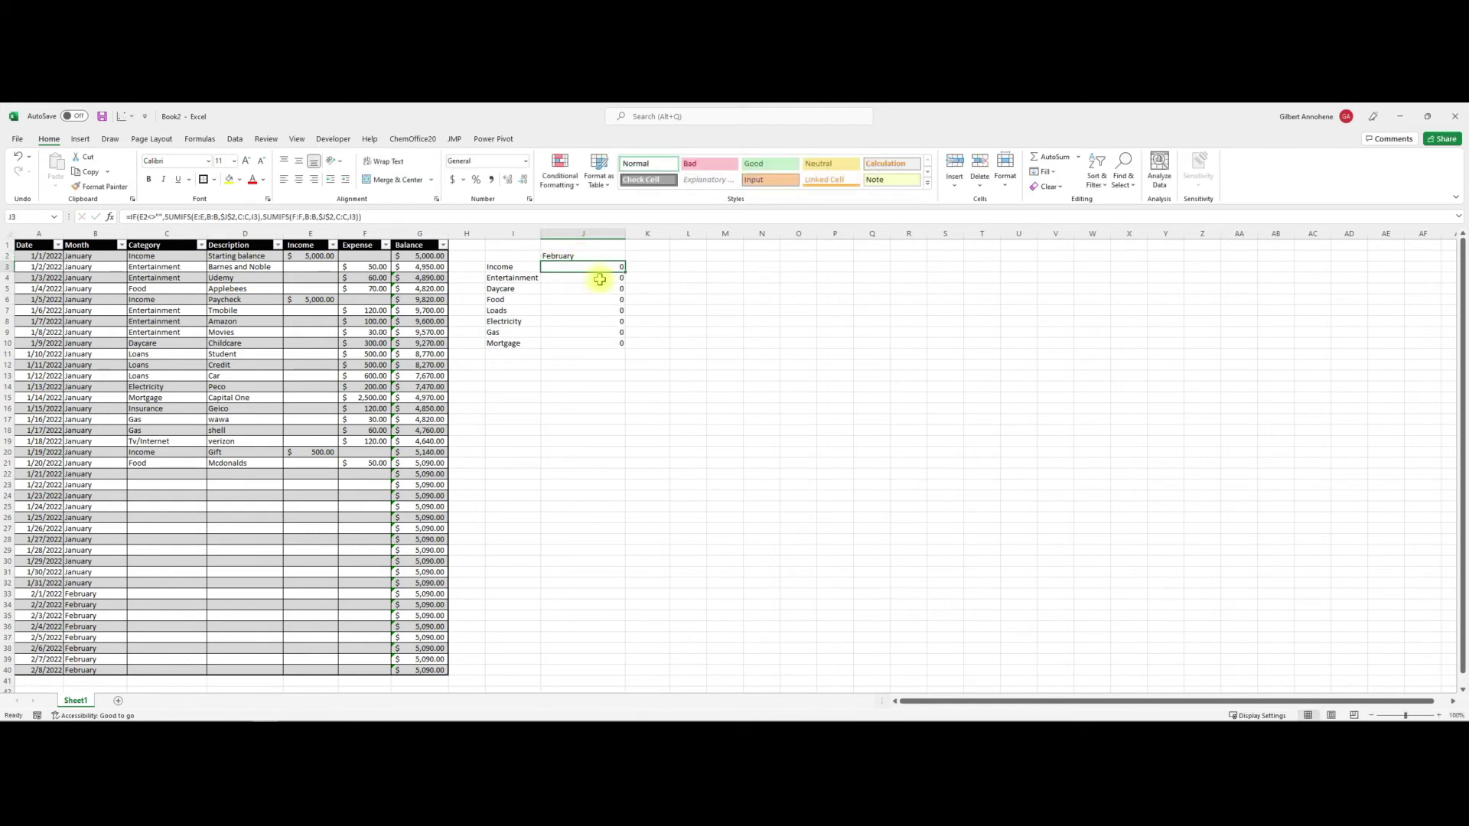
# - Copy the category, description, income and expense entries in C8:F20 and paste them starting at C27
pyautogui.scroll(-2, 176, 566)
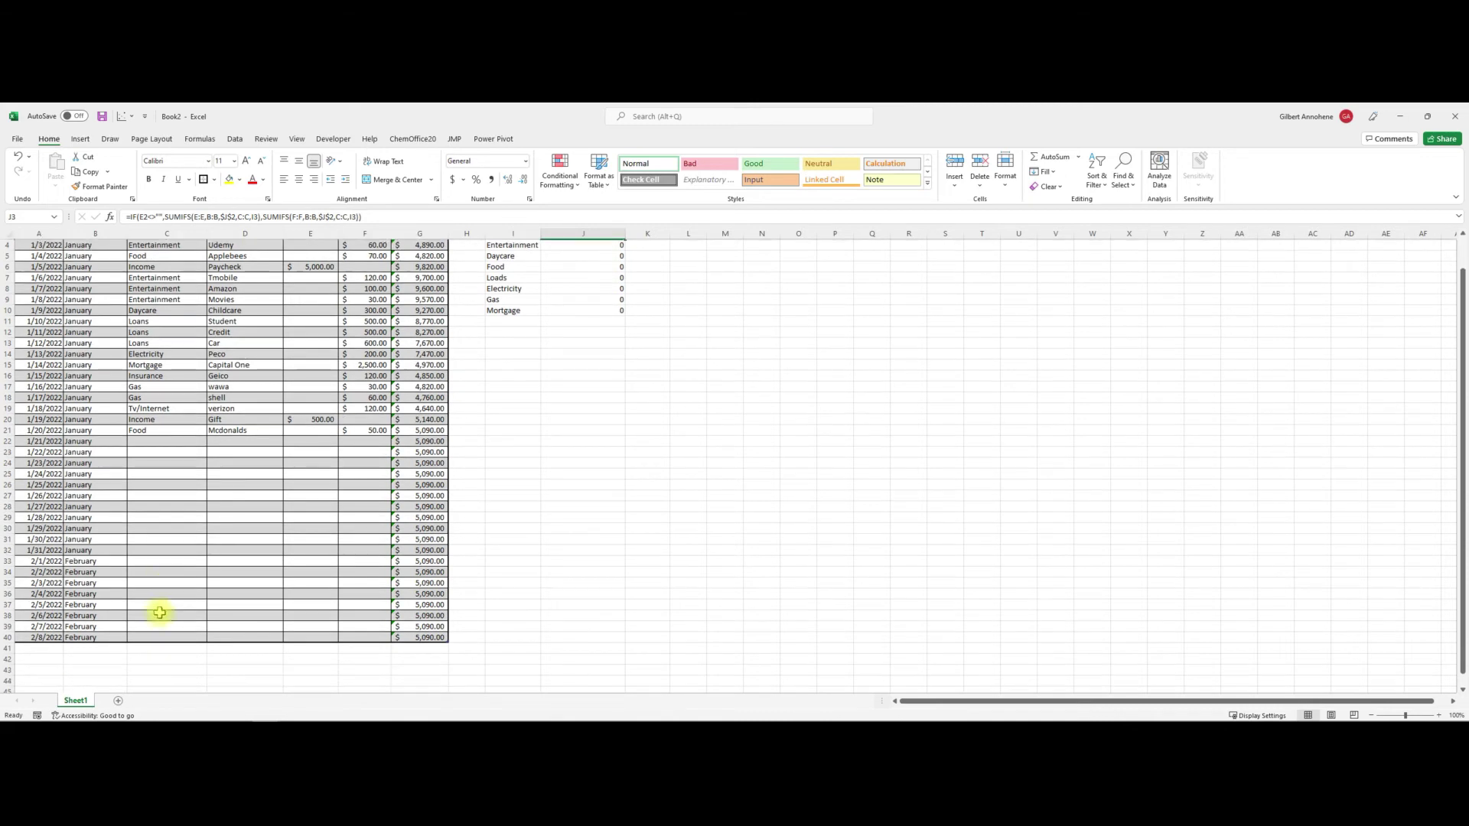
pyautogui.scroll(2, 176, 536)
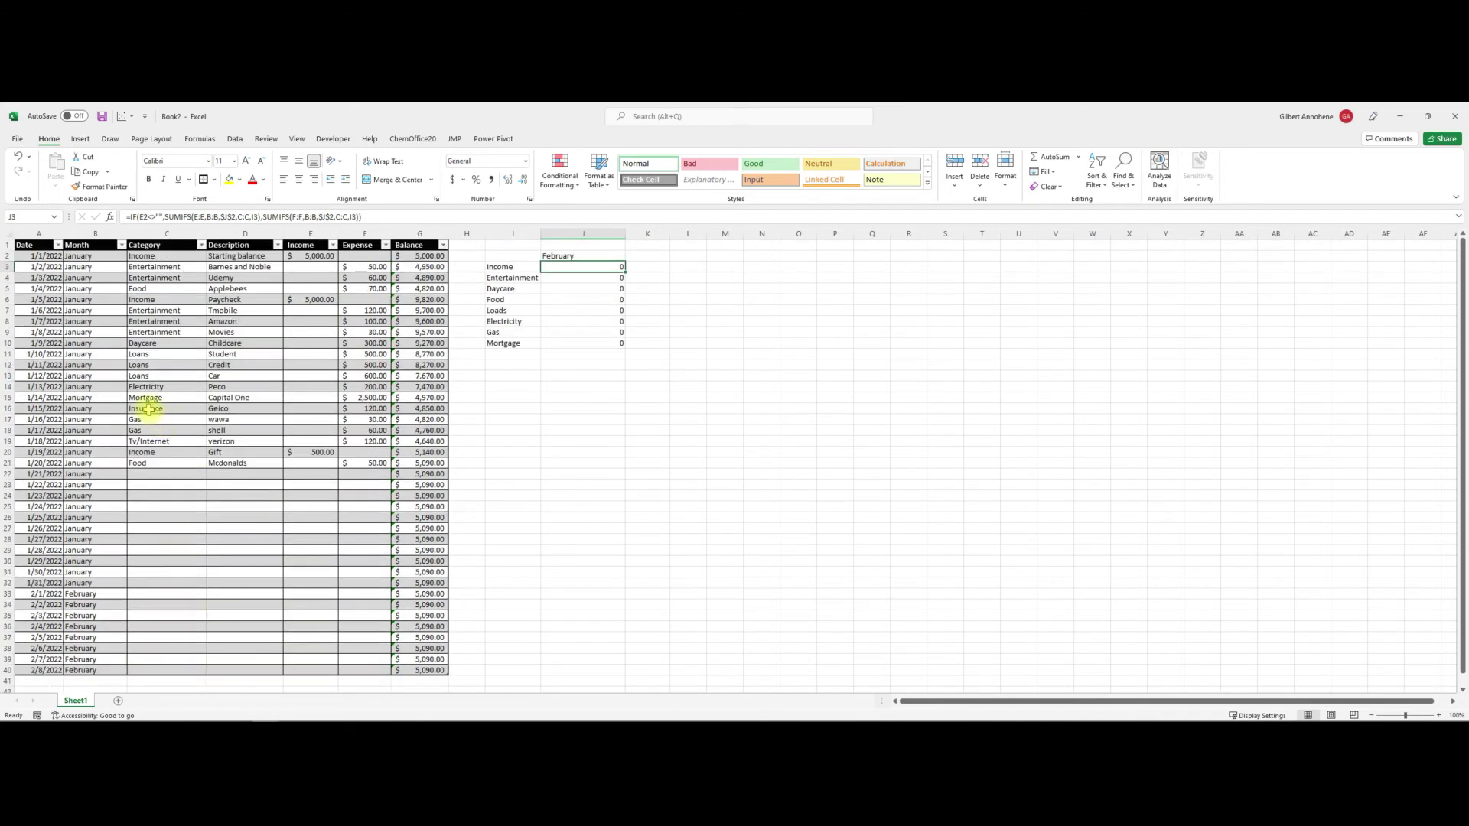
pyautogui.moveTo(137, 324); pyautogui.dragTo(364, 452)
pyautogui.rightClick(237, 358)
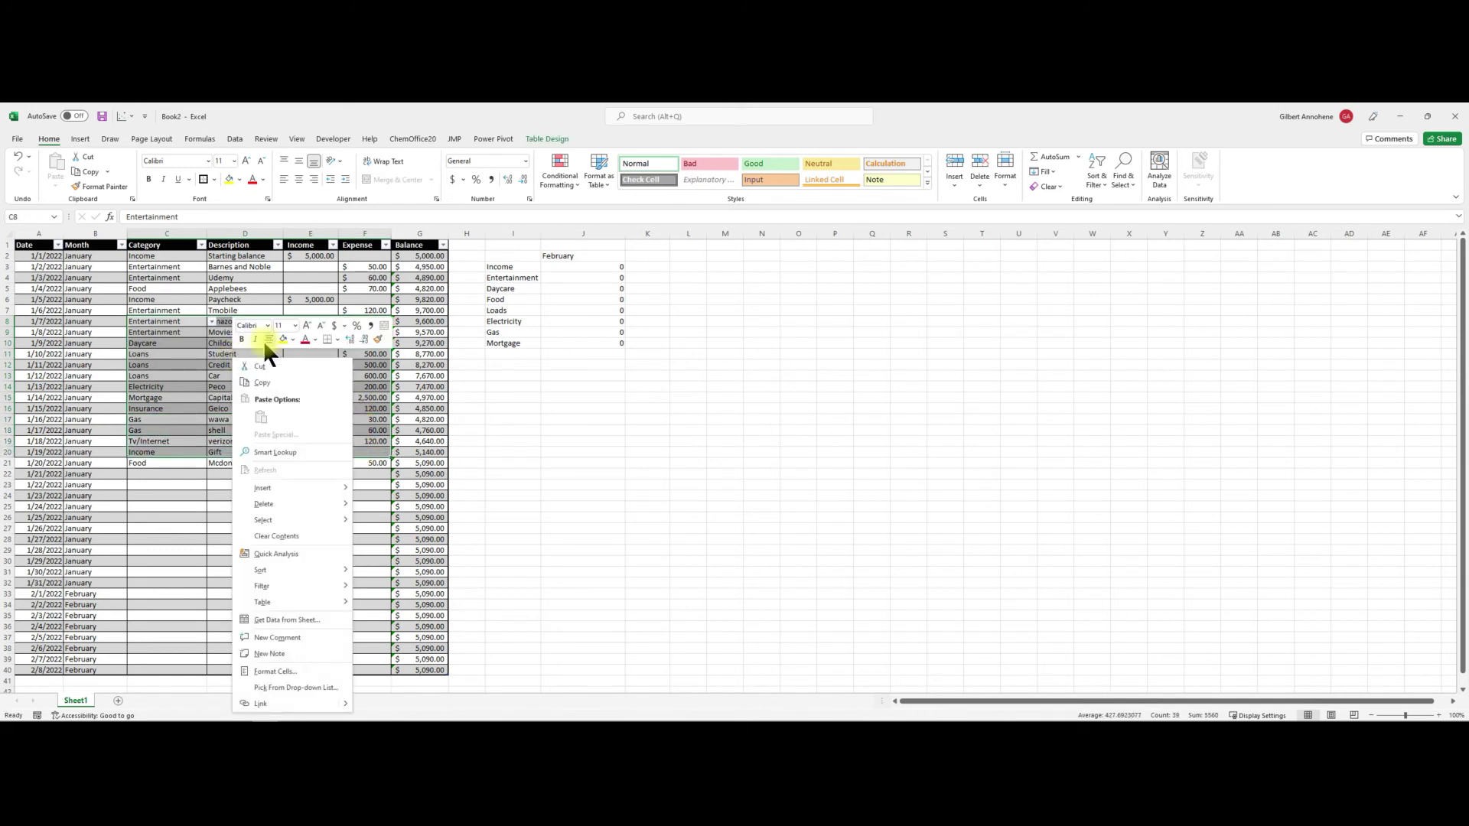
pyautogui.click(265, 379)
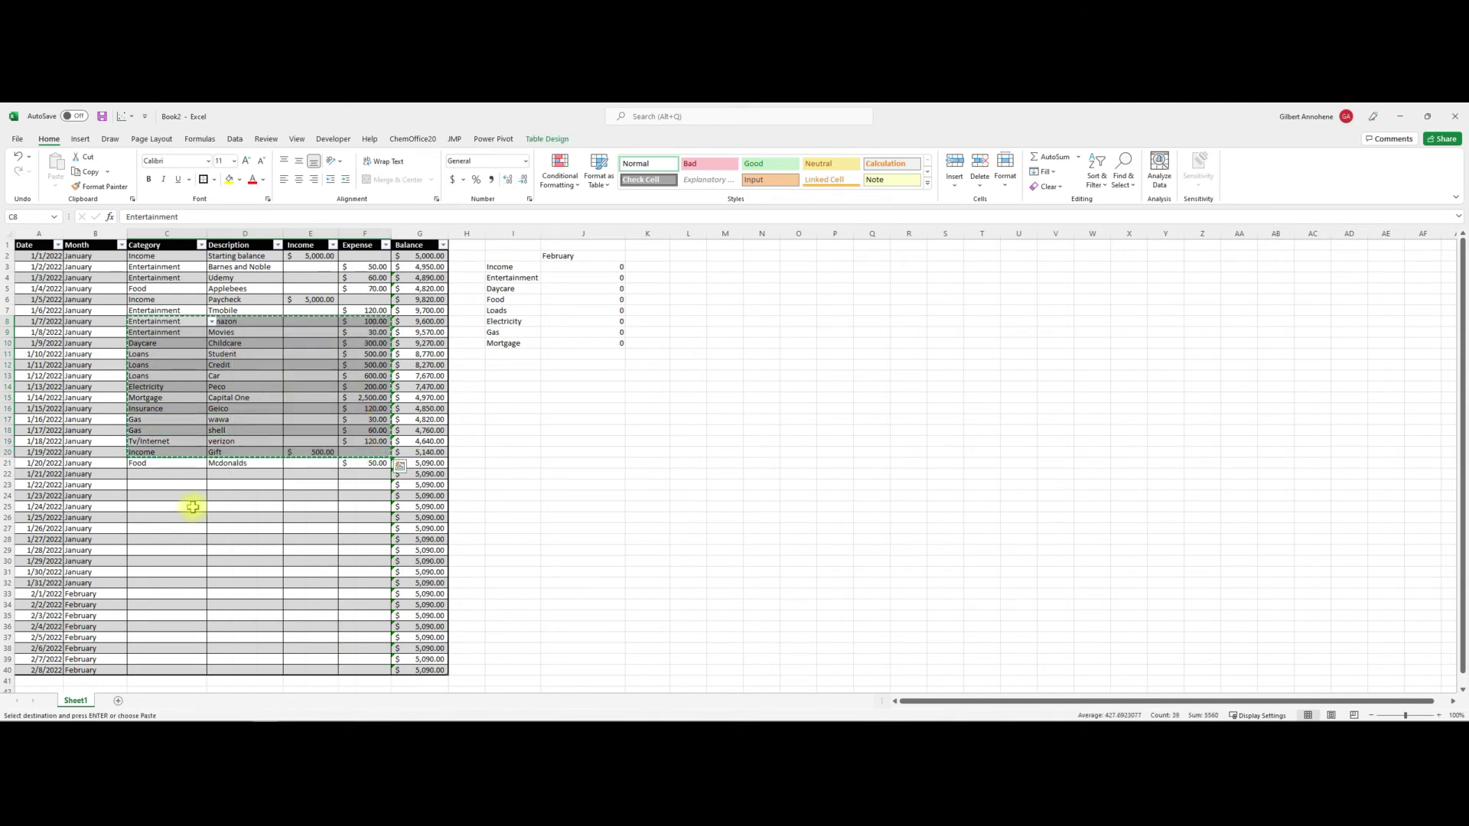
pyautogui.scroll(-4, 193, 507)
pyautogui.rightClick(154, 401)
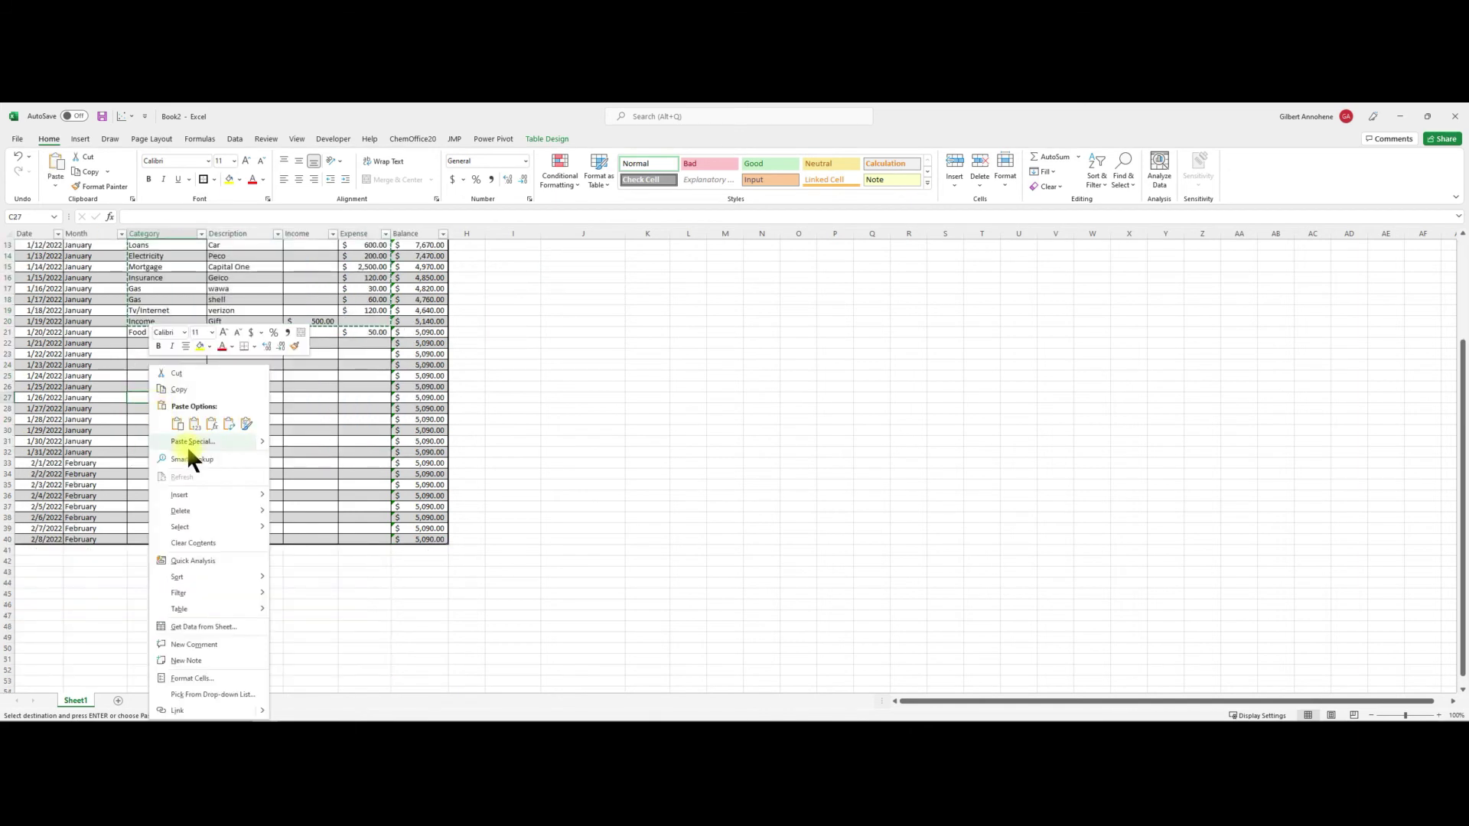
pyautogui.click(178, 424)
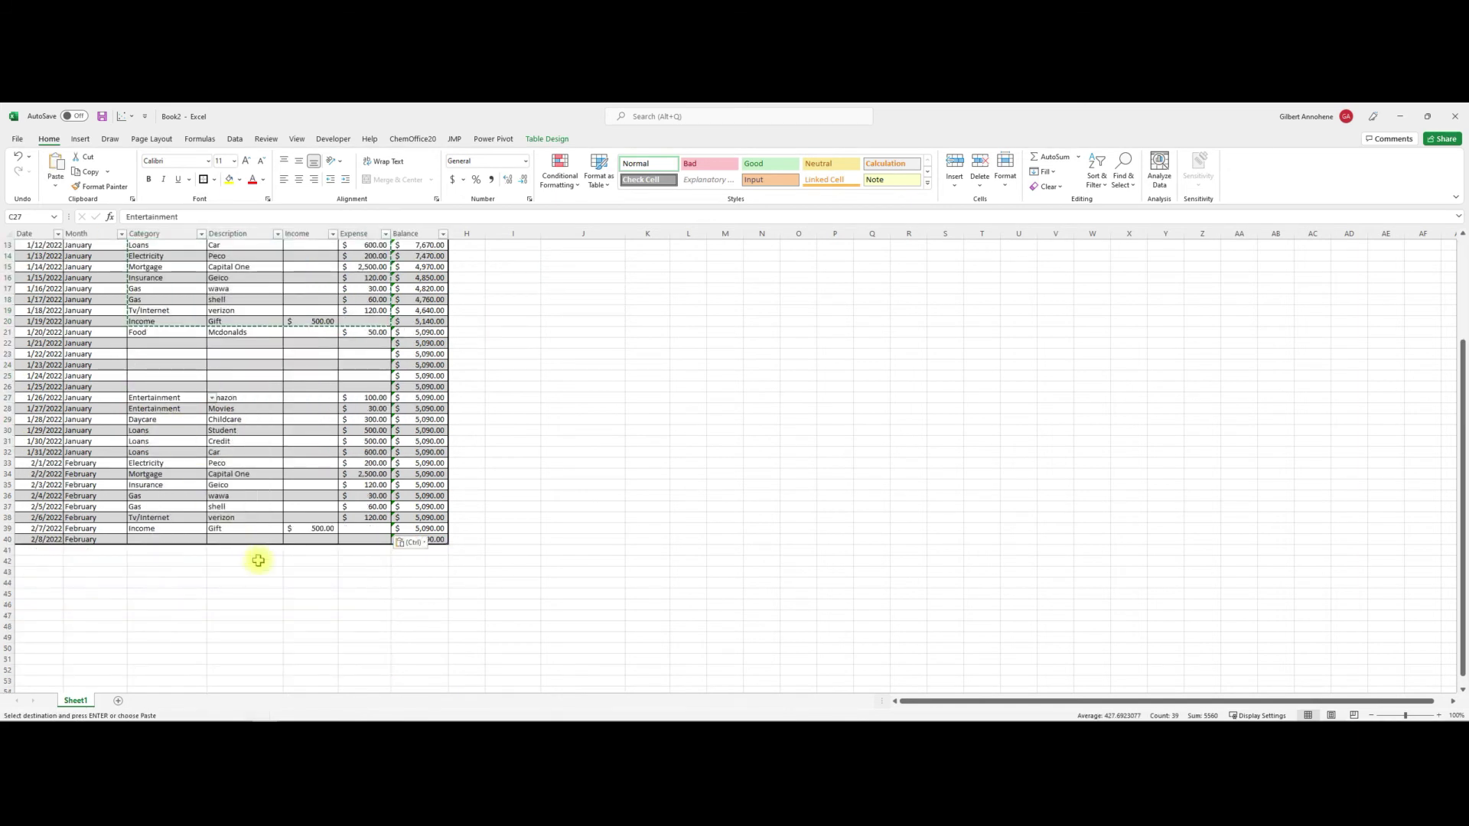
# - Compare the February summary with the pasted entries, and set the month in J2 to January
pyautogui.scroll(4, 582, 478)
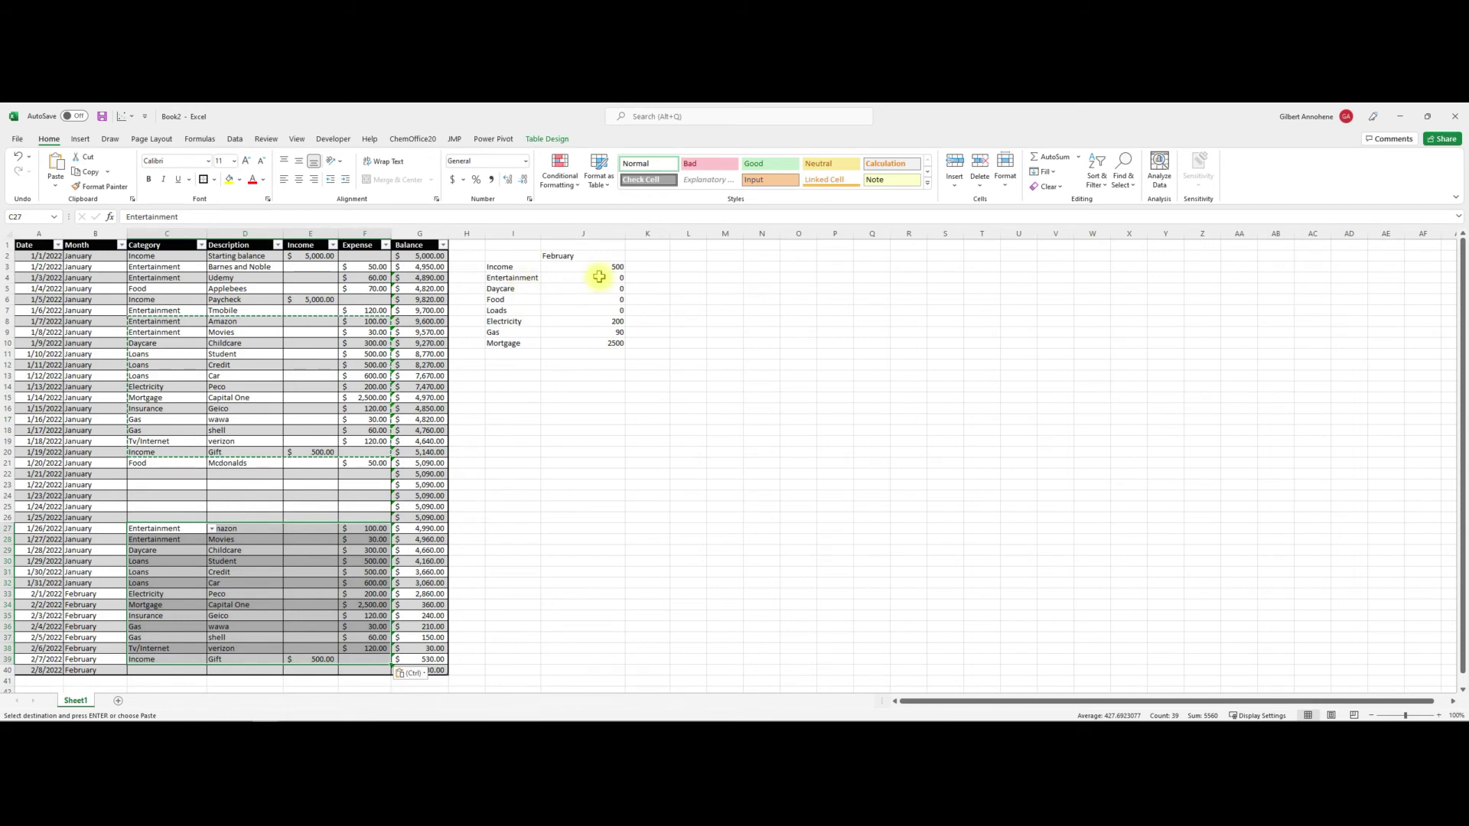
pyautogui.scroll(-1, 528, 354)
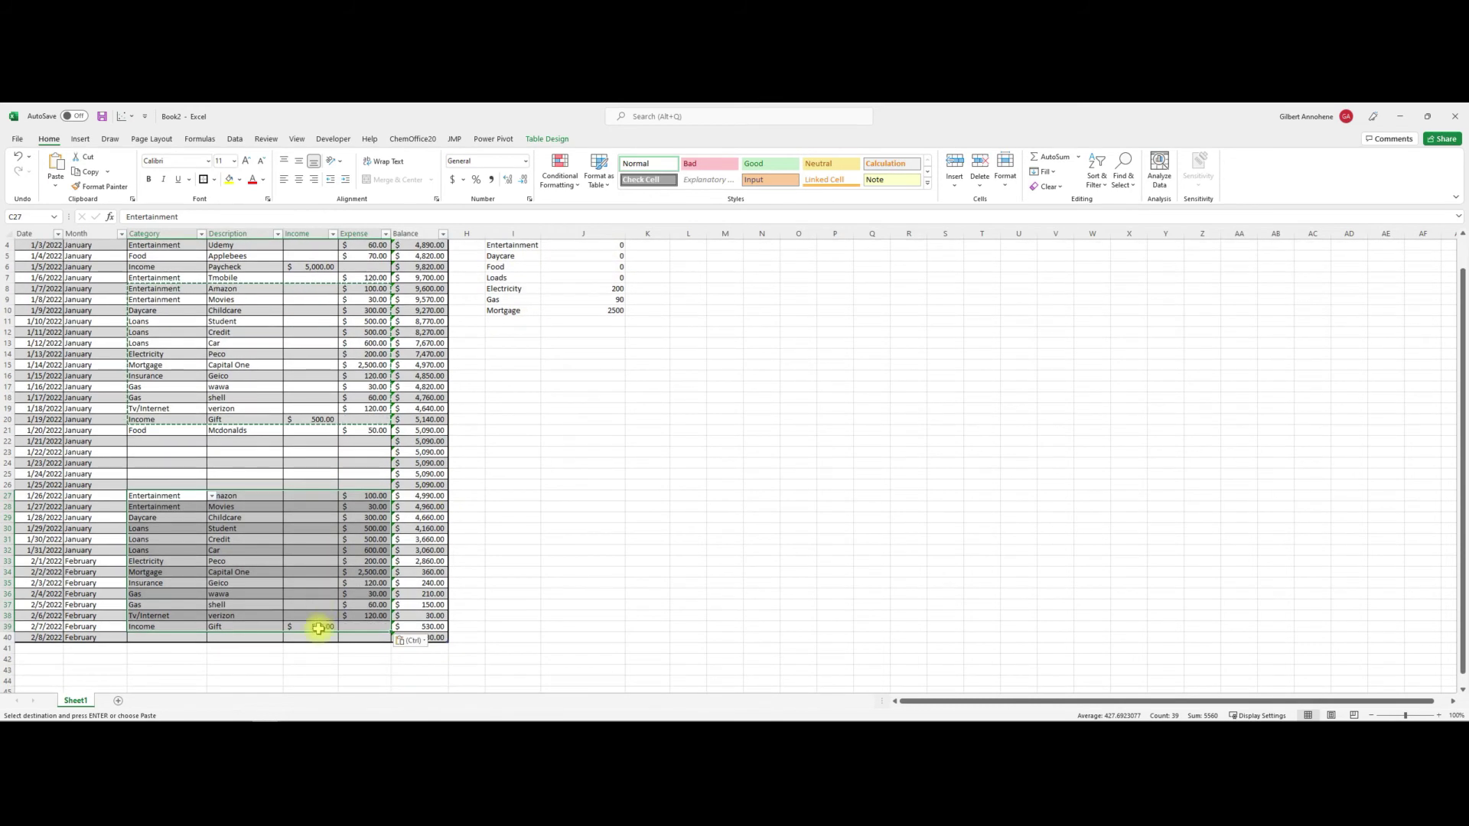
pyautogui.scroll(1, 585, 333)
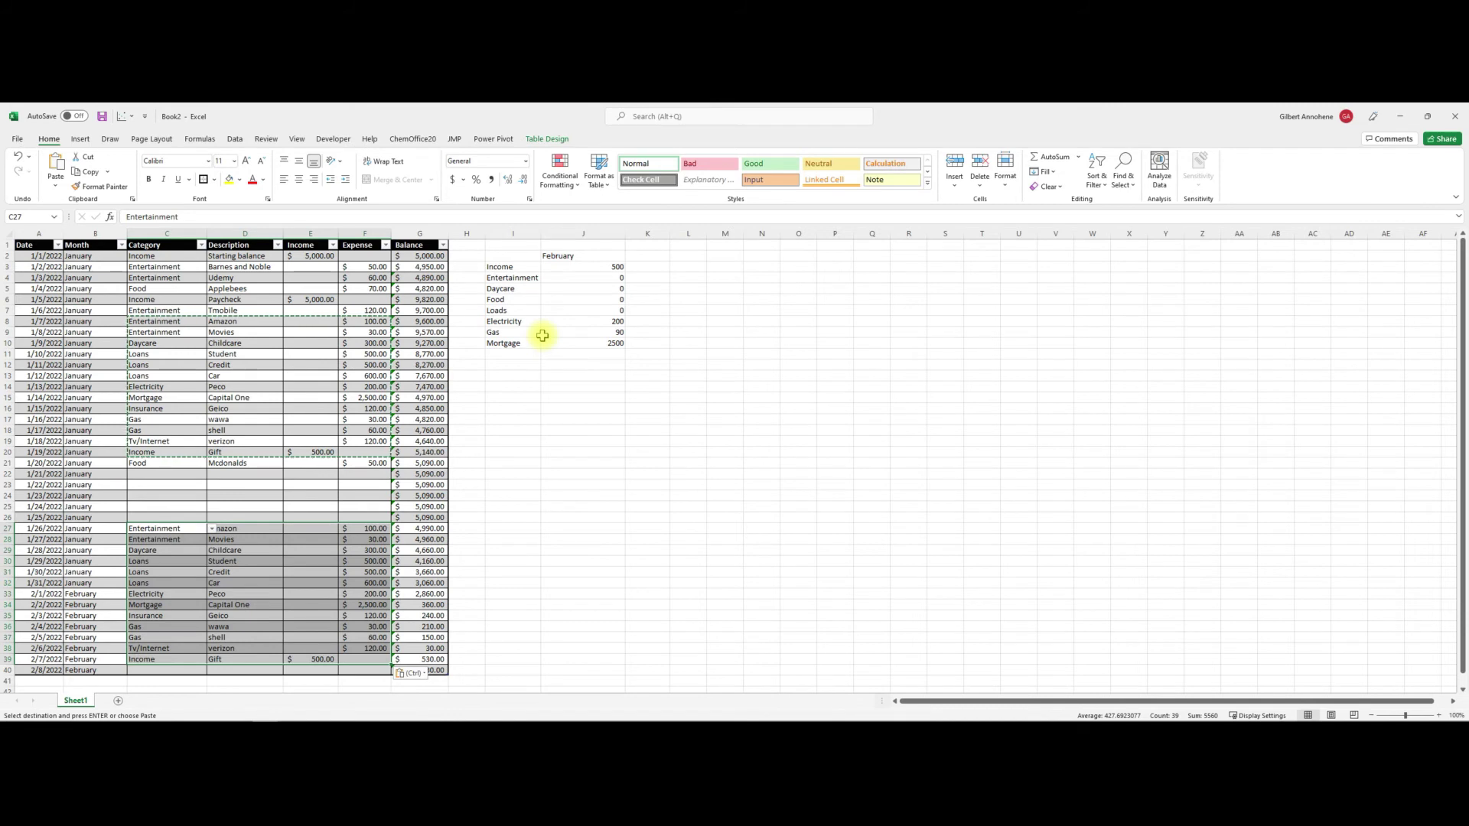
pyautogui.click(567, 256)
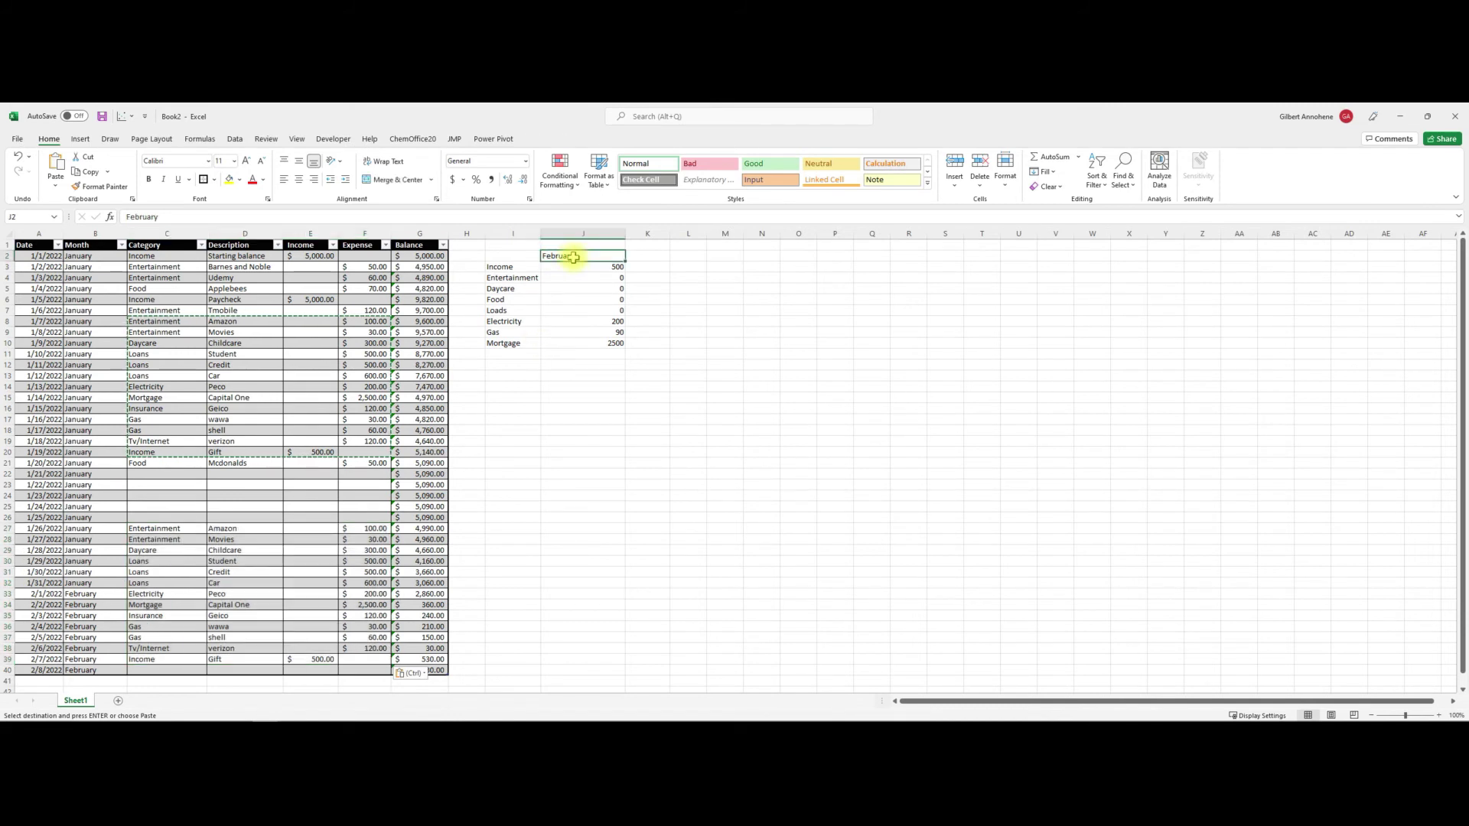
pyautogui.write('Jan')
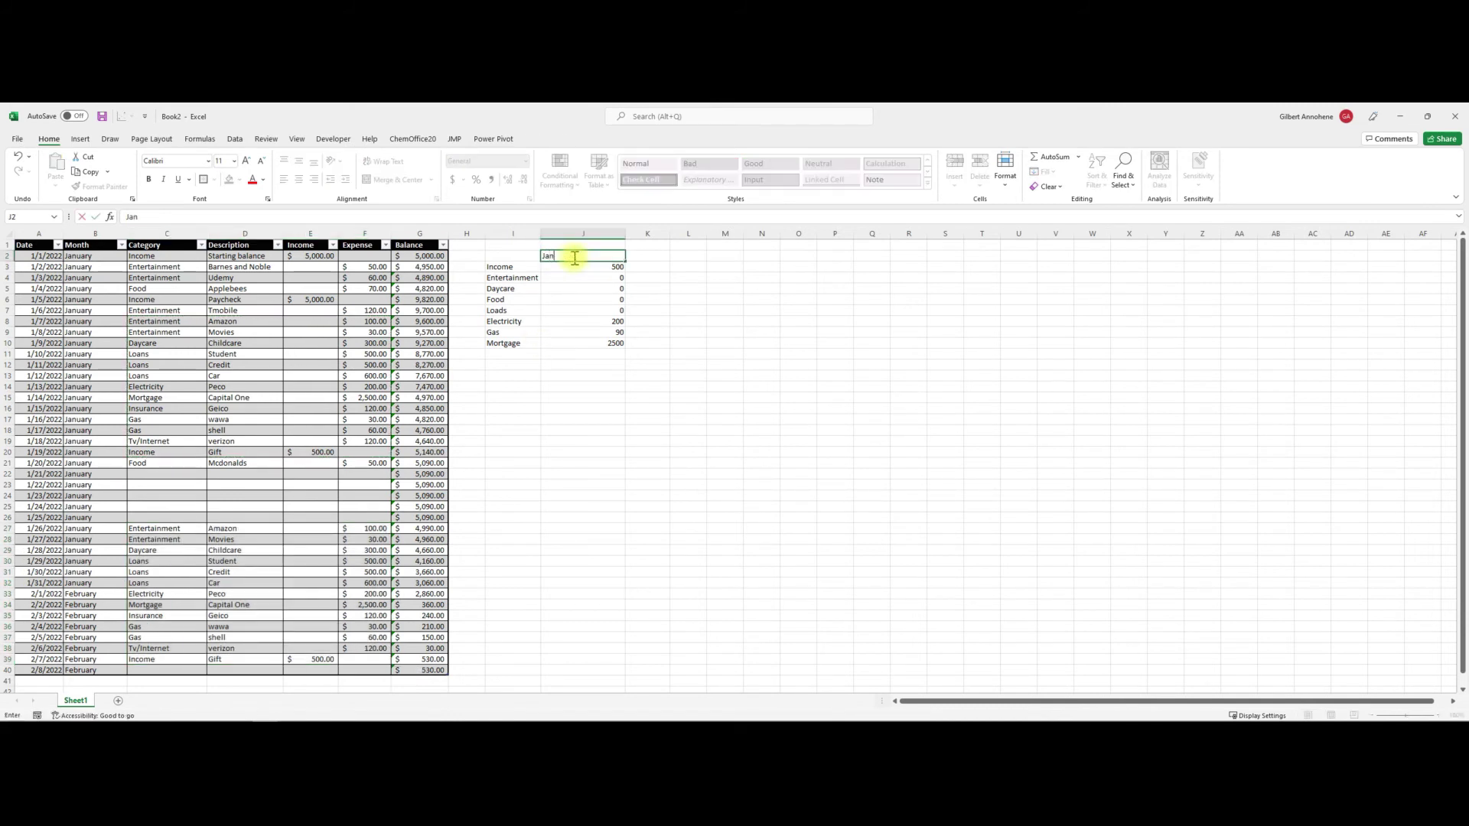
pyautogui.write('uary')
pyautogui.press('Return')
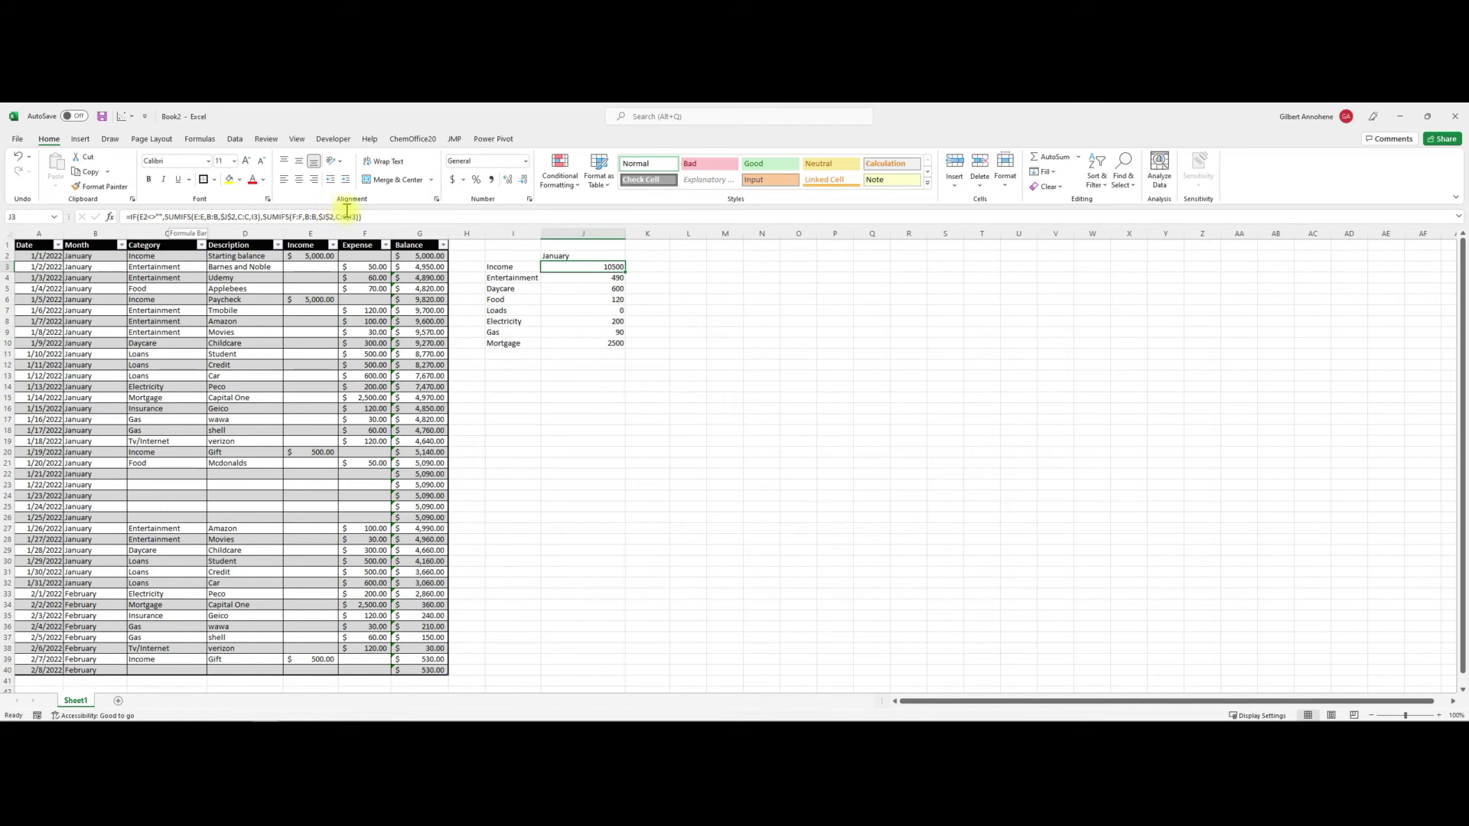
# - Examine the logical test and value-if-true arguments of the IF formula in J3, leaving the formula unchanged
pyautogui.click(135, 217)
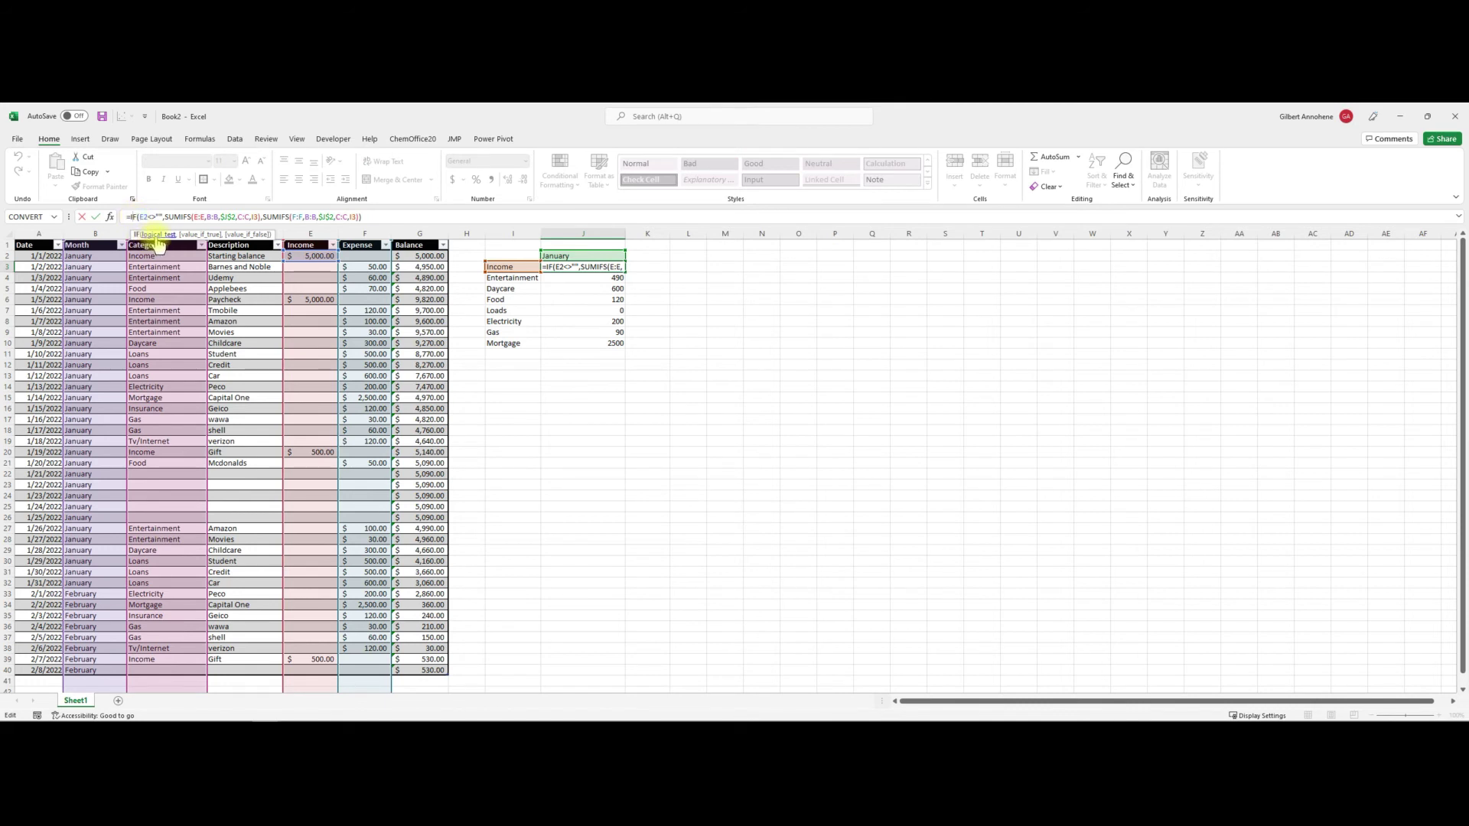
pyautogui.click(156, 235)
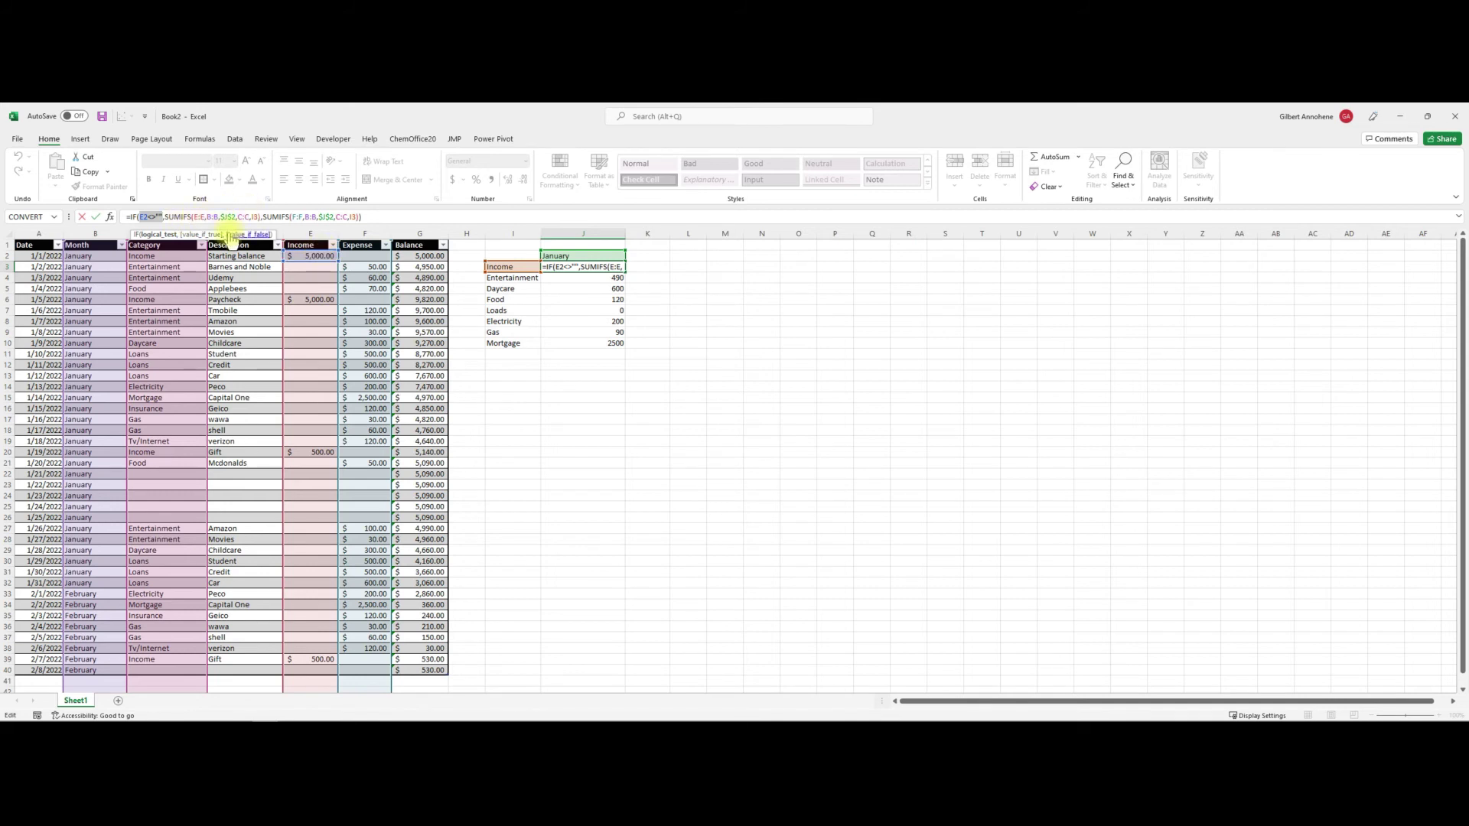
pyautogui.click(202, 235)
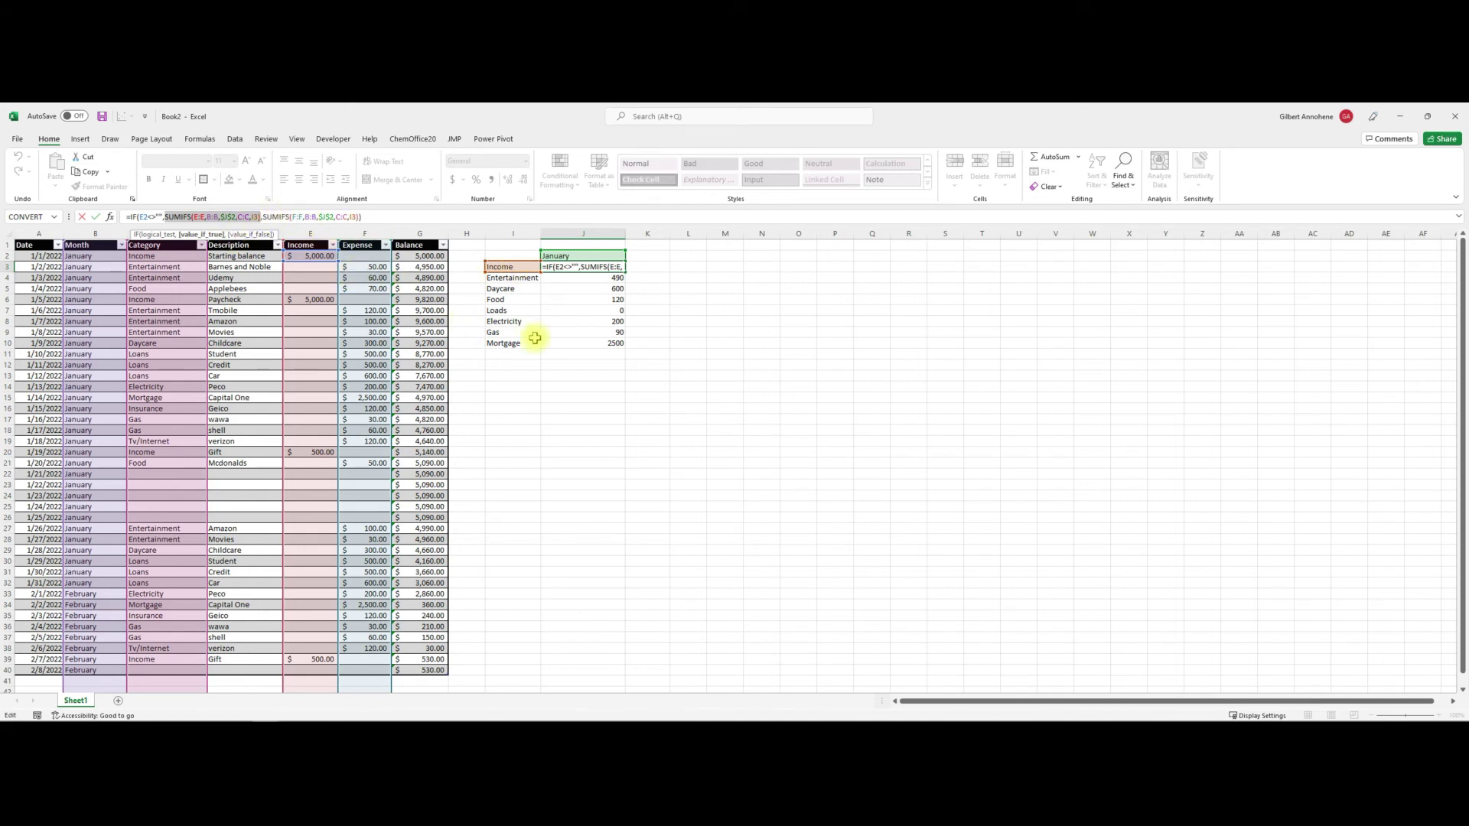
pyautogui.click(705, 430)
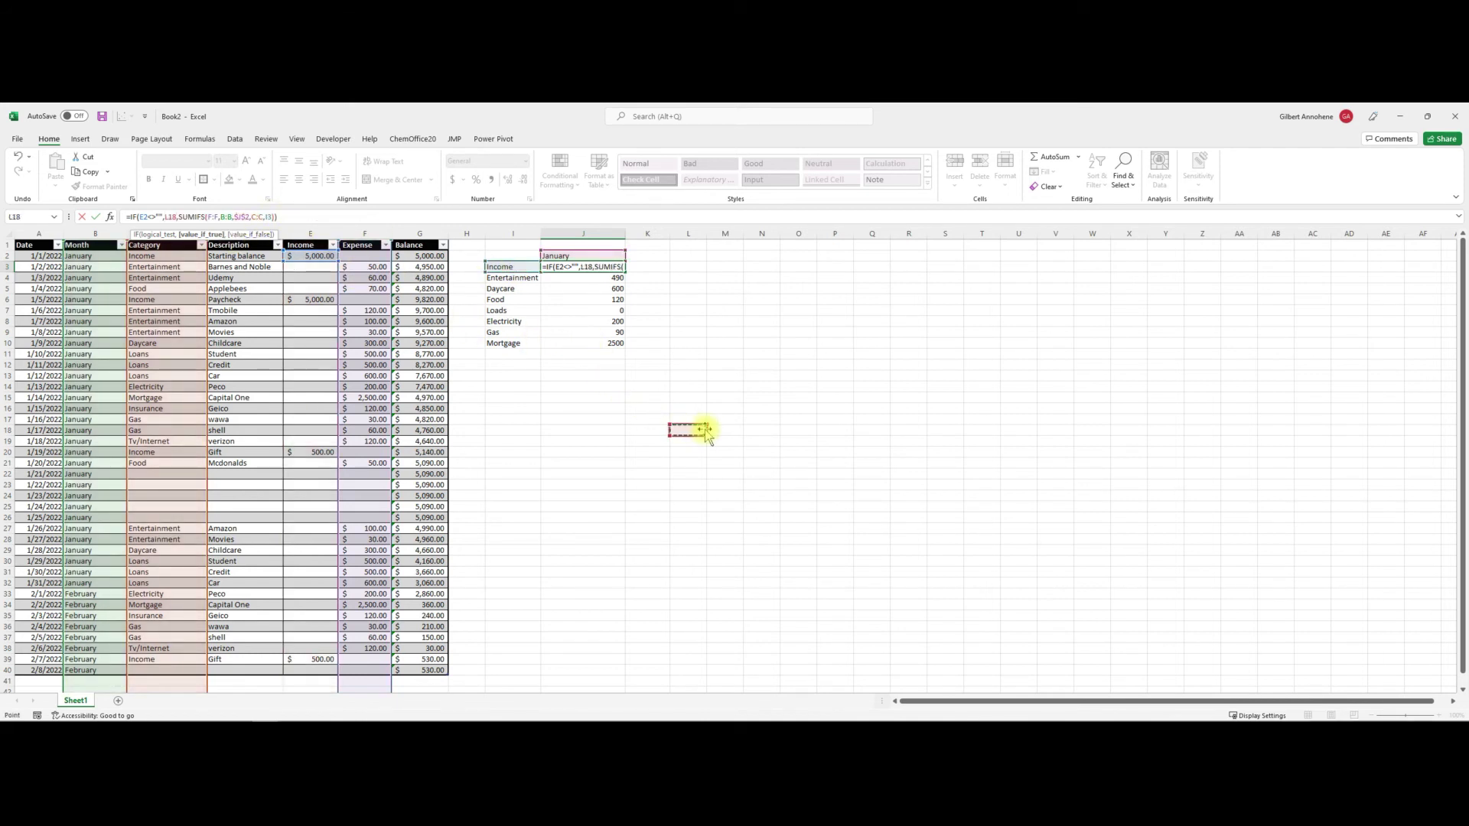
pyautogui.press('Escape')
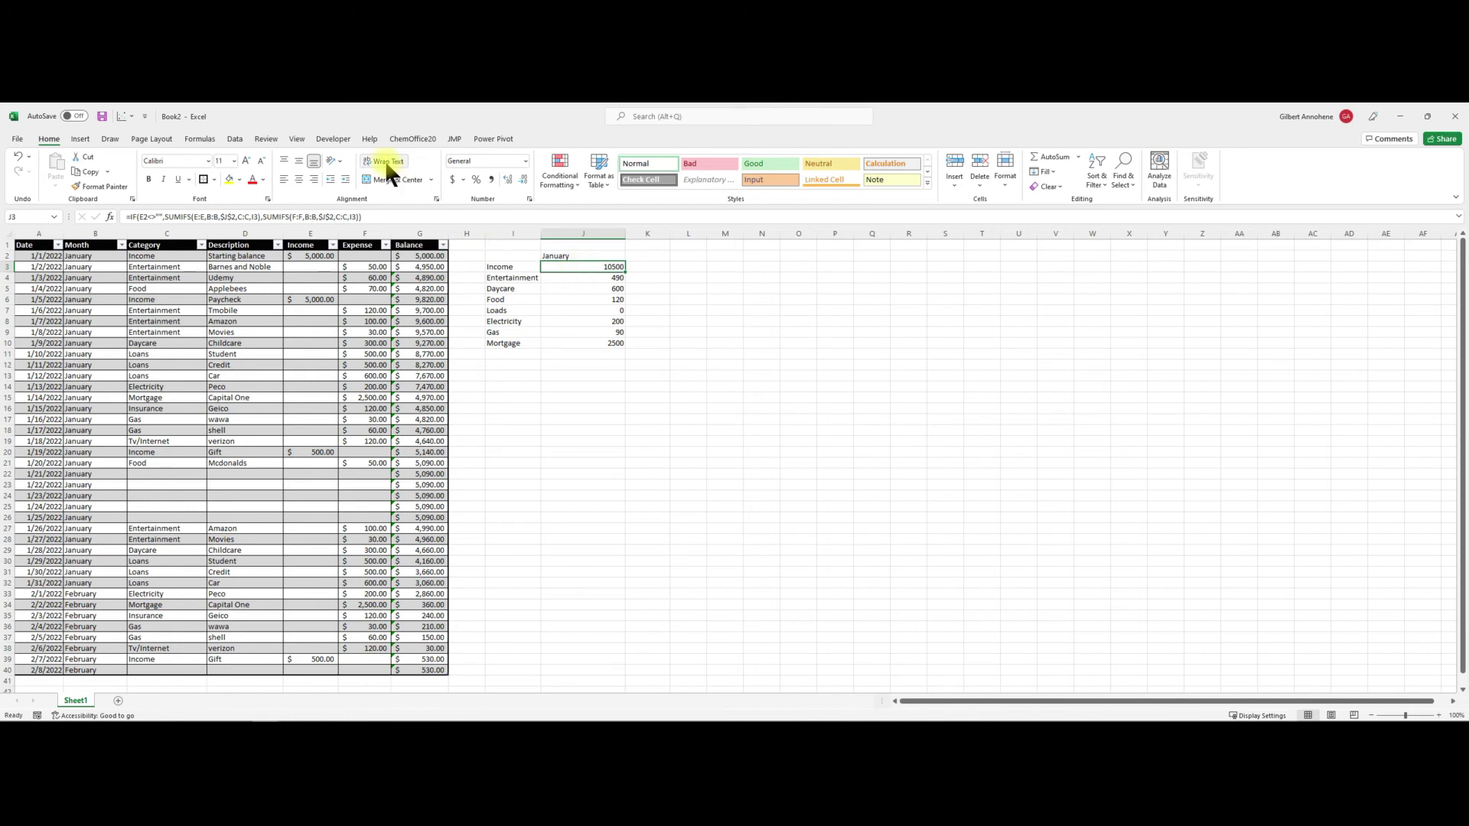
# - Apply a solid green data bar as conditional formatting to the Income total in J3
pyautogui.click(232, 137)
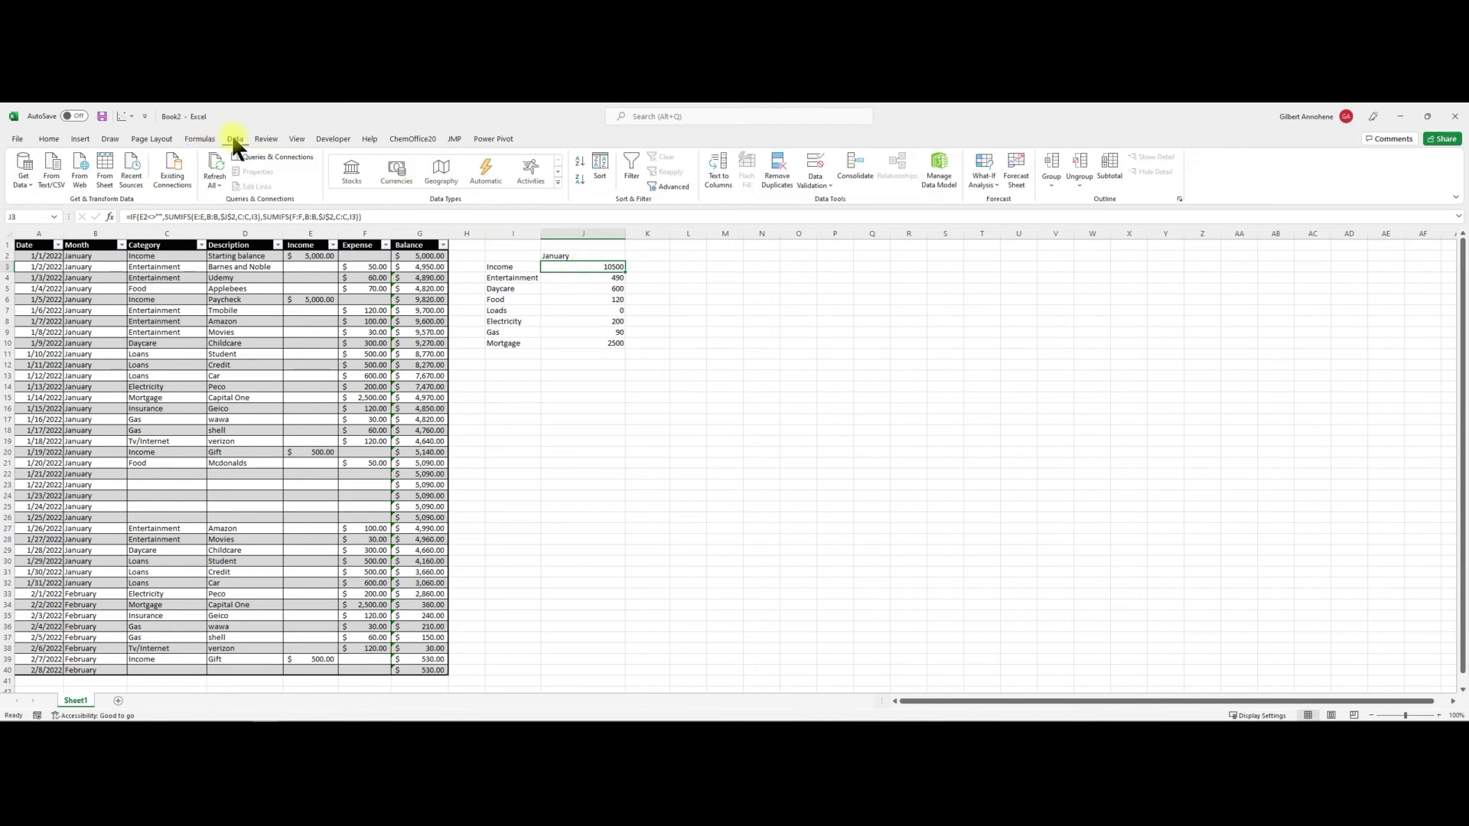
pyautogui.click(52, 137)
pyautogui.click(571, 181)
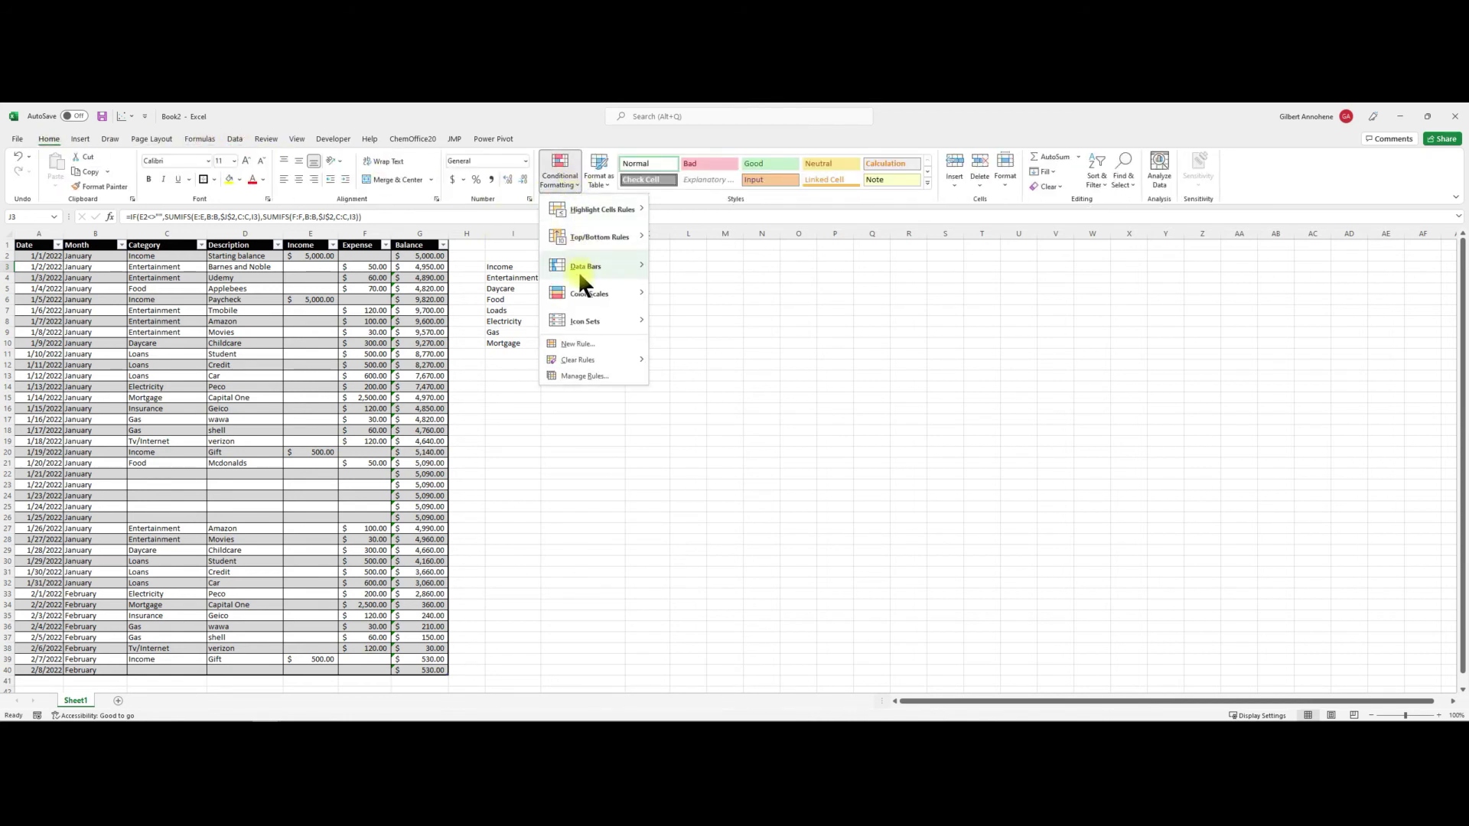
pyautogui.moveTo(586, 365)
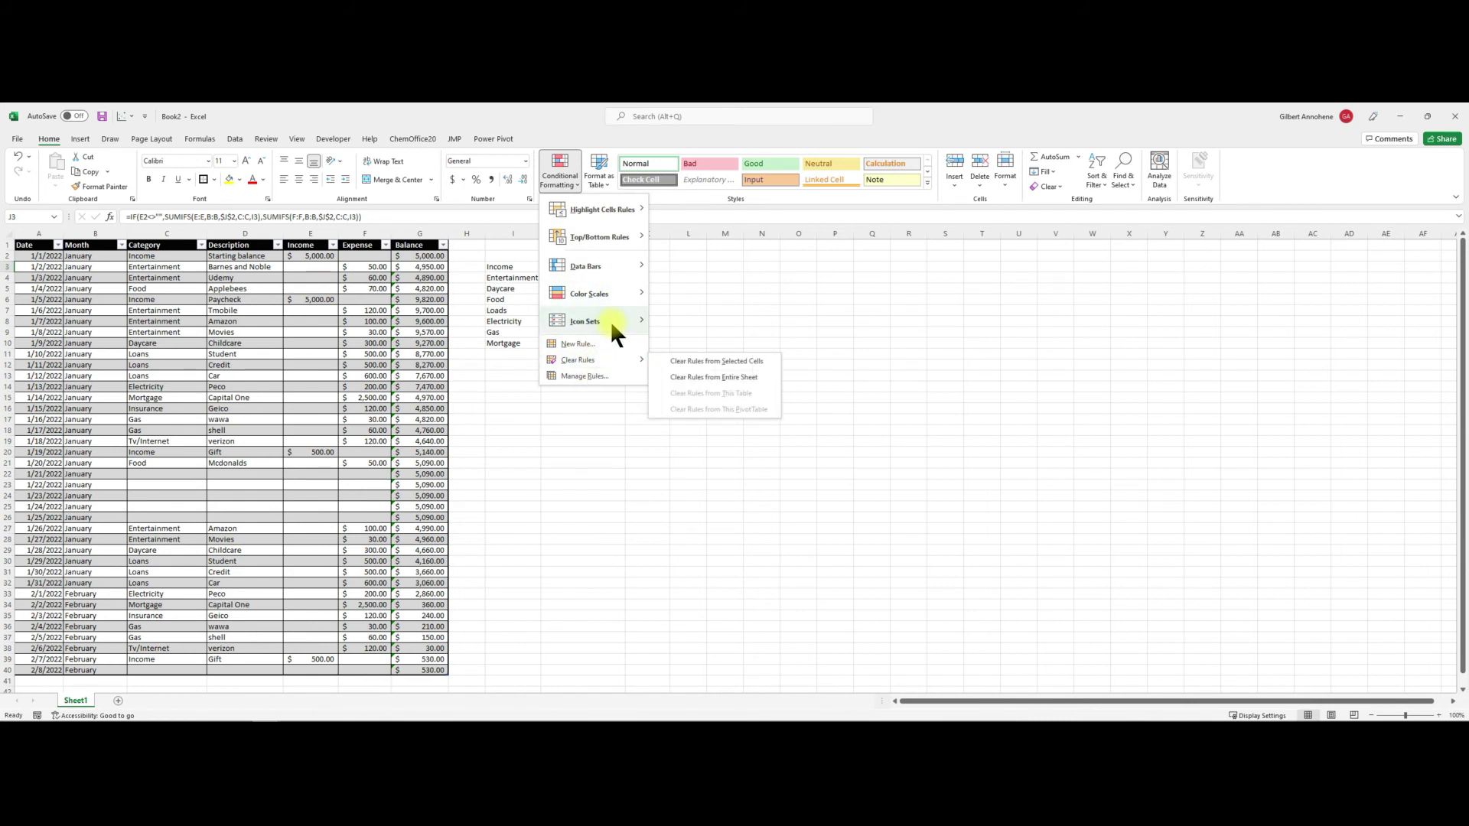
pyautogui.moveTo(622, 273)
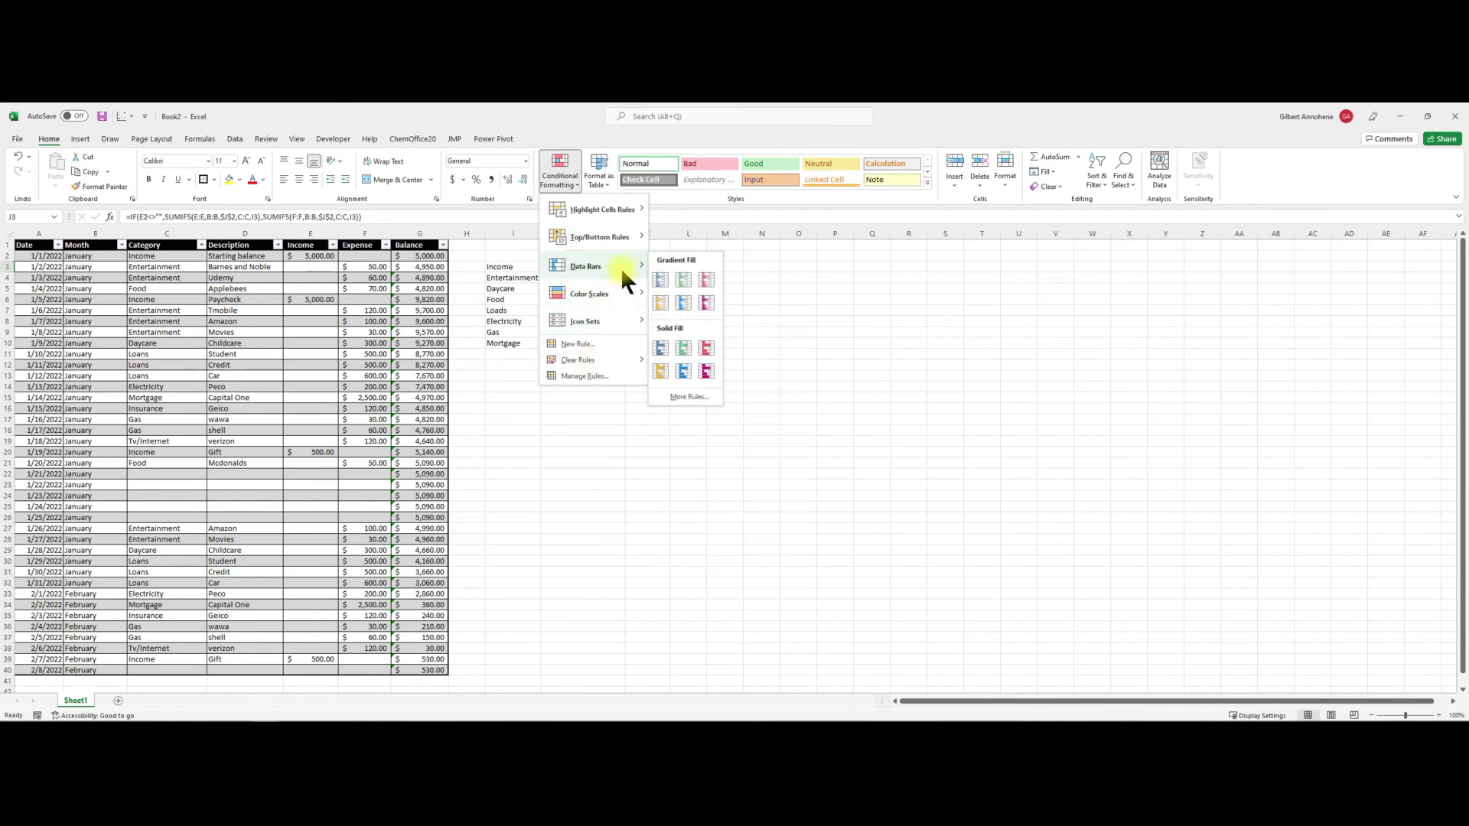
pyautogui.click(685, 348)
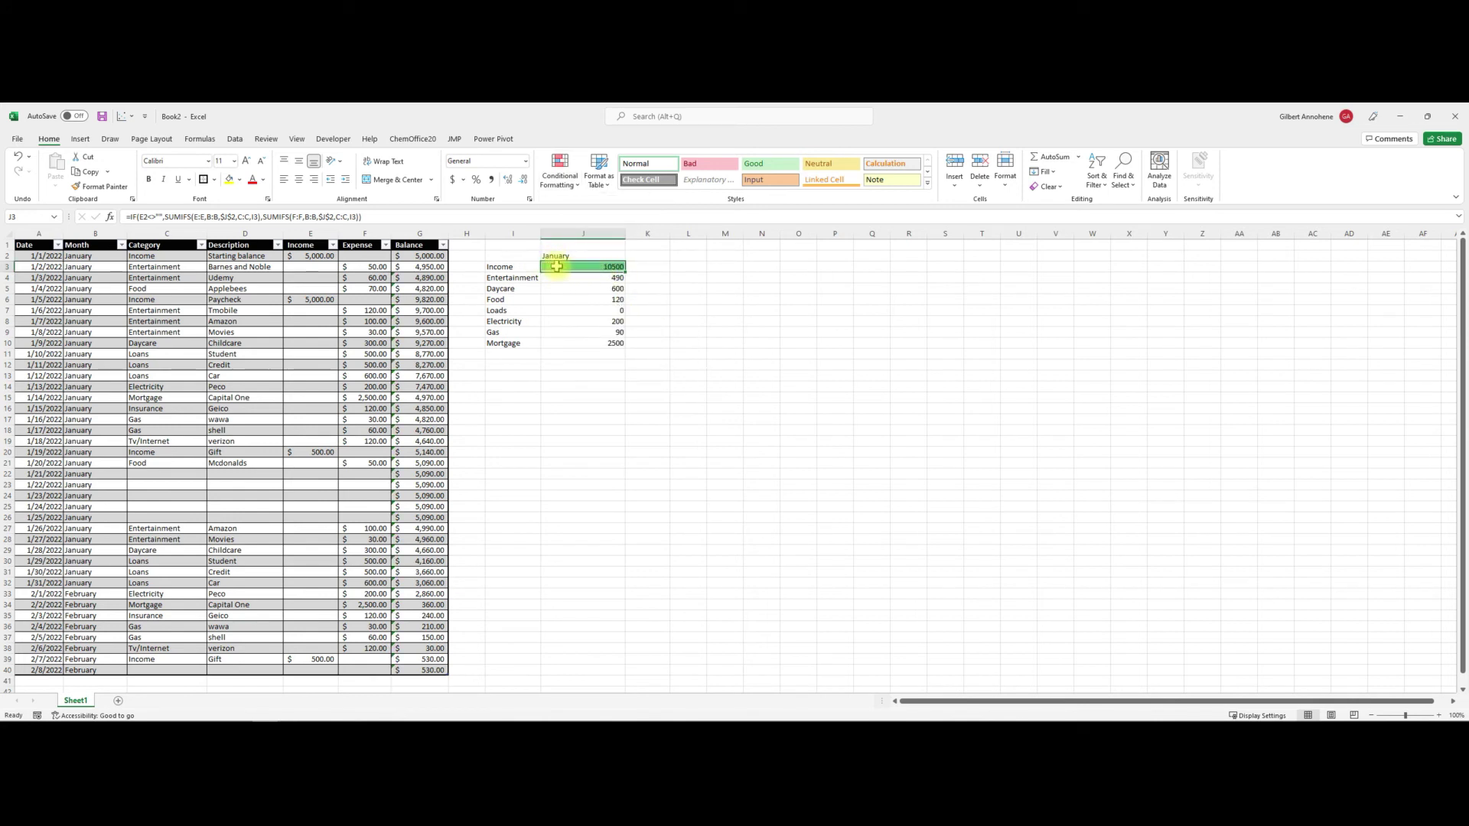
# - Edit the data bar rule on J3 to use number limits, with minimum 0 and maximum 15000
pyautogui.click(575, 184)
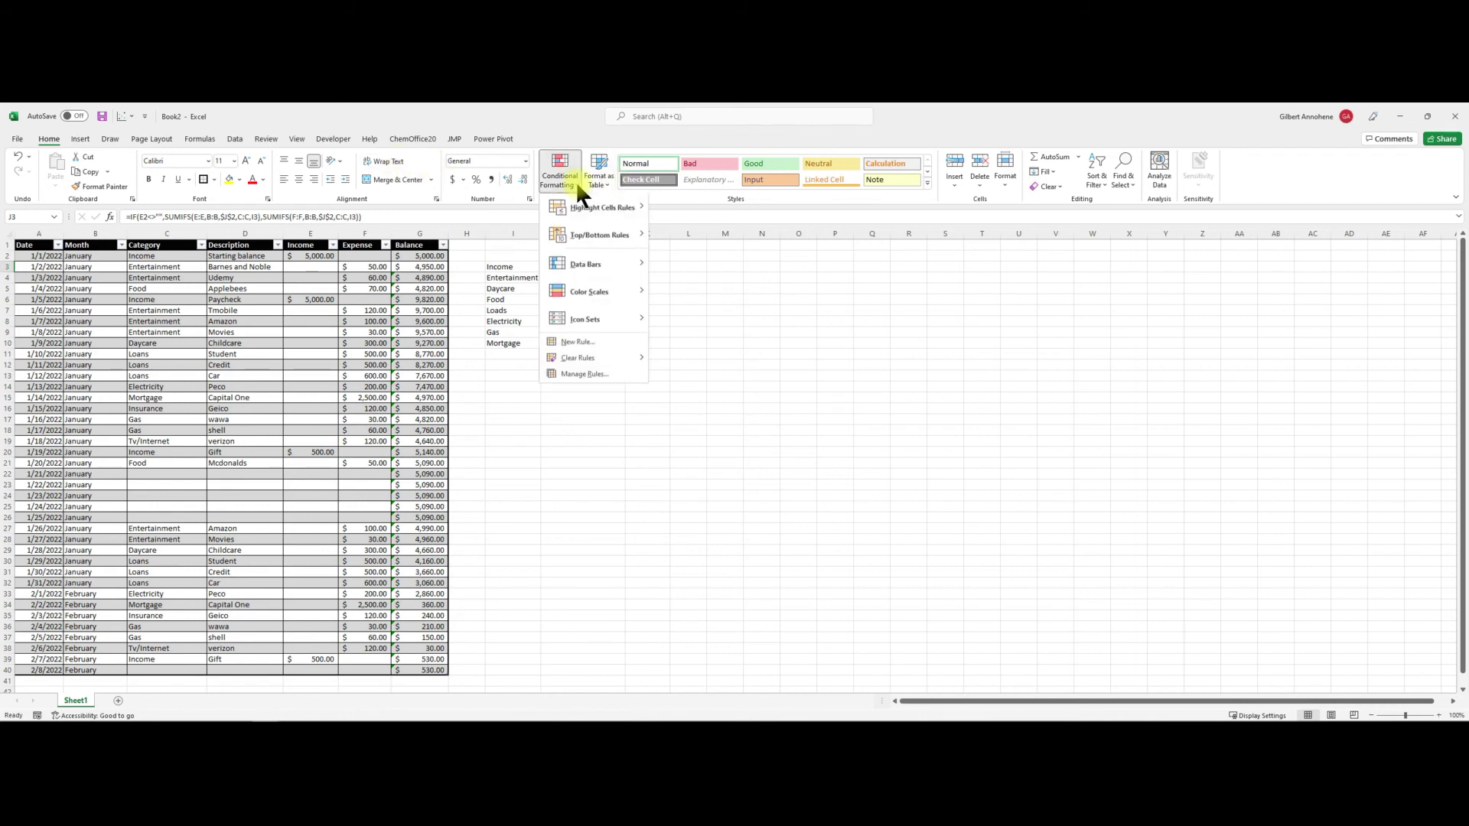
pyautogui.click(584, 374)
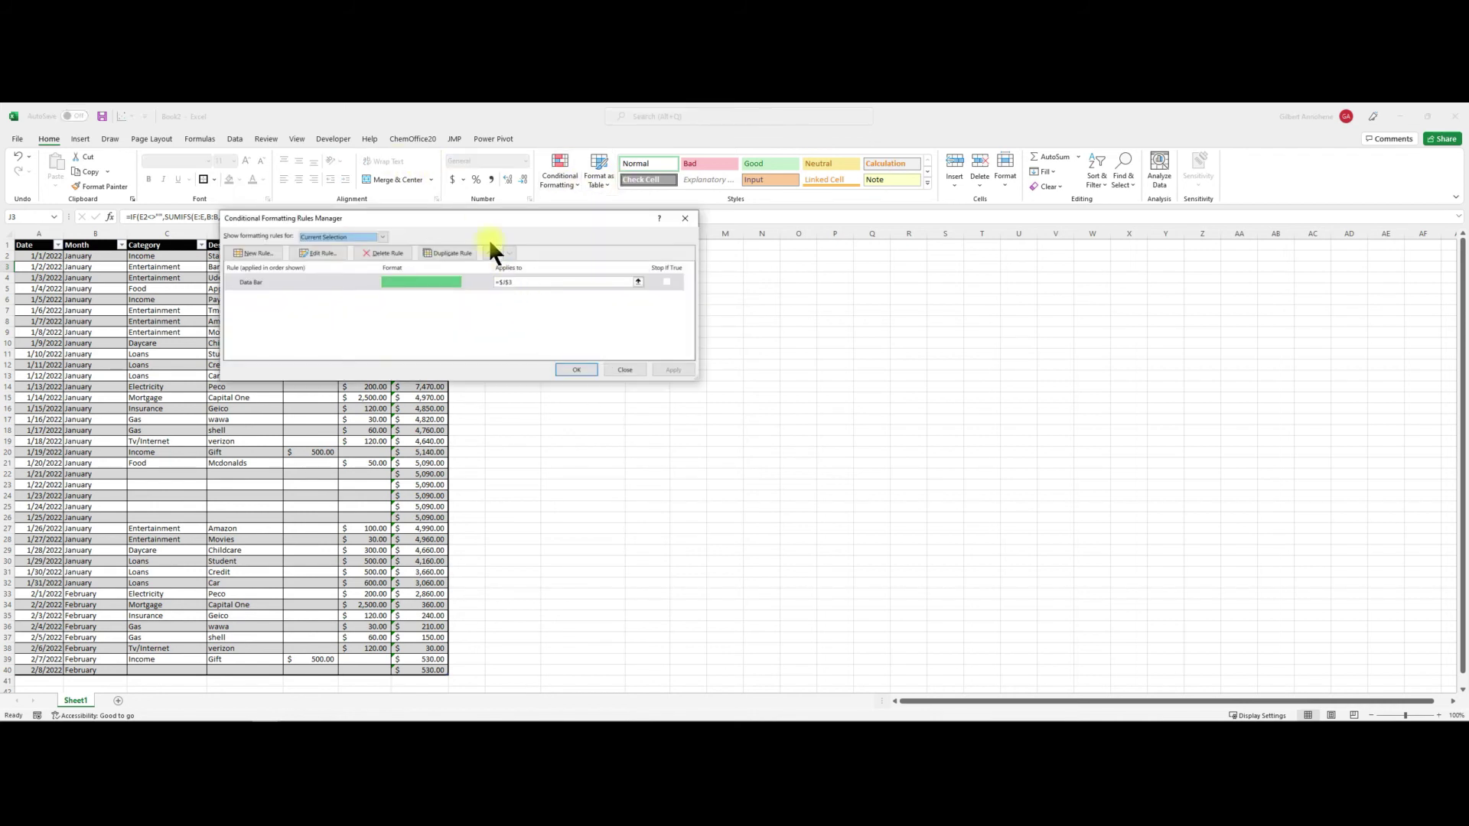
pyautogui.moveTo(486, 219); pyautogui.dragTo(906, 326)
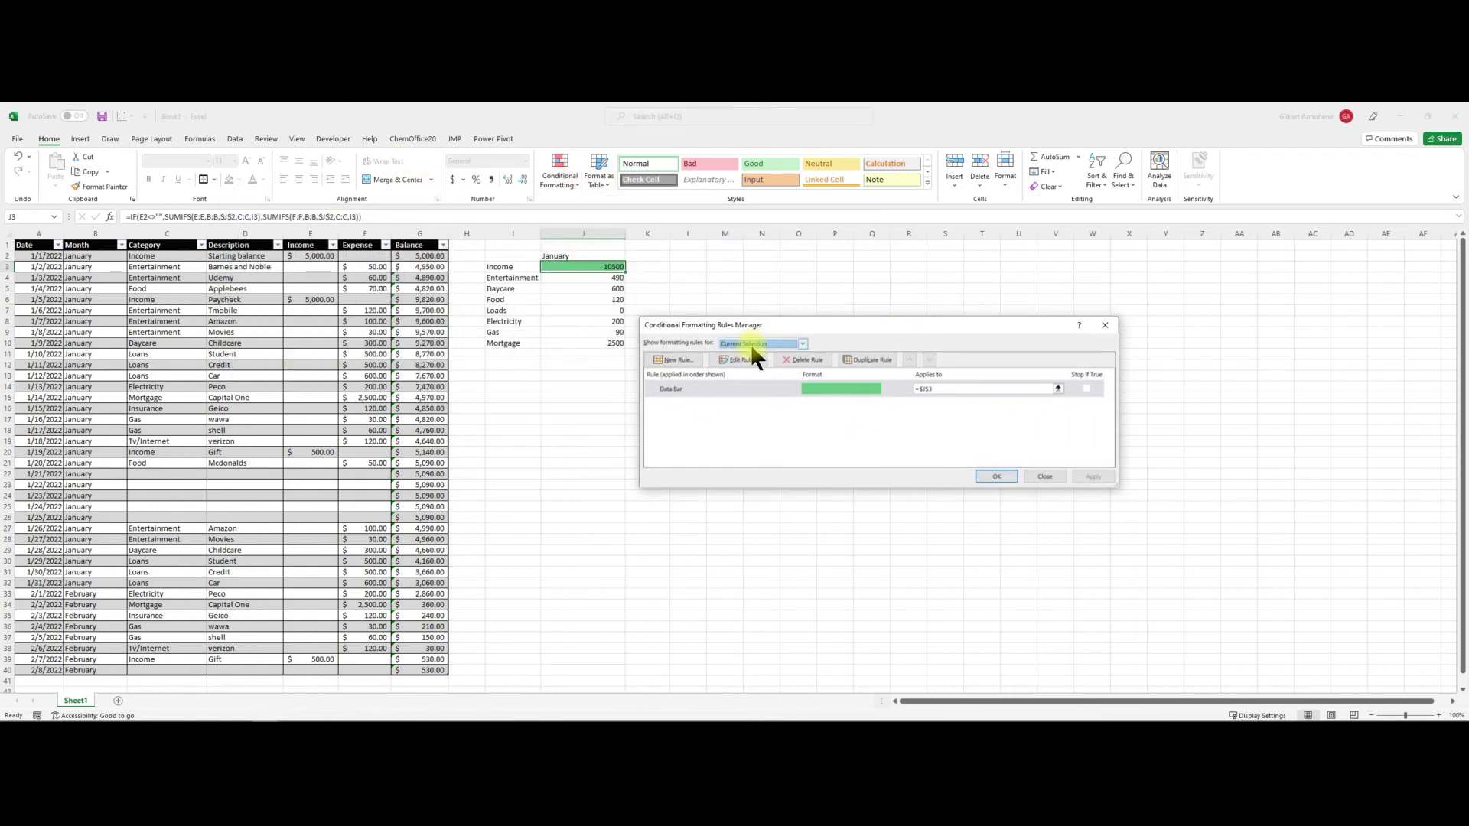
pyautogui.doubleClick(729, 387)
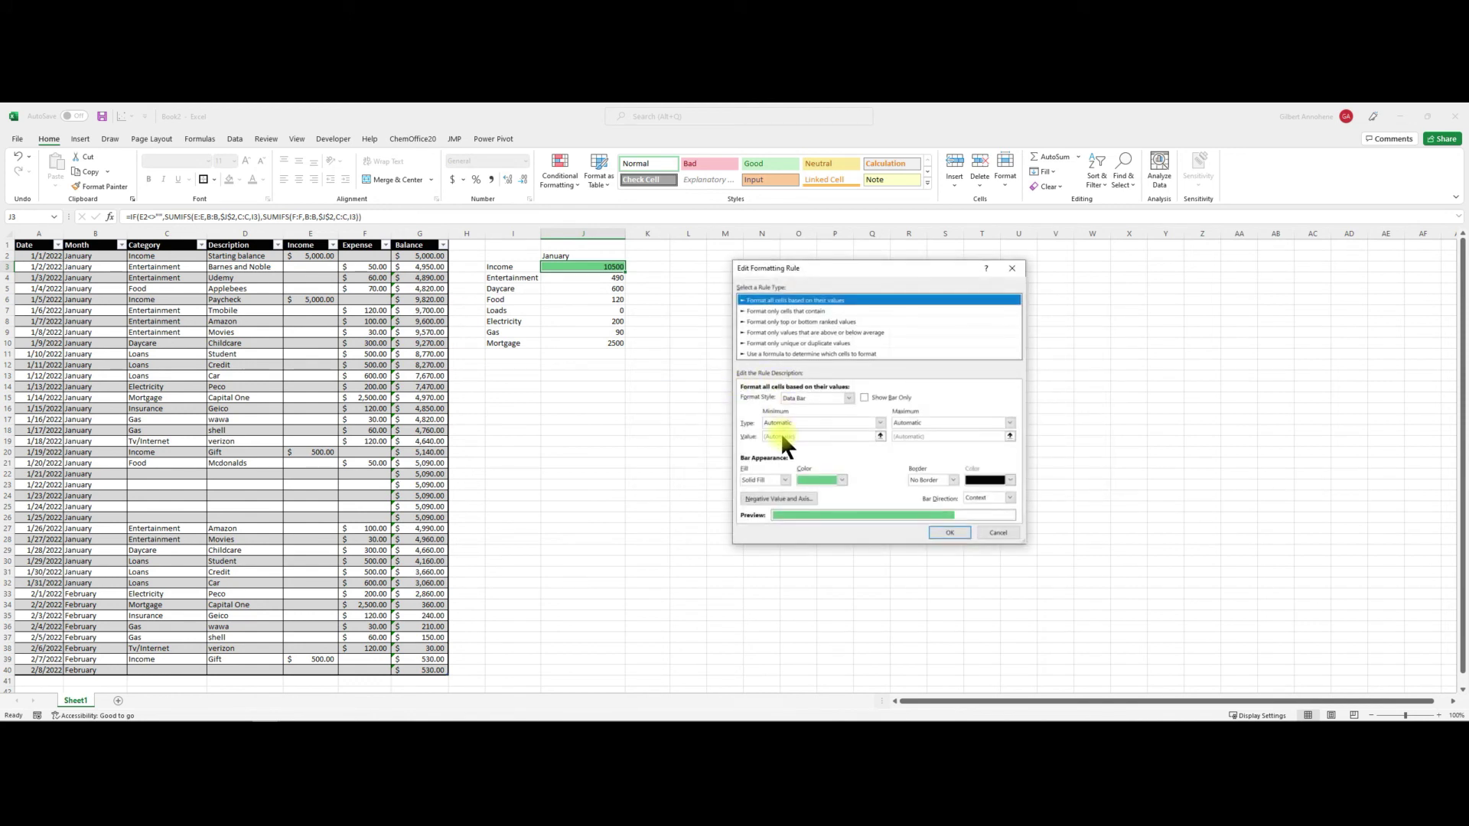
pyautogui.click(880, 422)
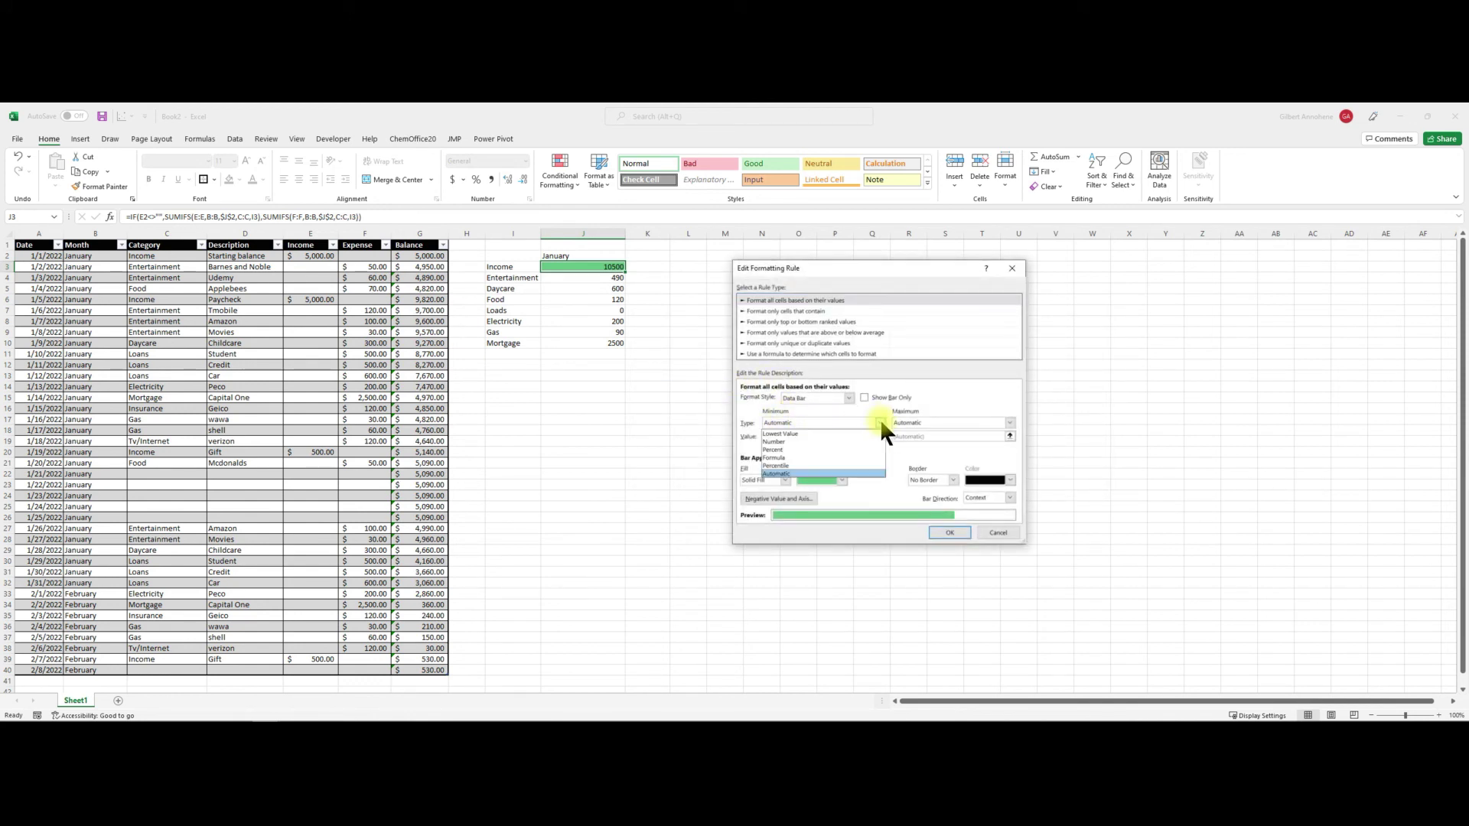
pyautogui.click(814, 443)
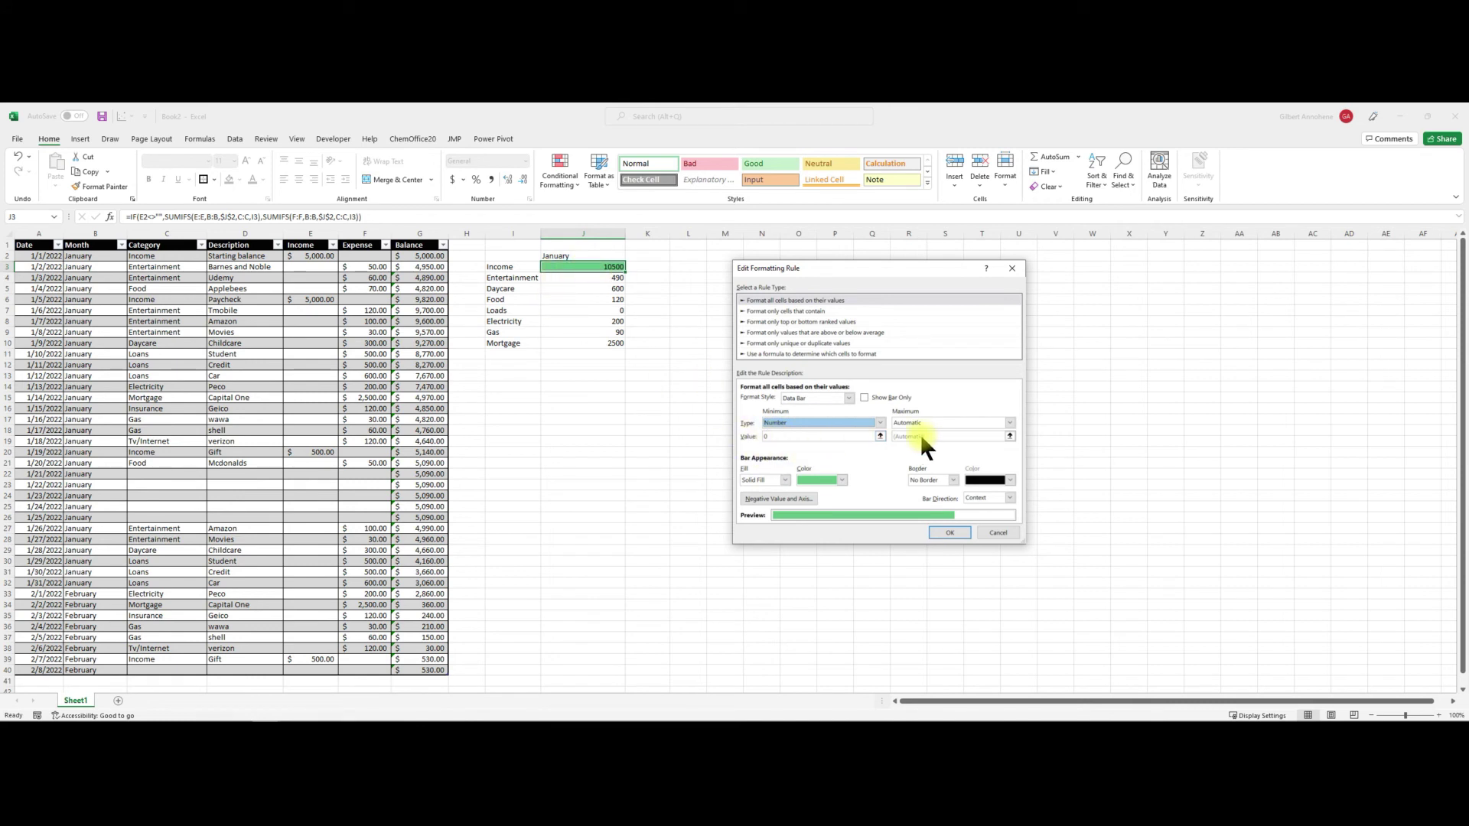
pyautogui.click(1010, 423)
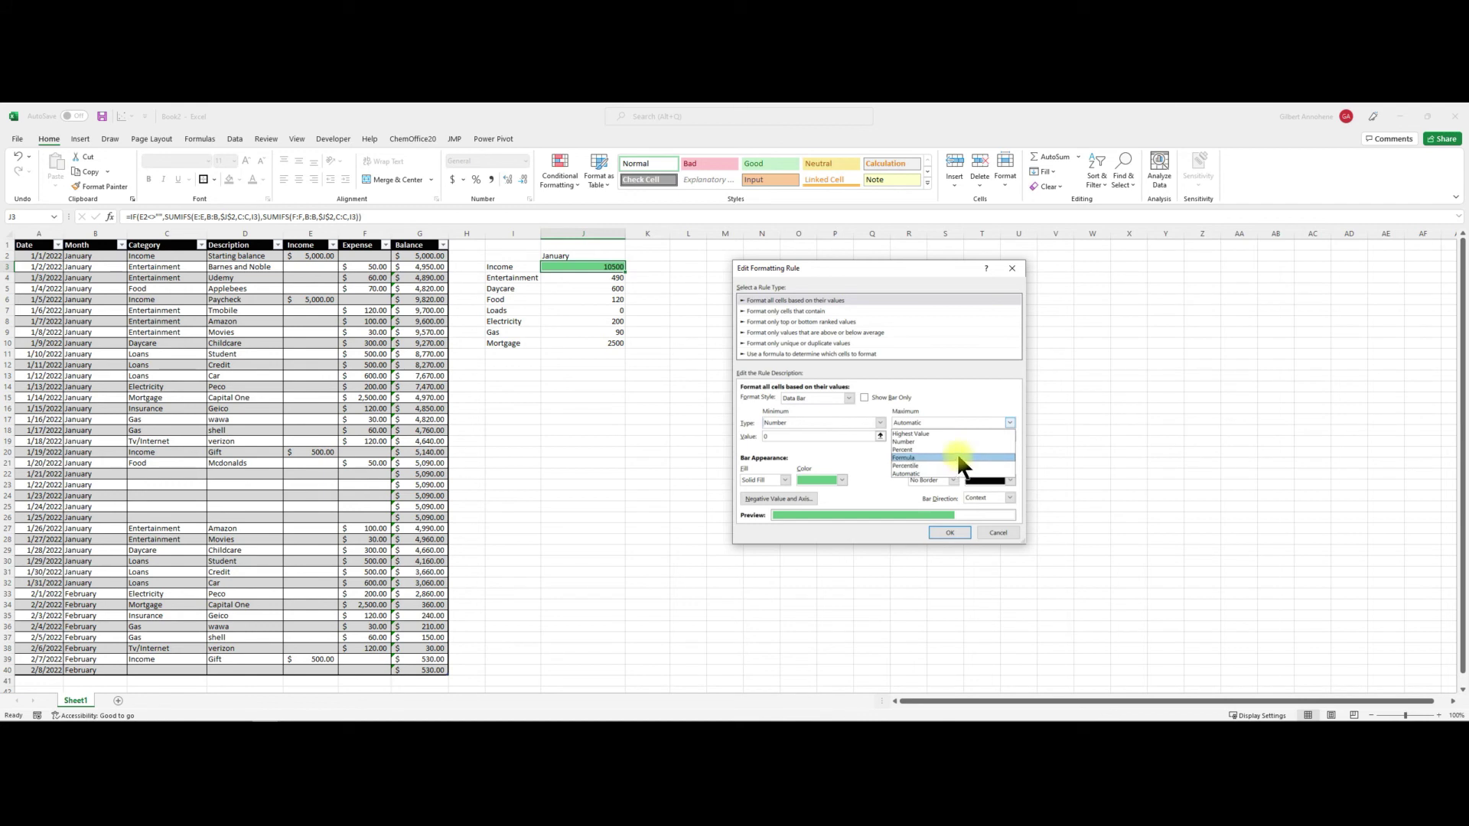
pyautogui.click(956, 443)
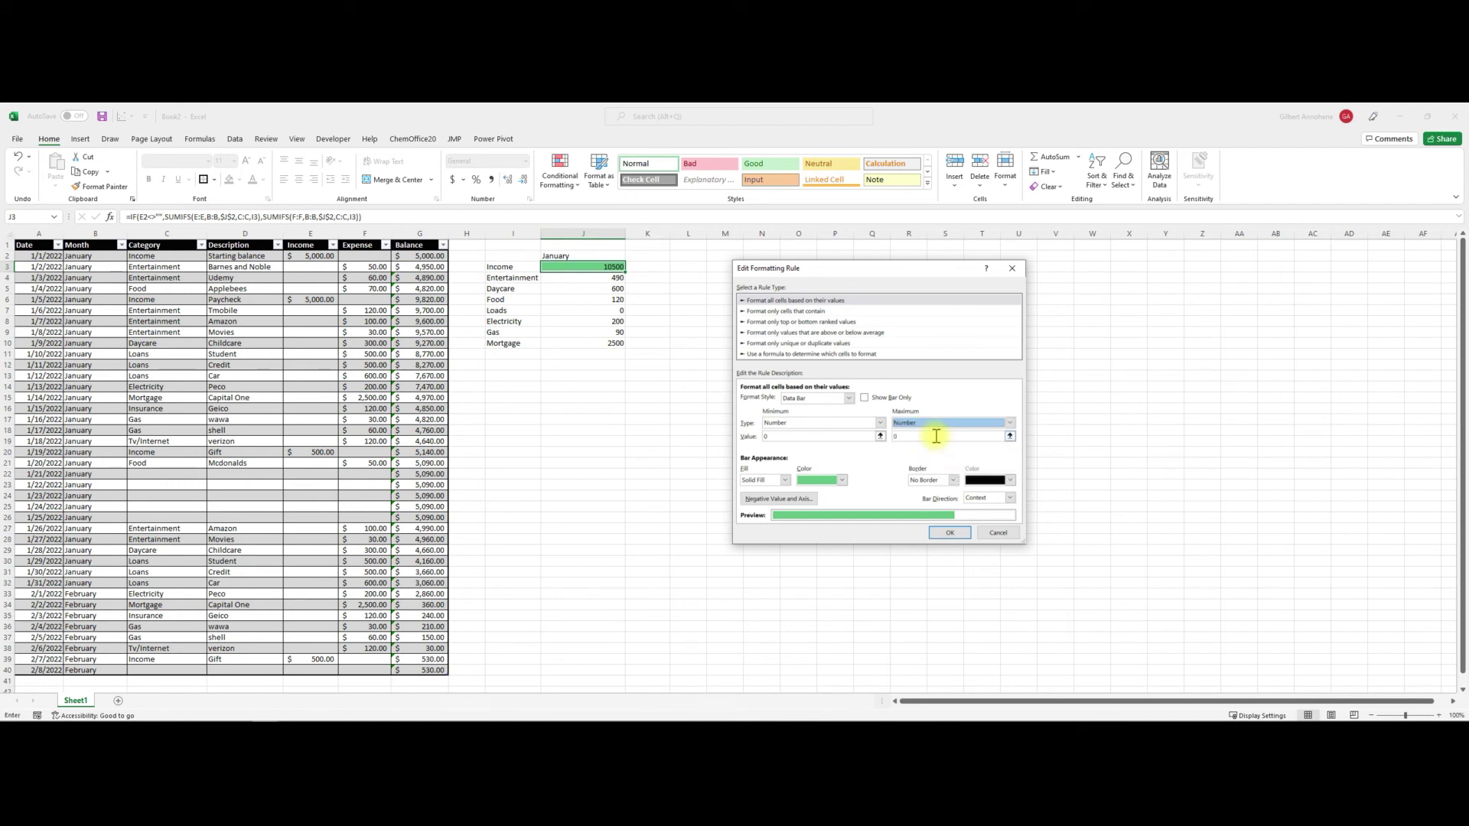
pyautogui.click(925, 436)
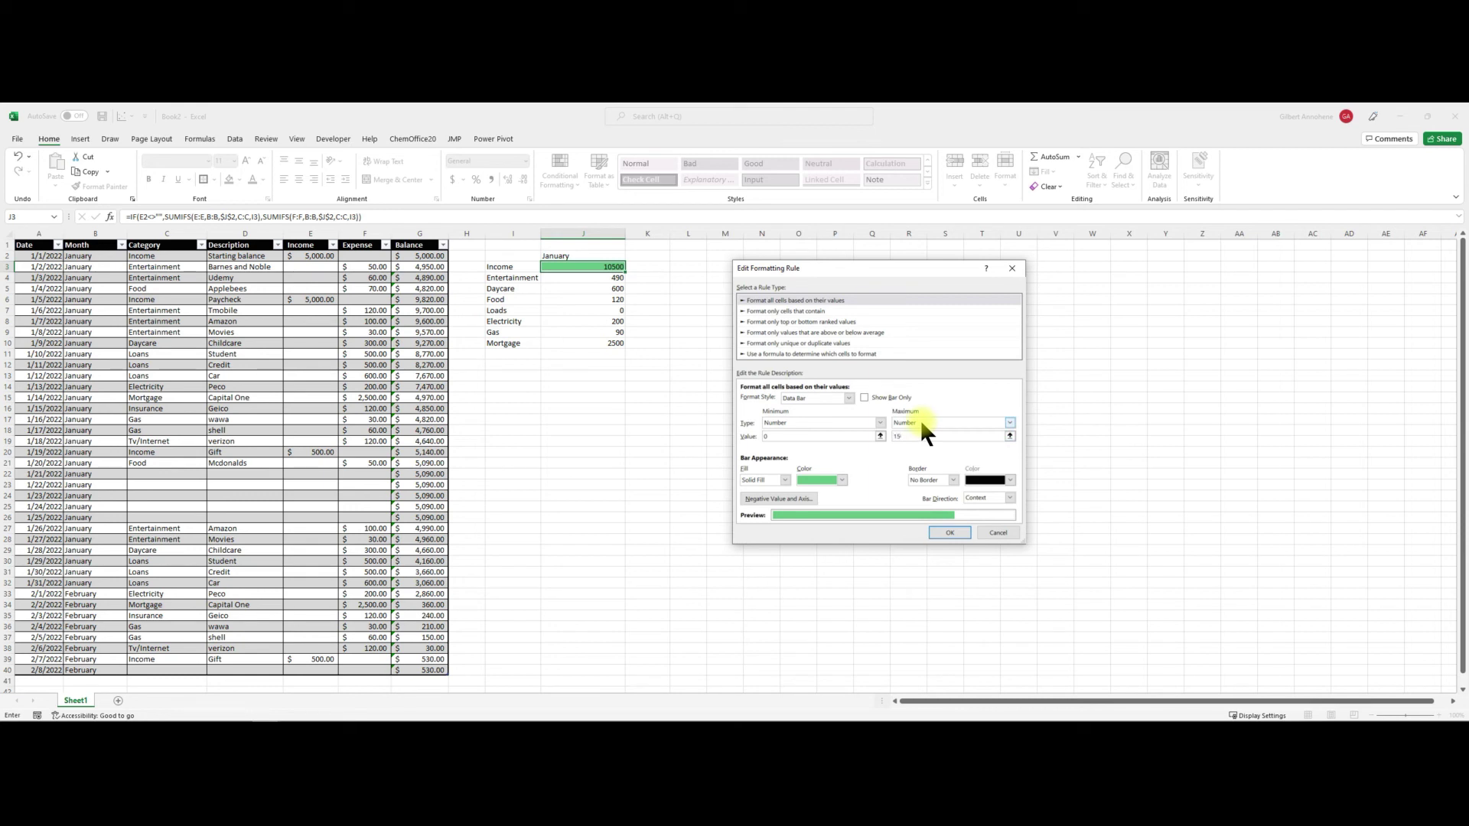
pyautogui.click(942, 534)
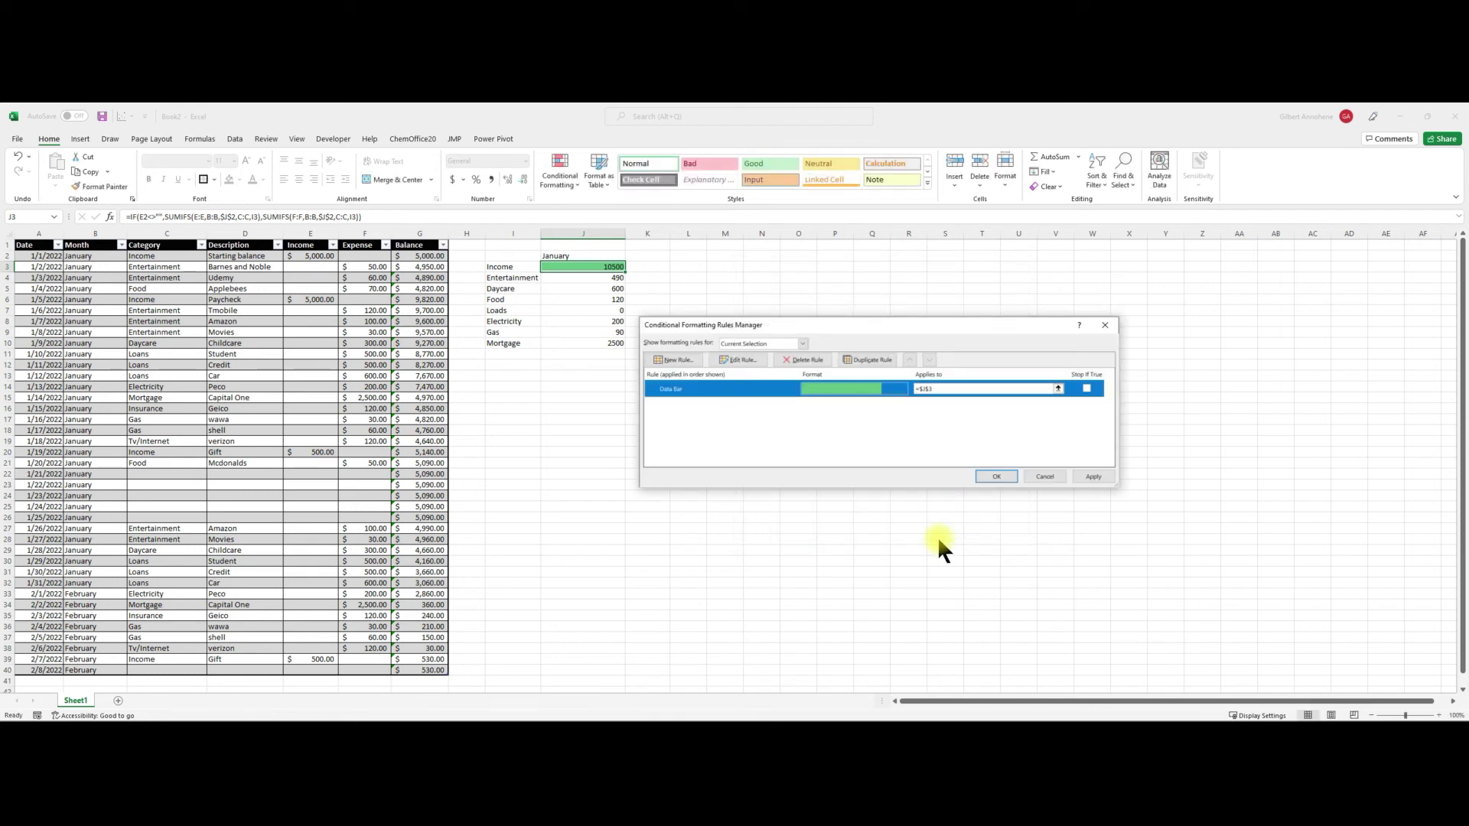
pyautogui.click(996, 476)
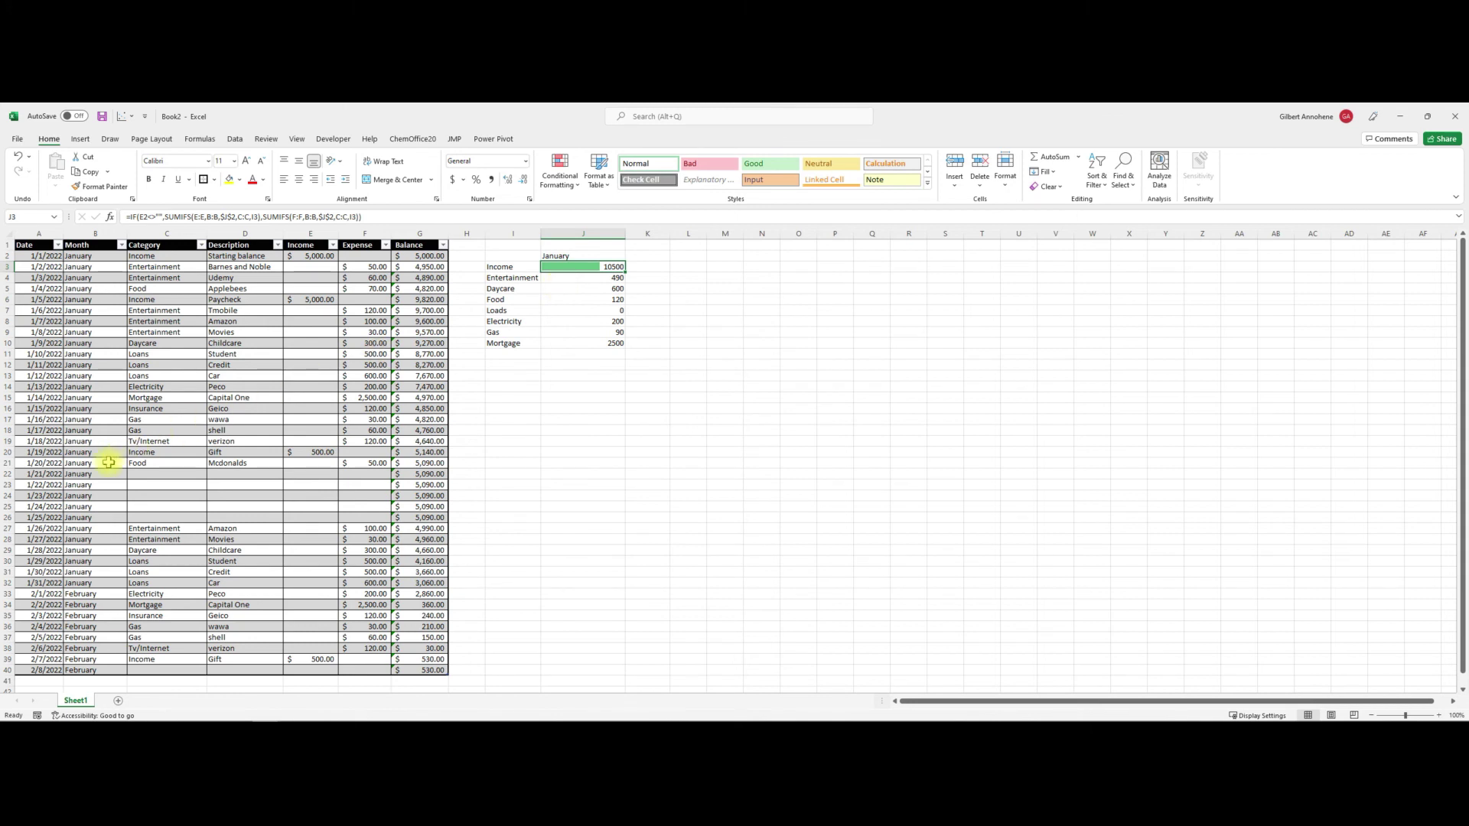
# - Apply a solid red data bar as conditional formatting to the Entertainment total in J4
pyautogui.click(607, 280)
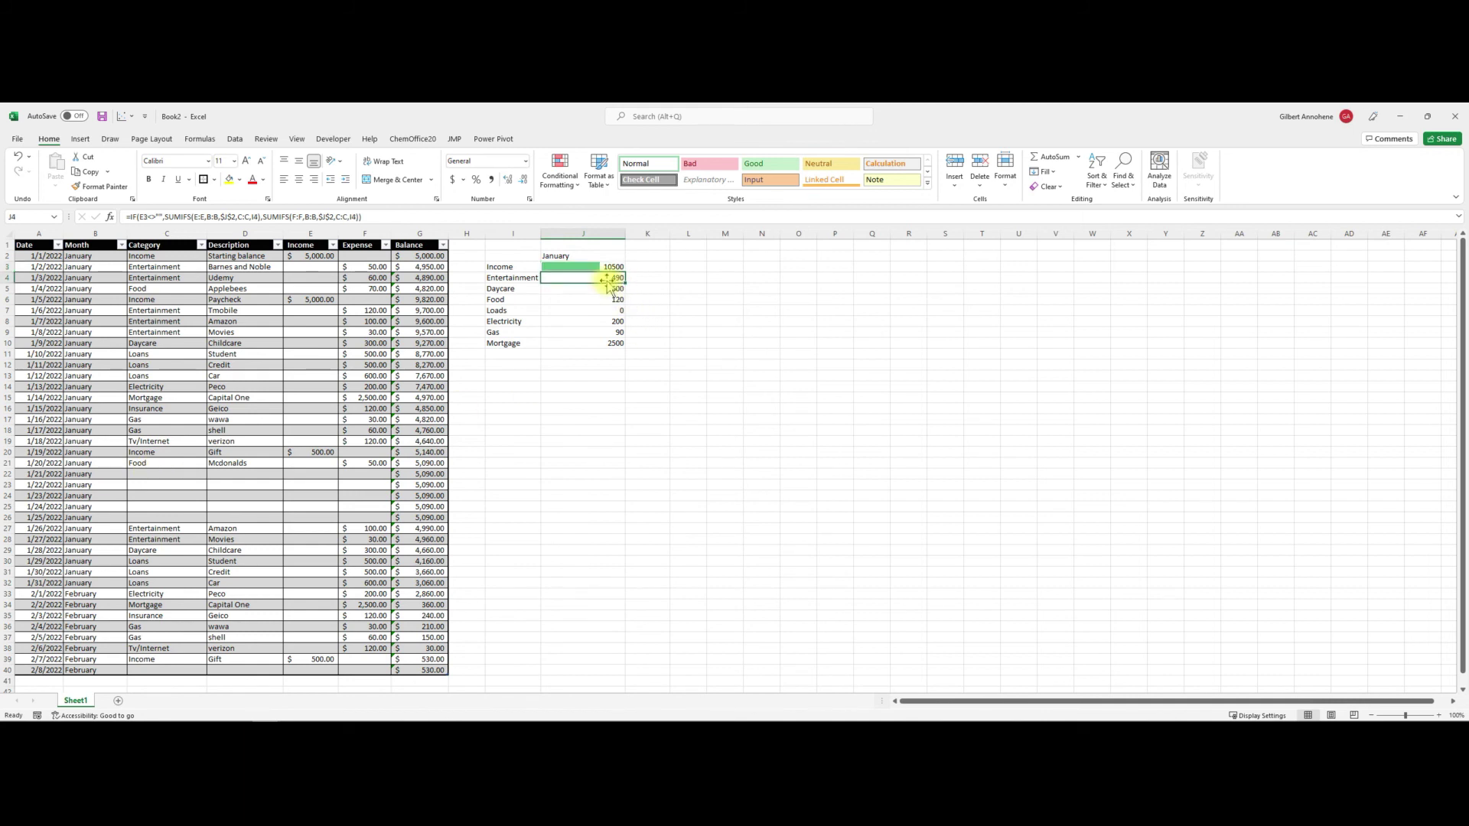
pyautogui.click(573, 182)
pyautogui.moveTo(617, 296)
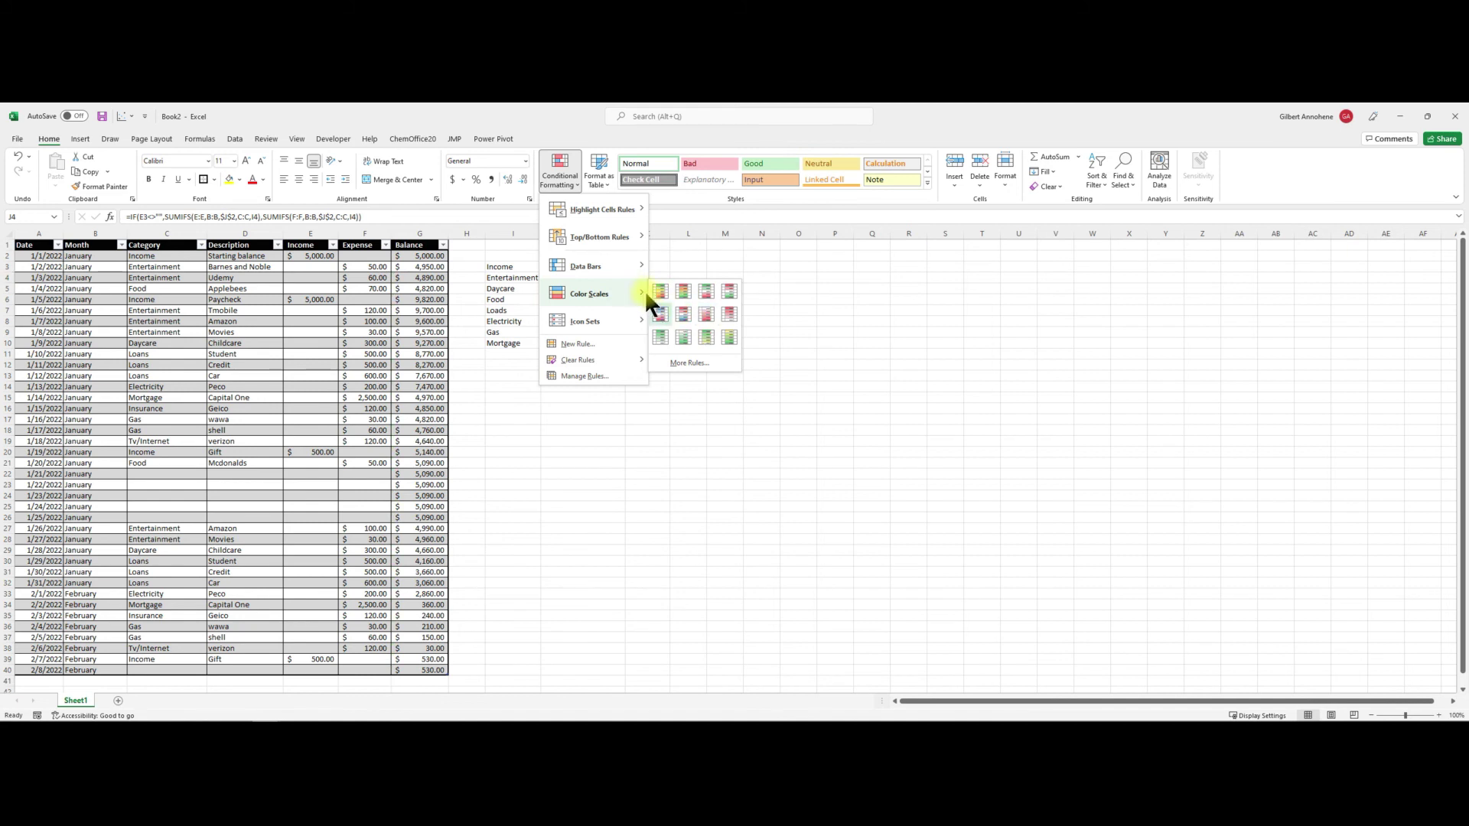
pyautogui.moveTo(640, 268)
pyautogui.click(715, 349)
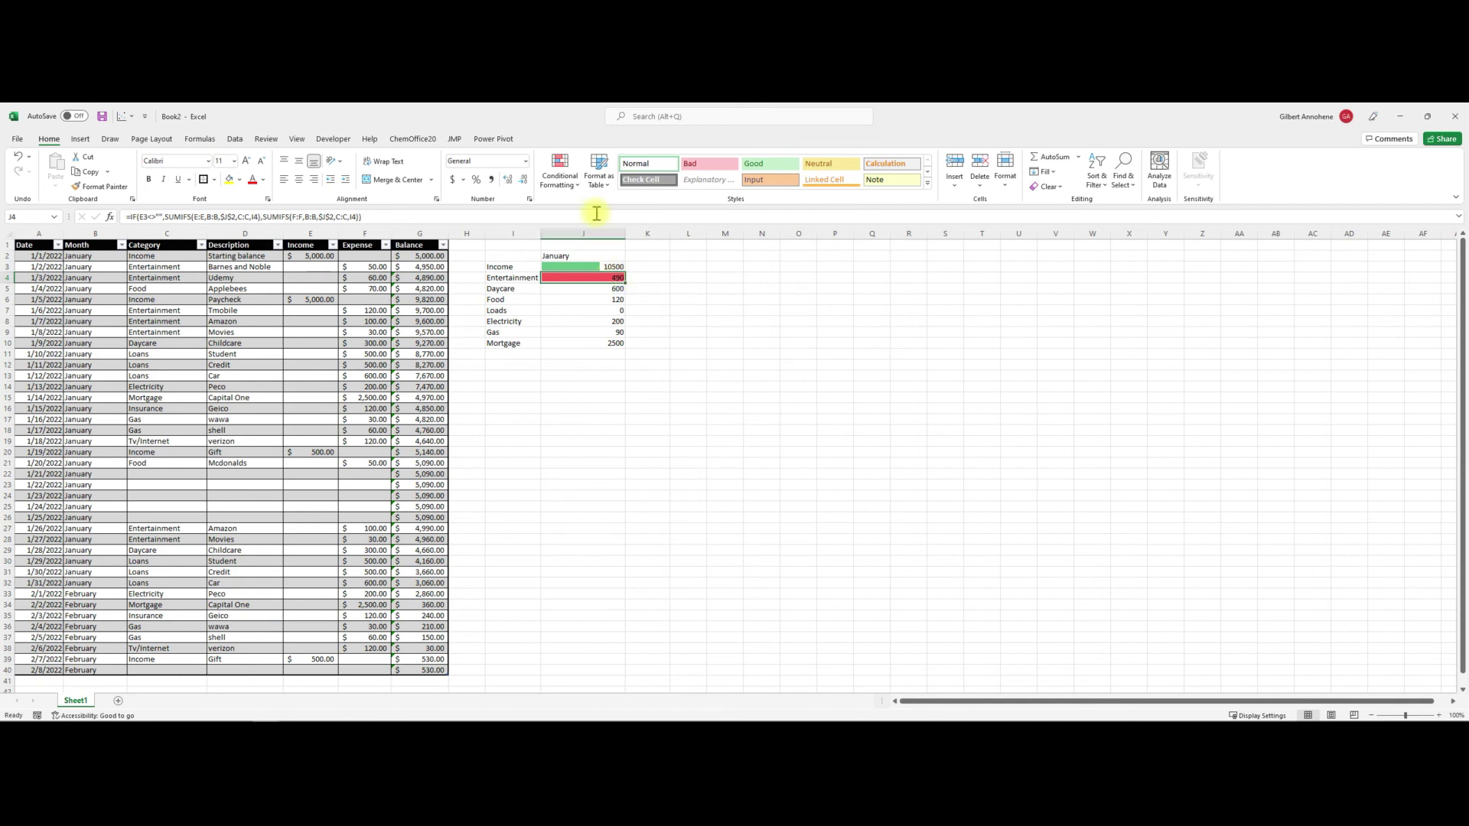
# - Edit the data bar rule on J4 to use number limits, with minimum 0 and maximum 500
pyautogui.click(579, 179)
pyautogui.click(612, 374)
pyautogui.doubleClick(695, 388)
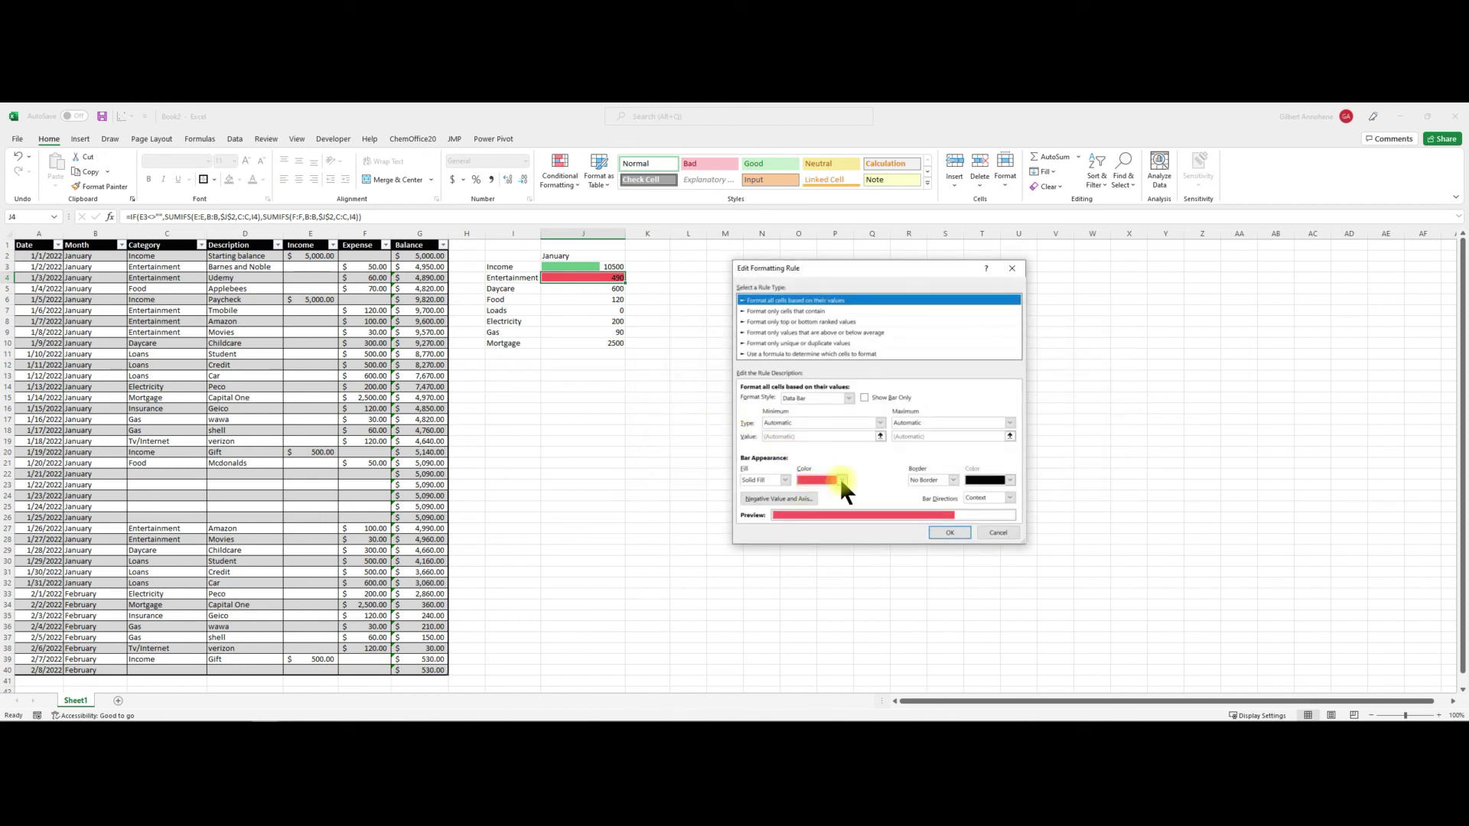
pyautogui.click(797, 420)
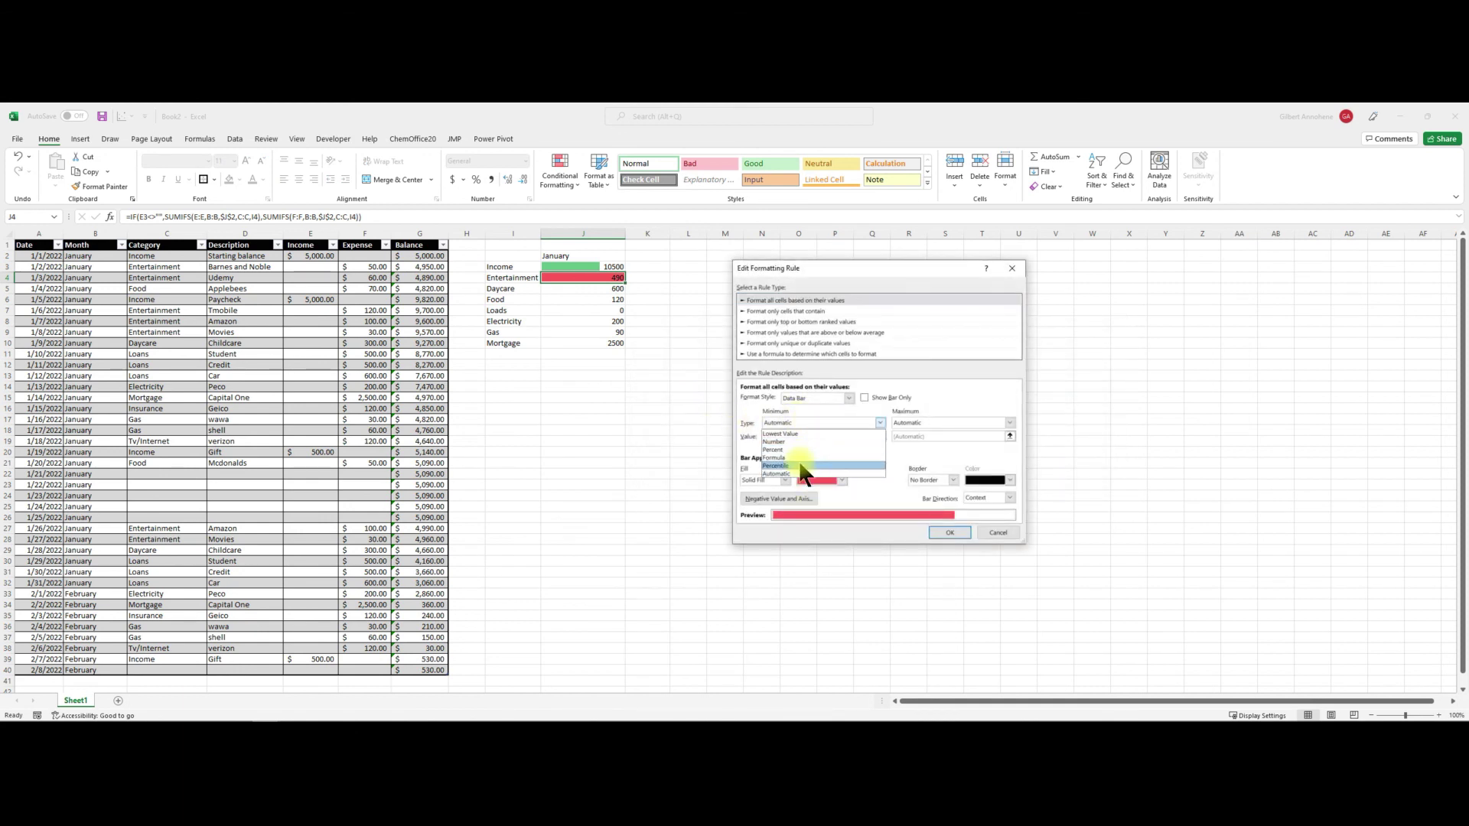
pyautogui.click(797, 442)
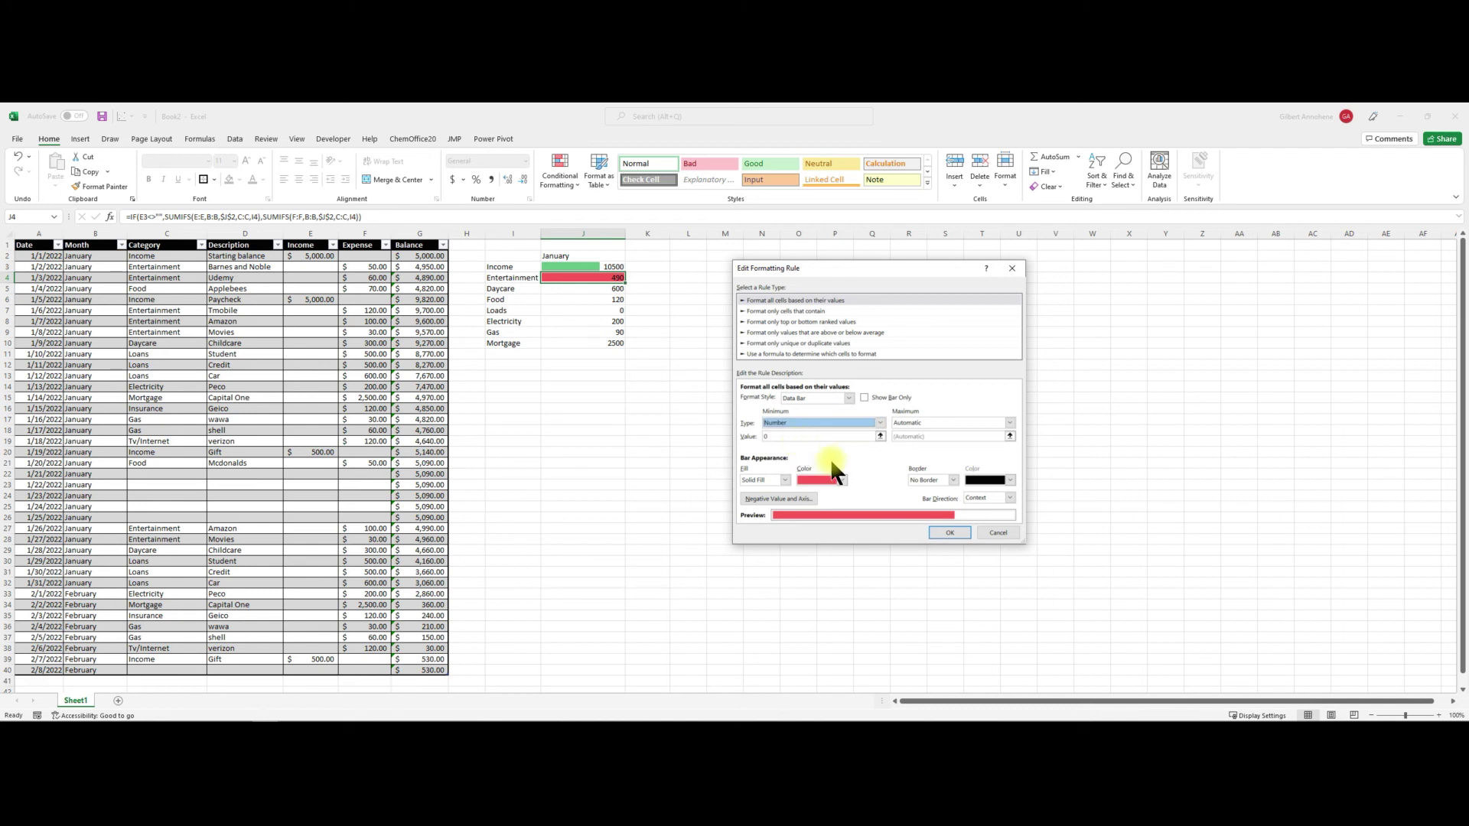
pyautogui.click(943, 421)
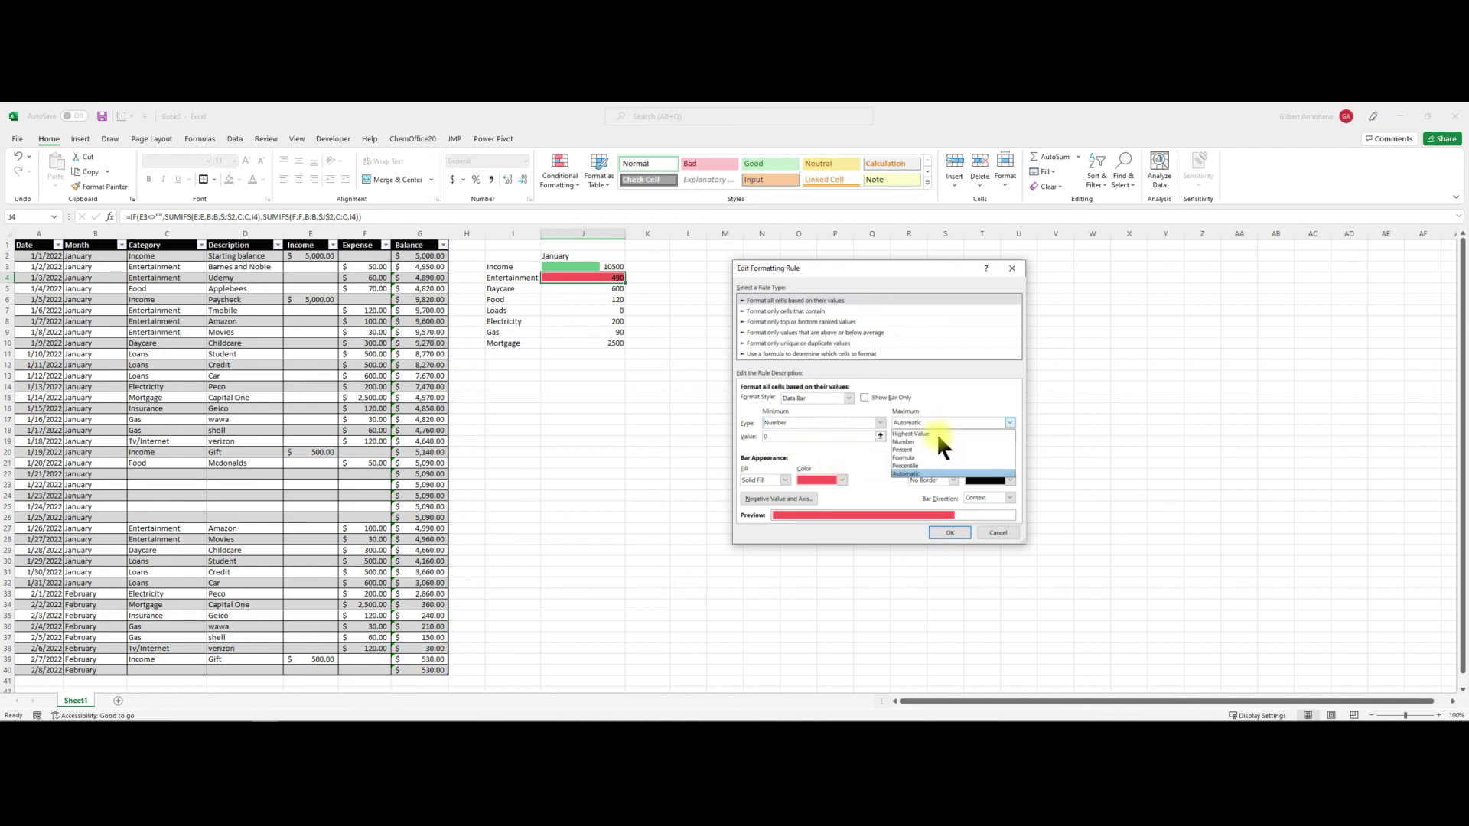
pyautogui.click(923, 442)
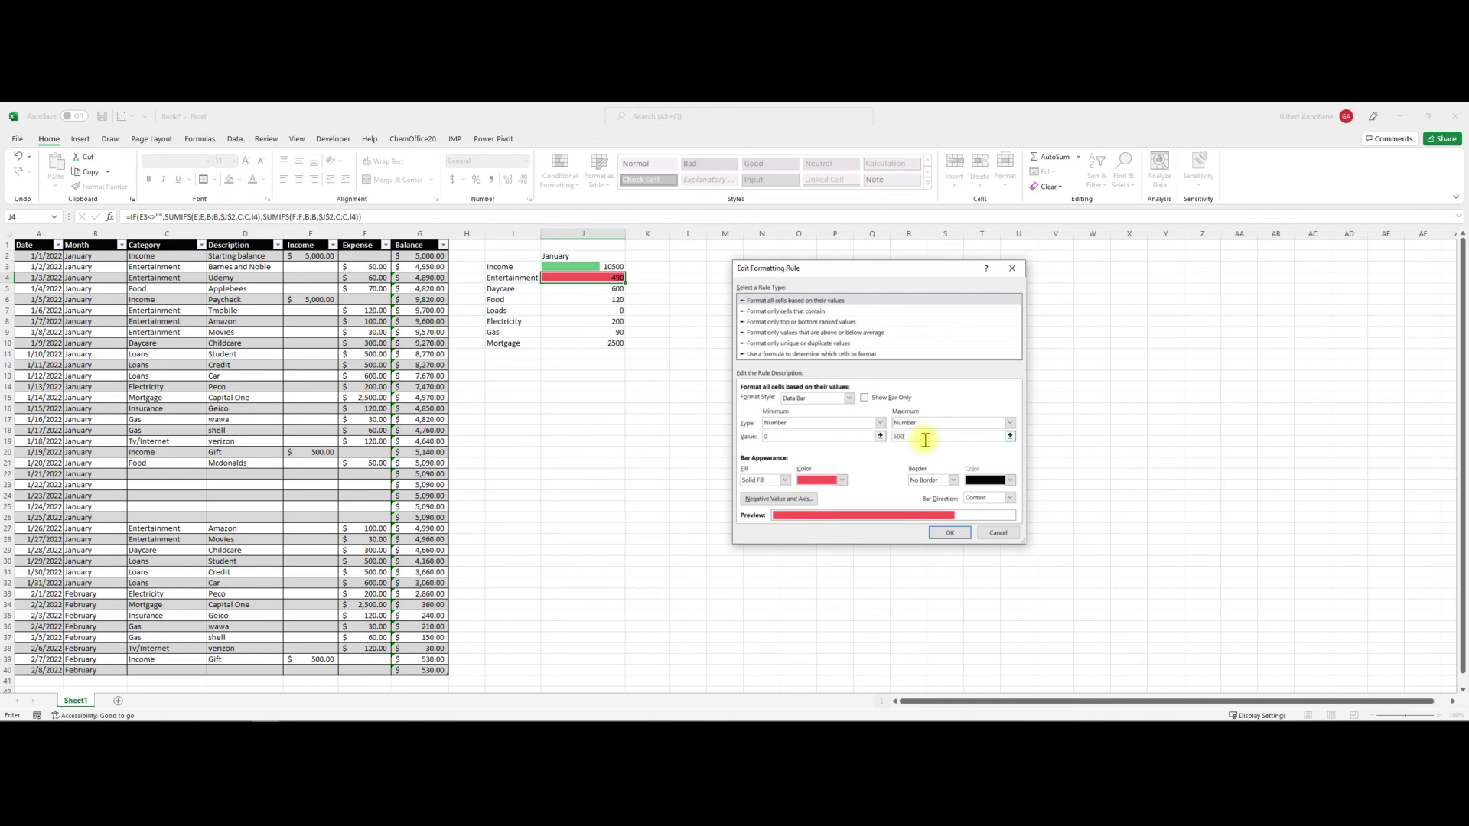
pyautogui.click(957, 528)
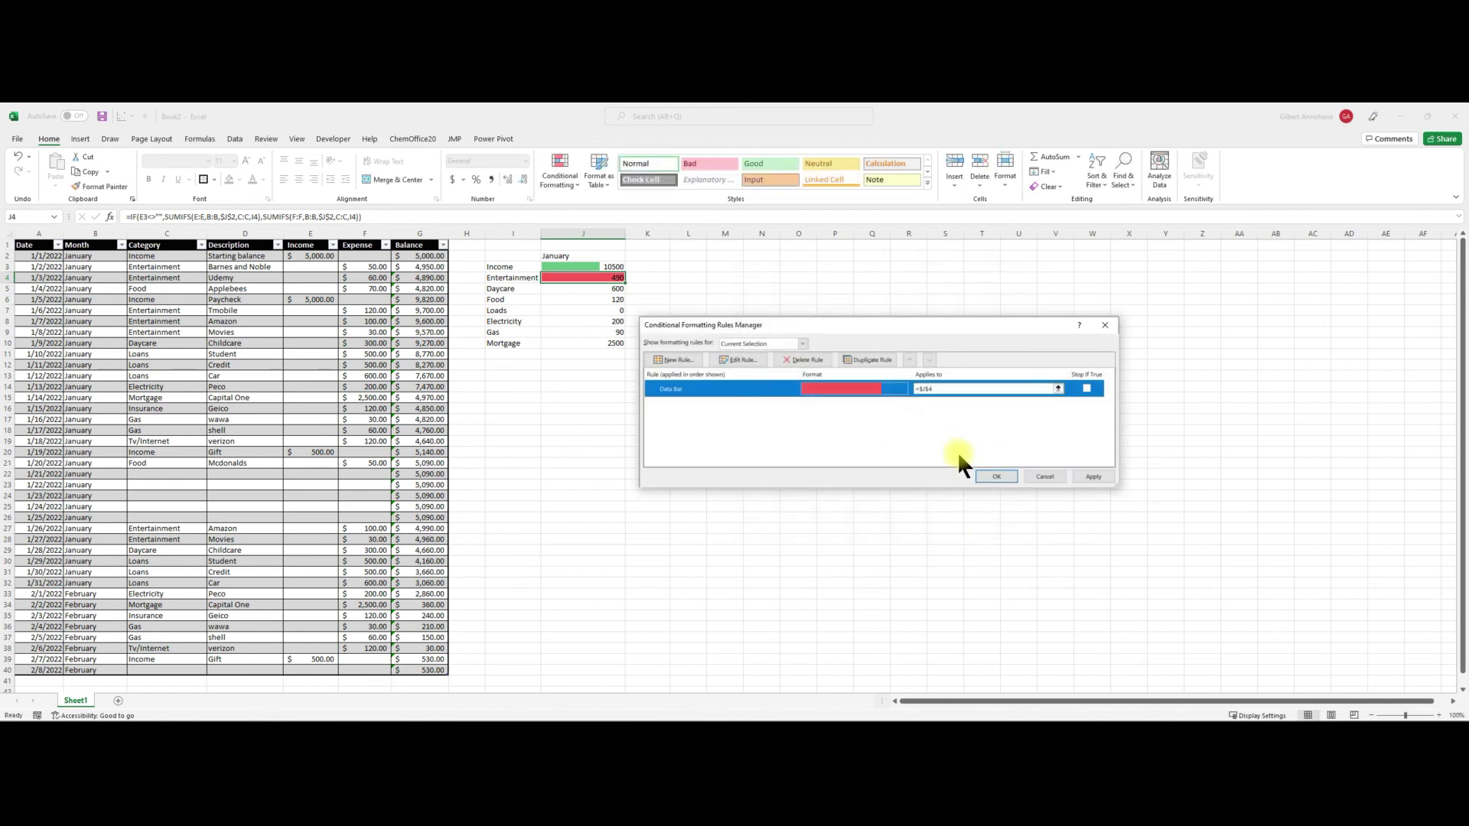
pyautogui.click(989, 476)
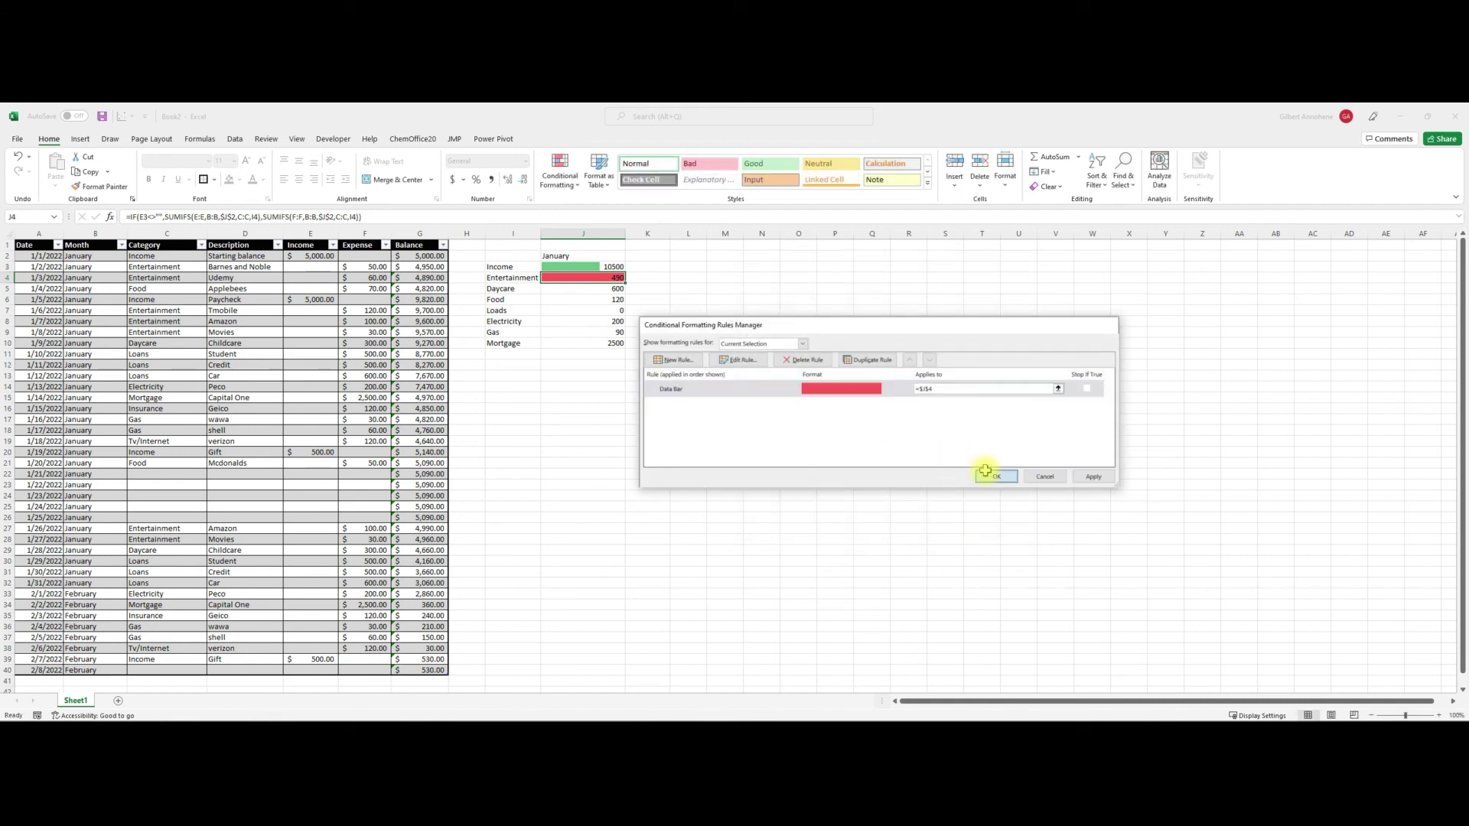
# - Apply a solid red data bar as conditional formatting to the Daycare total in J5
pyautogui.click(605, 289)
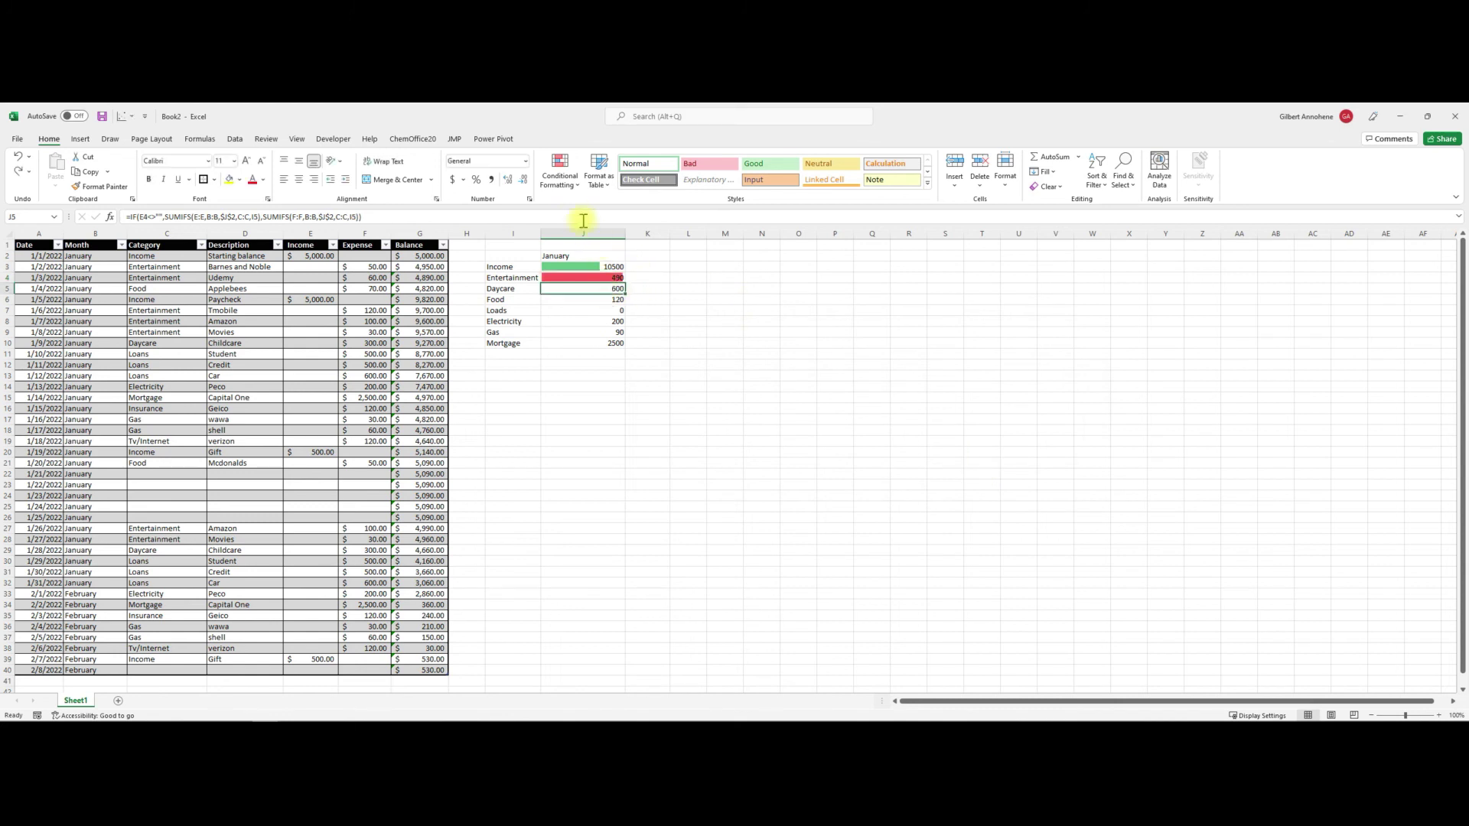
pyautogui.click(562, 182)
pyautogui.moveTo(583, 268)
pyautogui.click(704, 339)
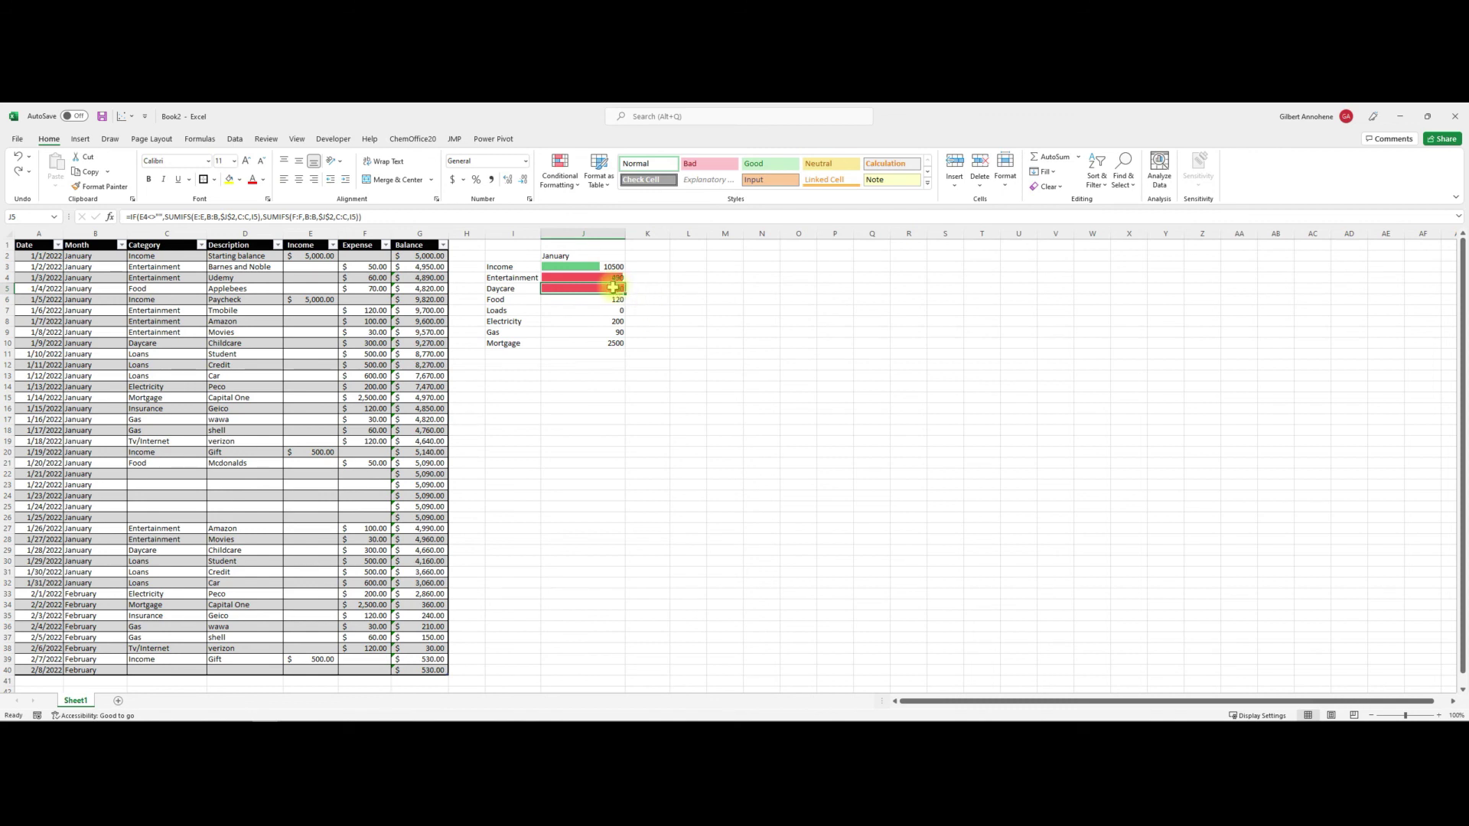
# - Edit the data bar rule on J5 to use number limits, with minimum 0 and maximum 1000
pyautogui.click(576, 181)
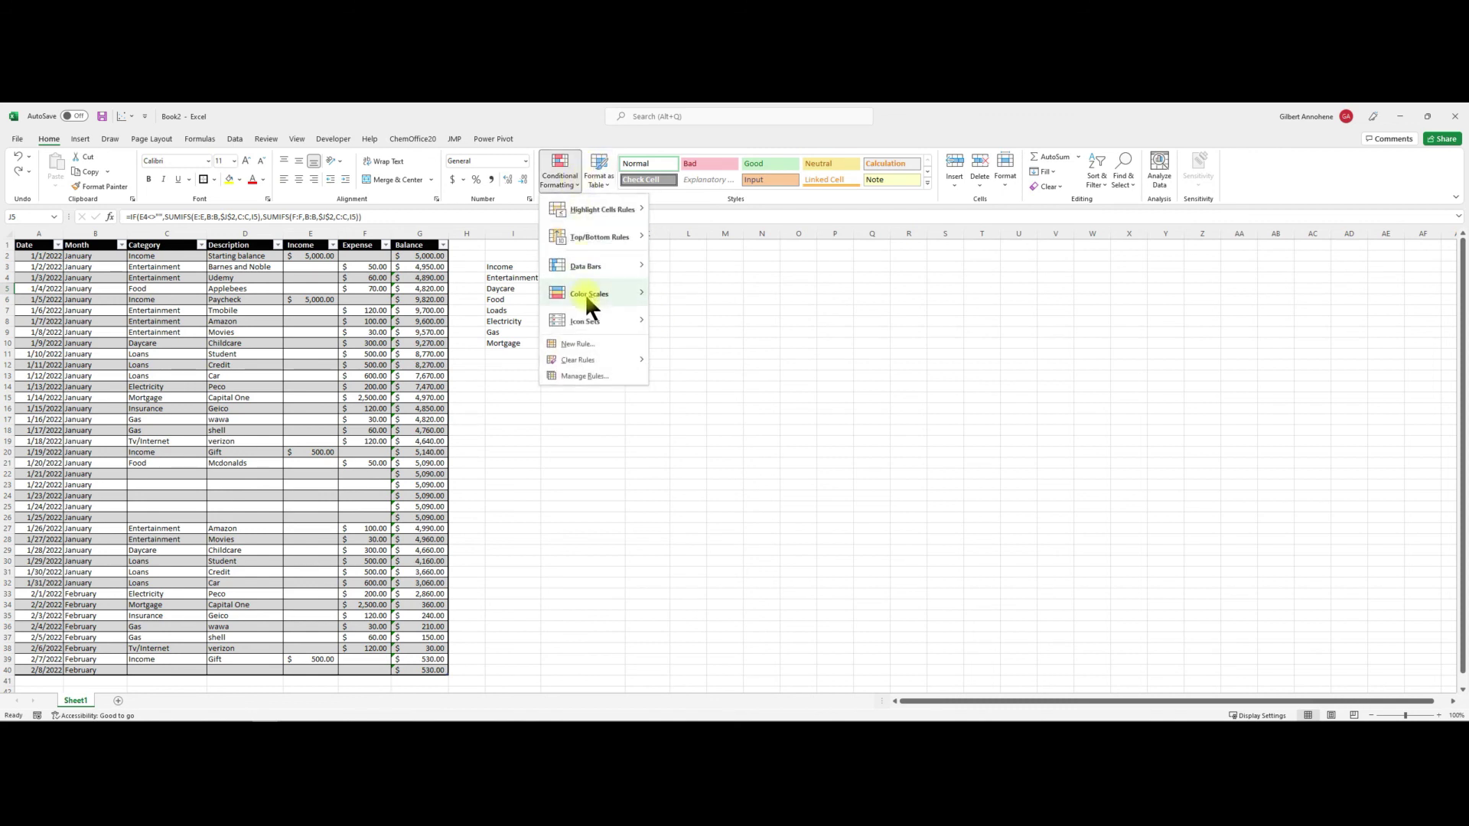
pyautogui.click(586, 376)
pyautogui.doubleClick(829, 386)
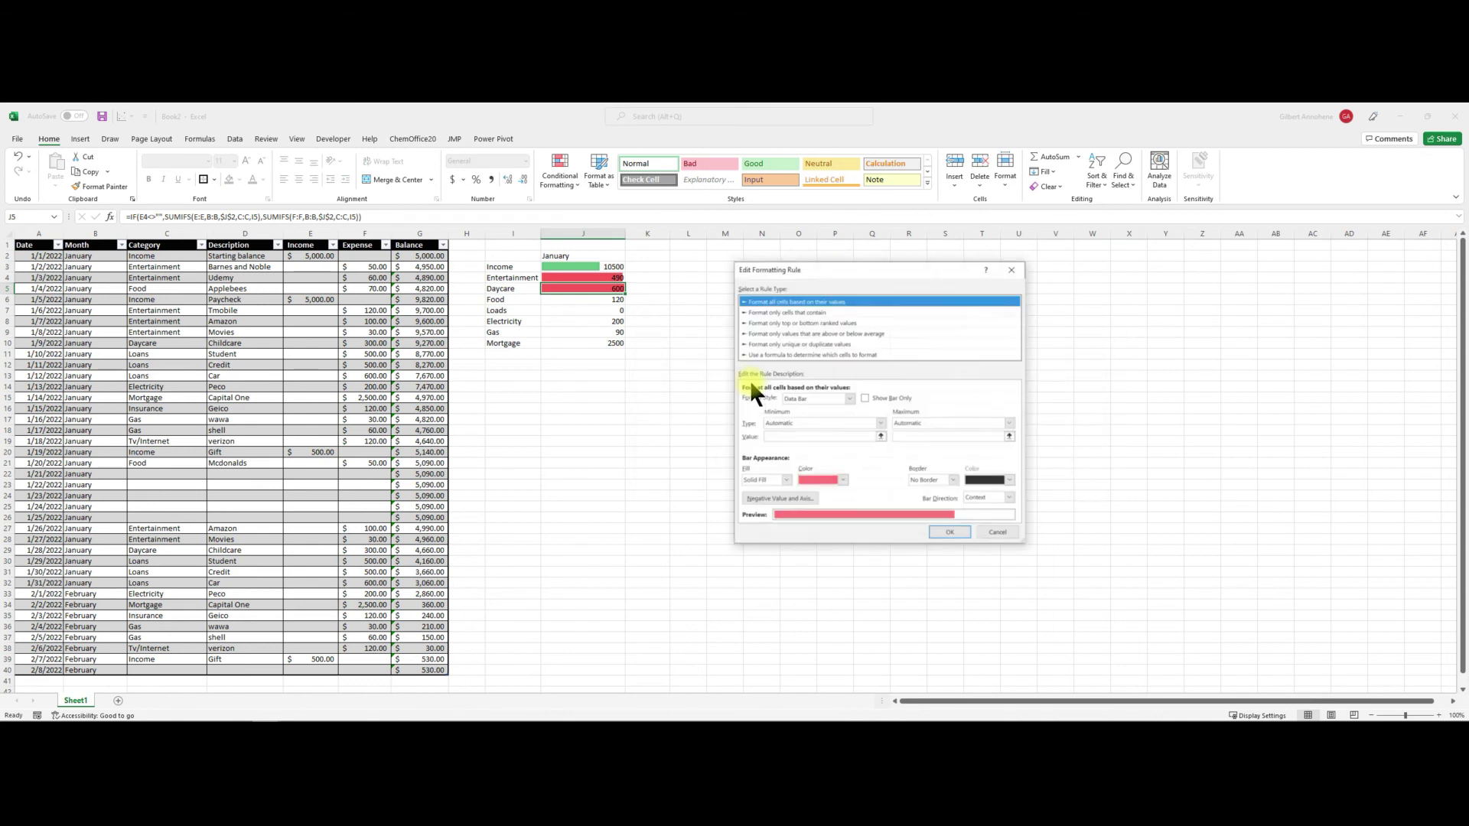
pyautogui.click(880, 422)
pyautogui.click(795, 437)
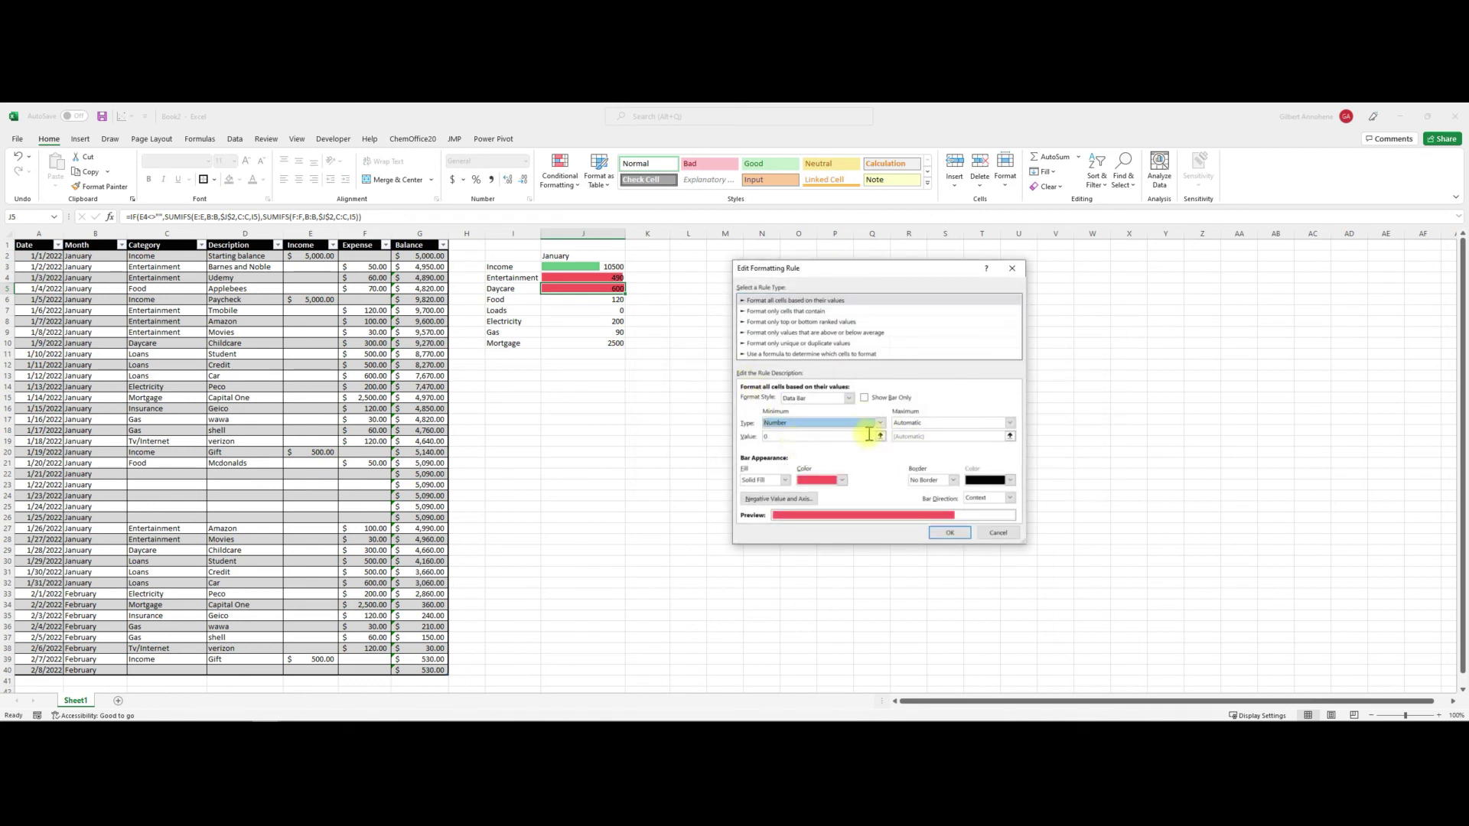
pyautogui.click(811, 436)
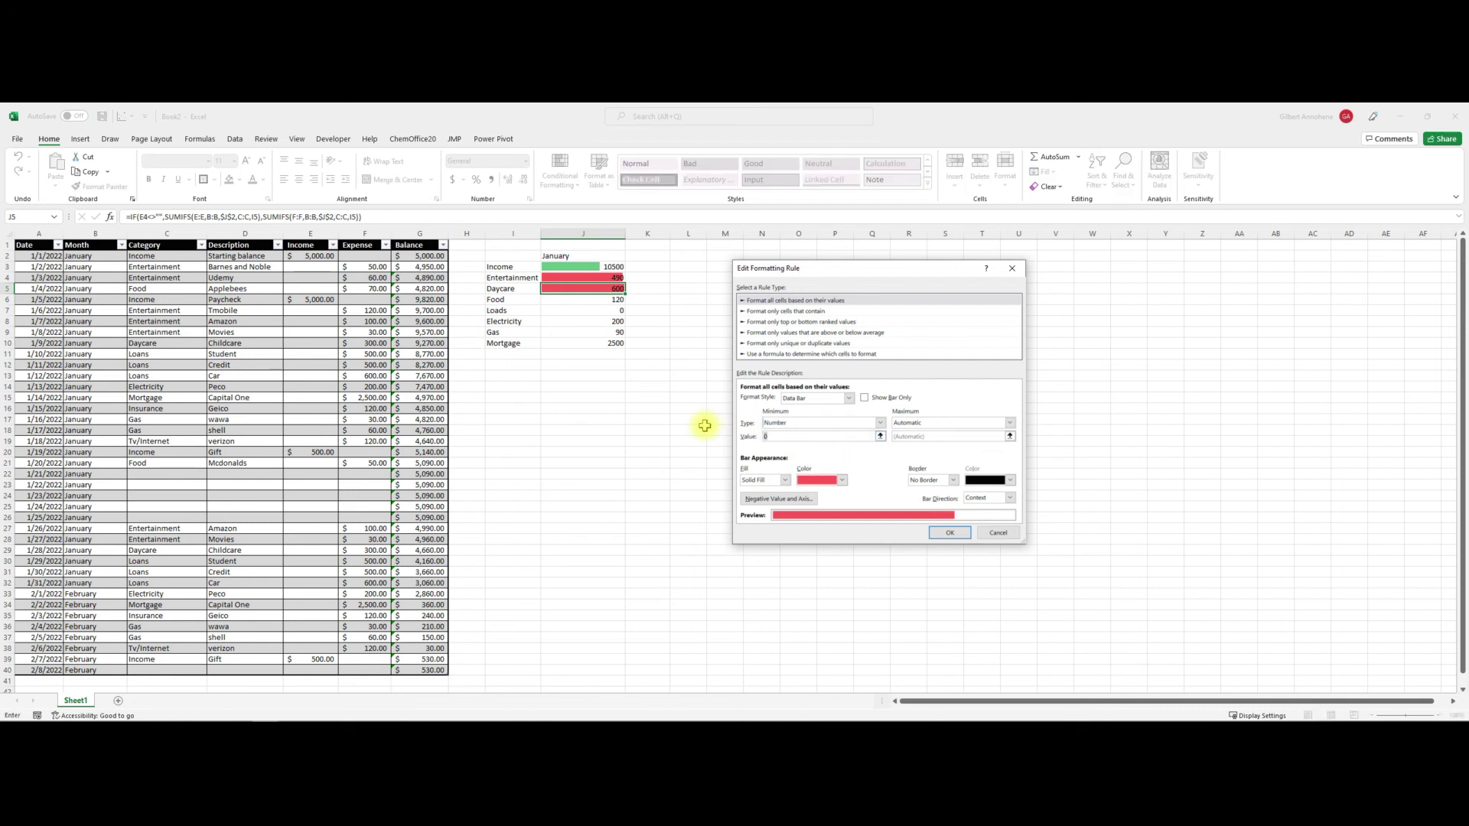
pyautogui.click(962, 423)
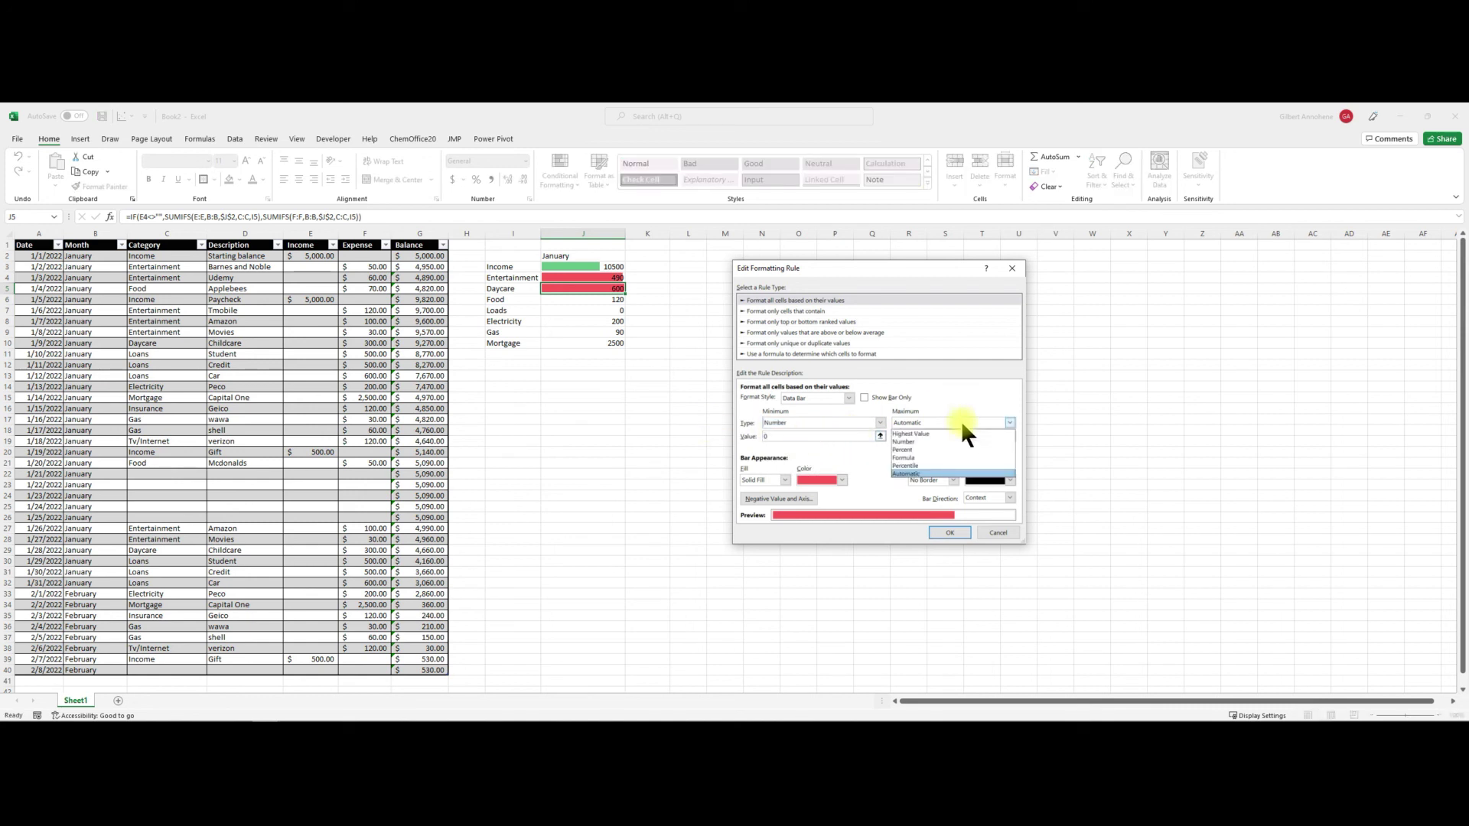
pyautogui.click(917, 443)
pyautogui.click(925, 438)
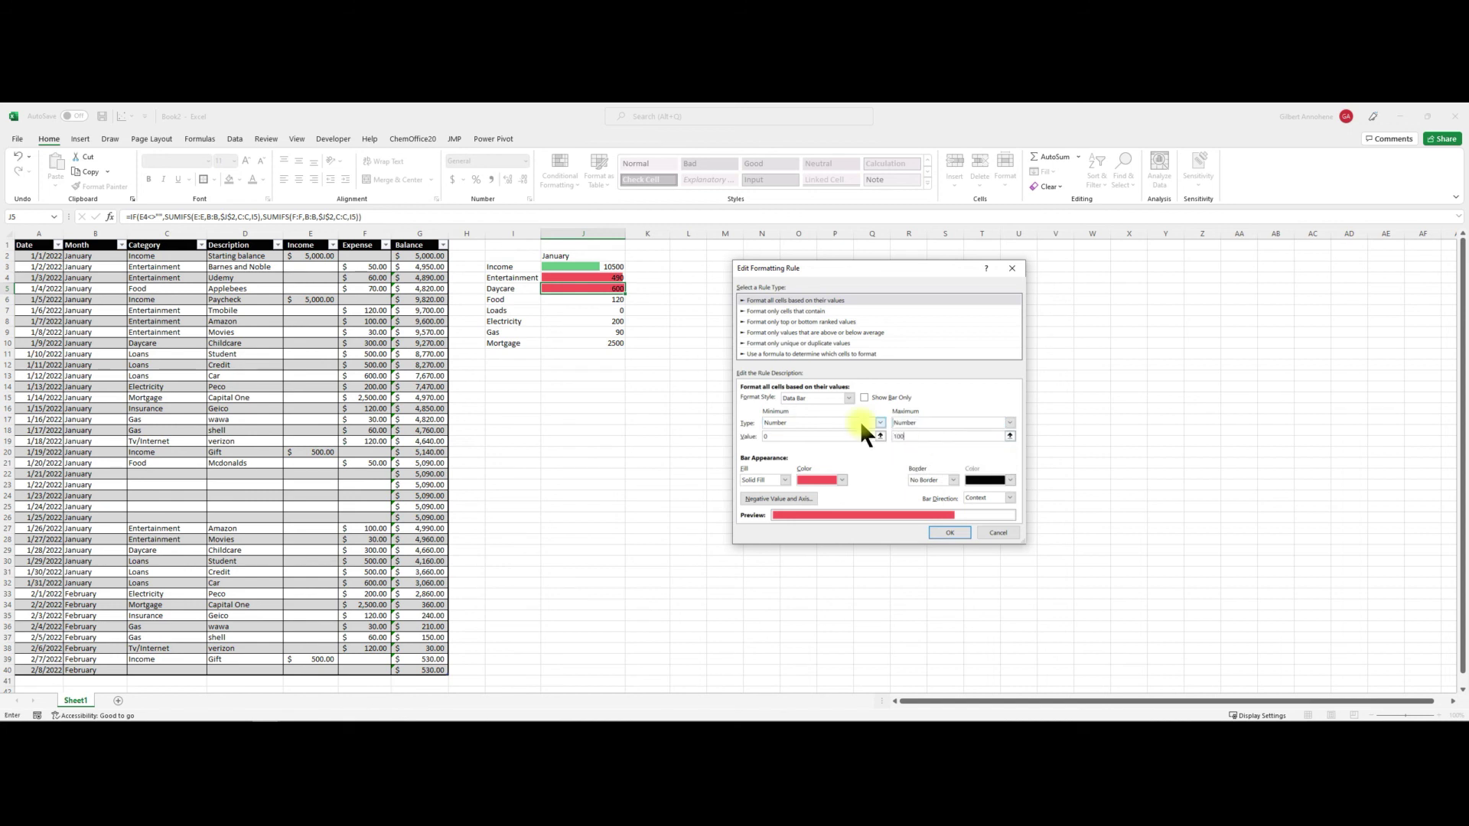
pyautogui.click(950, 532)
pyautogui.click(985, 478)
# - Apply a solid red data bar as conditional formatting to the Food total in J6
pyautogui.click(612, 359)
pyautogui.click(550, 299)
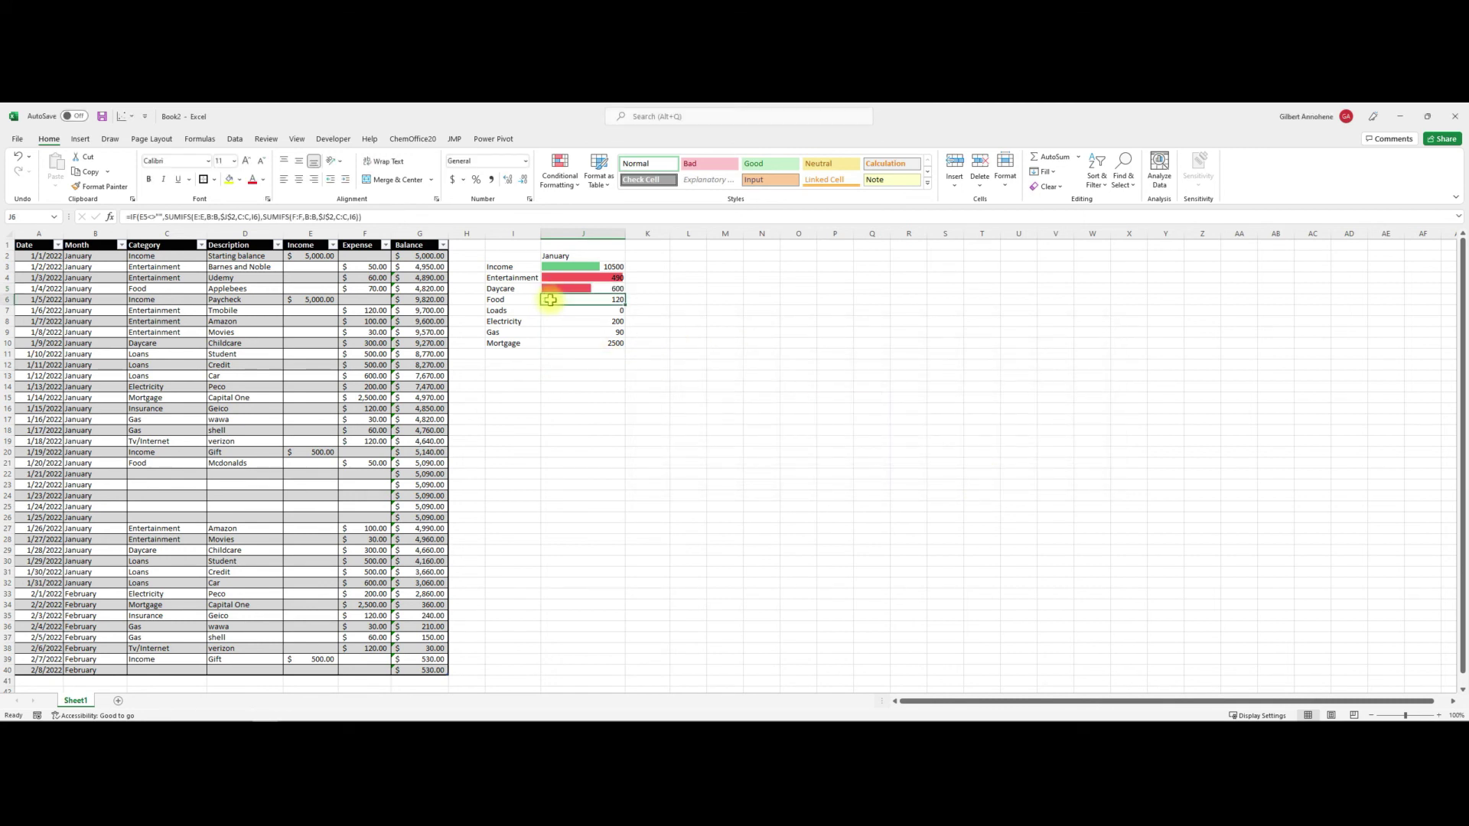
pyautogui.click(555, 188)
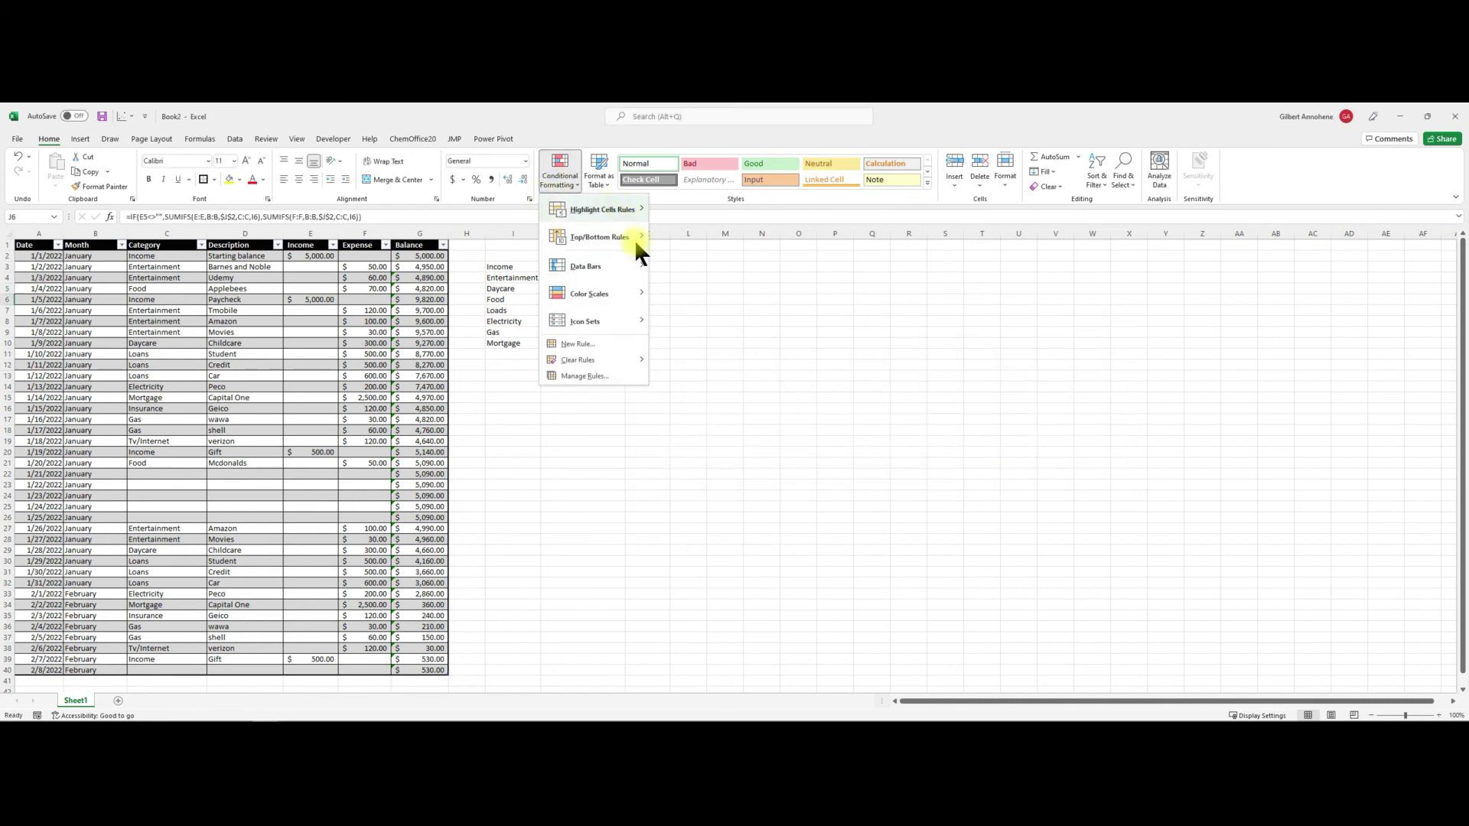
pyautogui.moveTo(626, 298)
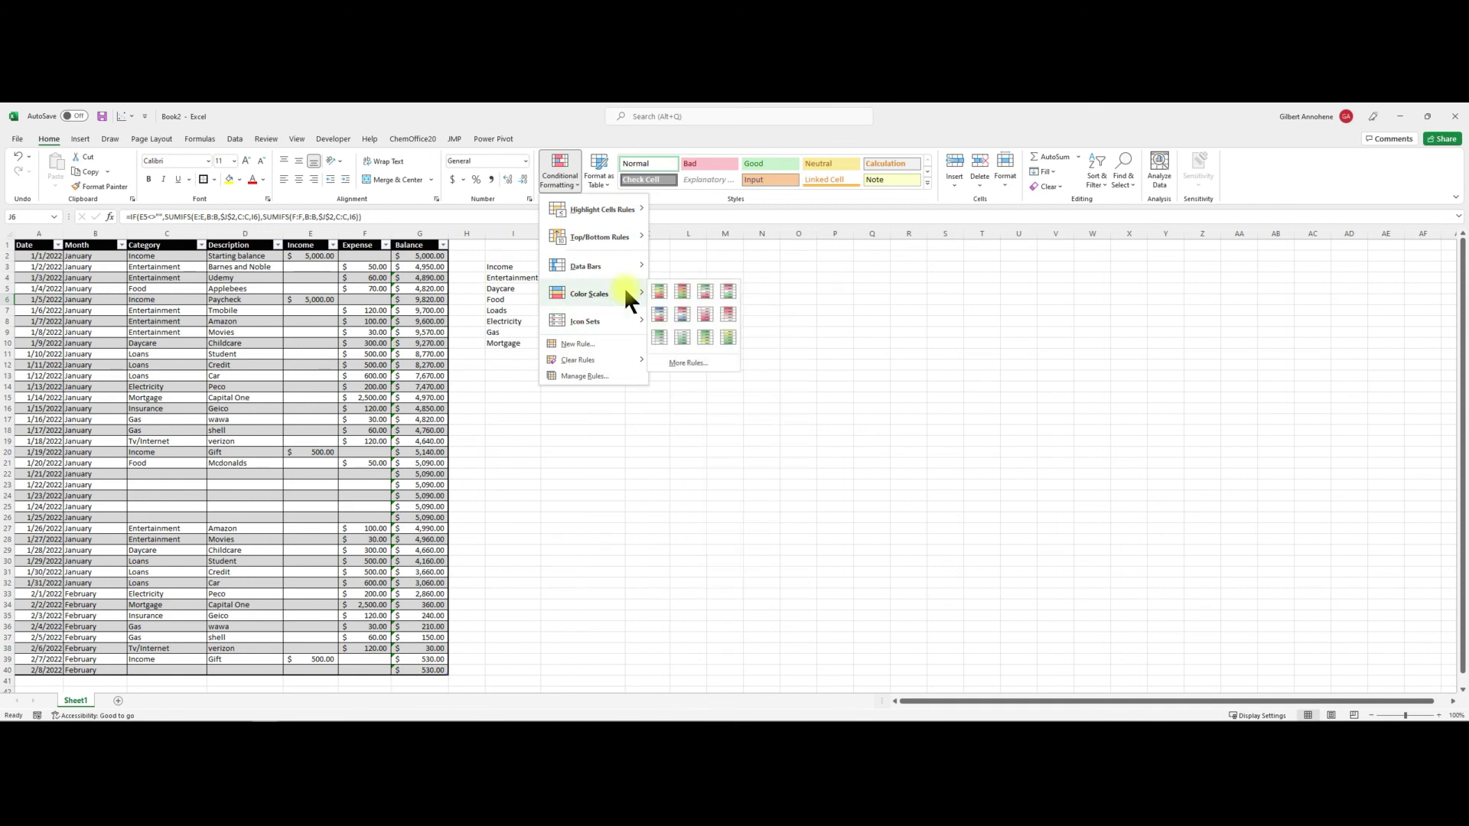
pyautogui.click(974, 305)
pyautogui.click(586, 309)
pyautogui.click(586, 300)
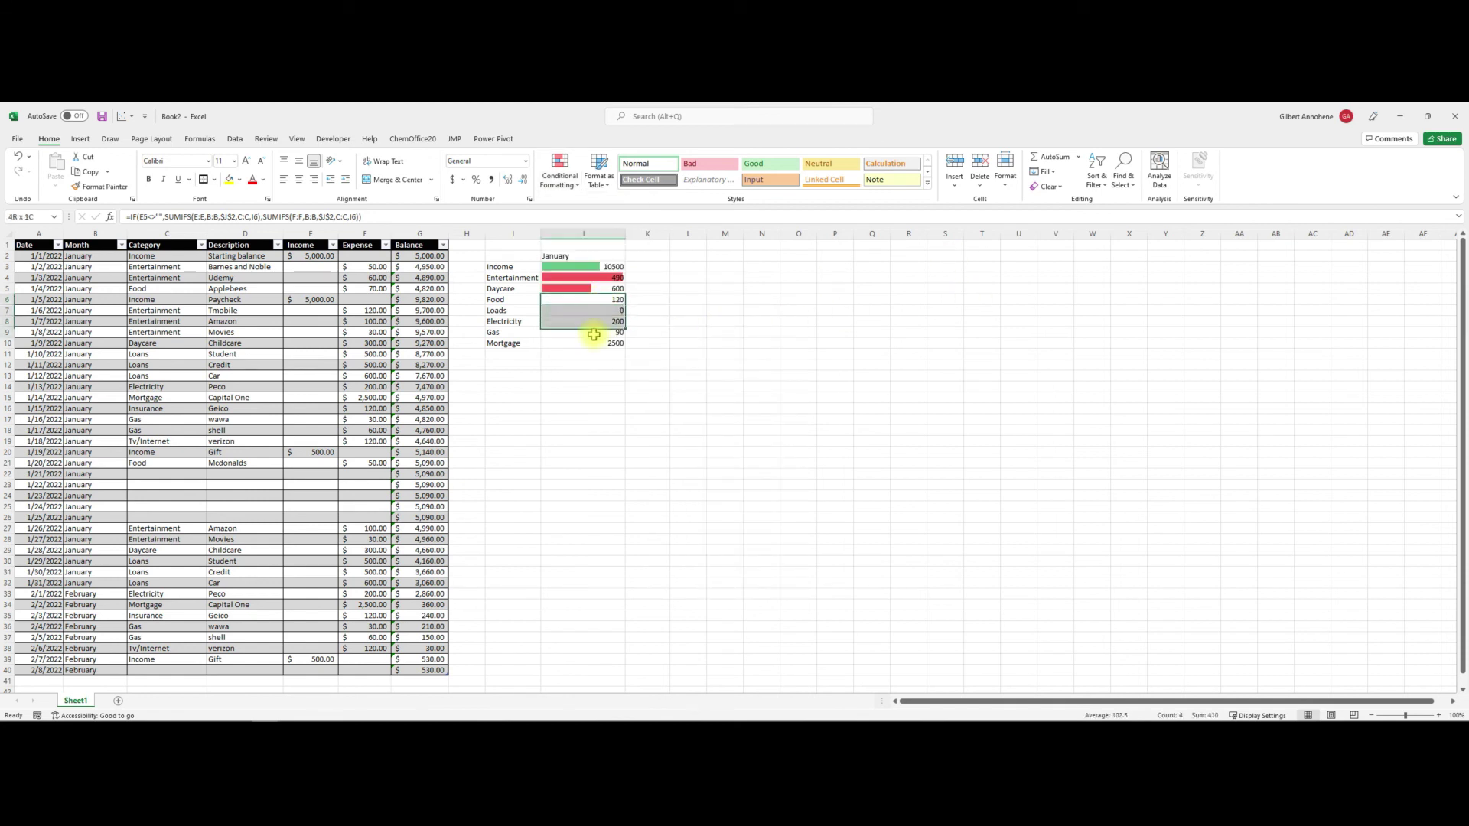
pyautogui.click(561, 171)
pyautogui.moveTo(602, 267)
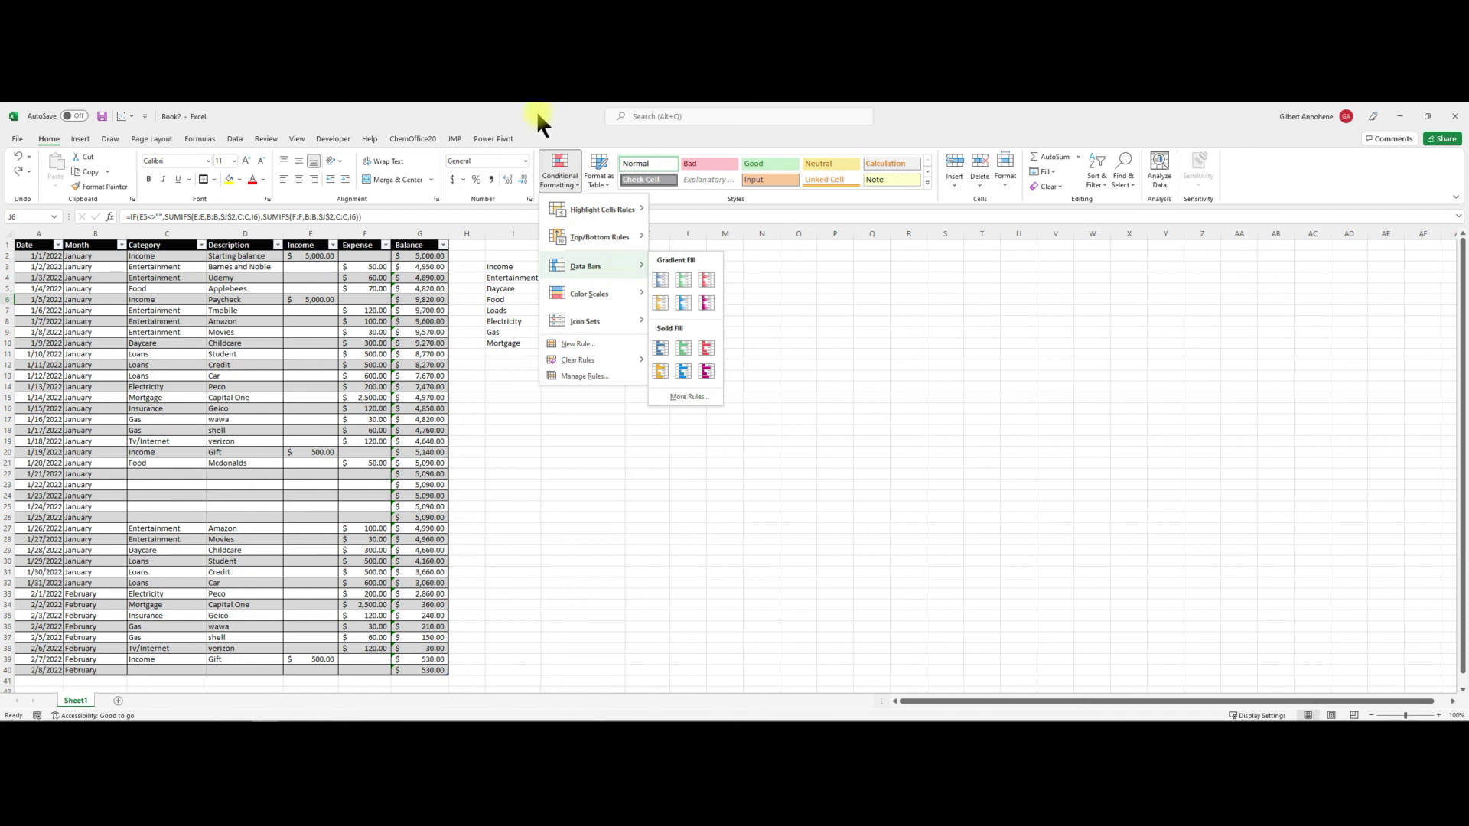
pyautogui.click(707, 347)
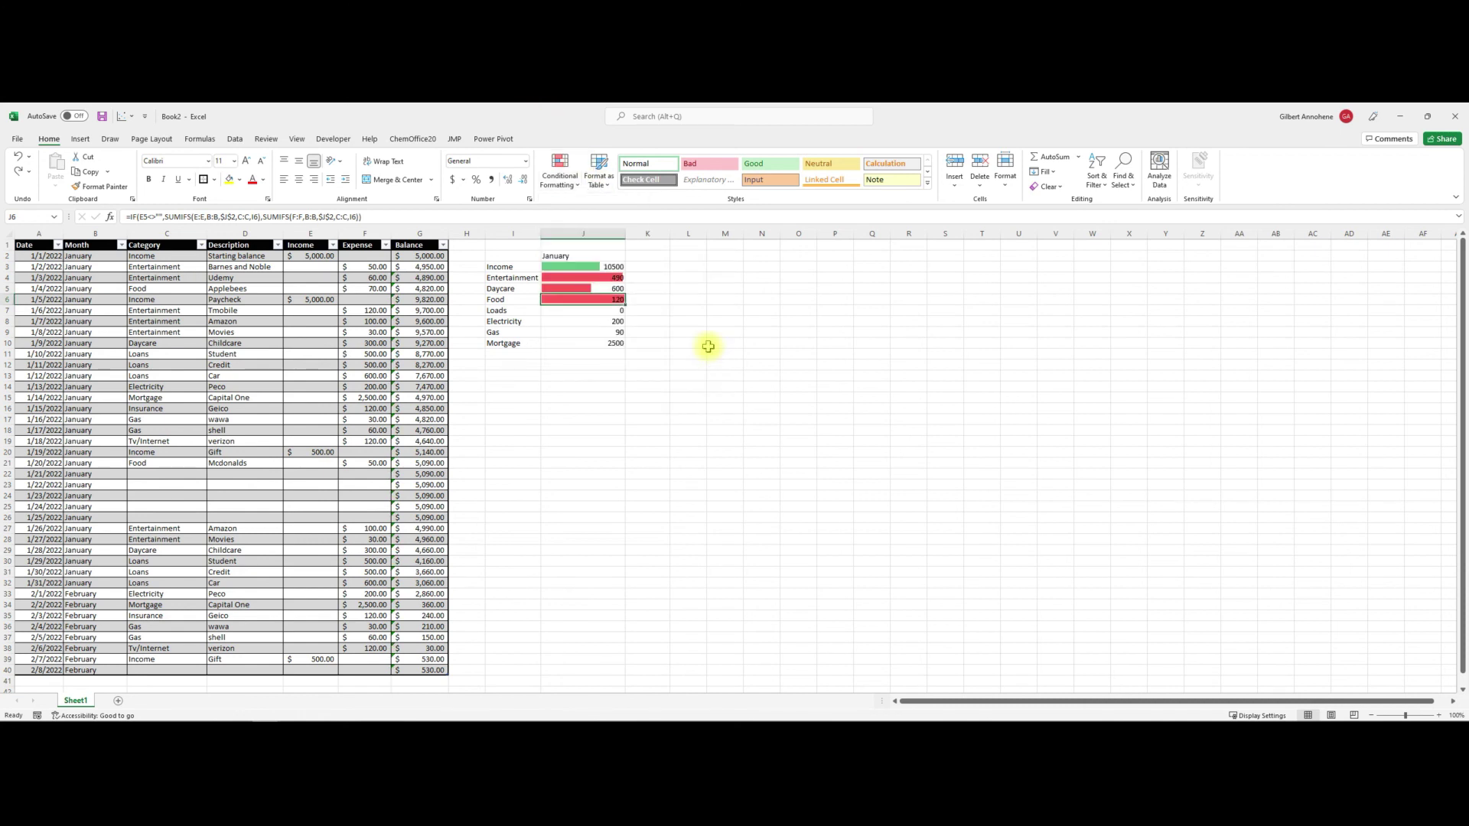
# - Apply a solid purple data bar as conditional formatting to the Loads total in J7
pyautogui.click(596, 322)
pyautogui.click(595, 310)
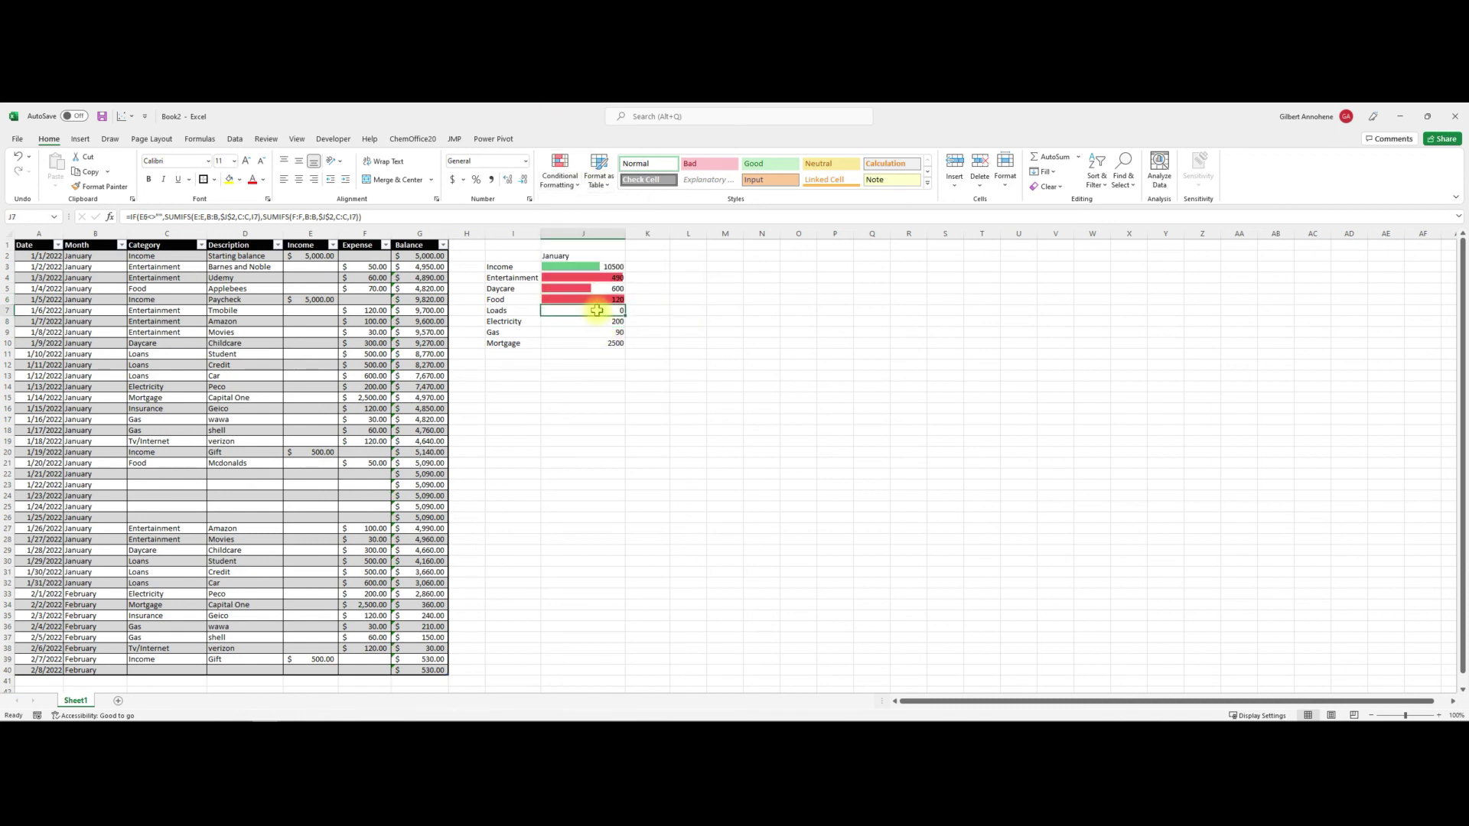
pyautogui.click(559, 177)
pyautogui.moveTo(593, 291)
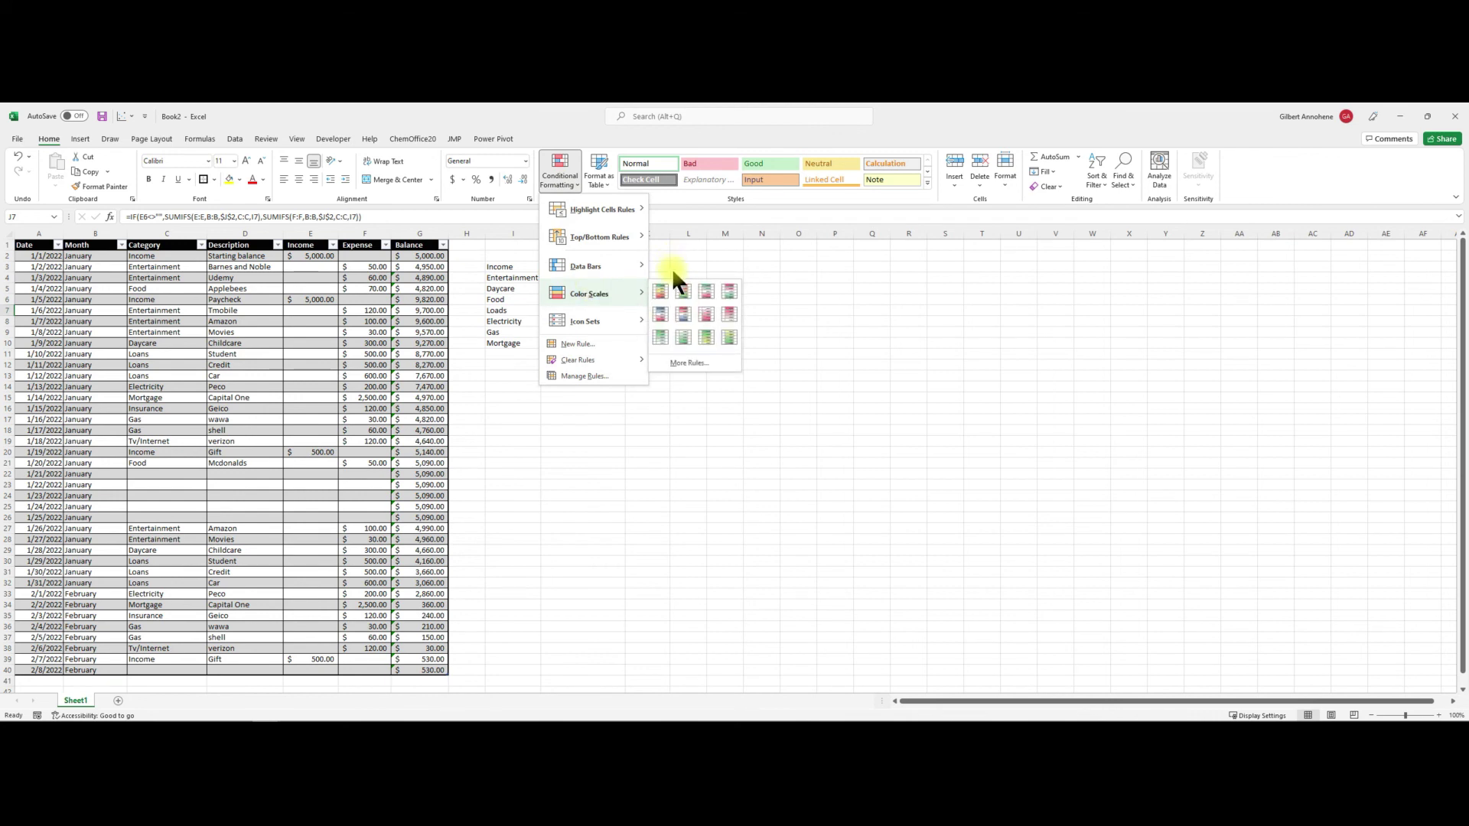
pyautogui.moveTo(616, 259)
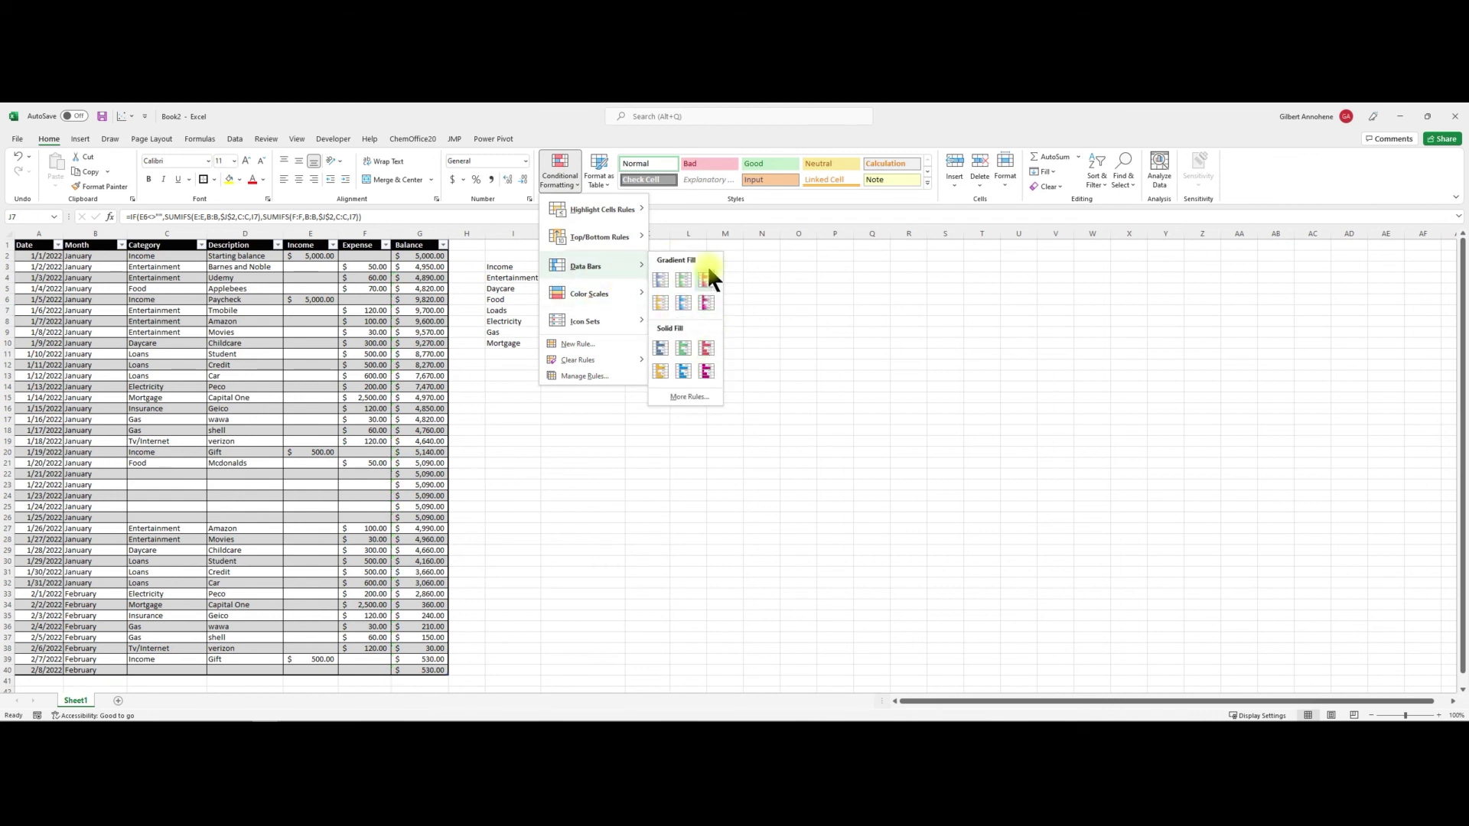
pyautogui.click(705, 370)
# - Undo the data bars applied to the Food and Loads totals in J6 and J7
pyautogui.click(588, 319)
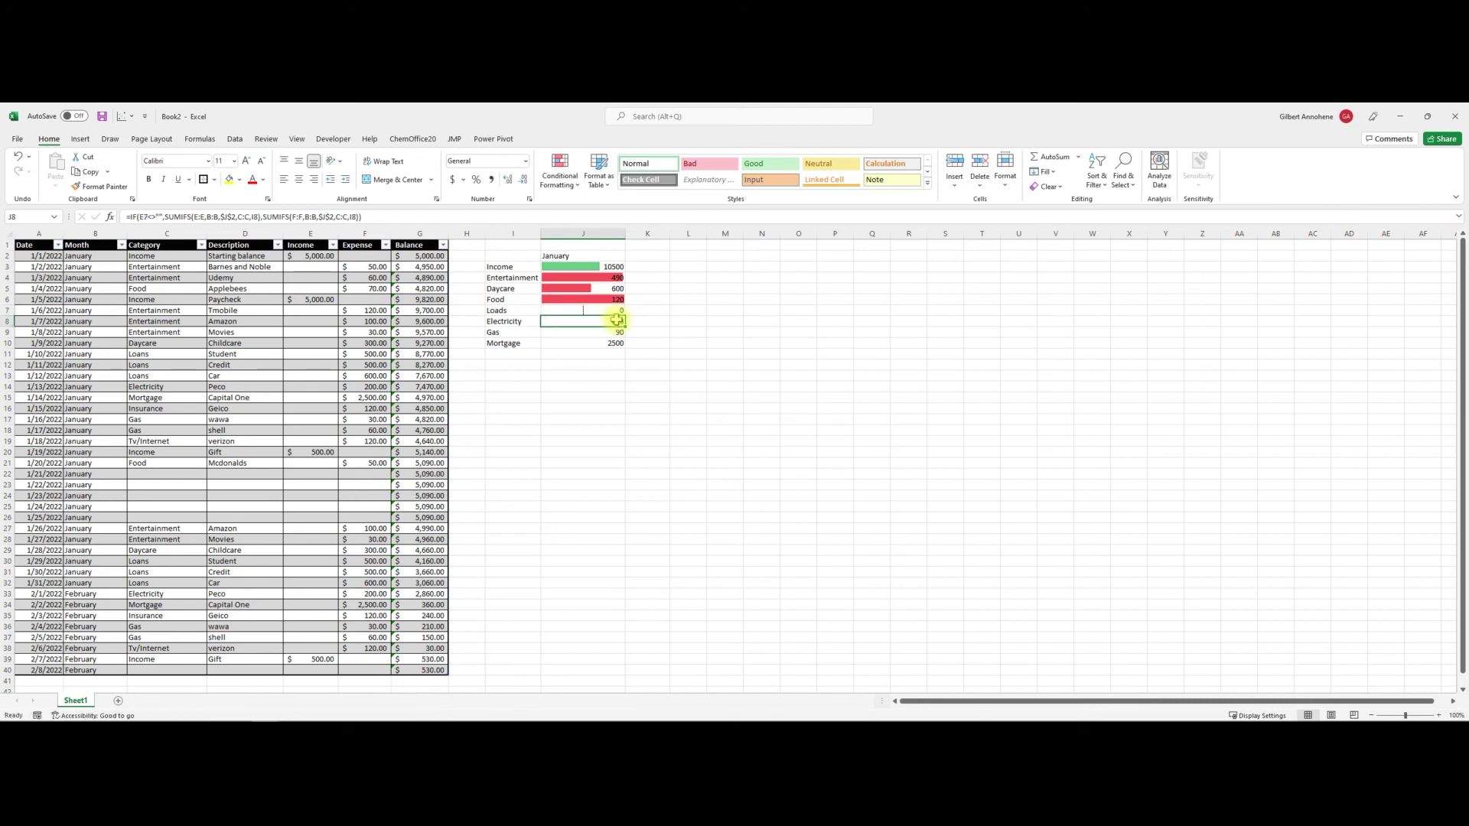
pyautogui.press('Up')
pyautogui.press('Up')
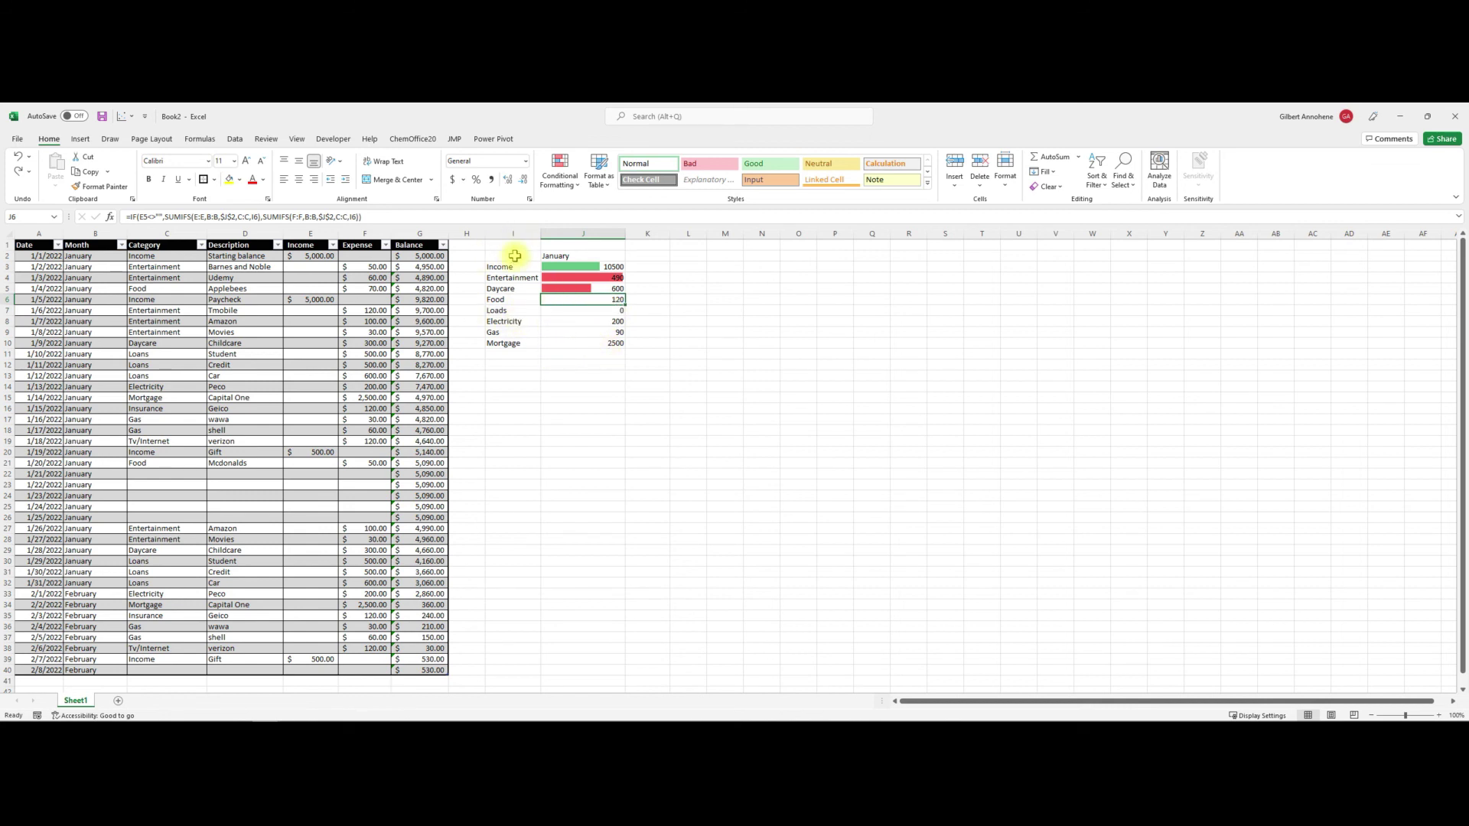
# - Delete the Food through Mortgage rows of the category summary by clearing I6:J11
pyautogui.moveTo(510, 306); pyautogui.dragTo(593, 352)
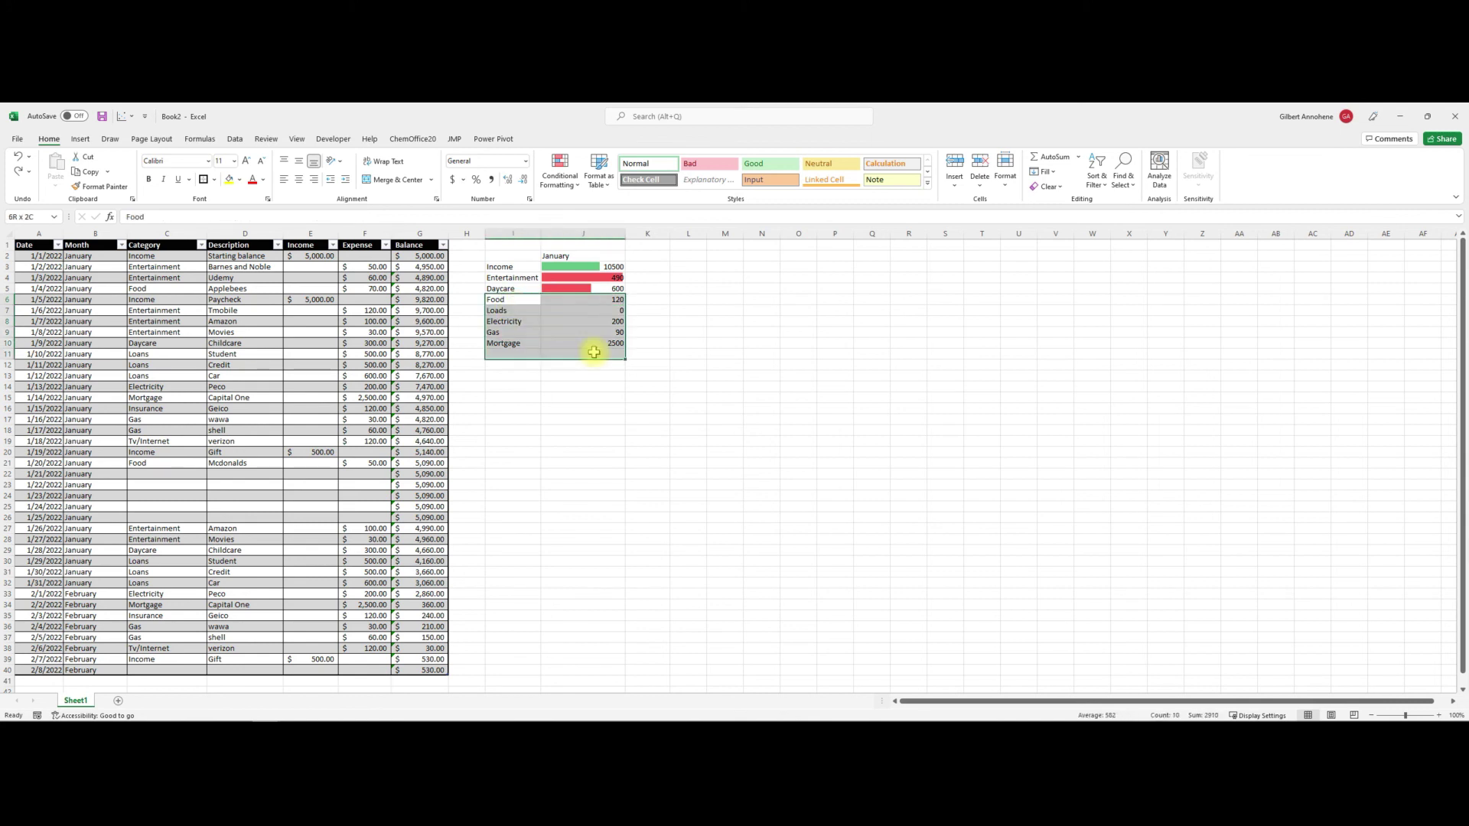
pyautogui.press('Delete')
pyautogui.click(594, 352)
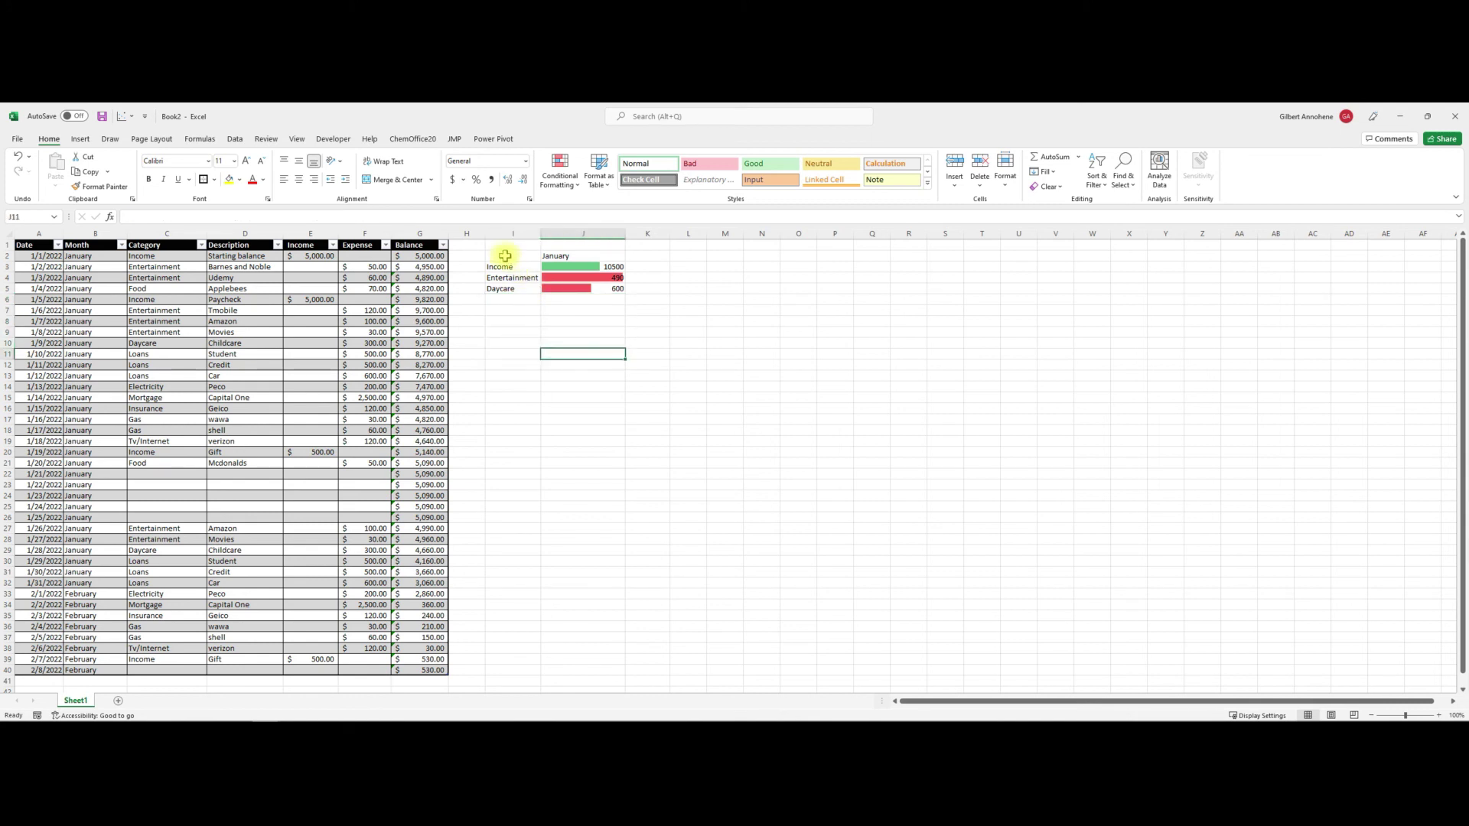
# - Bold the category summary in I2:J5 and format it as a table with a blue header and banded rows
pyautogui.moveTo(492, 255); pyautogui.dragTo(583, 286)
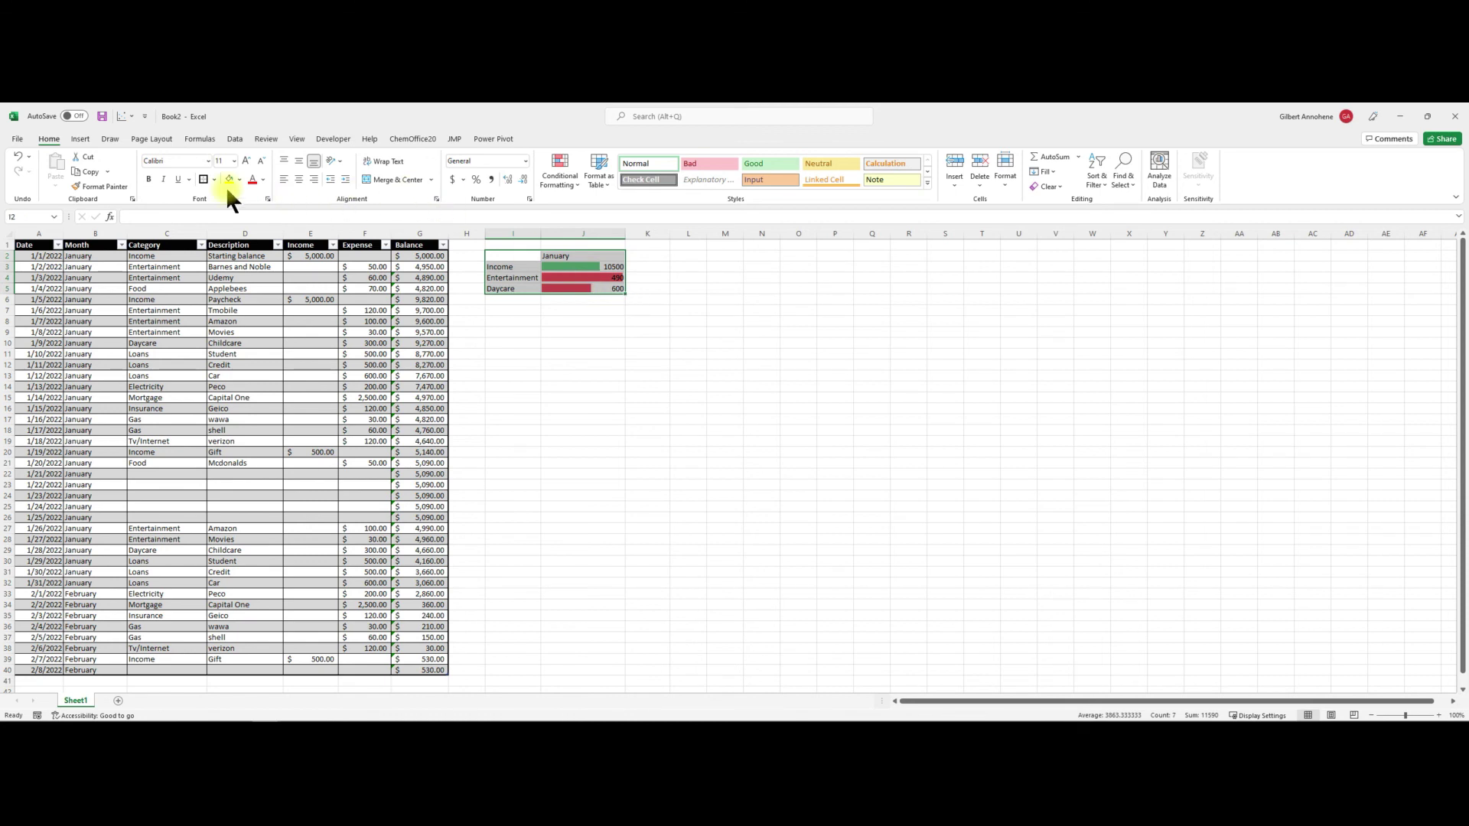
pyautogui.click(148, 179)
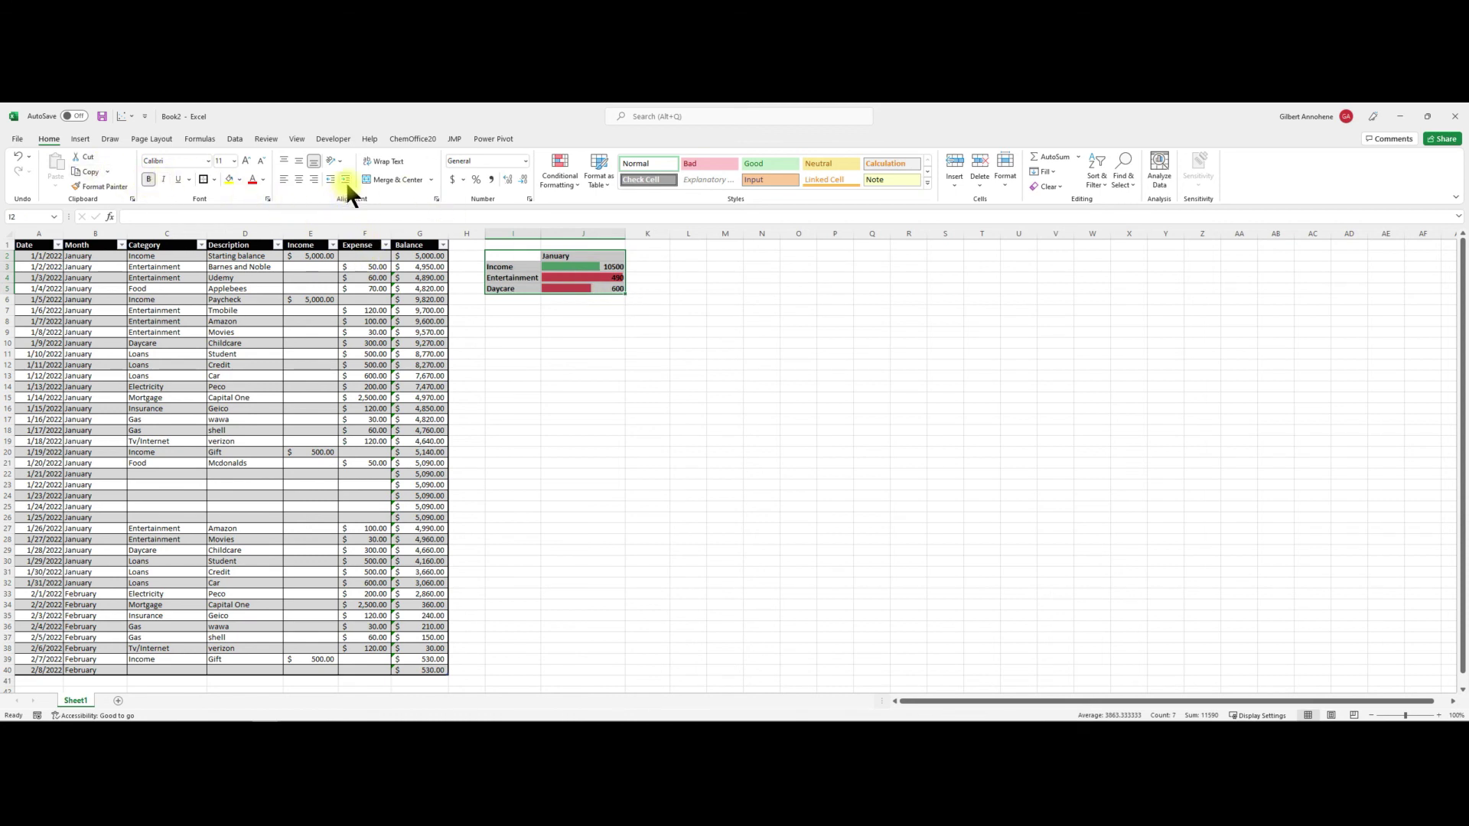
pyautogui.click(599, 178)
pyautogui.click(632, 407)
pyautogui.click(1307, 574)
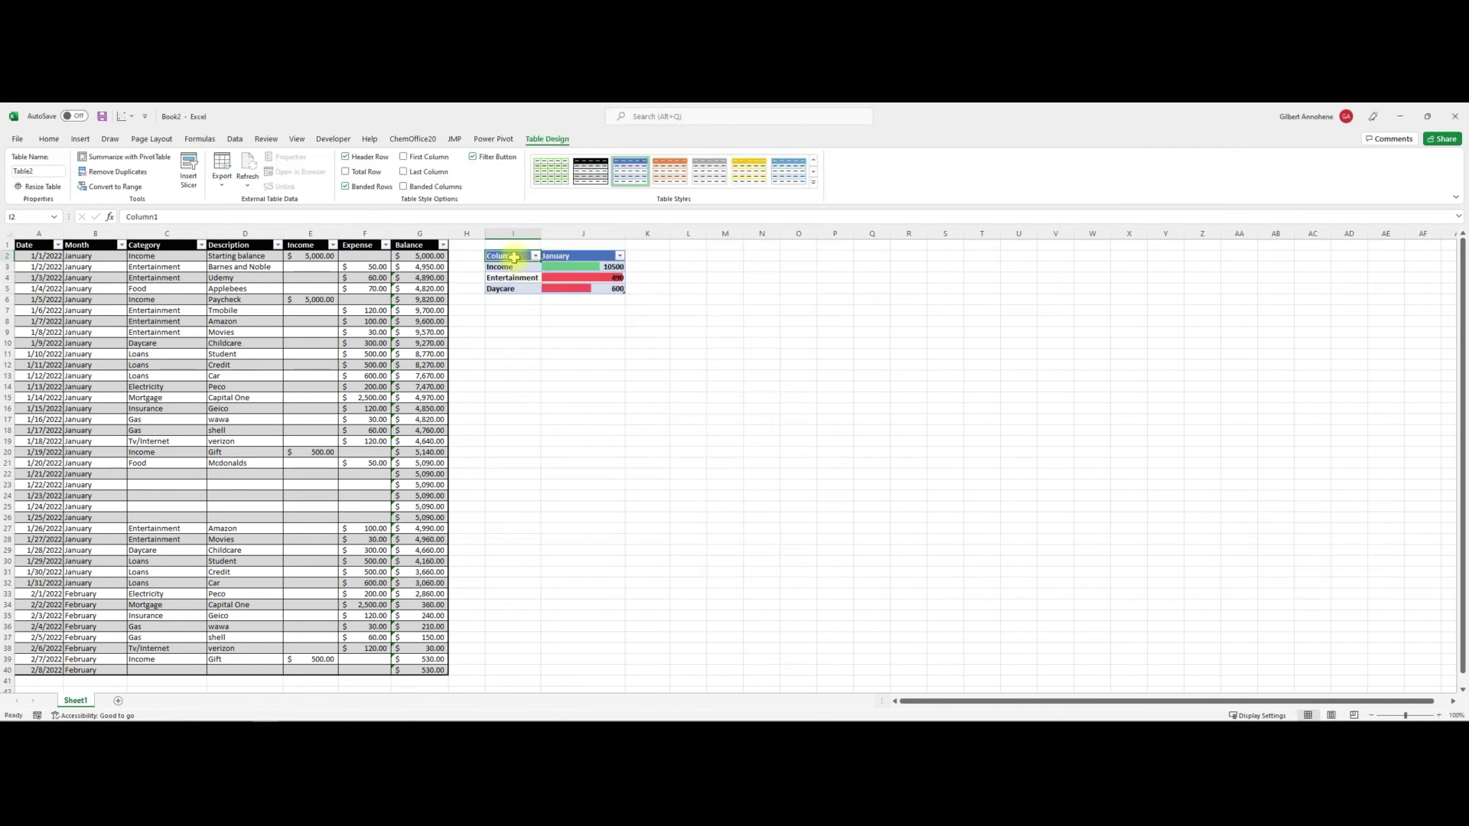
# - Rename the summary table's first column header in I2 as Category
pyautogui.write('Ca')
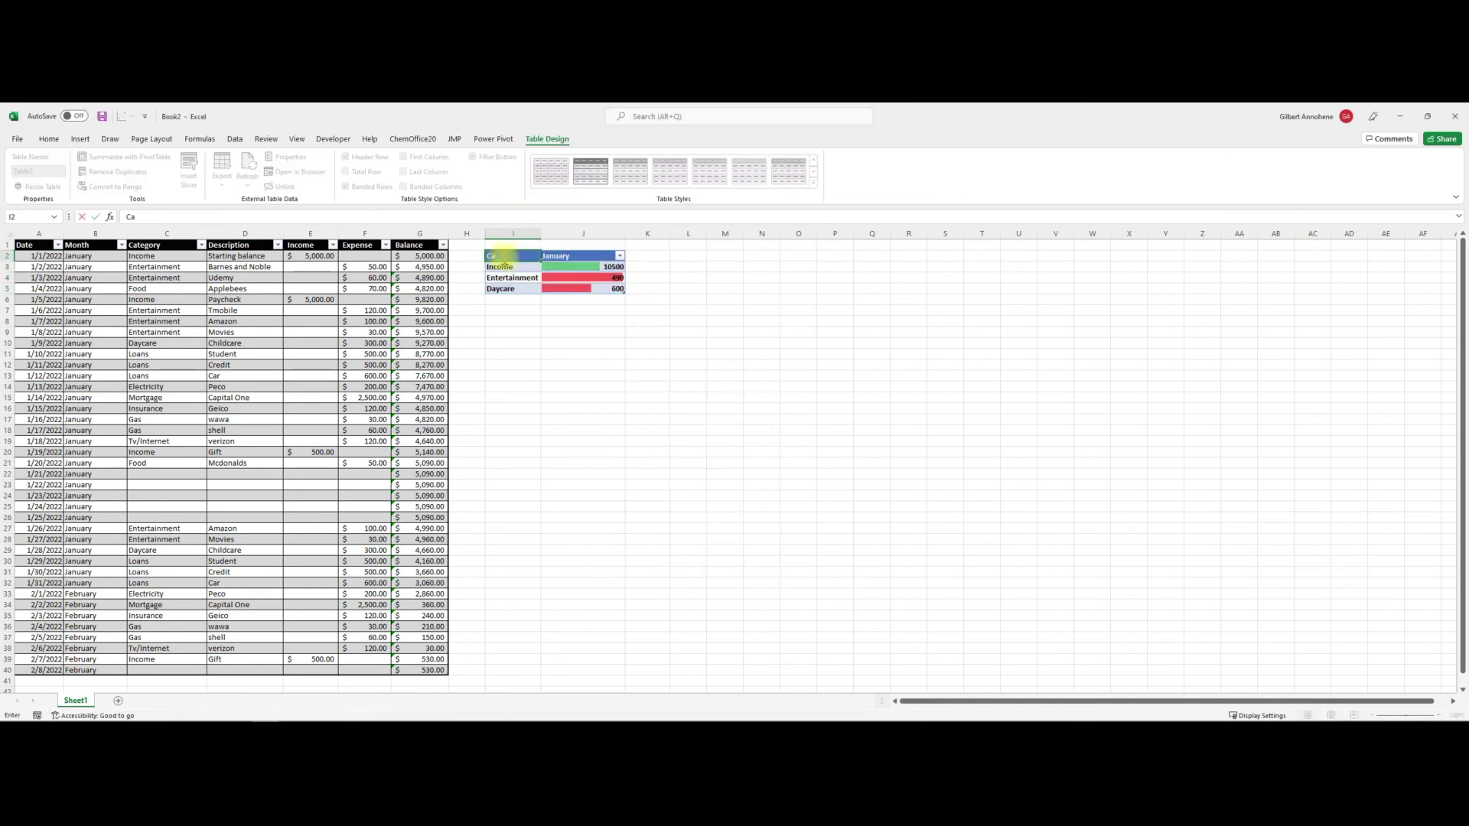
pyautogui.write('tegory')
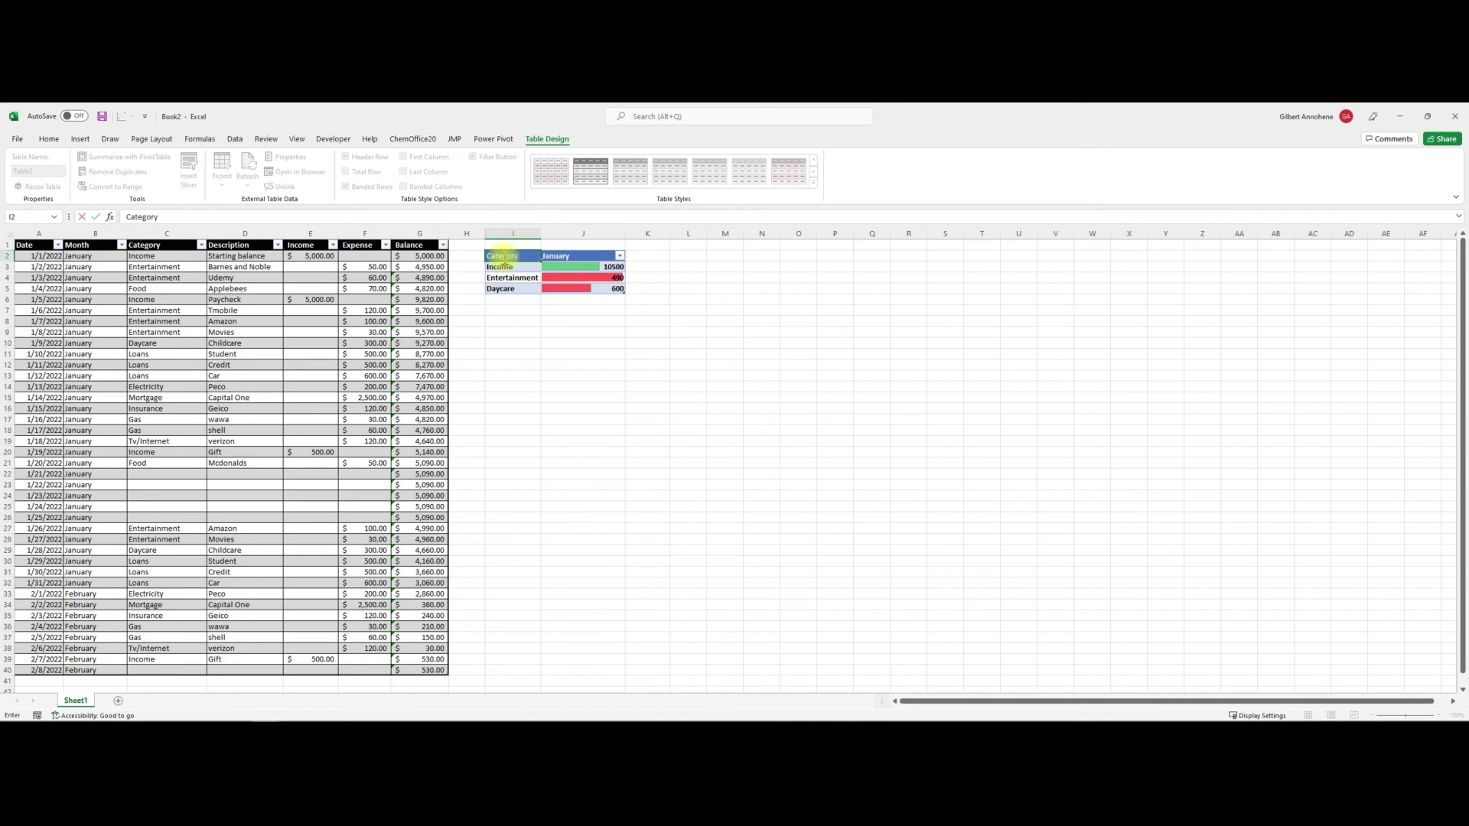